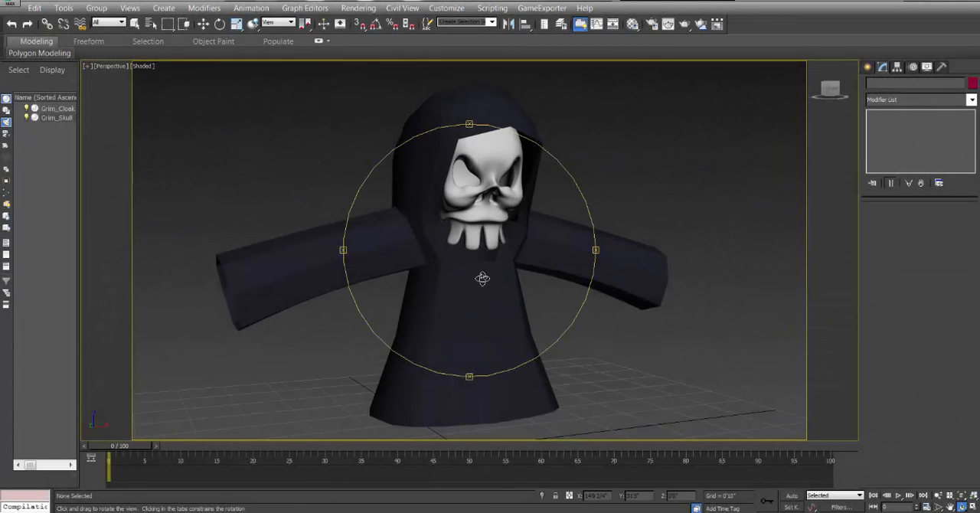
Inspect the Grim_Cloak mesh from several angles.
left_click_drag(476, 276, 440, 240)
key("w")
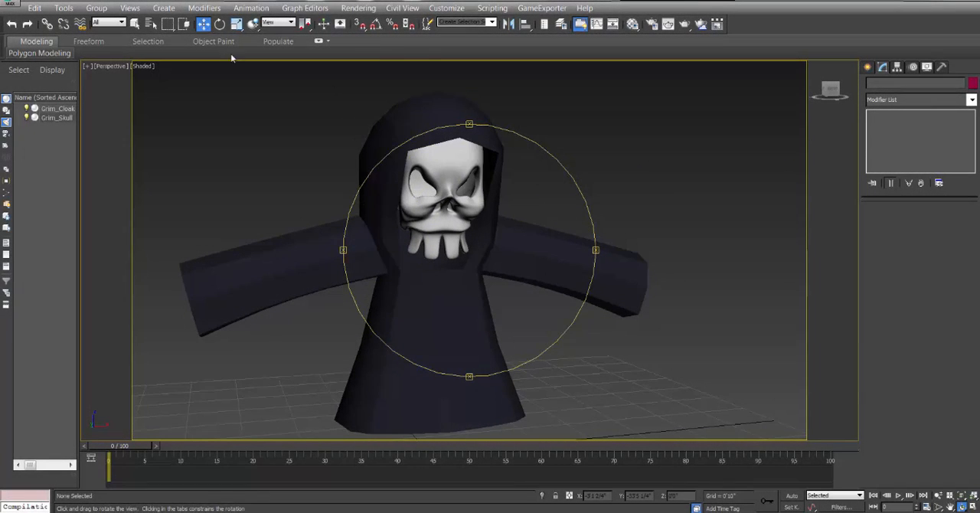
left_click(442, 312)
key("z")
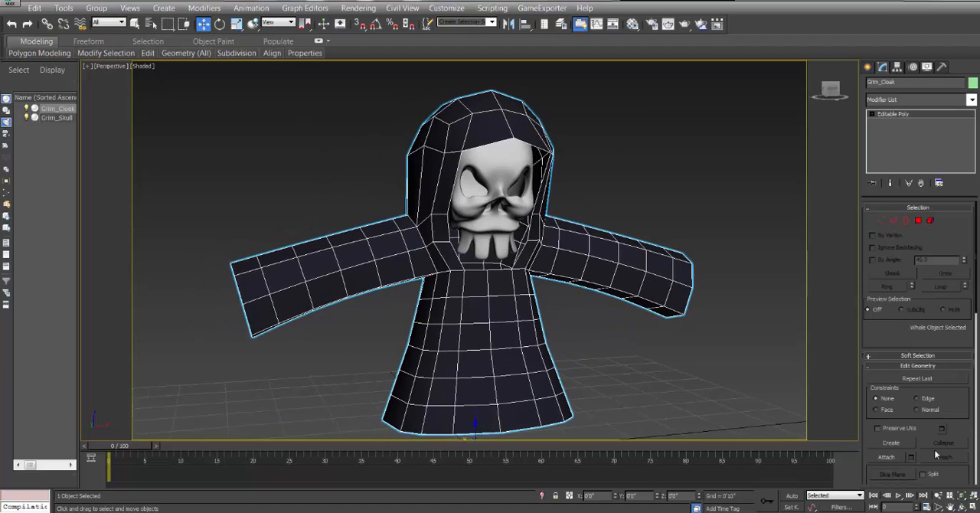
left_click(962, 506)
left_click_drag(455, 260, 484, 264)
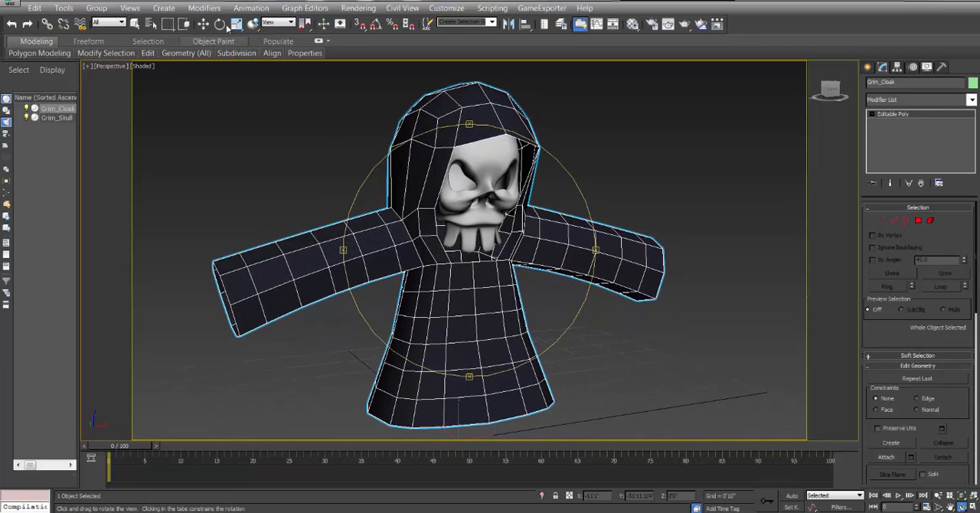
Turn off the TurboSmooth modifier on Grim_Skull and clear the selection.
left_click(204, 23)
left_click(476, 201)
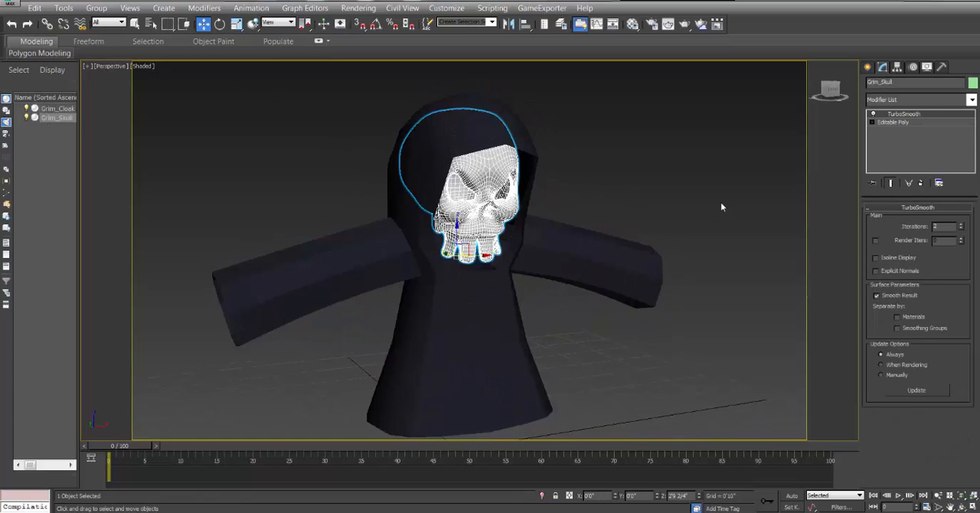
left_click(871, 114)
left_click(655, 135)
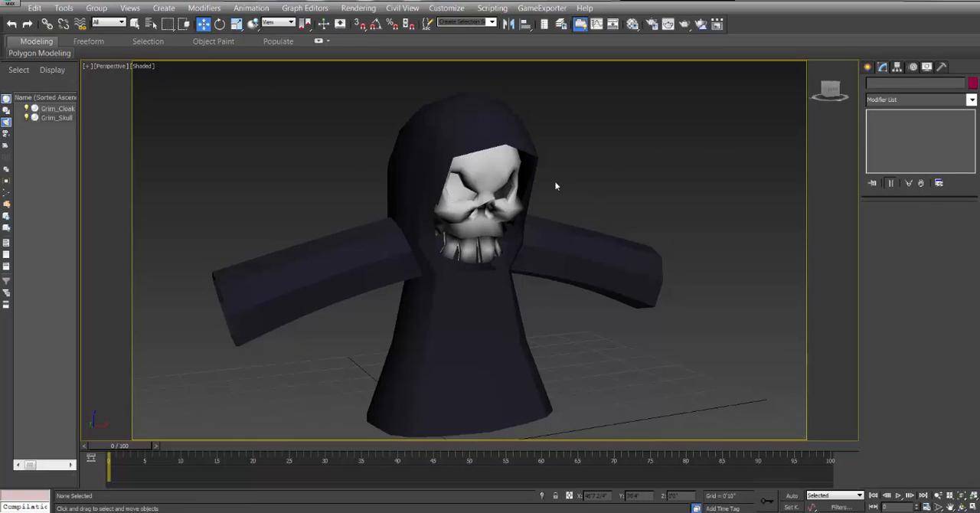
Show edged faces on the shaded models in the perspective view.
scroll(566, 185, "up", 3)
left_click(142, 66)
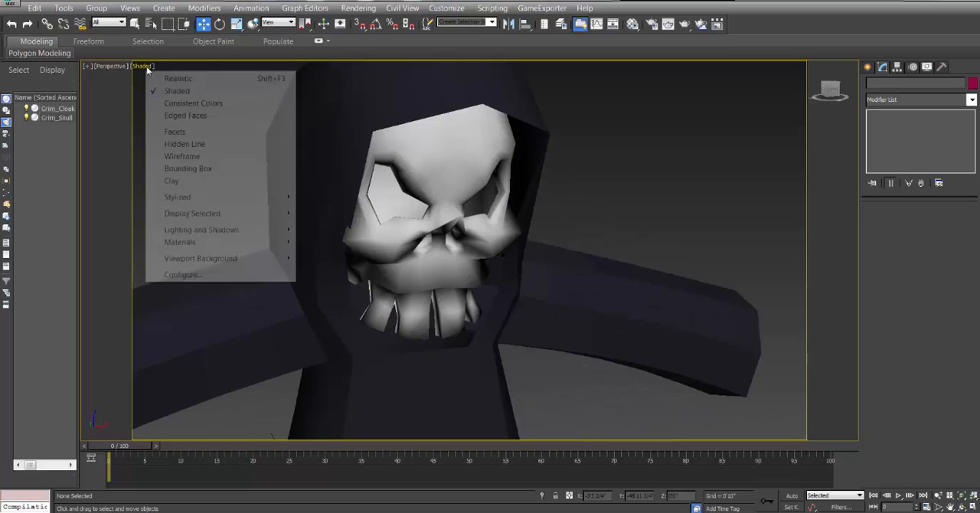
left_click(180, 122)
middle_click_drag(388, 211, 609, 177, "alt")
scroll(461, 146, "down", 5)
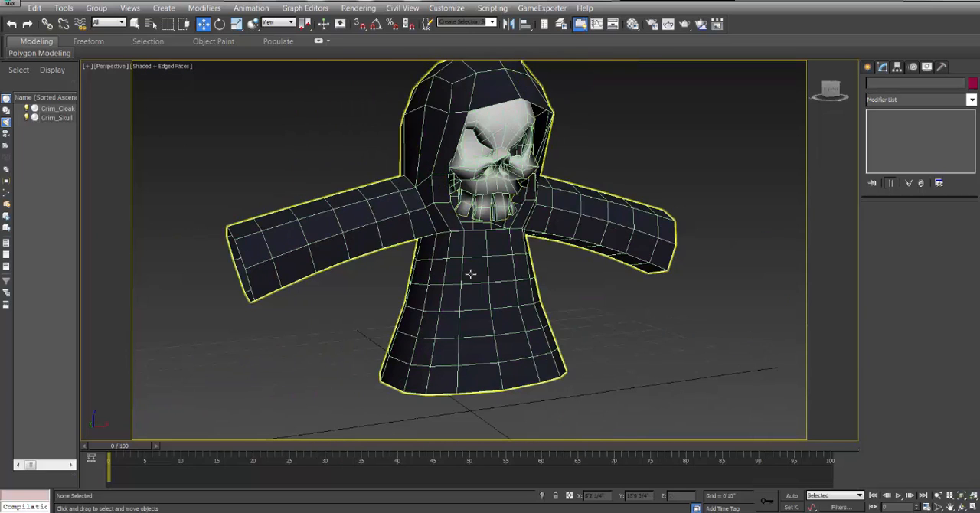
Examine the edge layout of the cloak and skull from different angles.
left_click(466, 243)
left_click(962, 506)
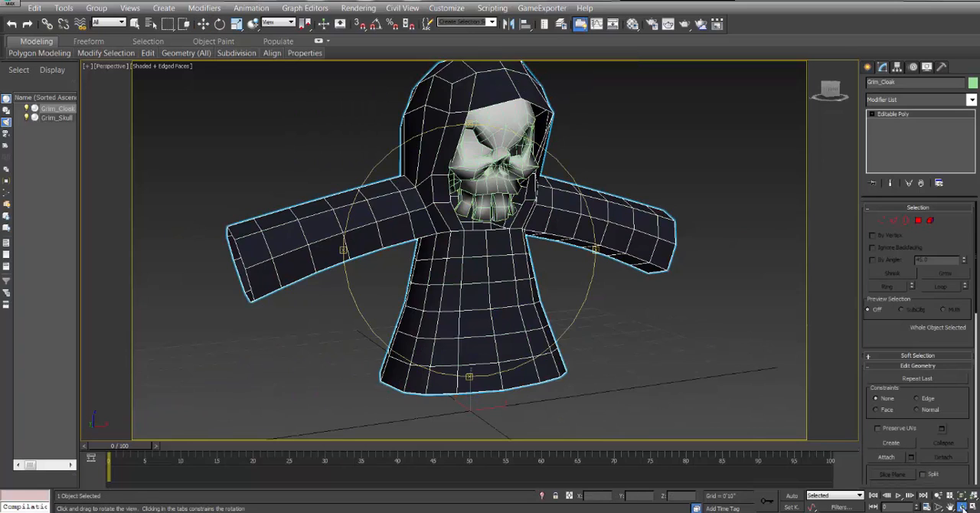
mouse_move(455, 206)
left_mouse_down()
mouse_move(559, 211)
mouse_move(418, 198)
mouse_move(444, 208)
left_mouse_up()
left_click(202, 24)
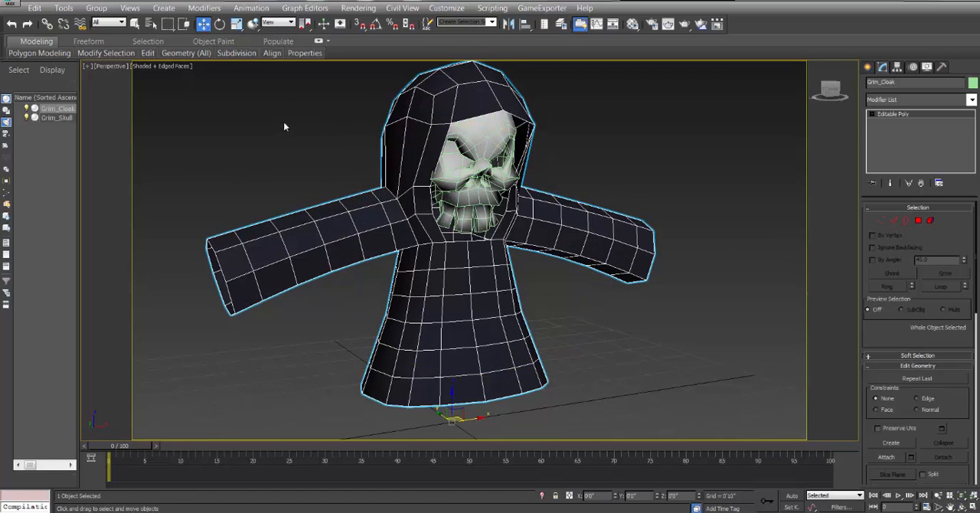
left_click(284, 125)
left_click(483, 139)
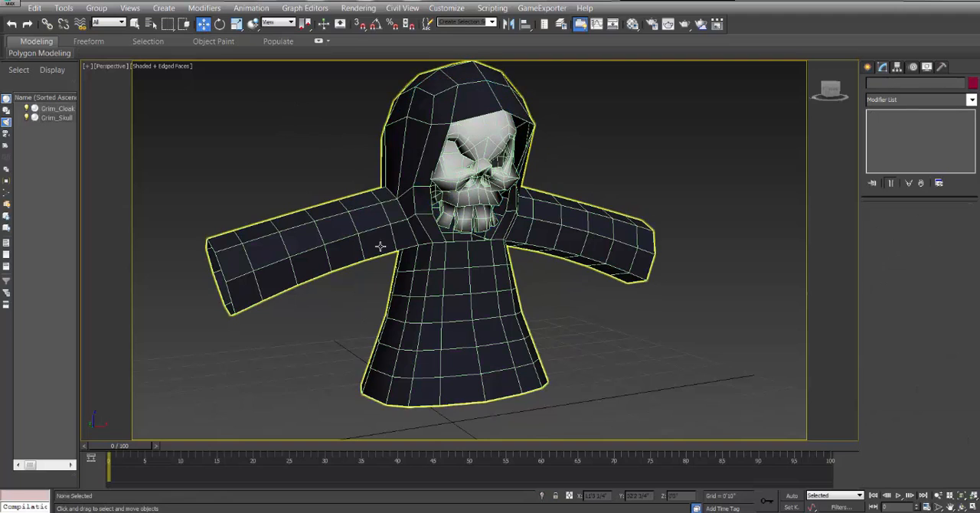
left_click(453, 278)
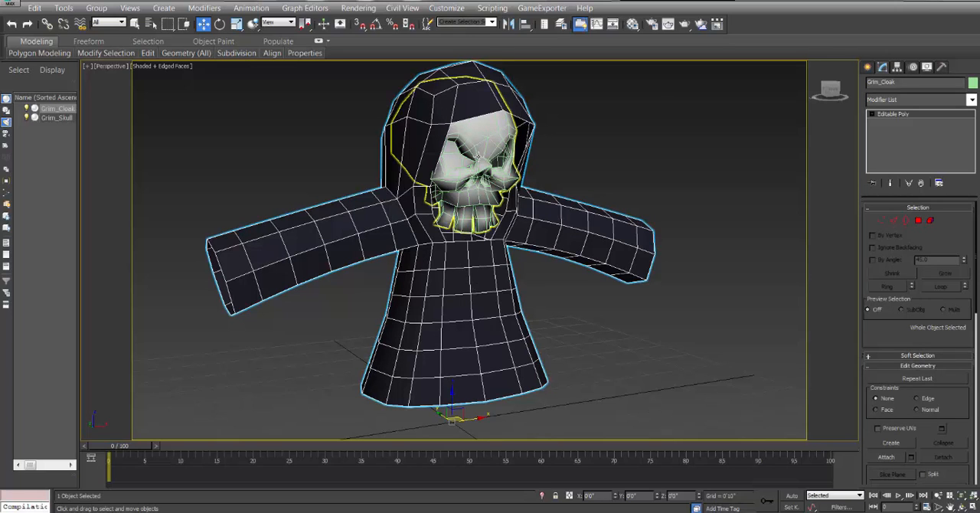
left_click(963, 507)
left_click_drag(474, 241, 455, 225)
left_click(202, 25)
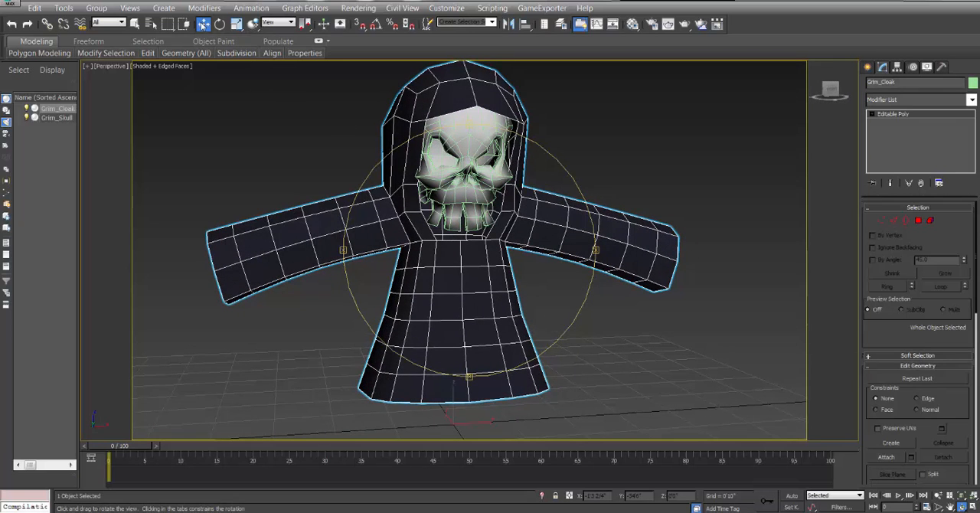
left_click(578, 171)
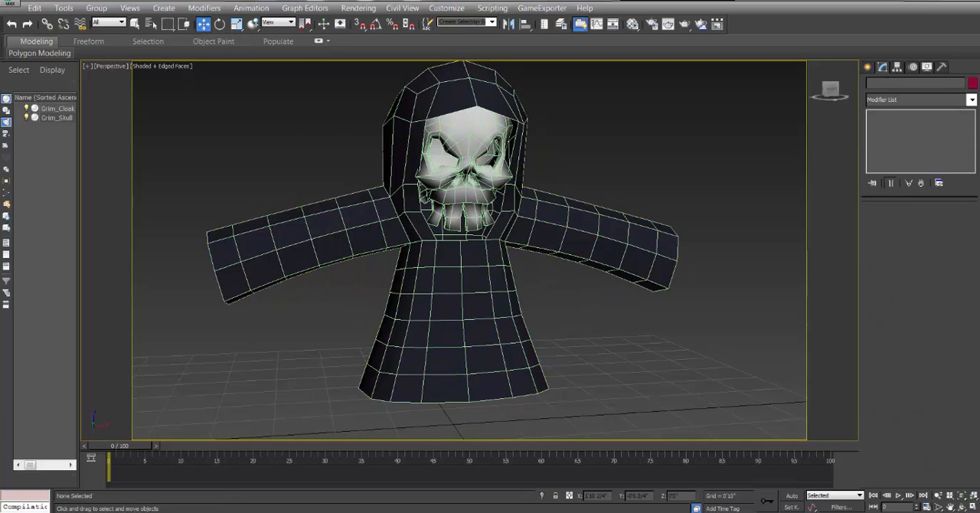
Create a CATParent rig helper on the grid below the character with a CATUnits ratio of about 0.534.
left_click(962, 507)
scroll(463, 246, "down", 5)
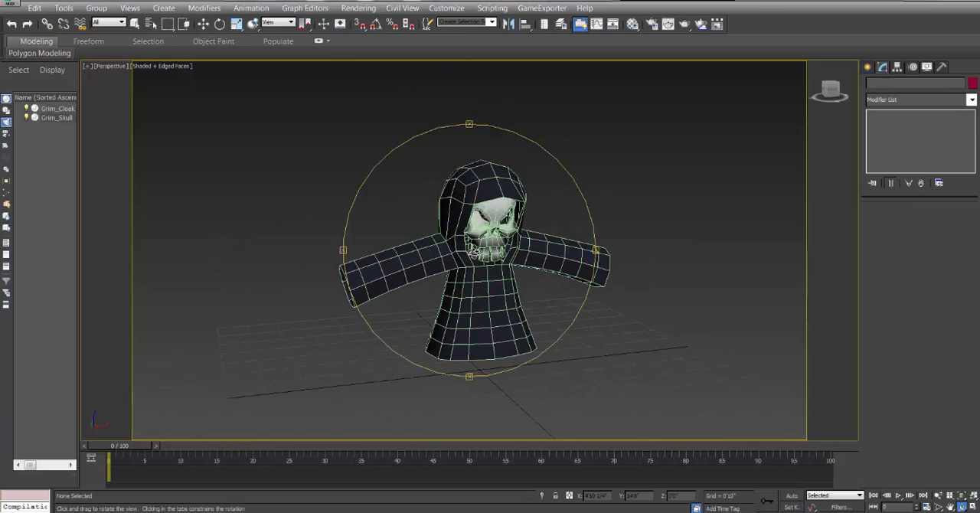
left_click_drag(475, 251, 508, 232)
left_click(868, 67)
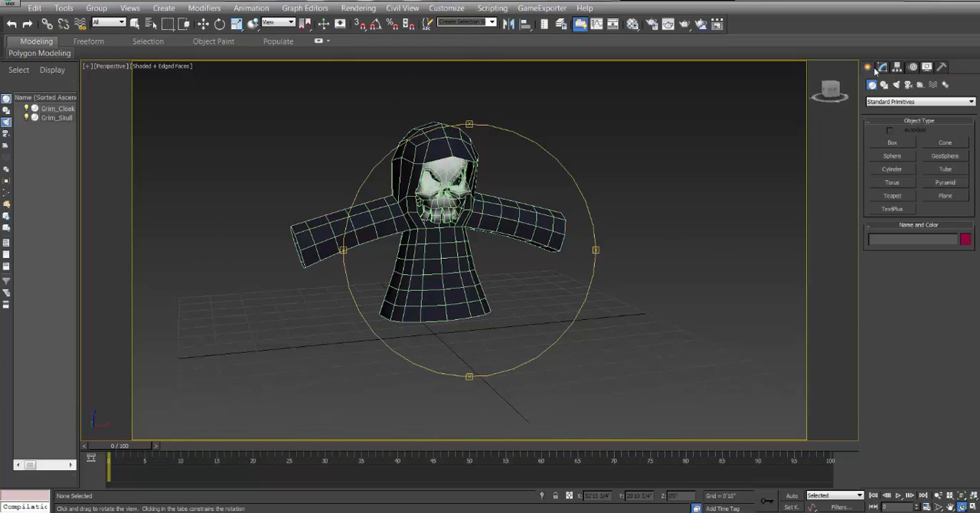
left_click(919, 84)
left_click(923, 103)
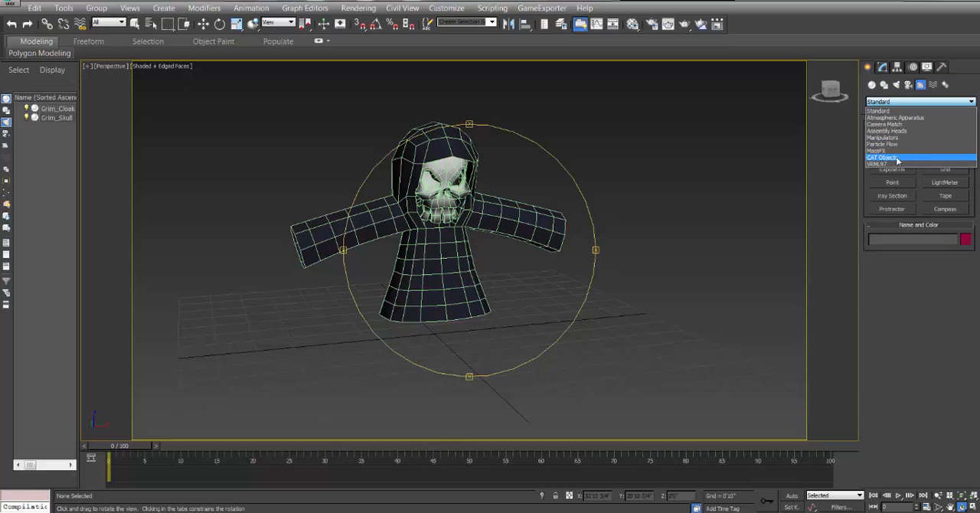
left_click(896, 157)
left_click(890, 156)
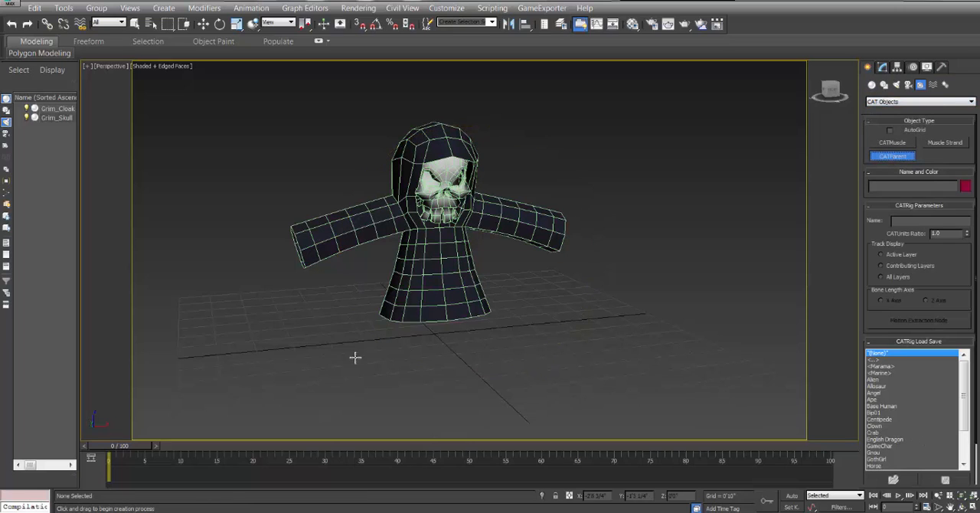
left_click(453, 338)
left_click_drag(452, 338, 478, 269)
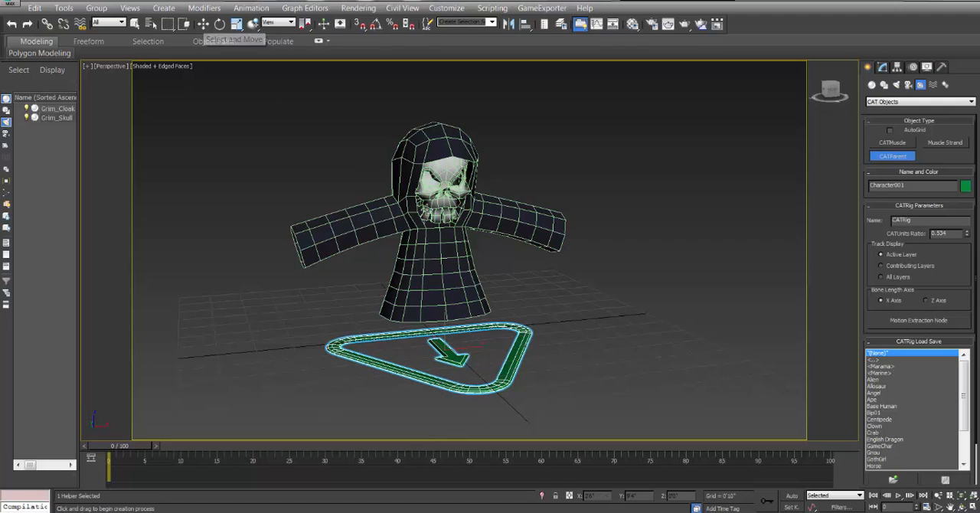
Move the CATParent to the world origin by setting its absolute X and Y positions to 0.
right_click(202, 24)
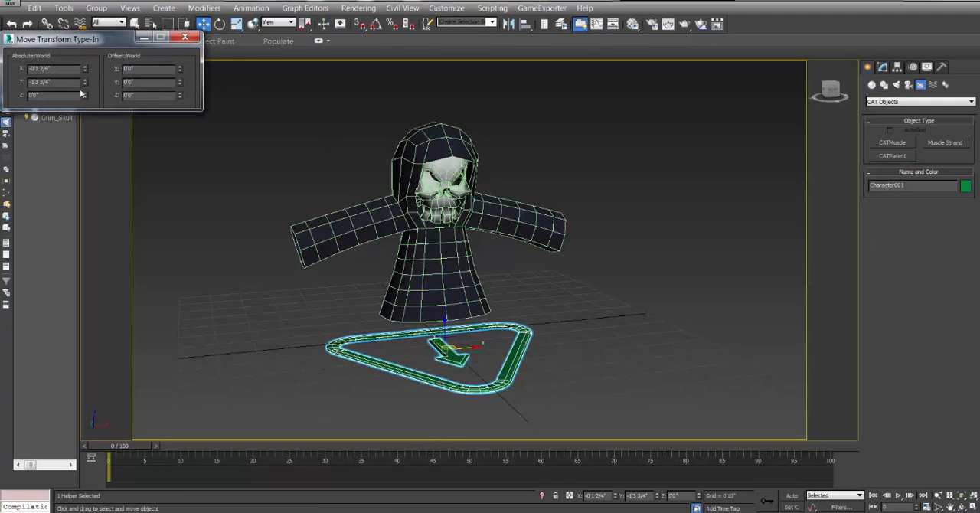
right_click(85, 71)
right_click(85, 82)
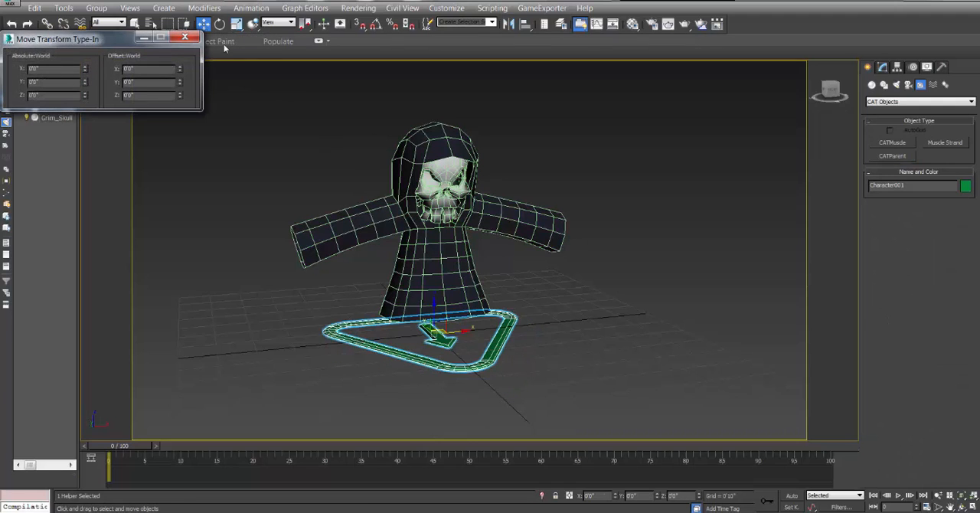
left_click(185, 37)
Add a pelvis hub to the CAT rig.
left_click(883, 67)
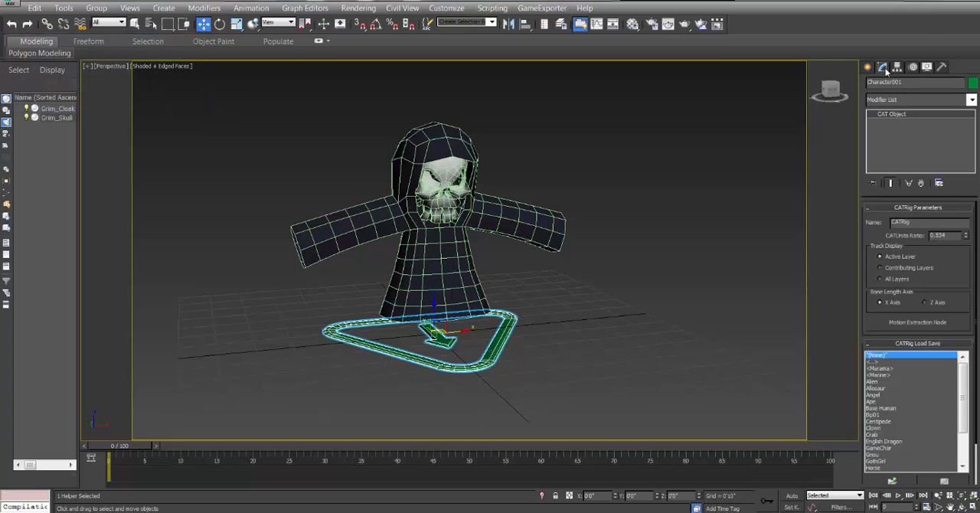
scroll(975, 350, "down", 2)
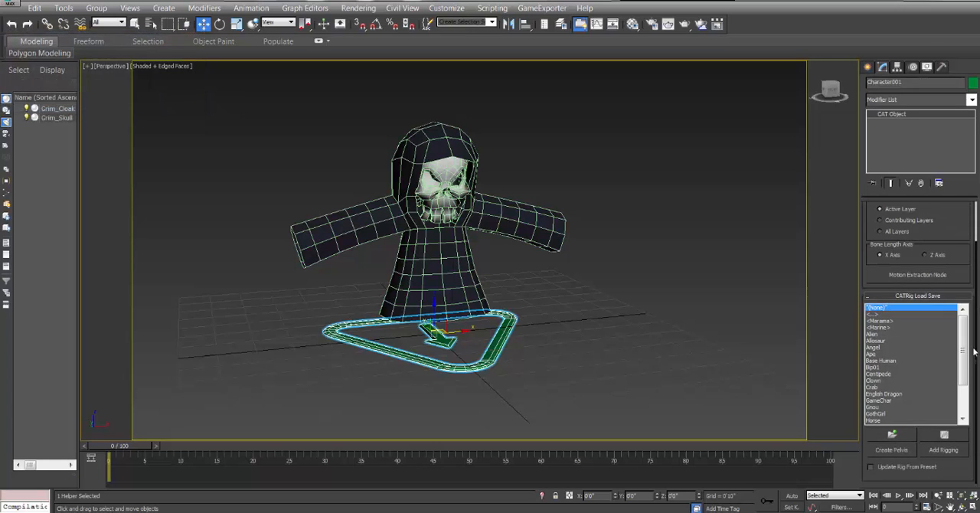
left_click(890, 451)
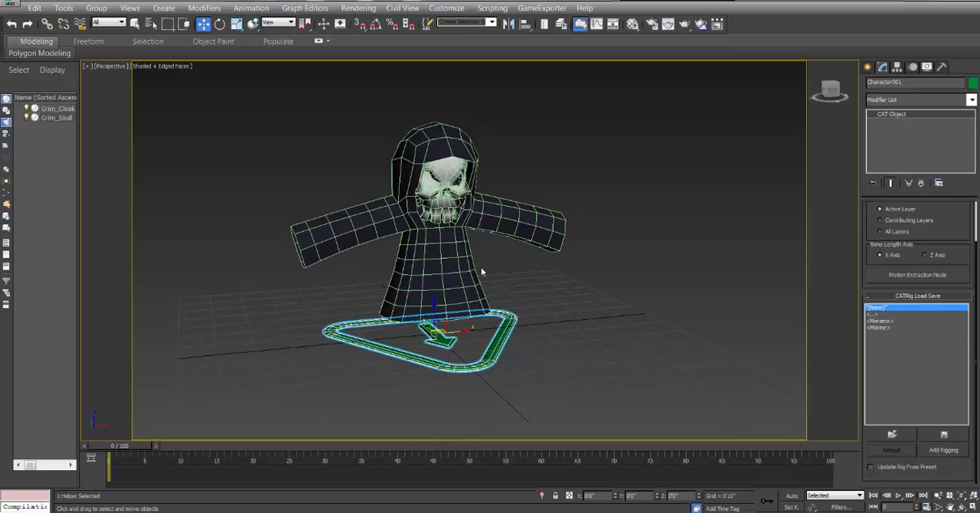
Make the cloak and skull see-through, and freeze both objects.
left_click(443, 262)
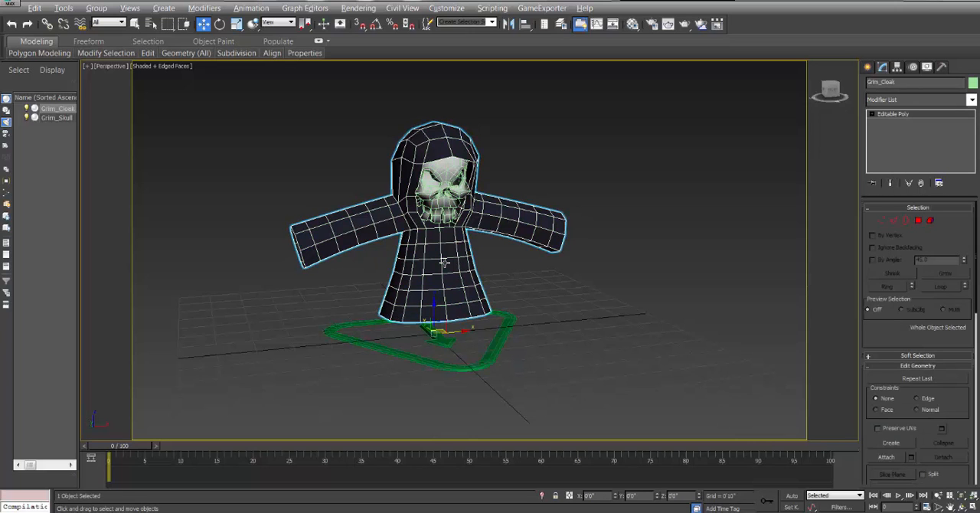
key("alt+x")
left_click(442, 163)
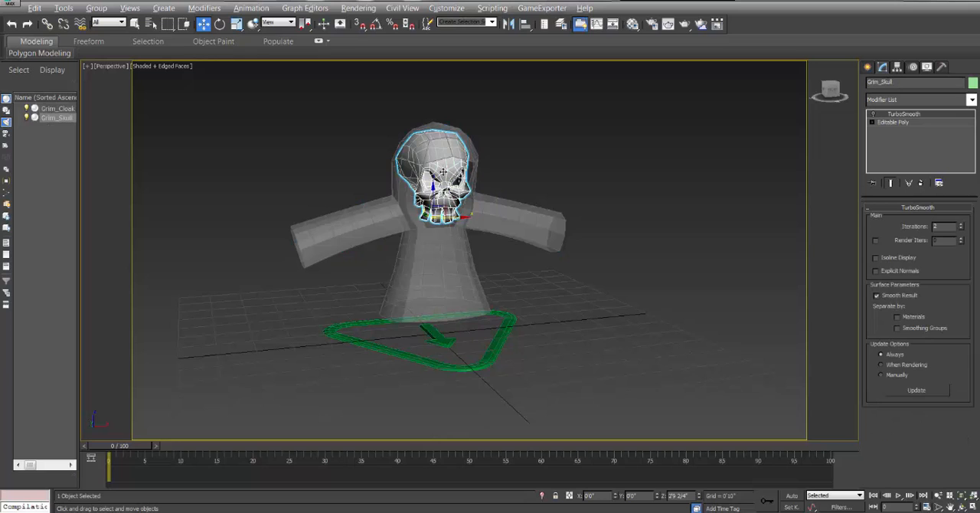
left_click(485, 174)
left_click(437, 150)
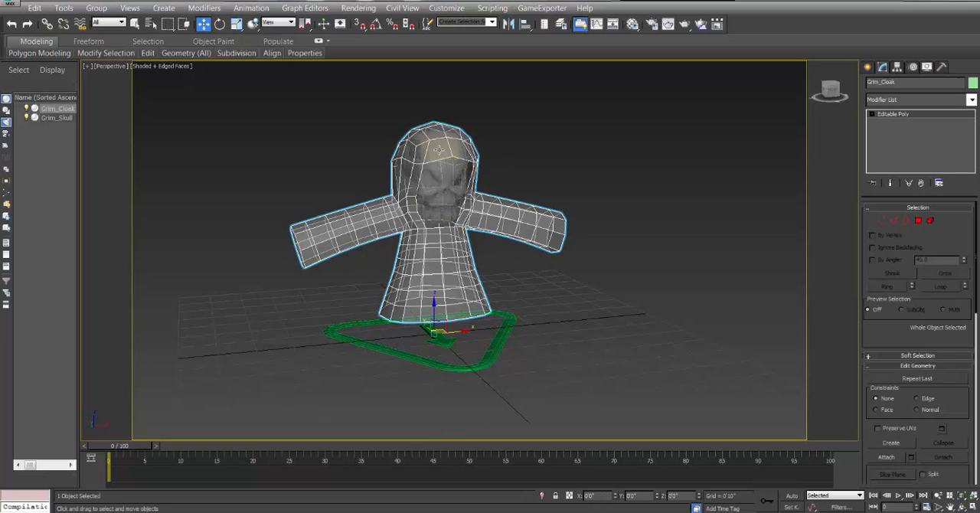
key("alt+x")
left_click(438, 150)
left_click(540, 160)
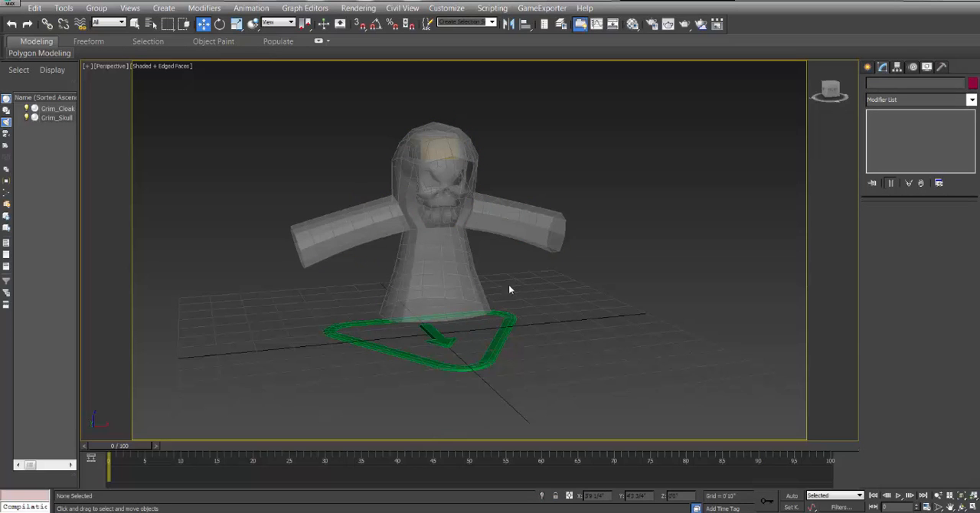
left_click_drag(416, 214, 417, 215)
right_click(444, 221)
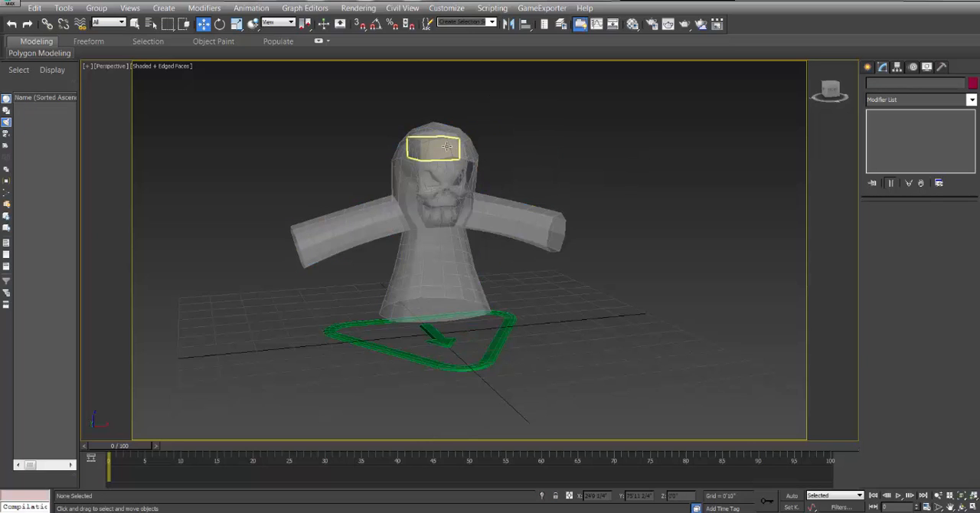
Lower the pelvis hub into the cloak's torso and fine-tune it in the front view to a height of about 1'9 2/4".
left_click(438, 139)
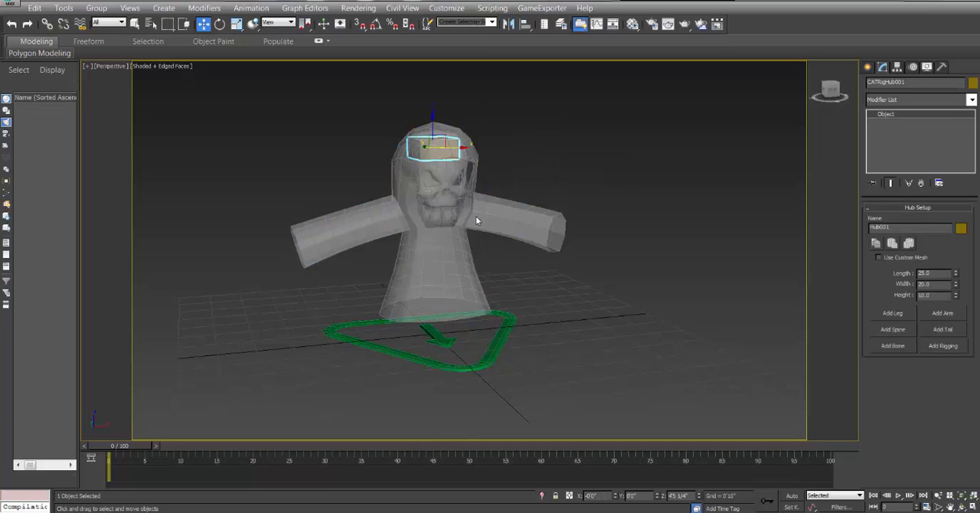
left_click_drag(431, 120, 443, 238)
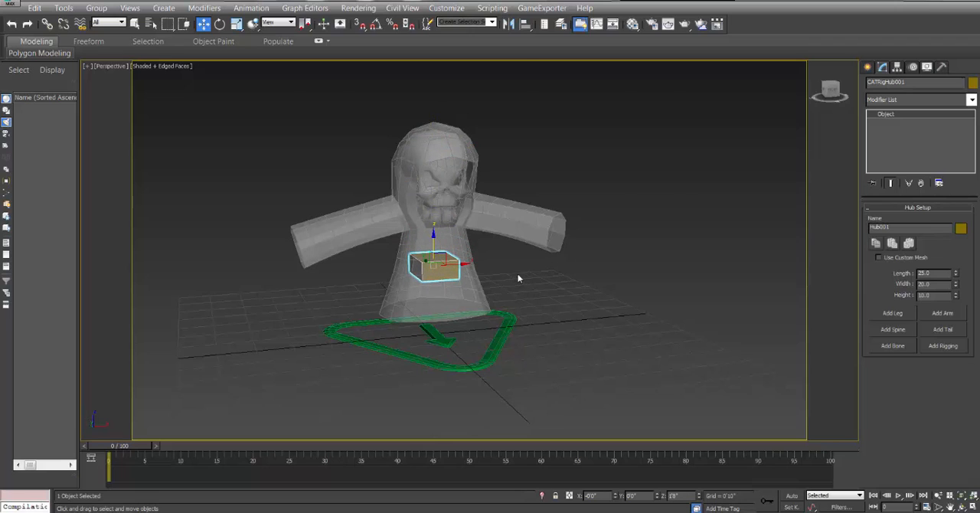
key("f")
left_click_drag(428, 295, 430, 287)
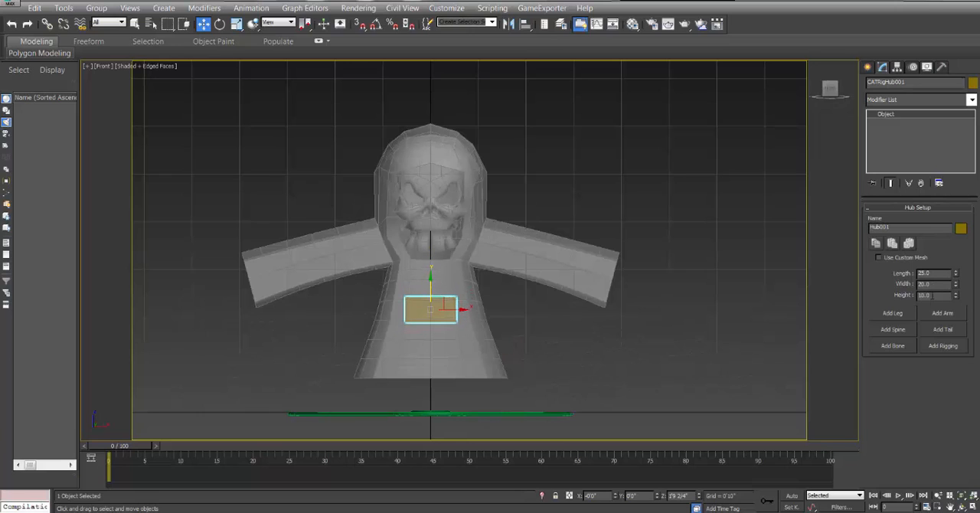
Add a spine to the pelvis hub and lower its upper hub to the skull's teeth, at a height of about 2'11 2/4".
left_click(898, 331)
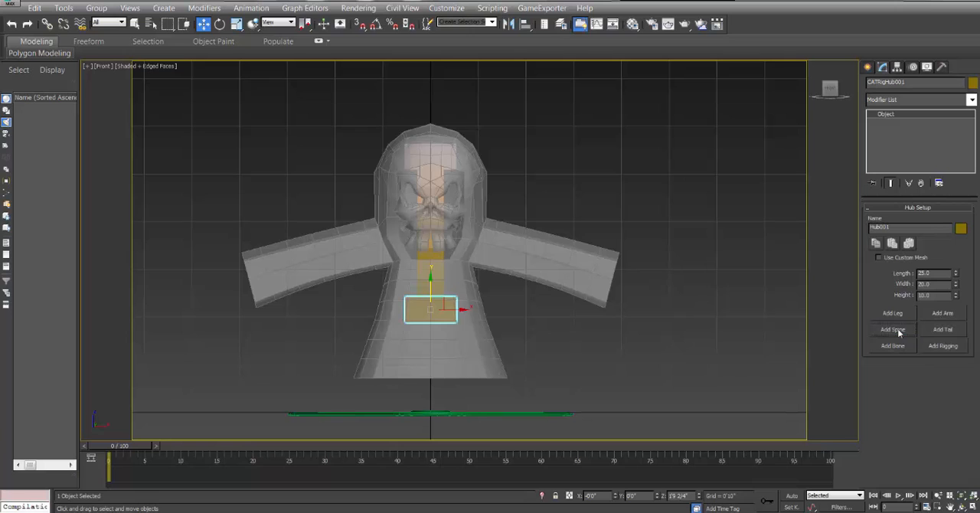
left_click(429, 156)
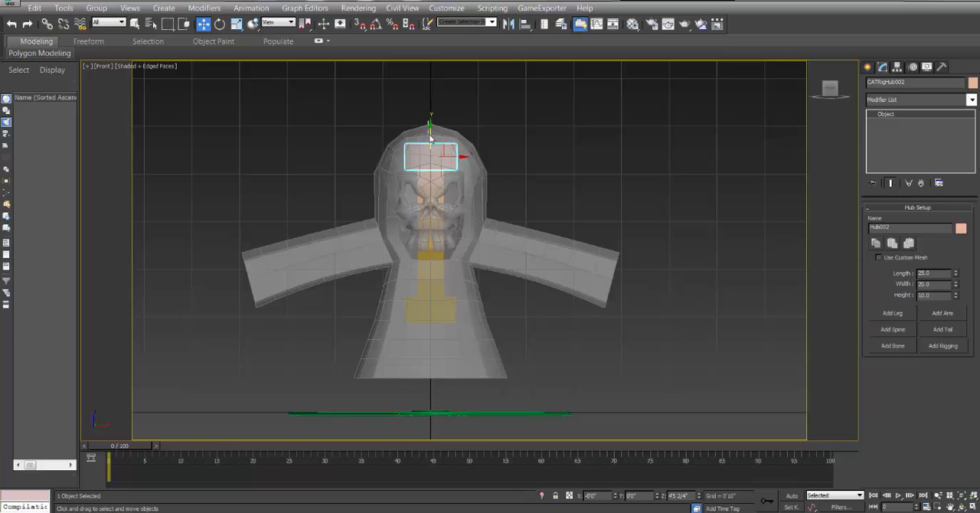
left_click_drag(431, 125, 434, 232)
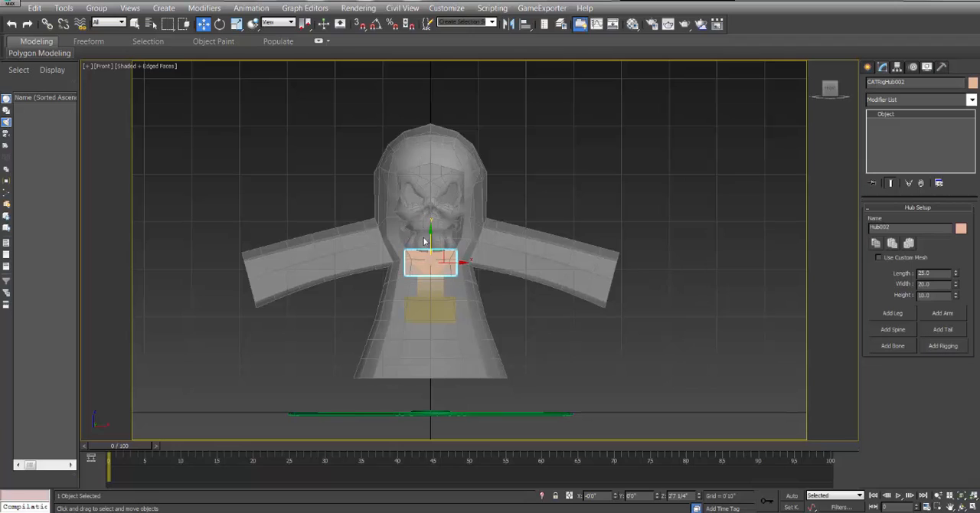
left_click_drag(428, 238, 430, 221)
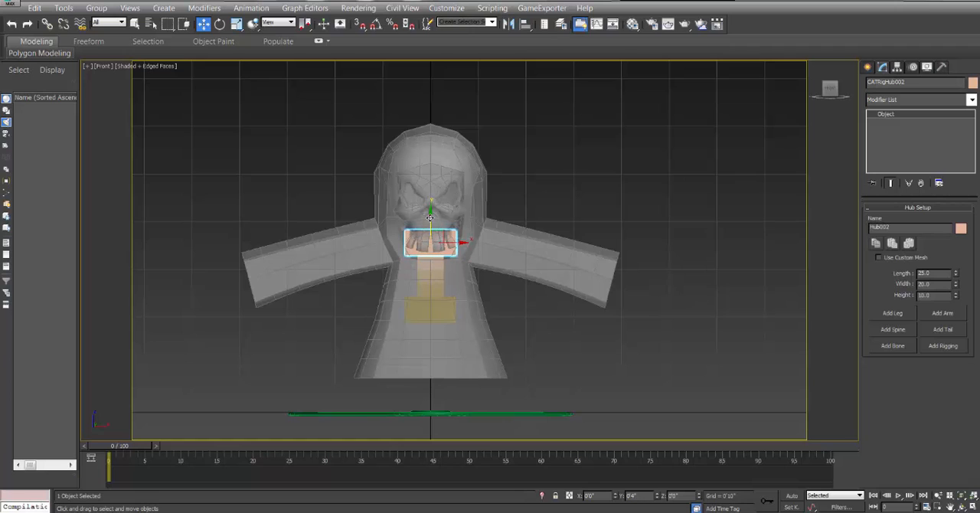
Add a 2-bone spine to the upper hub and lower its new head hub to the skull's eyes, at a height of about 3'7 2/4".
left_click(890, 331)
left_click(427, 93)
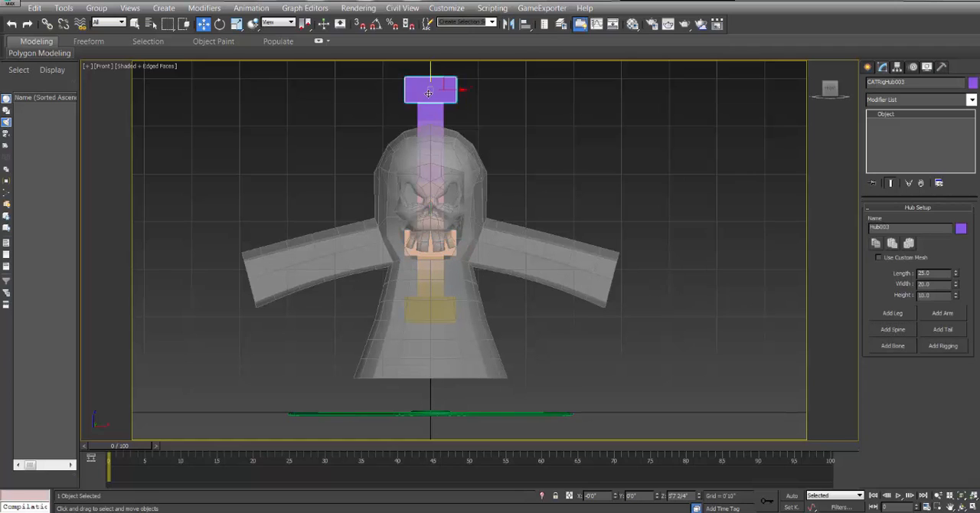
left_click(432, 113)
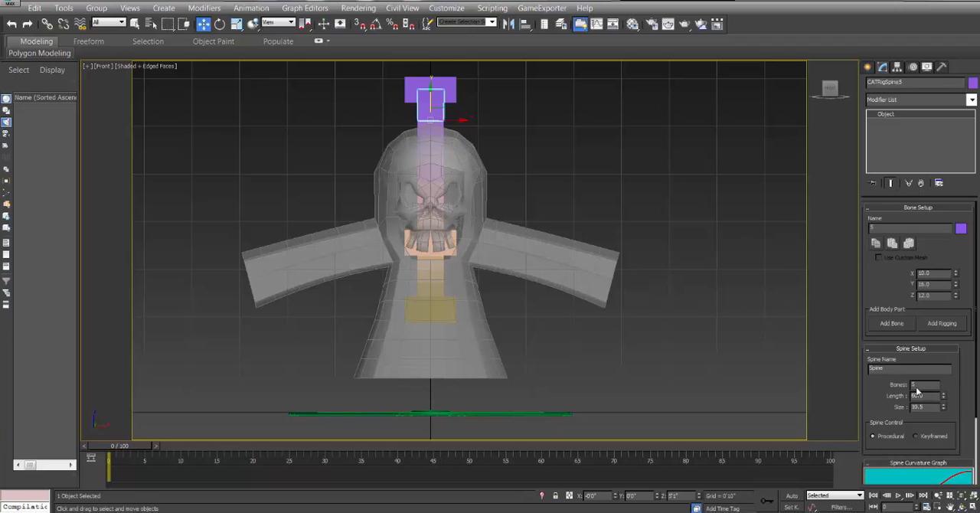
type("2")
key("Return")
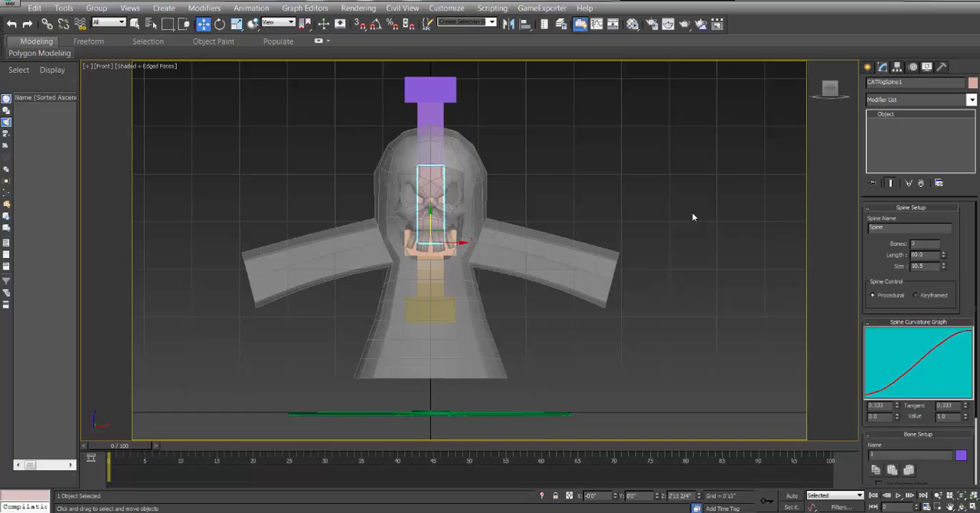
left_click(431, 82)
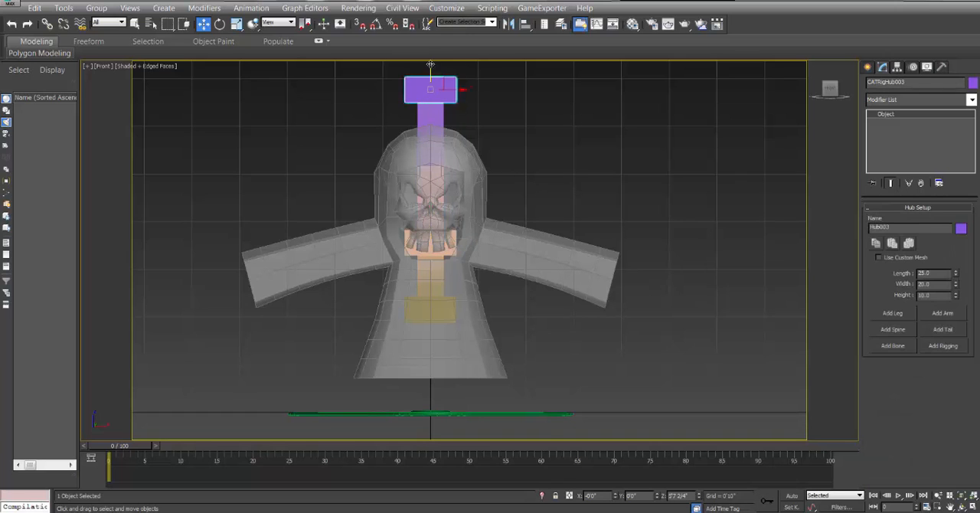
left_click_drag(430, 64, 430, 177)
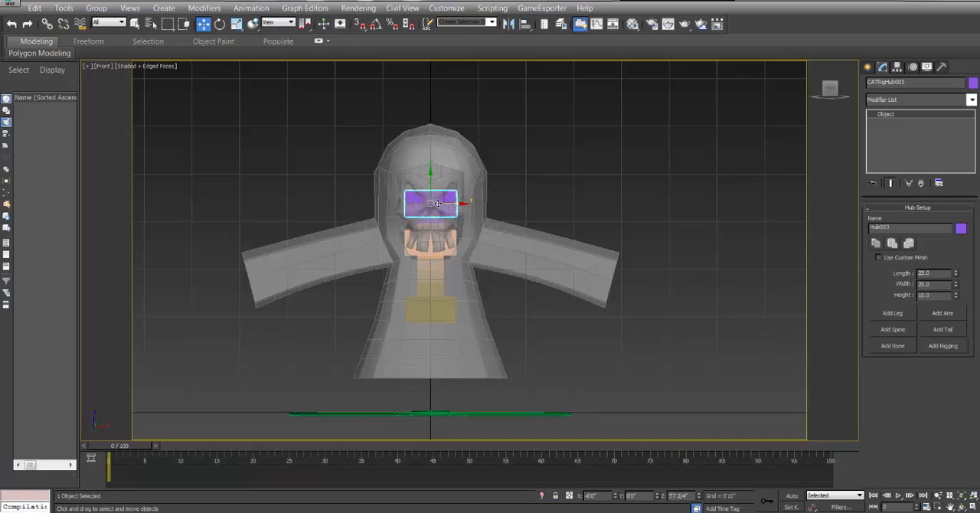
Fine-tune the head hub's position inside the skull in the left view, to a height of about 3'7".
key("l")
middle_click_drag(565, 115, 527, 240)
scroll(525, 238, "up", 5)
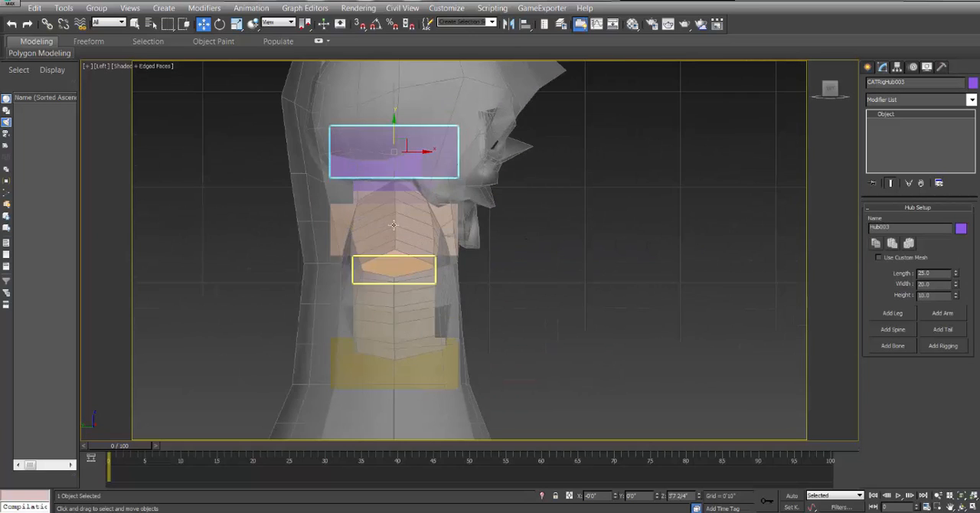
middle_click_drag(426, 273, 477, 213)
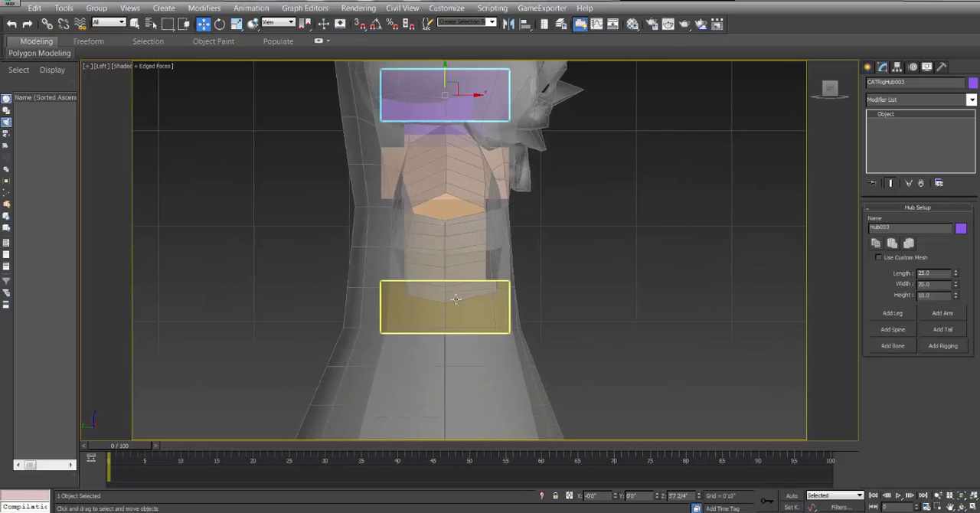
middle_click_drag(497, 248, 457, 302)
left_click(604, 305)
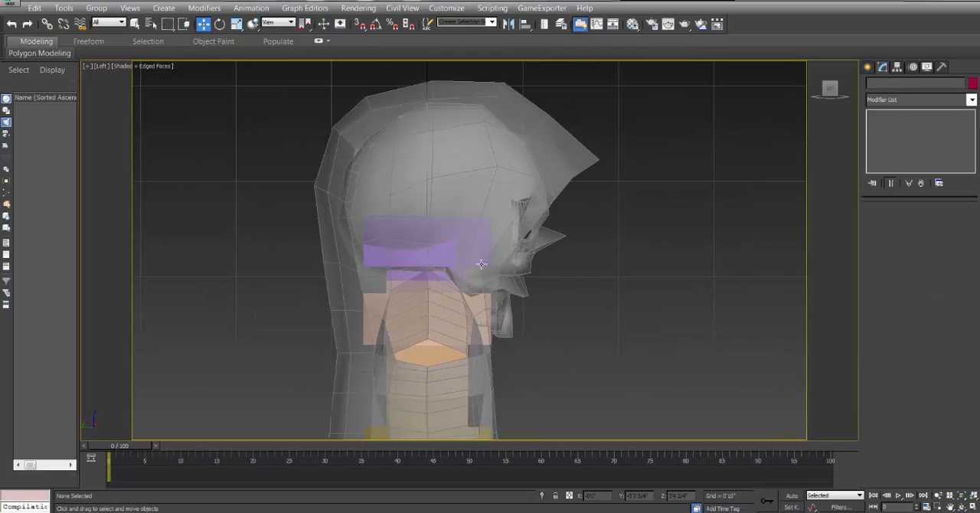
left_click(449, 232)
left_click_drag(429, 217, 482, 203)
left_click(220, 24)
left_click(81, 2)
left_click(78, 2)
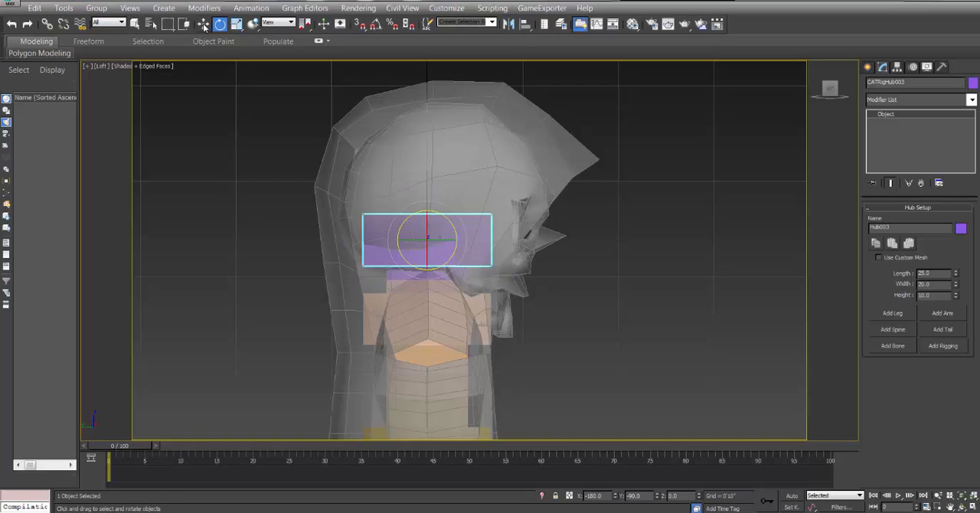
left_click(203, 24)
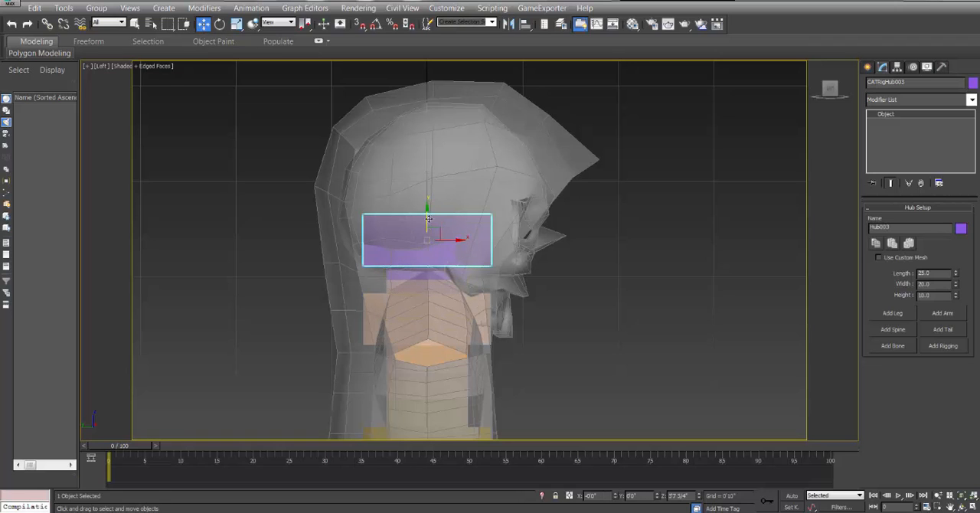
mouse_move(427, 215)
left_mouse_down()
mouse_move(427, 197)
mouse_move(427, 219)
left_mouse_up()
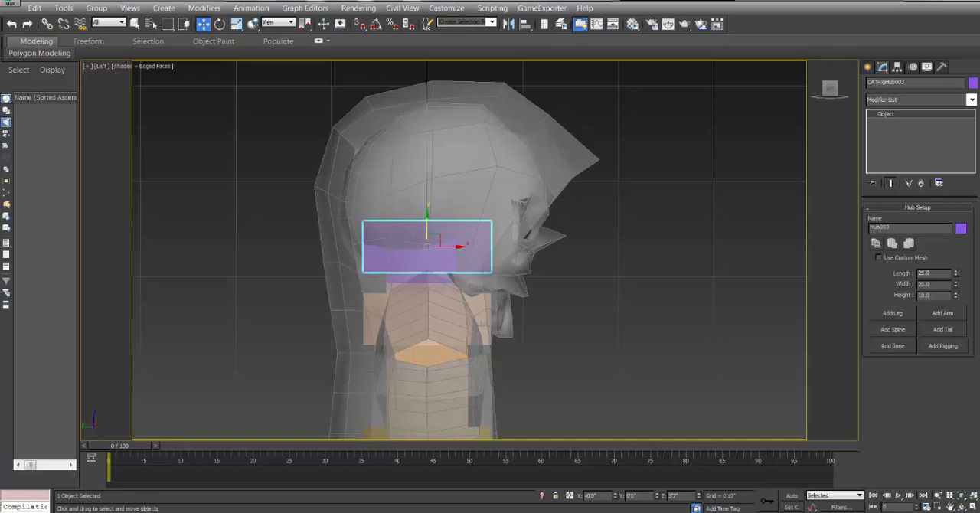
In the front view, add an arm to the hub at the skull's teeth.
key("f")
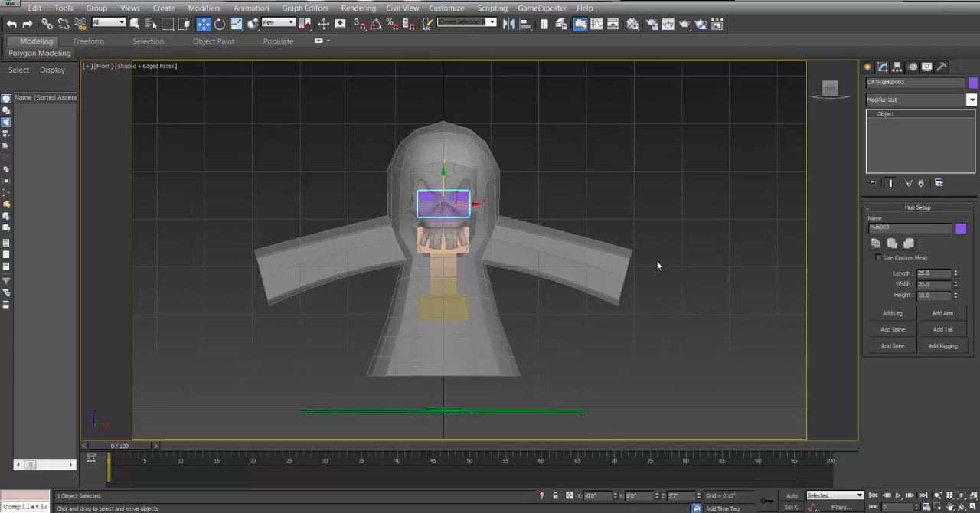
left_click(462, 243)
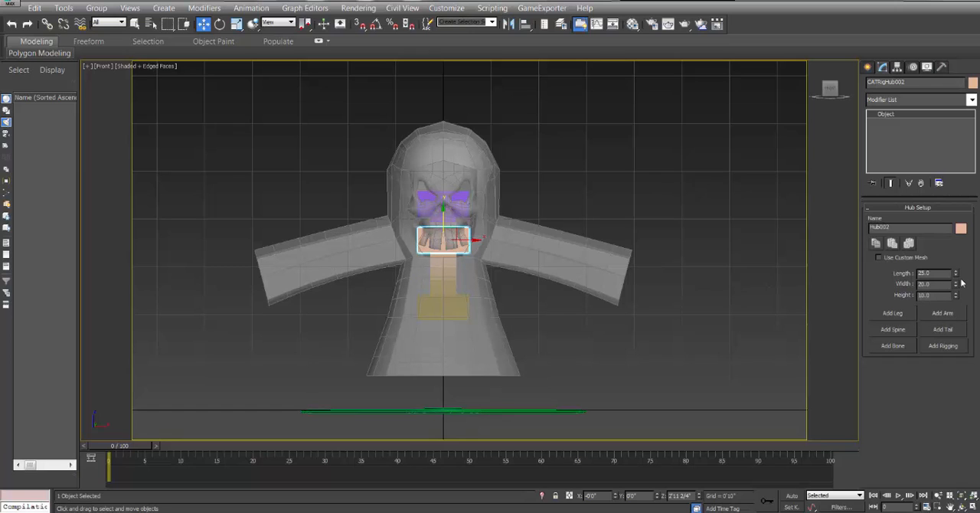
left_click(940, 314)
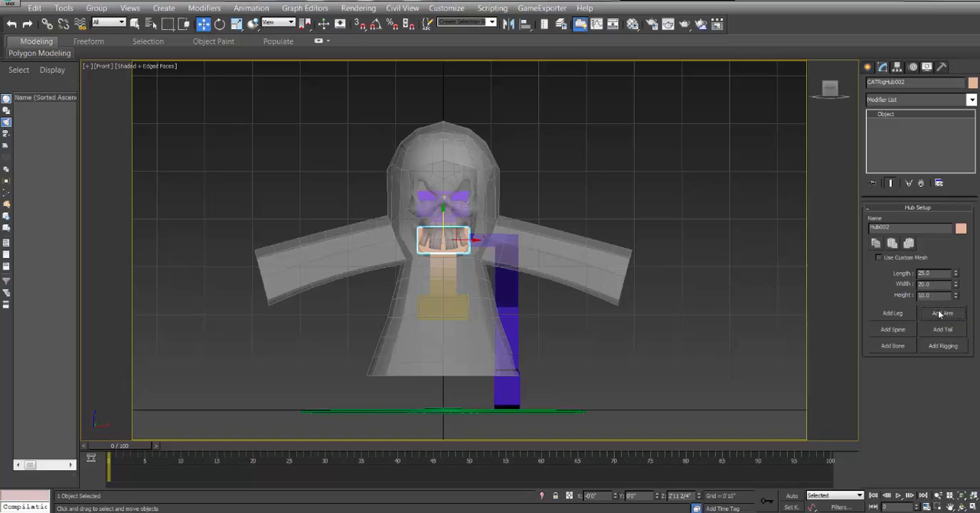
Move the upper arm bone inward to the cloak's shoulder, to X of about 0'9 1/4".
left_click(490, 240)
scroll(509, 276, "up", 3)
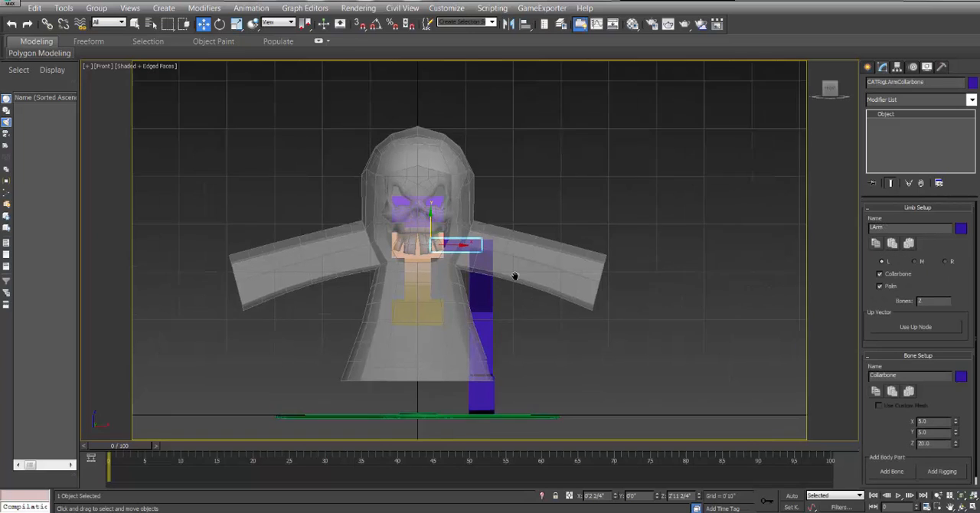
scroll(495, 277, "up", 2)
left_click(519, 278)
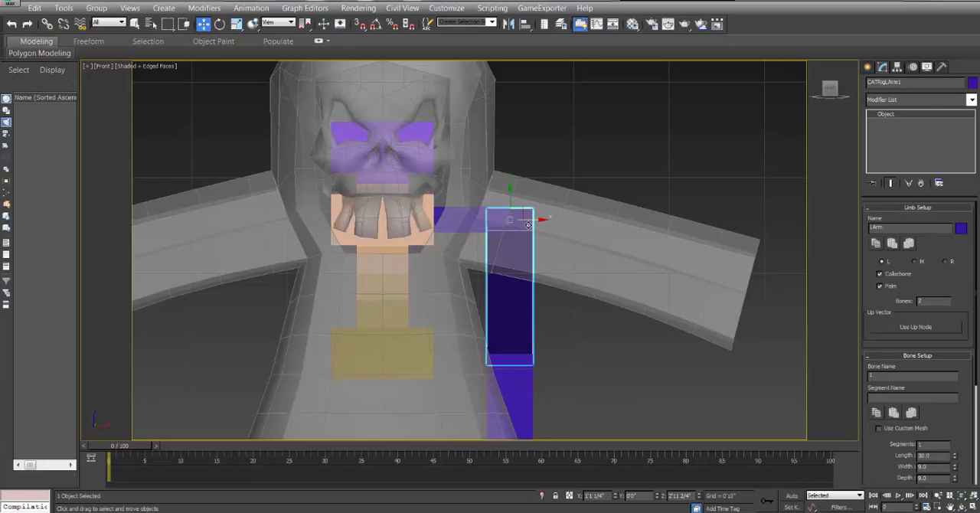
left_click_drag(527, 220, 497, 215)
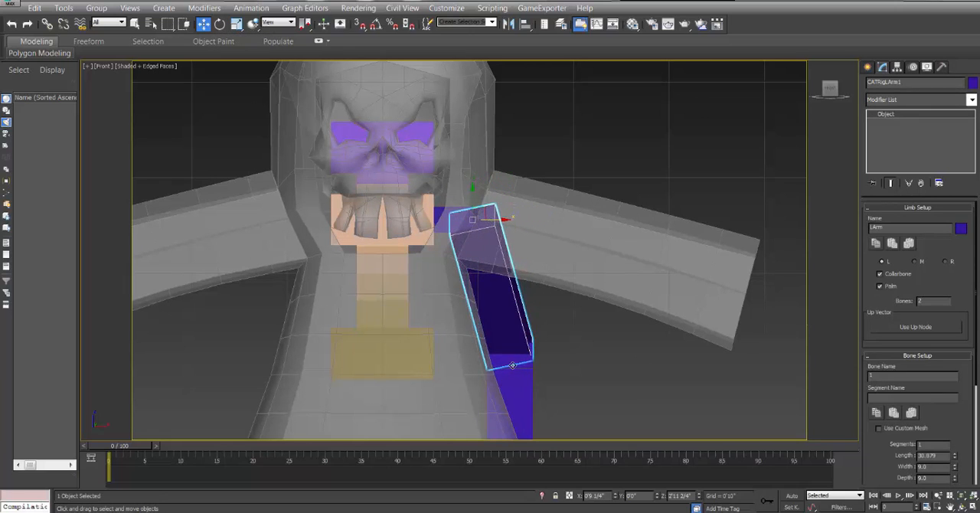
middle_click_drag(534, 350, 530, 227)
middle_click_drag(523, 263, 528, 312)
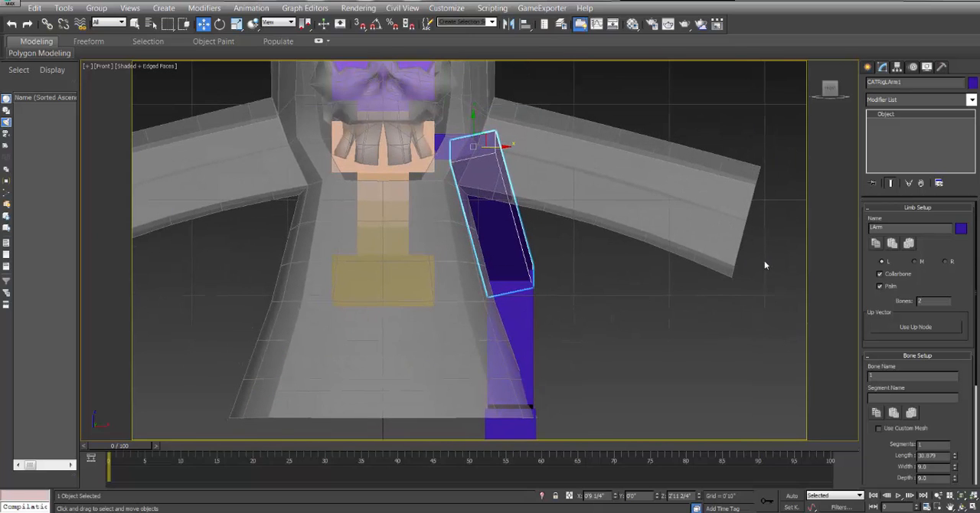
middle_click_drag(559, 285, 644, 345)
middle_click_drag(462, 185, 462, 232)
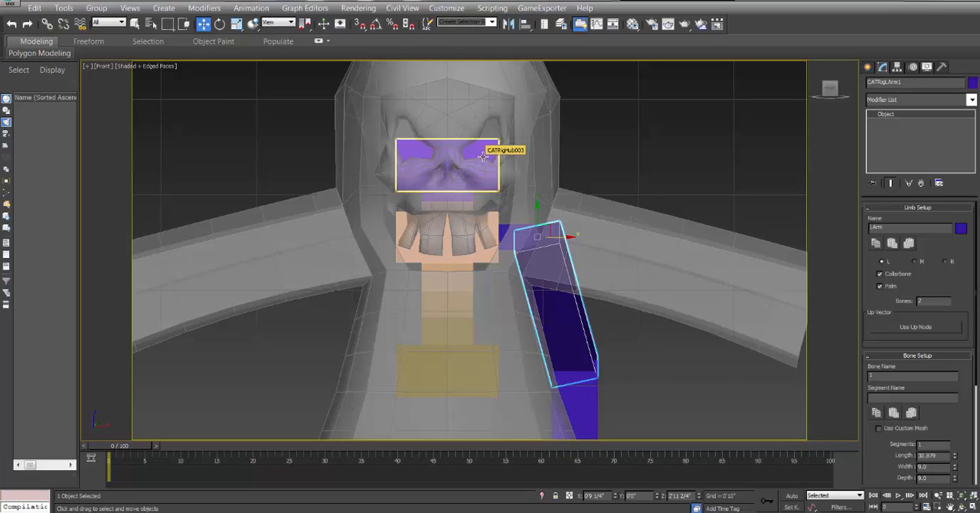
middle_click_drag(623, 188, 512, 201)
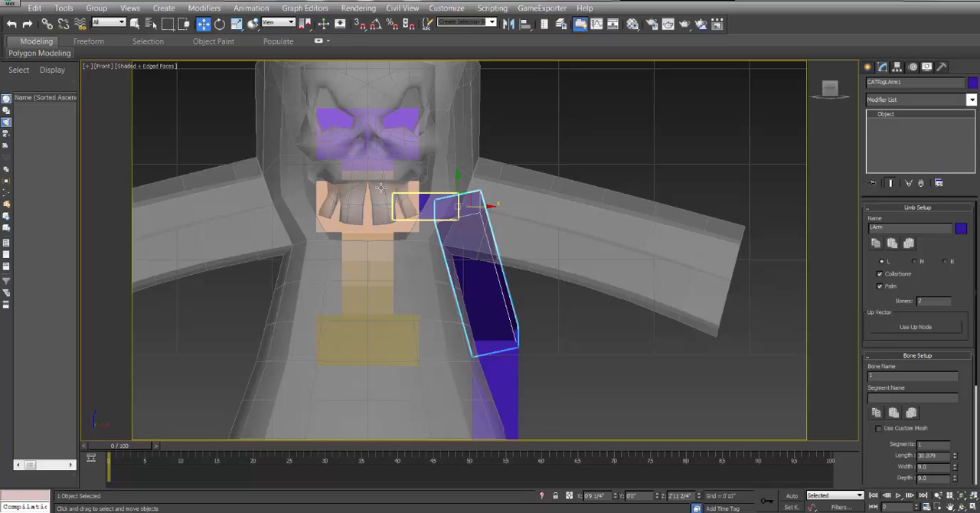
scroll(484, 282, "down", 5)
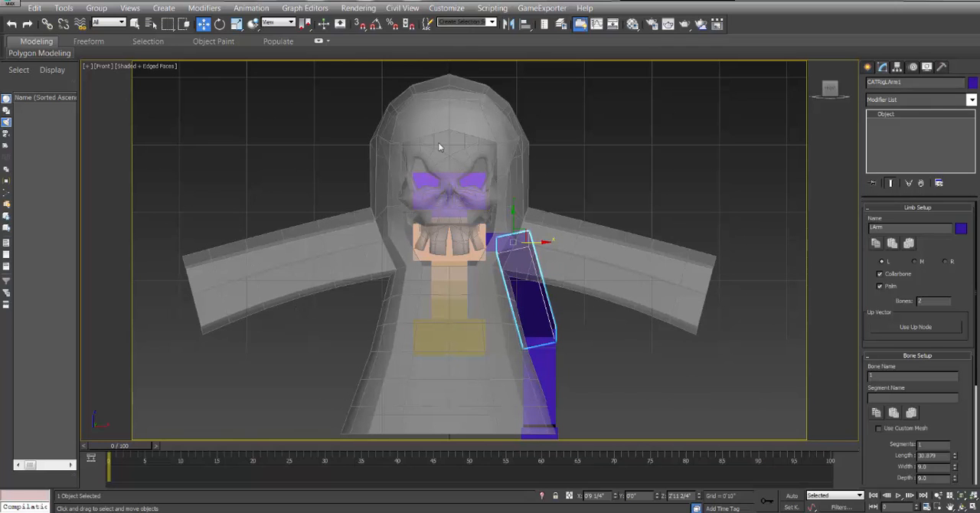
middle_click_drag(586, 279, 562, 271)
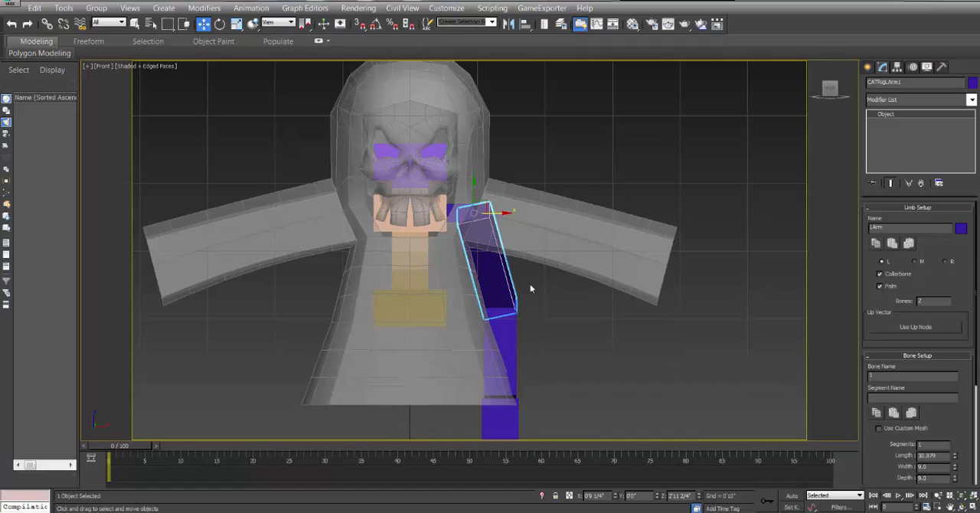
Rotate the upper arm bone in the Local coordinate system so it runs along the cloak's sleeve.
left_click(219, 24)
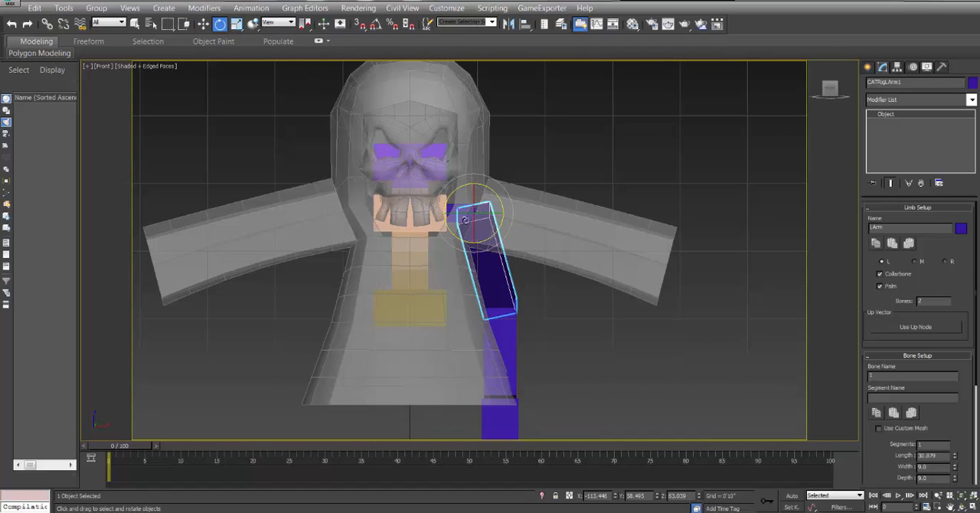
left_click(289, 23)
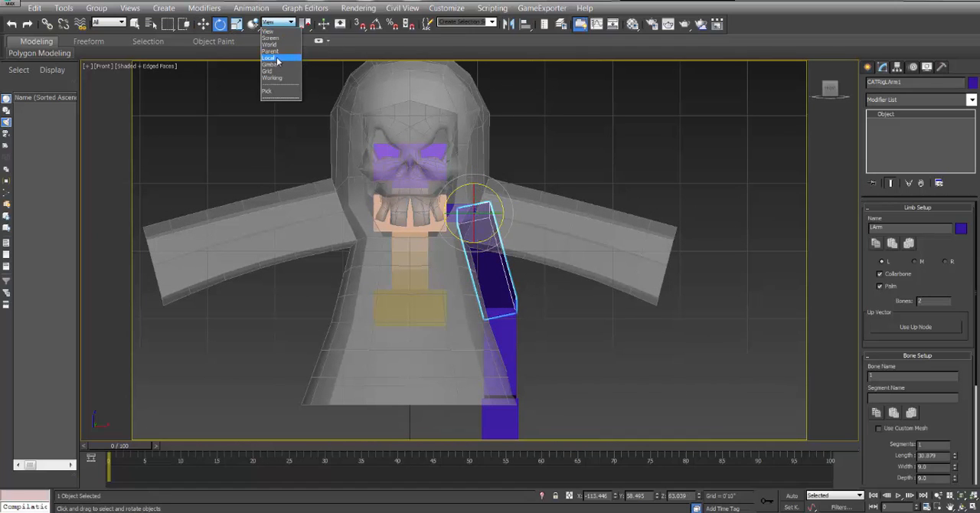
left_click(279, 62)
mouse_move(466, 206)
left_mouse_down()
mouse_move(498, 230)
mouse_move(477, 205)
left_mouse_up()
Rotate the forearm bone so it continues along the sleeve in line with the upper arm.
left_click(601, 254)
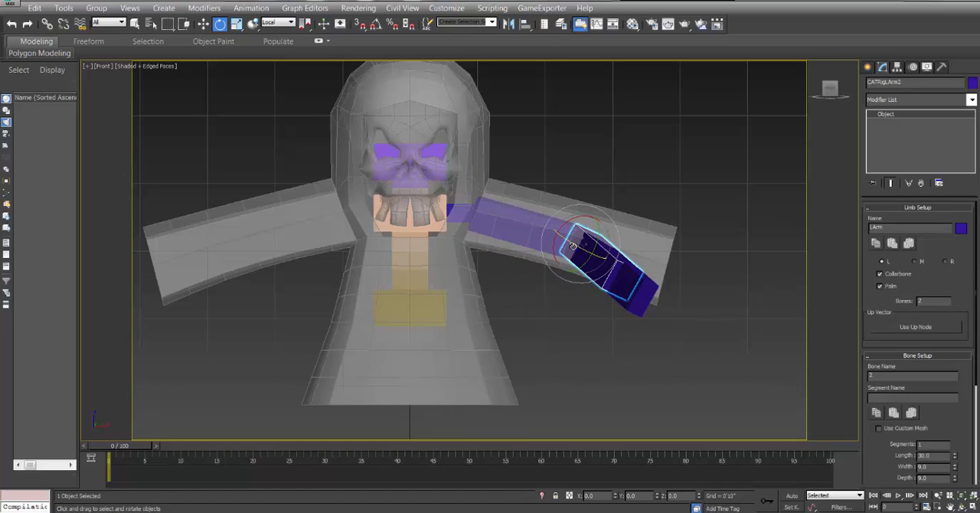
left_click_drag(601, 255, 628, 276)
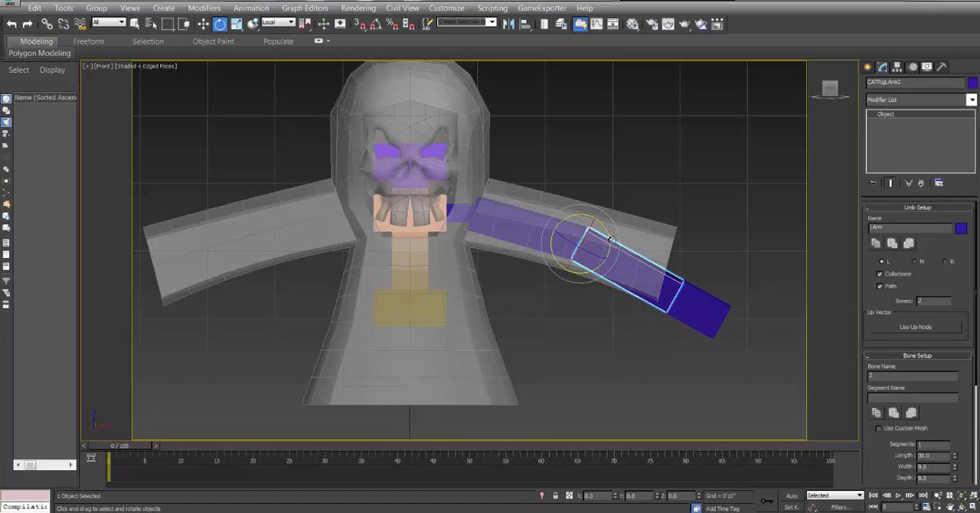
left_click_drag(610, 242, 608, 229)
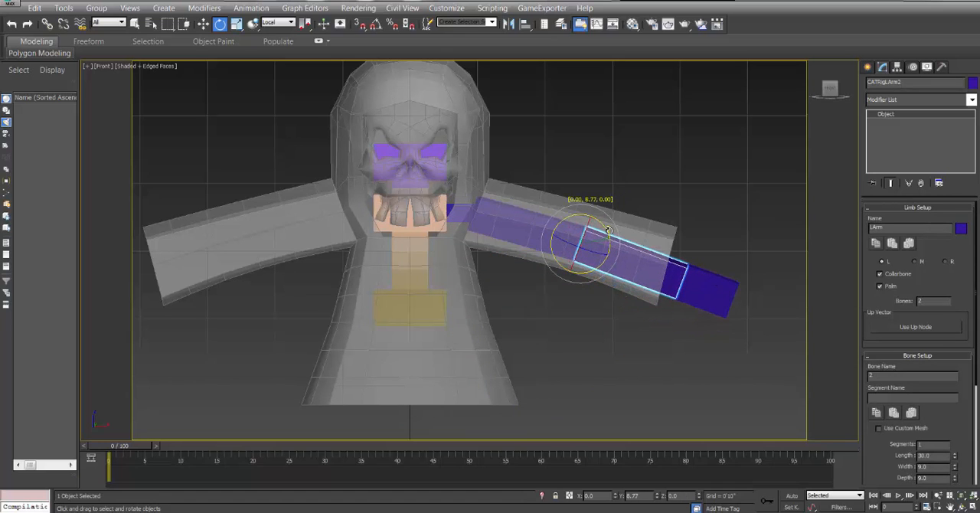
Set the coordinate system back to View and nudge the upper arm bone slightly outward at the shoulder.
left_click(463, 213)
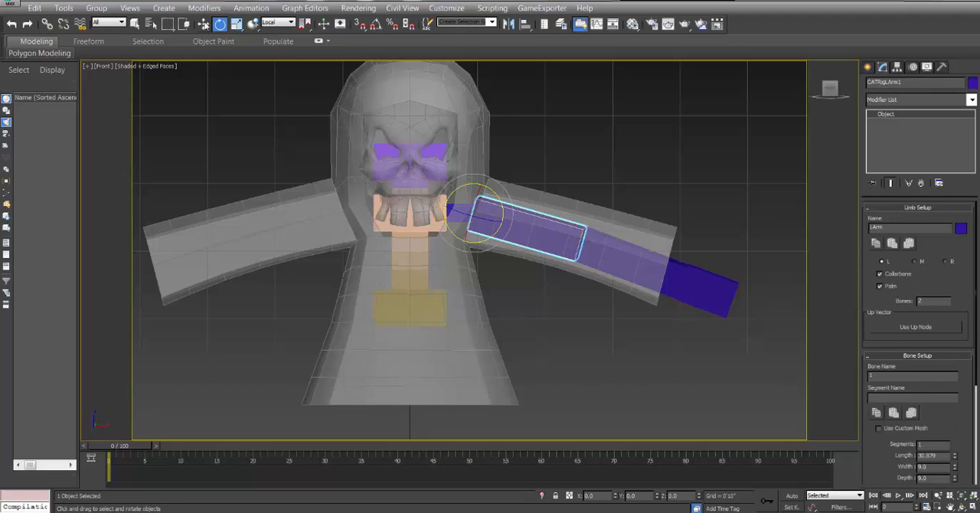
key("w")
left_click(285, 23)
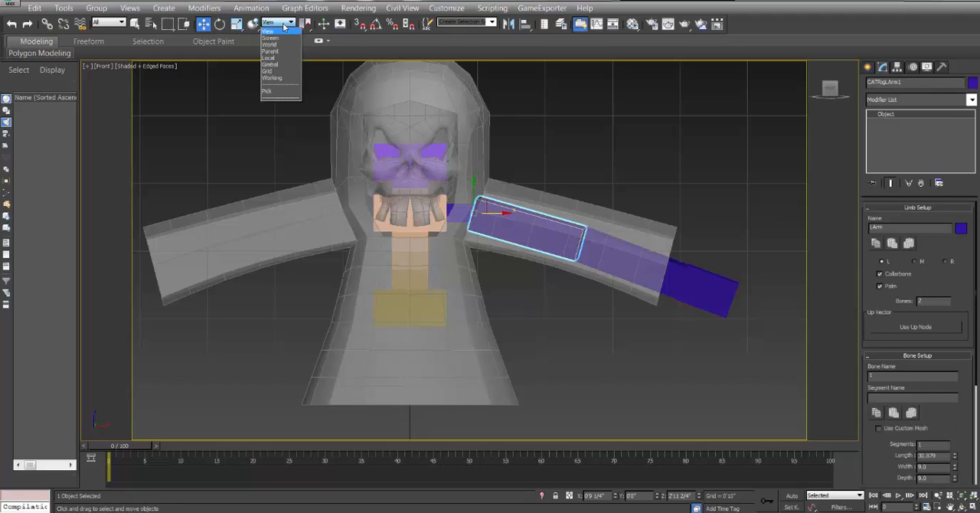
left_click(284, 31)
left_click_drag(482, 202, 491, 200)
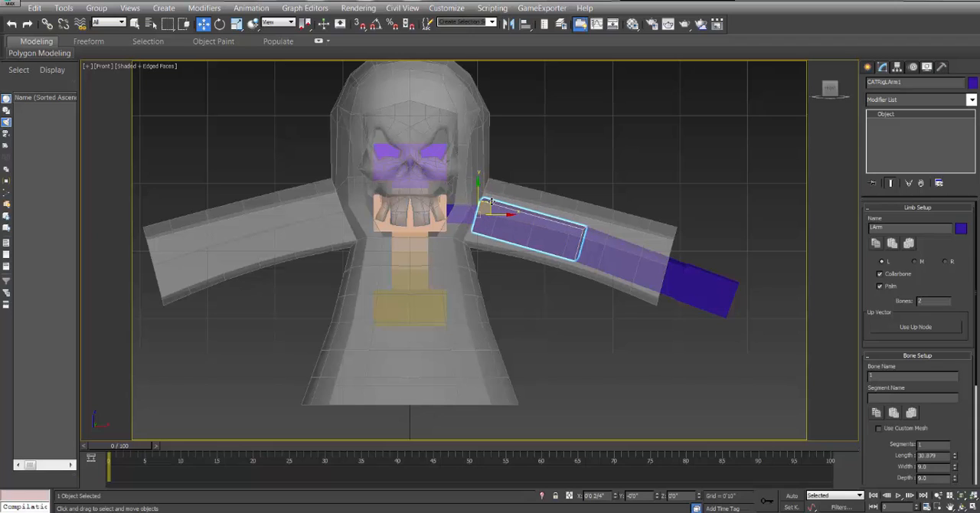
Move the palm inward to X of about 2'11 1/4" and place the elbow inside the sleeve at X of about 1'8 3/4", Z 2'9 1/4".
left_click(593, 238)
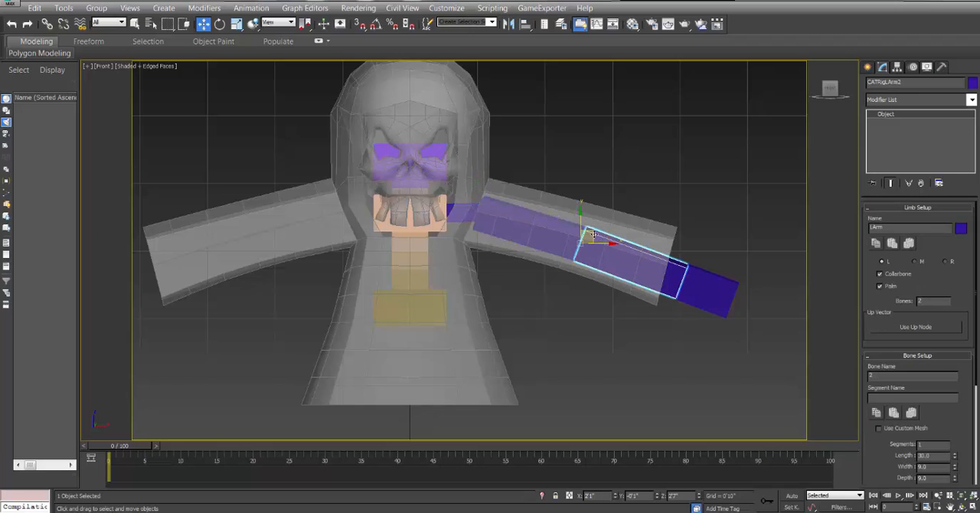
left_click_drag(593, 235, 575, 228)
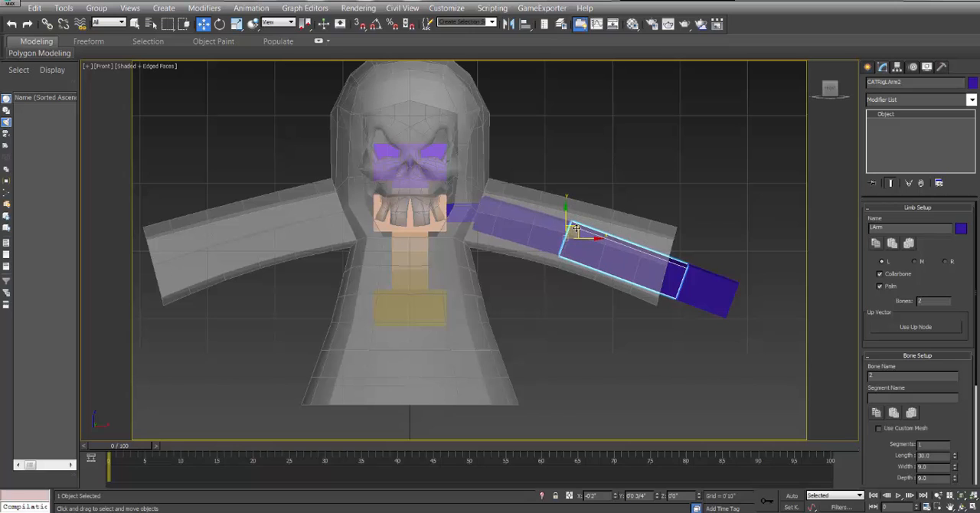
left_click(697, 272)
left_click_drag(695, 272, 662, 255)
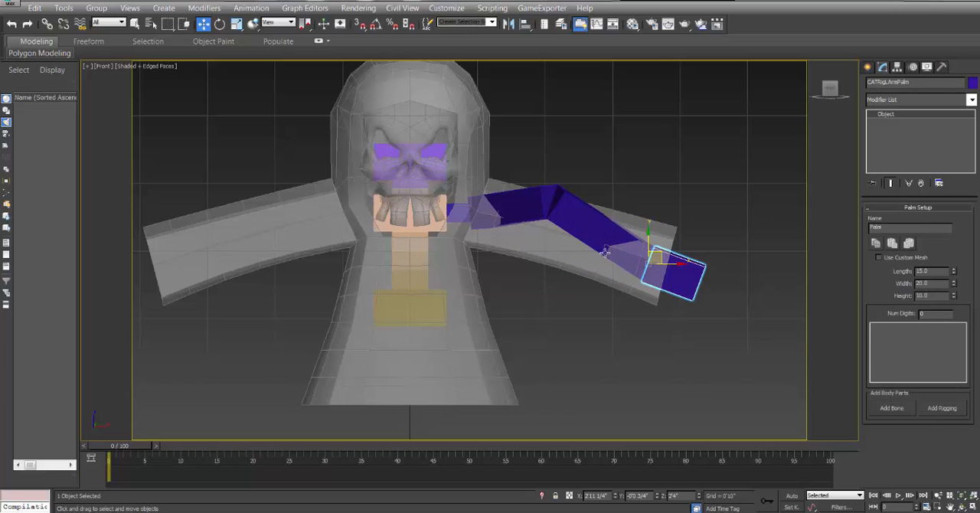
left_click(561, 196)
left_click_drag(561, 194, 558, 220)
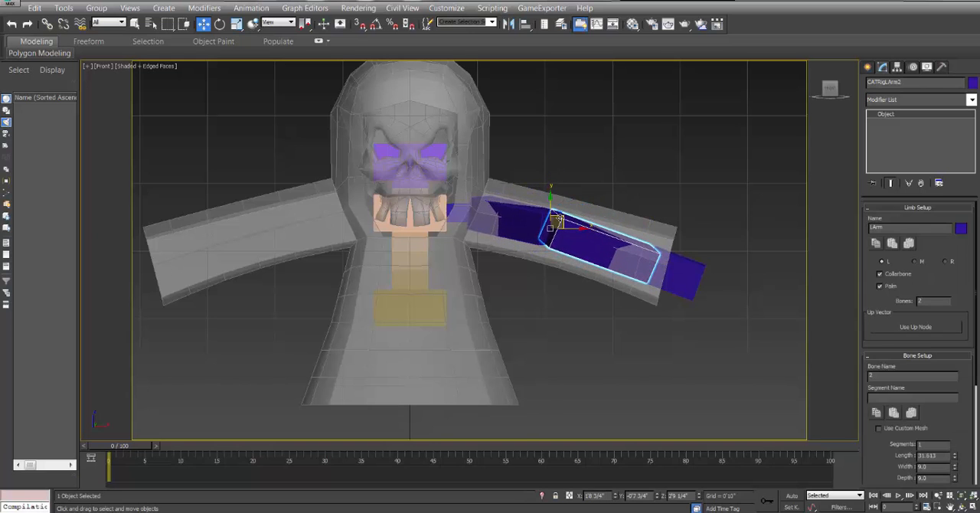
Rotate the blue upper arm bone about -34° around its local Z axis in the Top view, aligning it with the sleeve.
key("t")
scroll(586, 284, "down", 2)
left_click(545, 265)
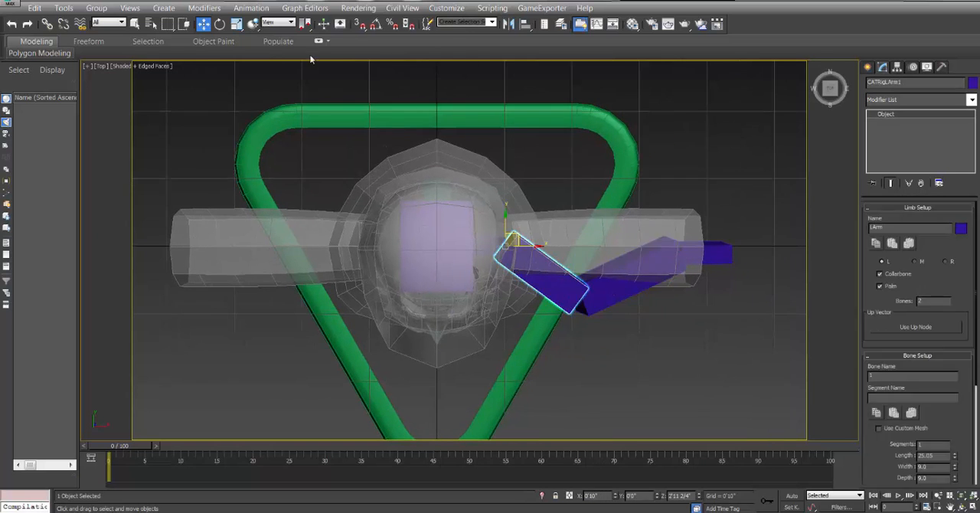
left_click(220, 24)
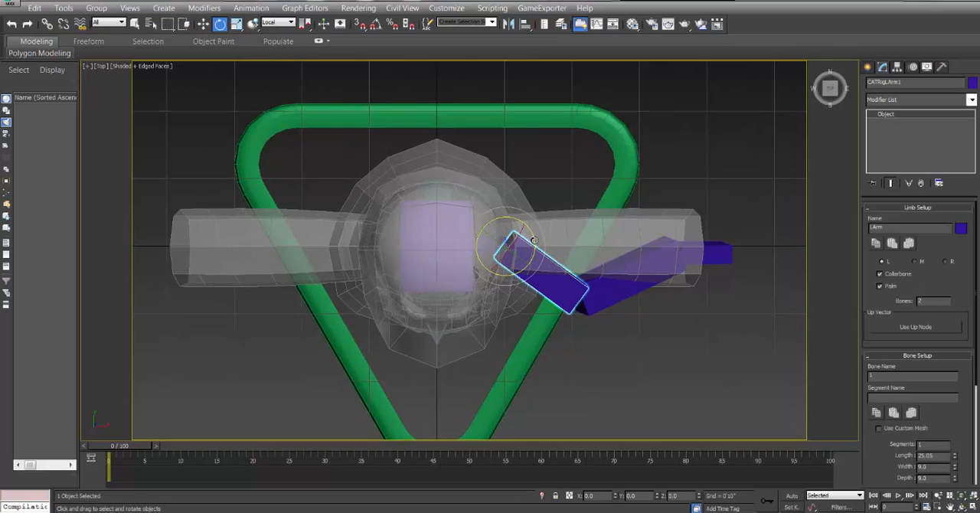
left_click_drag(533, 237, 530, 208)
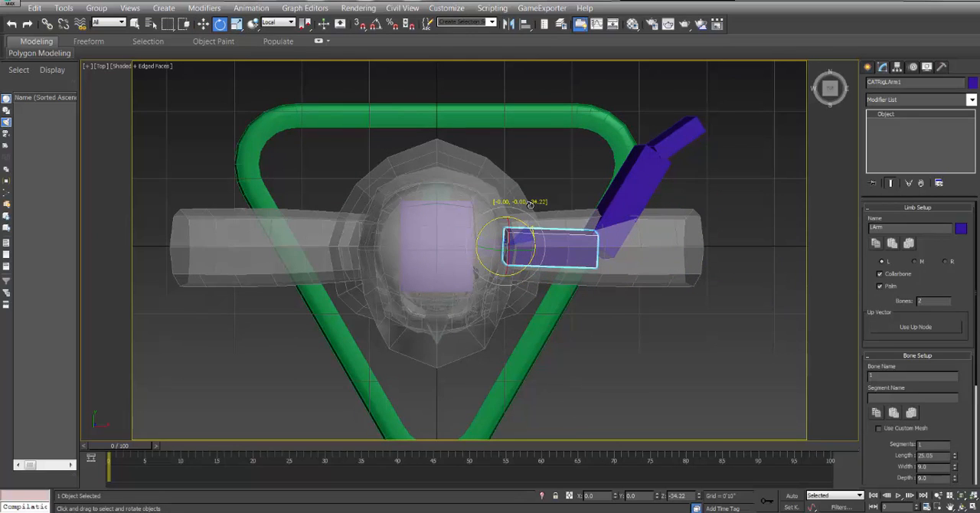
Rotate the forearm bone and the palm in the Top view so both run straight along the sleeve.
left_click(632, 202)
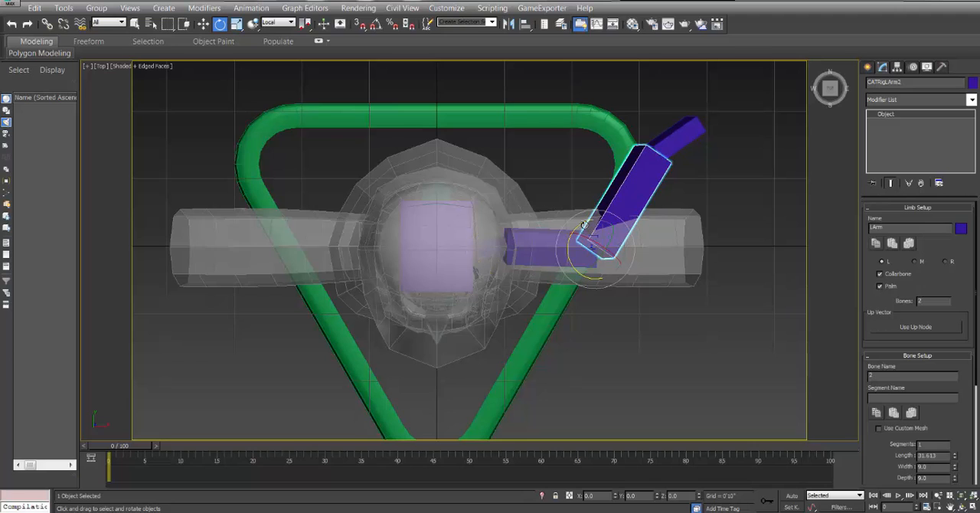
left_click_drag(583, 225, 671, 277)
left_click(746, 267)
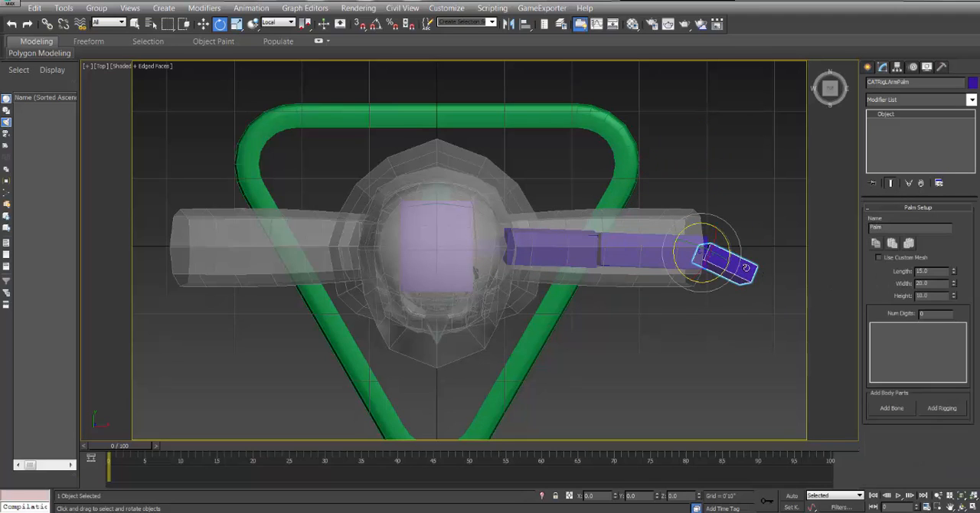
left_click_drag(730, 251, 727, 233)
Shorten the forearm bone to a length of about 25.29.
left_click(636, 253)
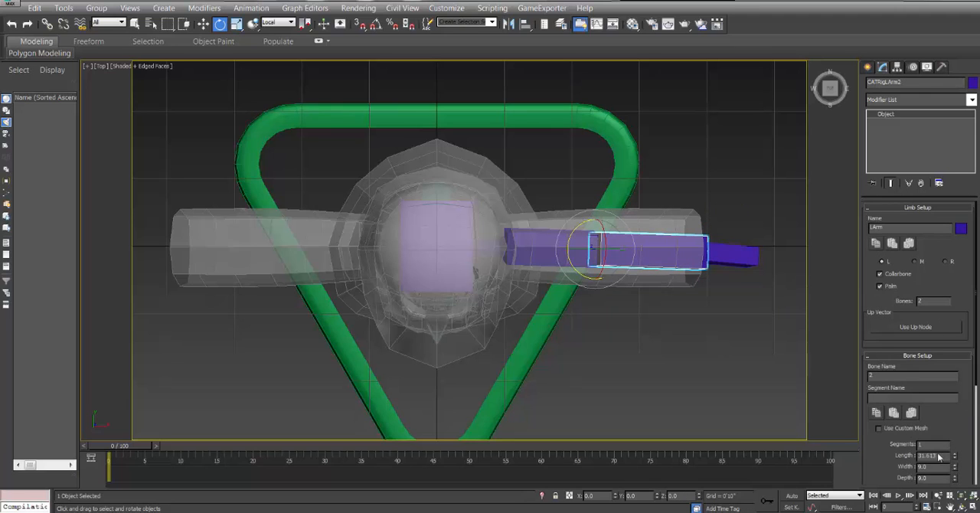
scroll(964, 356, "down", 3)
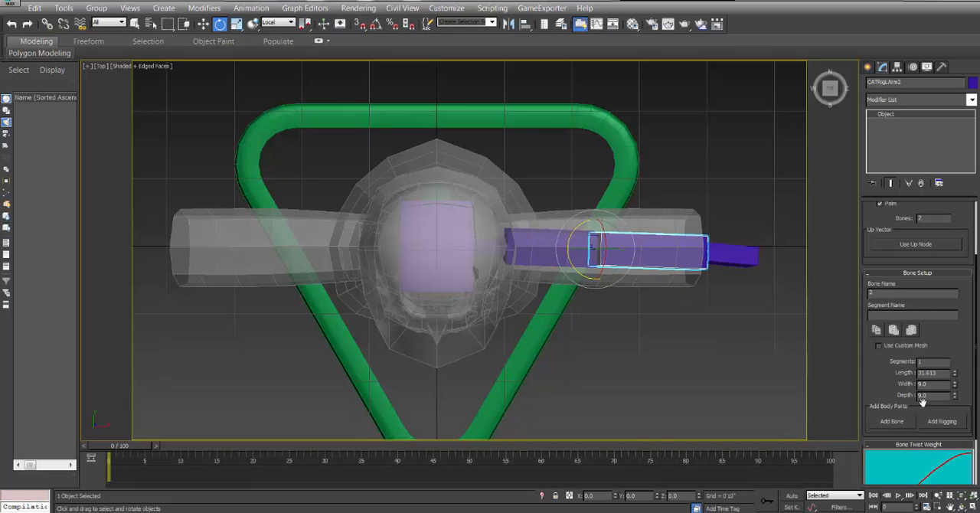
left_click_drag(955, 375, 956, 383)
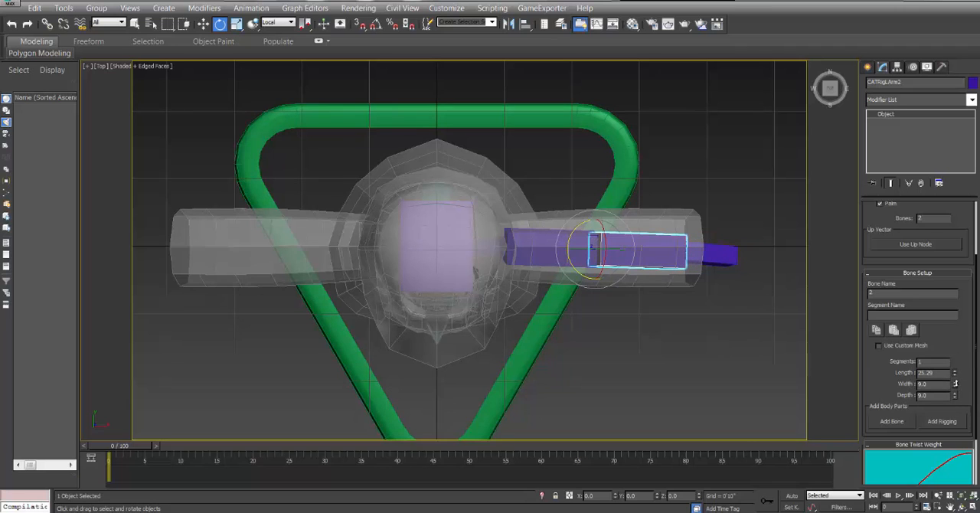
Move the elbow down in the Front view so the upper arm and forearm sit inside the sleeve.
key("f")
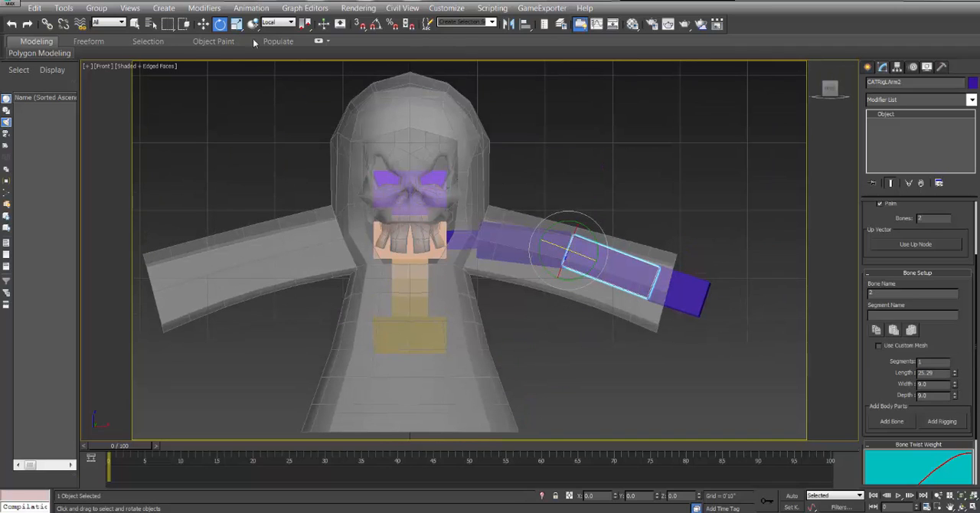
key("w")
scroll(501, 259, "up", 4)
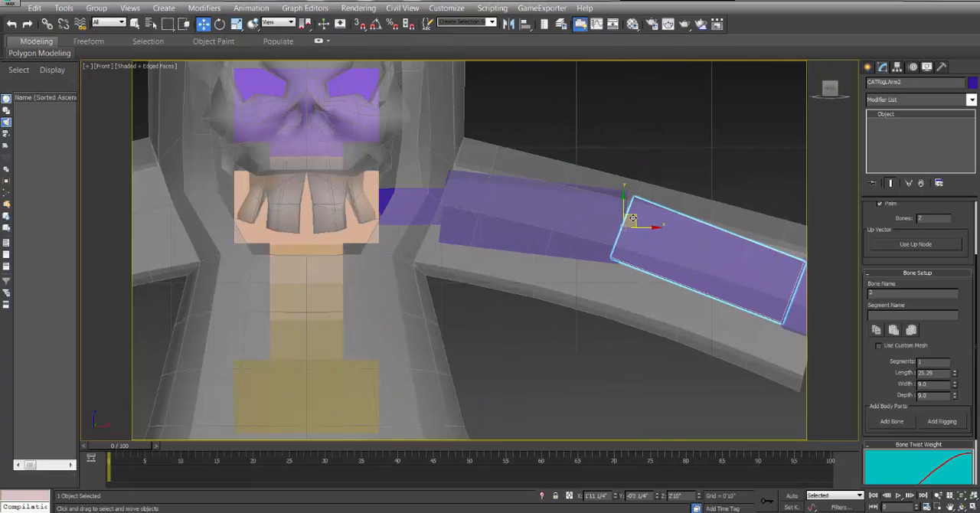
left_click_drag(632, 220, 635, 242)
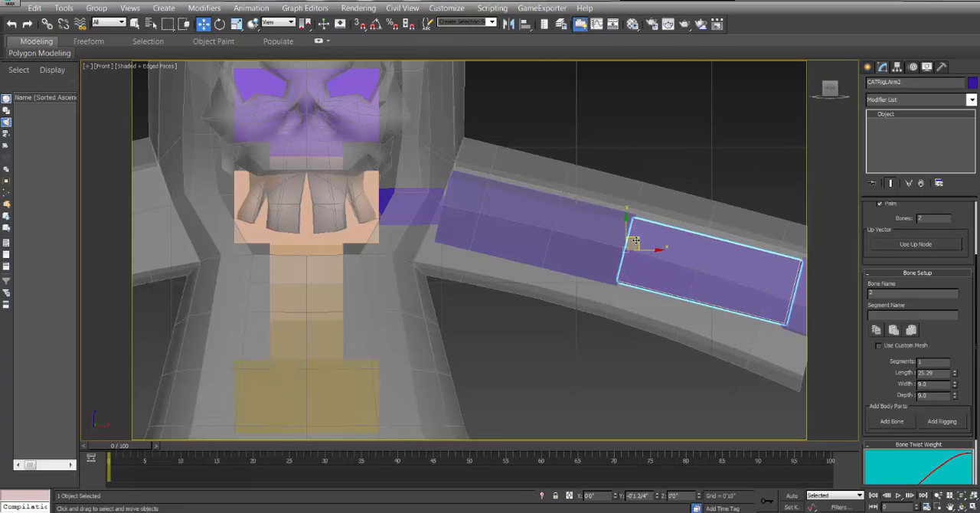
middle_click_drag(666, 260, 509, 256)
Place the palm at X of about 2'11 3/4", Z 2'4 3/4", and nudge the elbow slightly down within the sleeve.
left_click(689, 282)
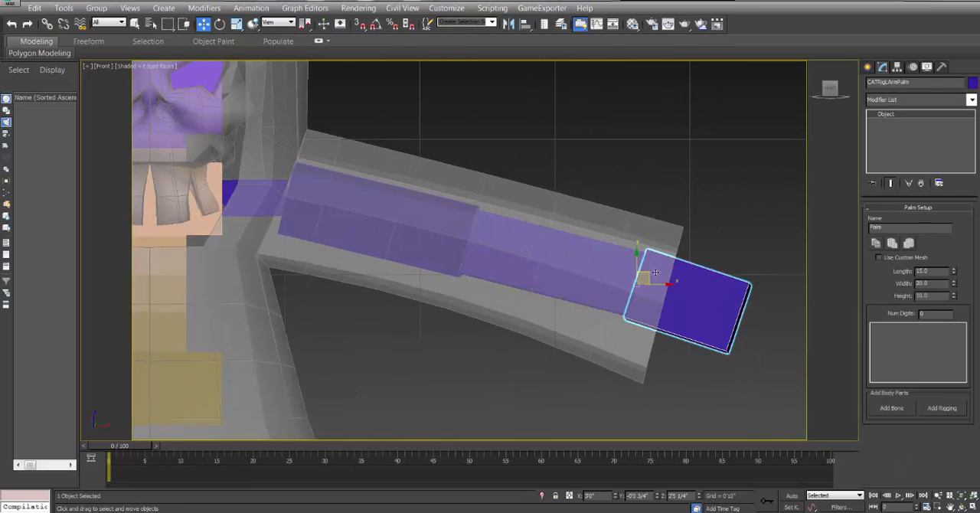
left_click_drag(647, 274, 645, 280)
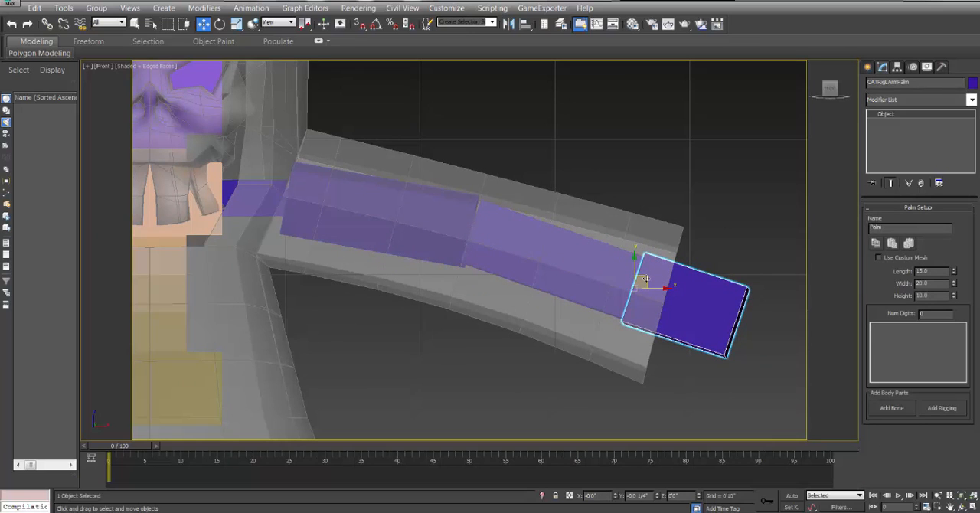
middle_click_drag(432, 232, 442, 238)
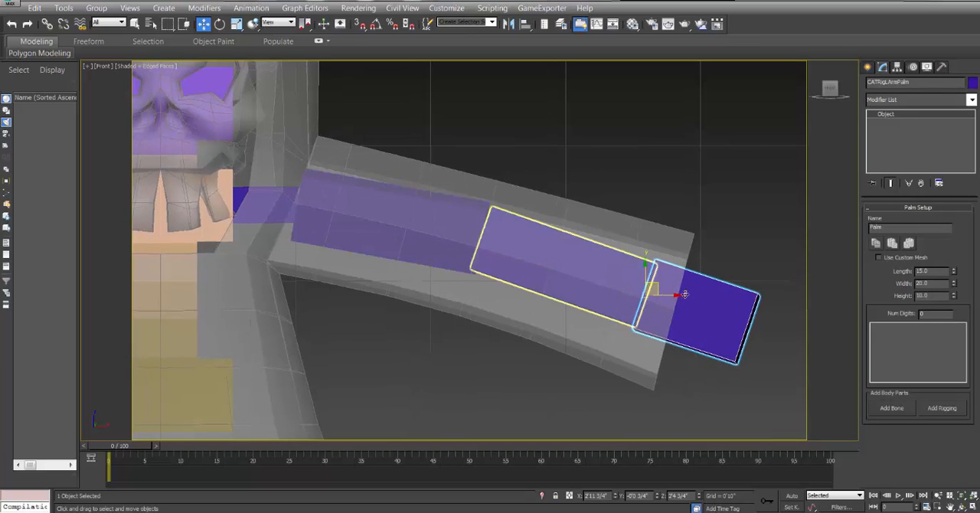
left_click(523, 257)
left_click_drag(493, 226, 492, 235)
left_click(708, 308)
Add a second arm to the upper hub on the side opposite the existing arm.
scroll(709, 308, "down", 4)
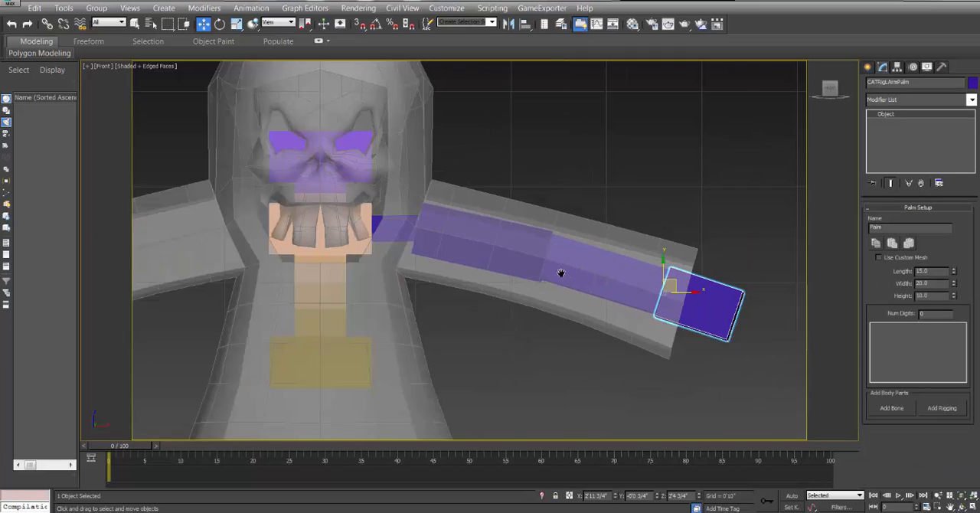
middle_click_drag(498, 273, 547, 274)
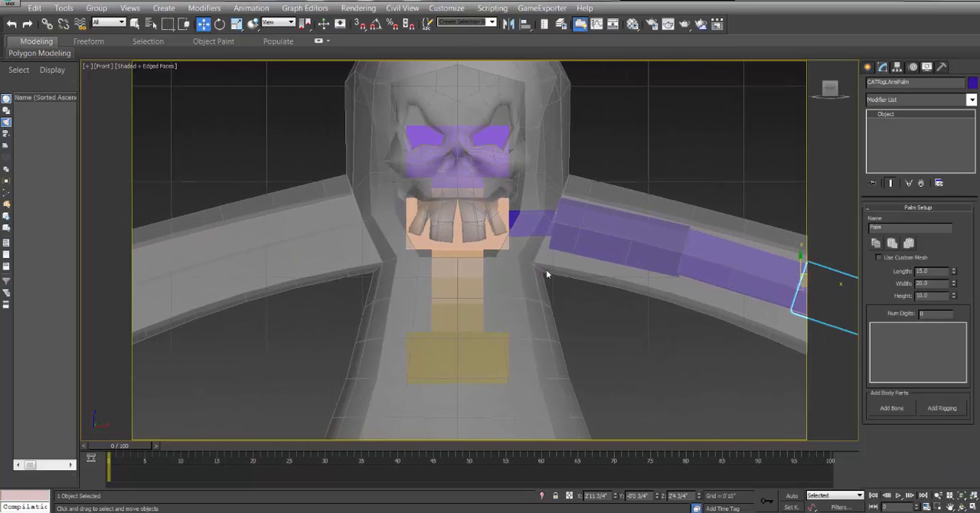
middle_click_drag(620, 251, 626, 230)
left_click(538, 199)
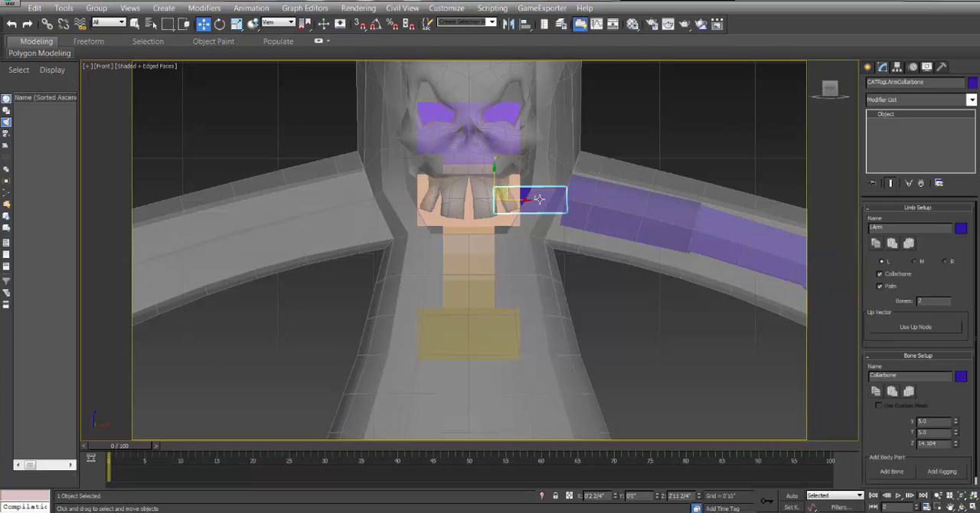
left_click(429, 219)
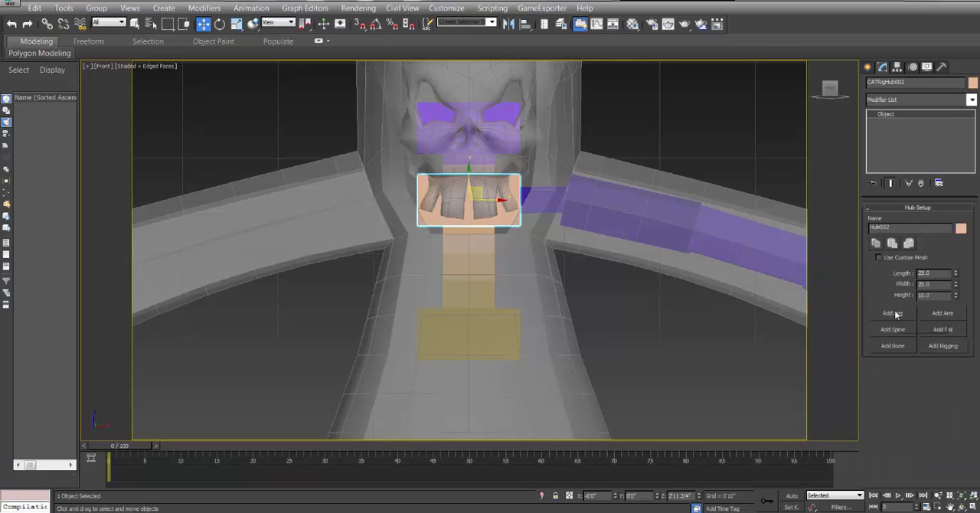
scroll(601, 274, "down", 3)
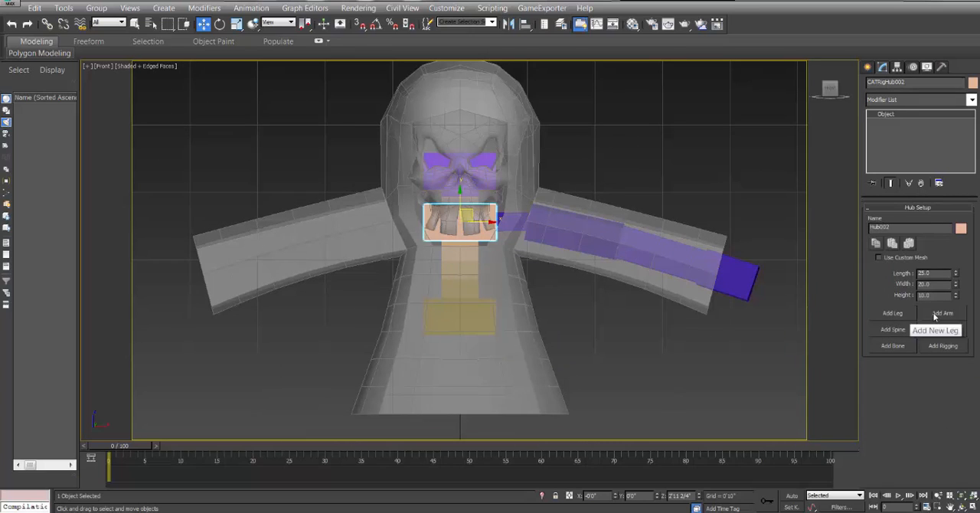
left_click(935, 315)
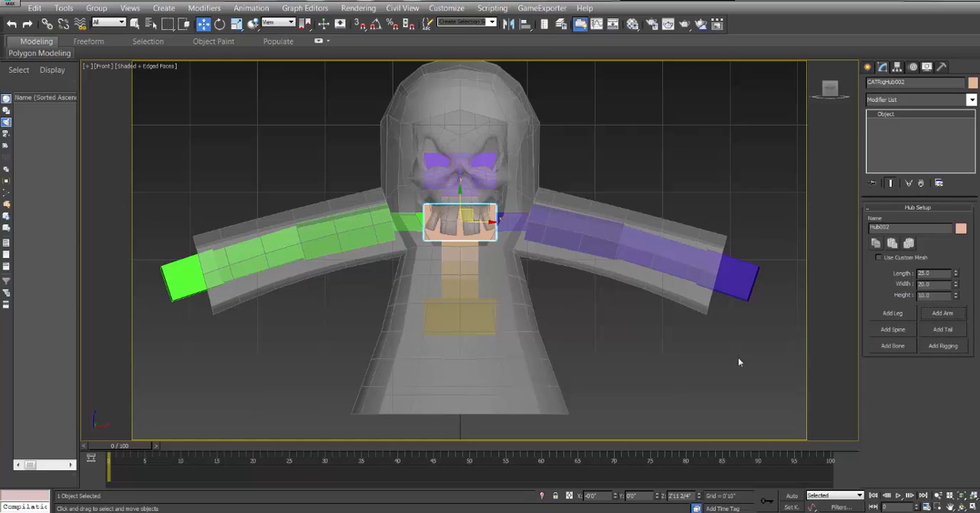
Examine how both arms, the spine and the hubs sit inside the cloak from several angles in the Perspective view.
middle_click_drag(505, 286, 550, 280)
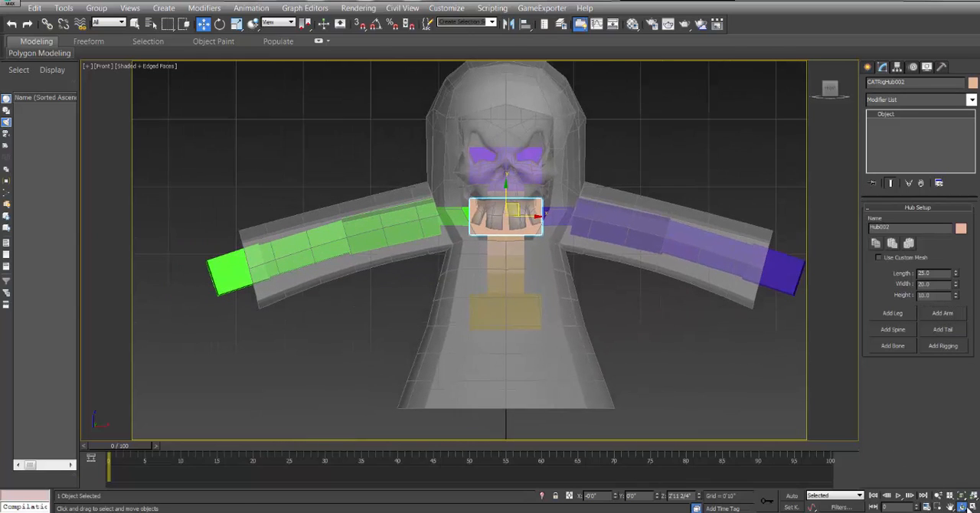
left_click(961, 507)
mouse_move(396, 217)
left_mouse_down()
mouse_move(474, 216)
mouse_move(489, 258)
mouse_move(510, 262)
mouse_move(489, 252)
mouse_move(422, 291)
mouse_move(404, 210)
left_mouse_up()
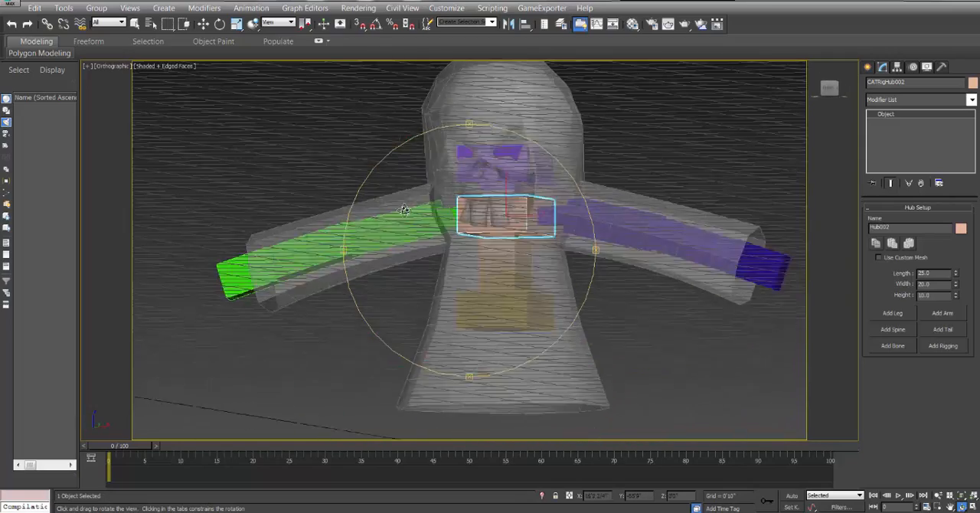
key("p")
scroll(413, 210, "up", 3)
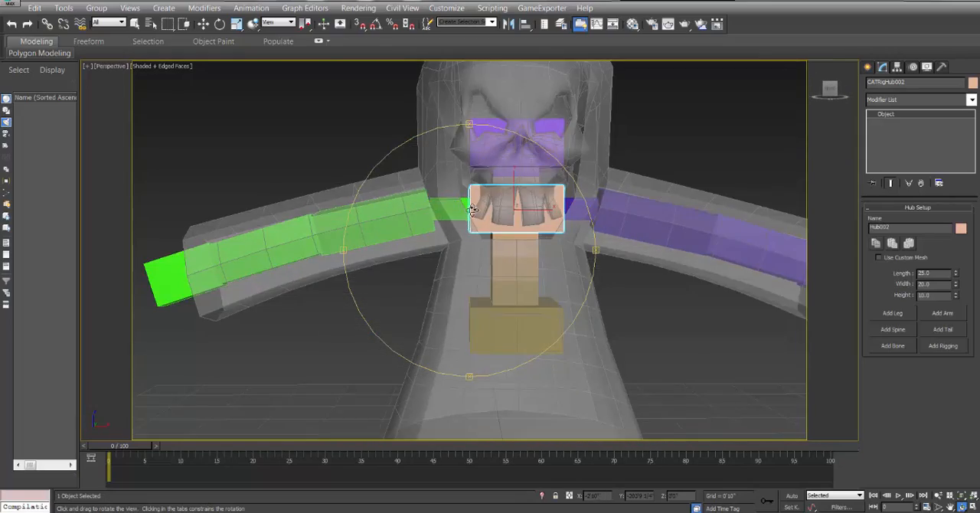
left_click_drag(472, 209, 506, 230)
left_click(203, 24)
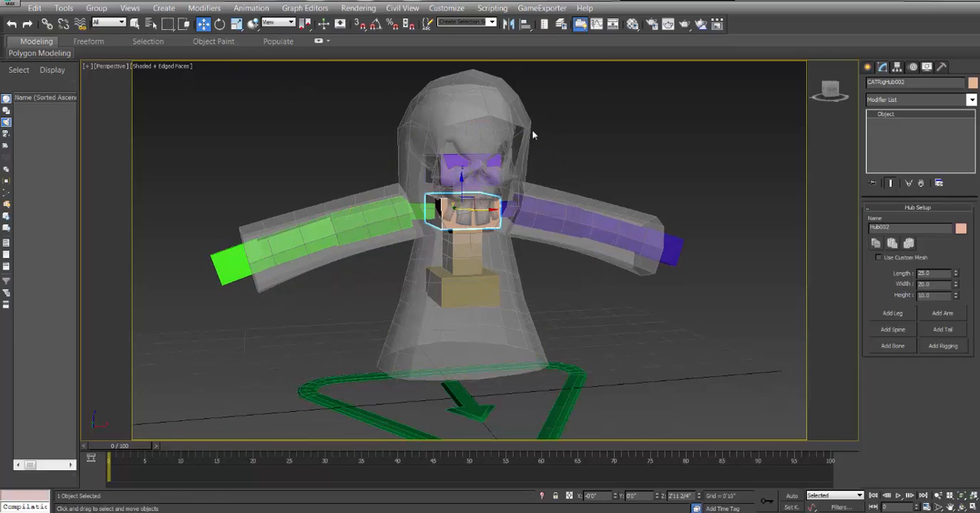
left_click(569, 122)
middle_click_drag(475, 154, 473, 160)
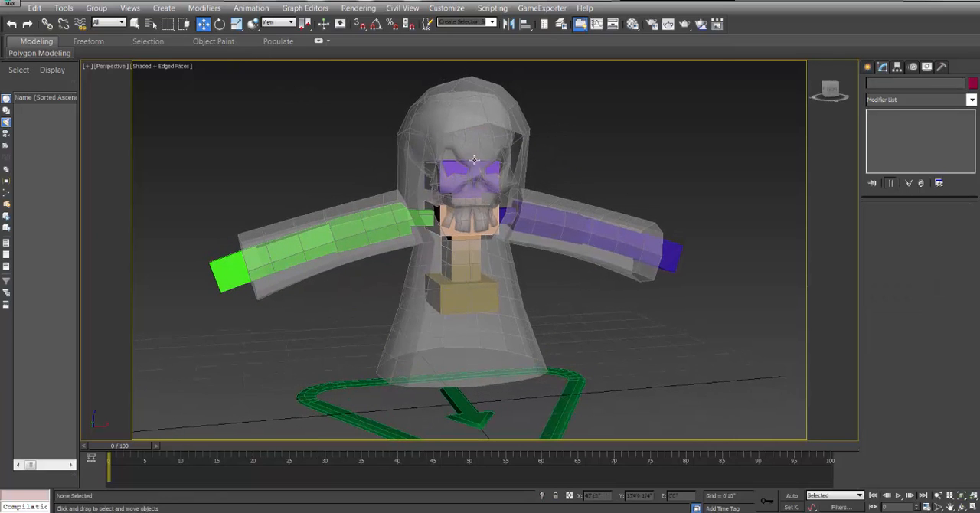
Unfreeze all objects and hide the Grim_Cloak mesh.
right_click(612, 134)
left_click(620, 46)
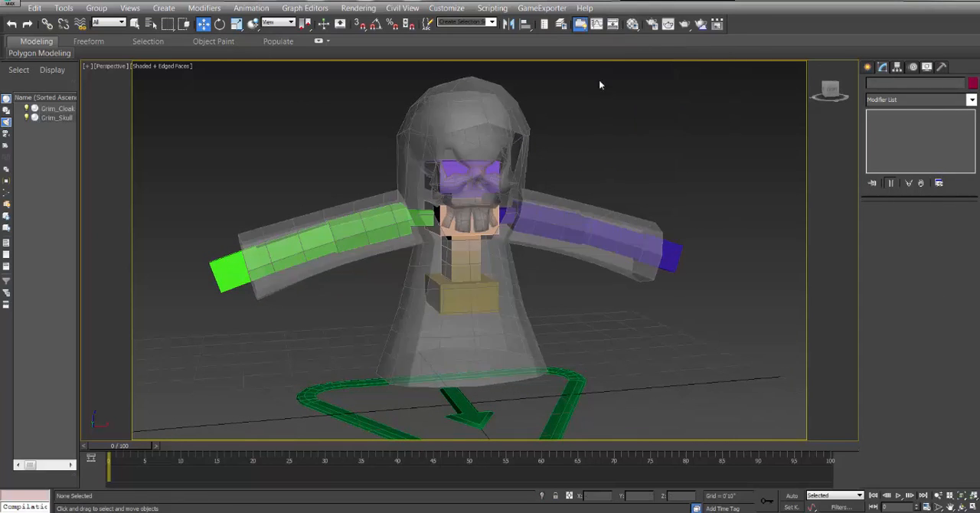
left_click(420, 146)
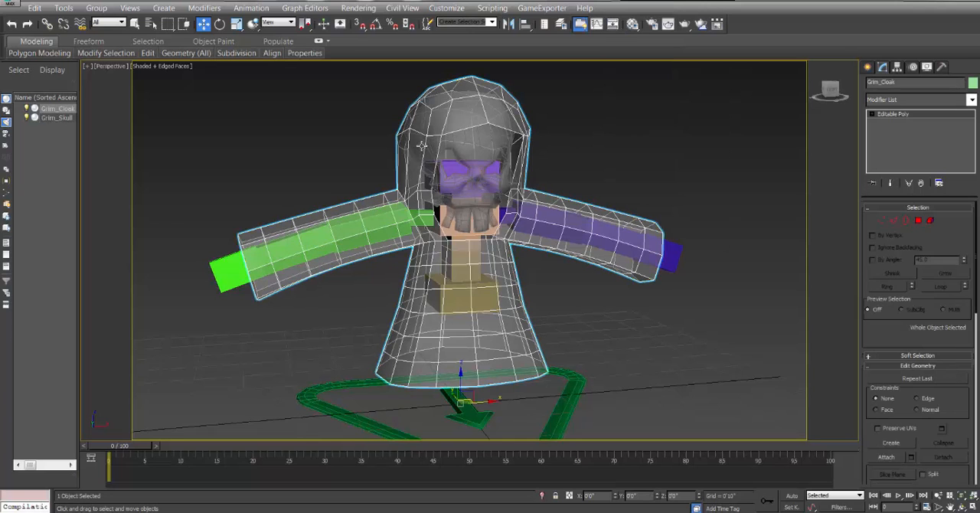
right_click(420, 146)
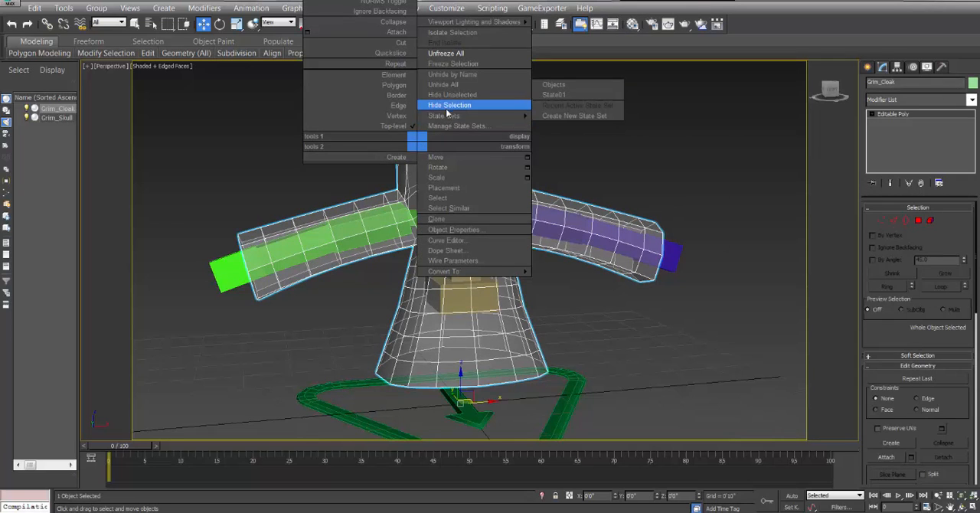
left_click(446, 108)
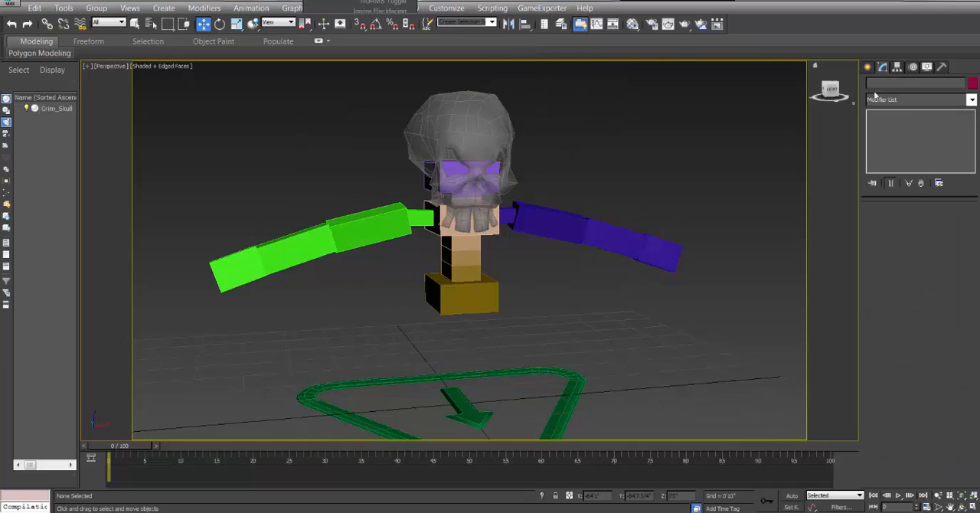
Create a Capsule extended primitive beside the rig with a radius of about 0'9 3/4" and a height of about 2'8".
left_click(868, 69)
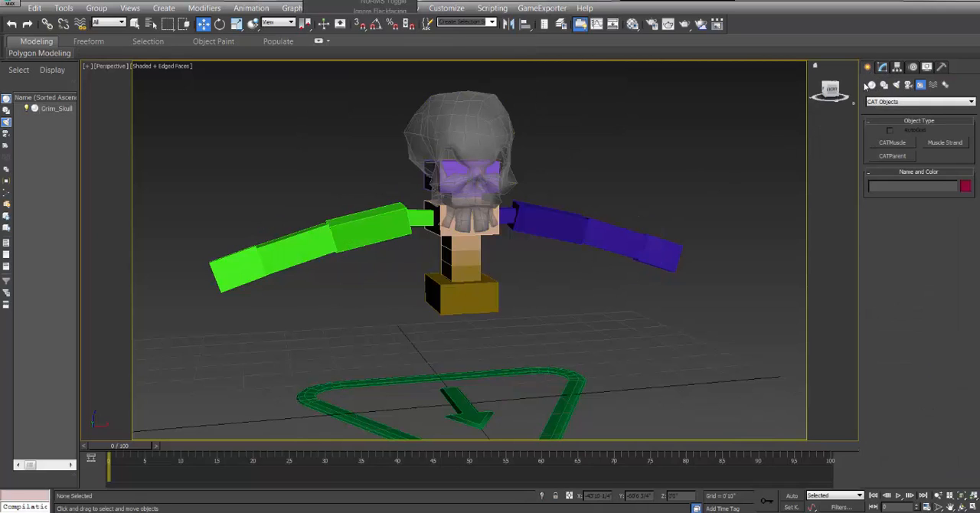
left_click(871, 85)
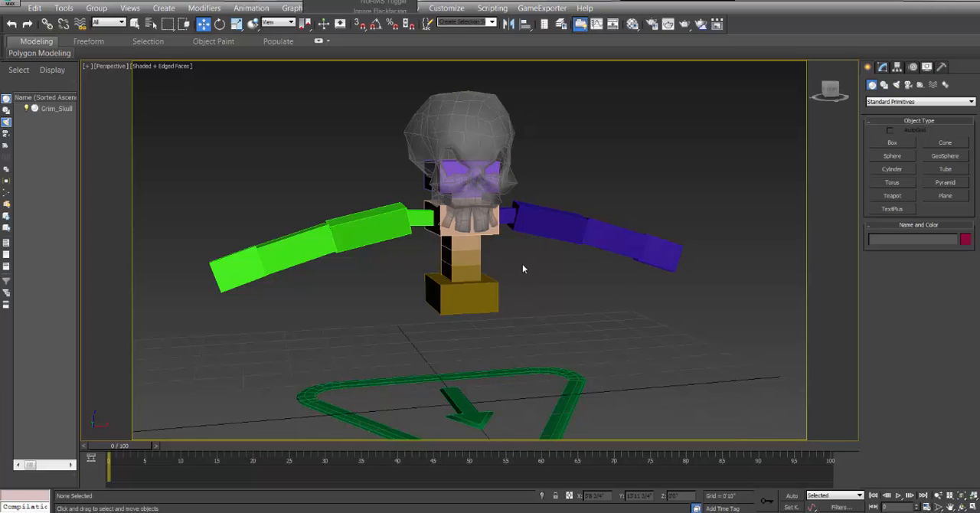
left_click(915, 101)
left_click(904, 118)
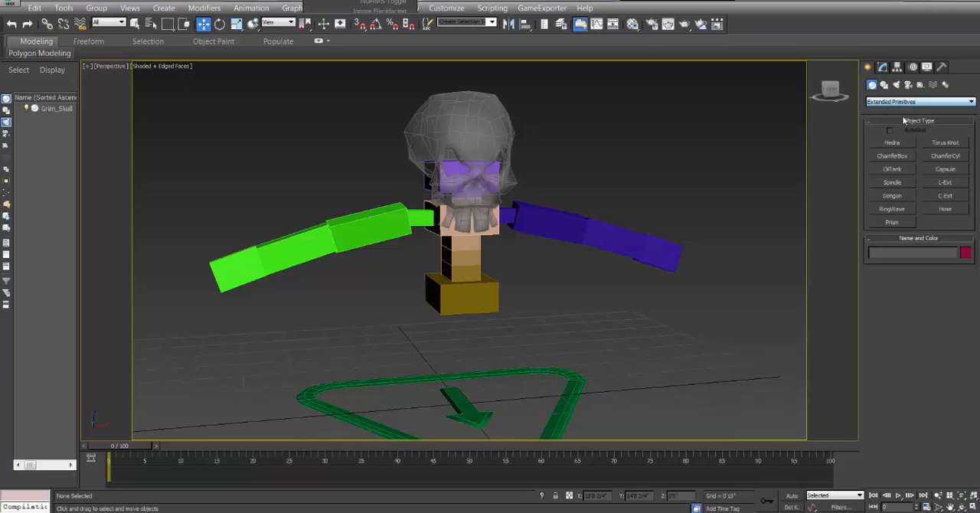
left_click(946, 170)
left_click_drag(502, 362, 510, 383)
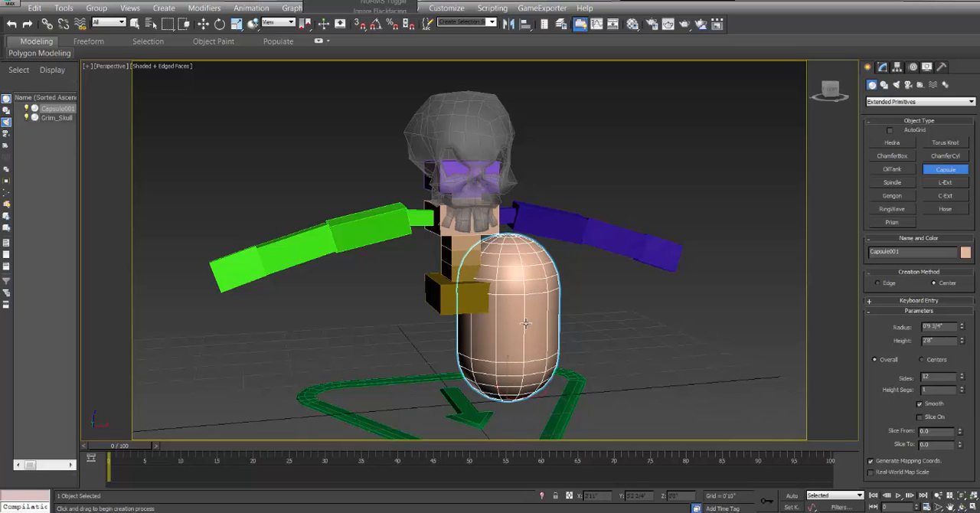
Centre the capsule under the spine in the Front view, at an X position of 0'0".
key("f")
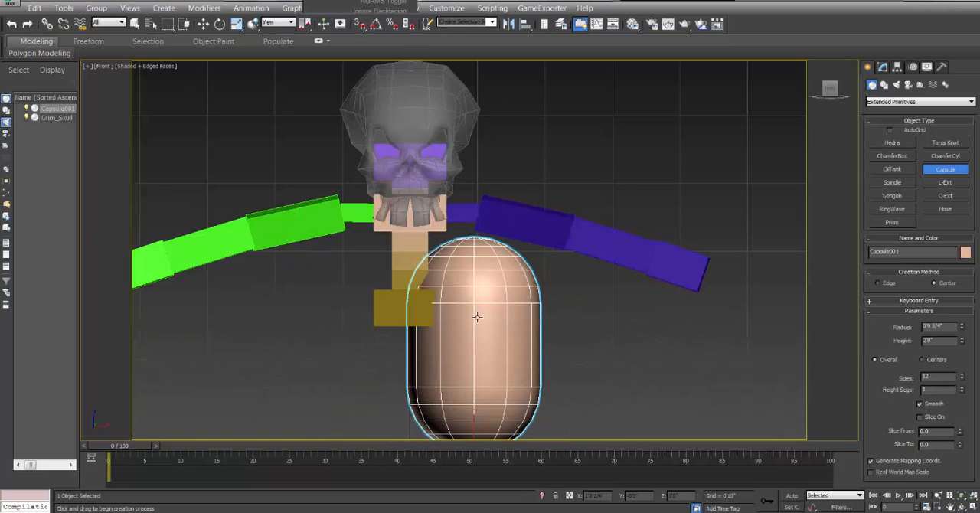
left_click(203, 25)
middle_click_drag(349, 270, 356, 199)
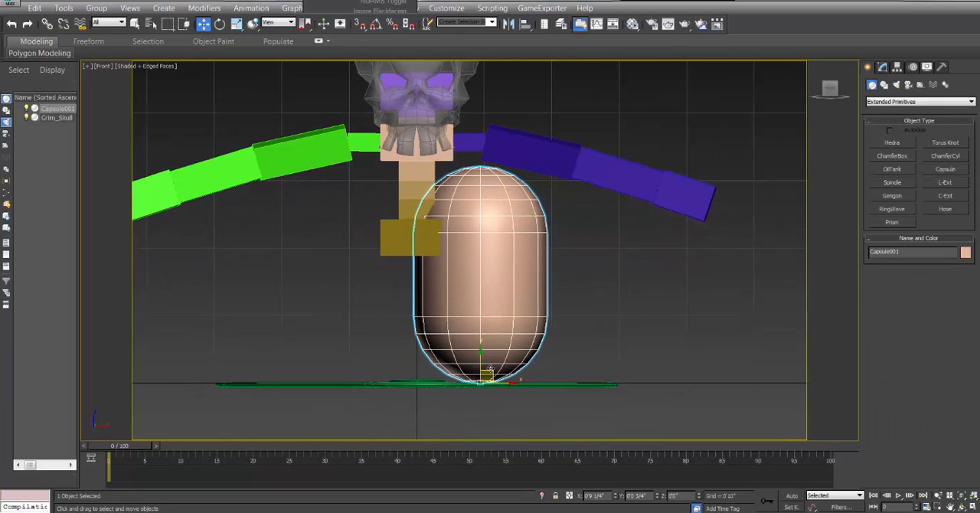
left_click_drag(488, 370, 430, 372)
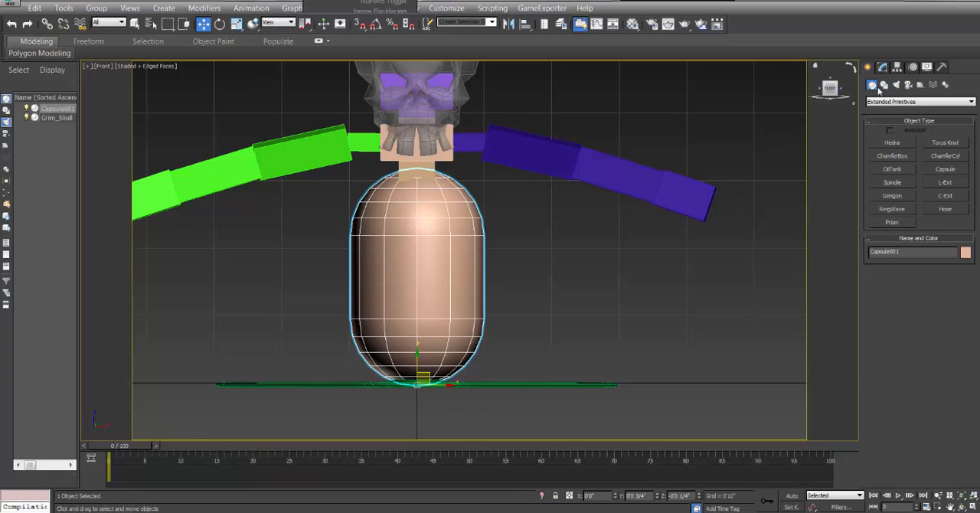
Shorten the capsule to a height of about 2'0 2/4" and raise it about 0'4" so it covers the lower hub.
left_click(884, 67)
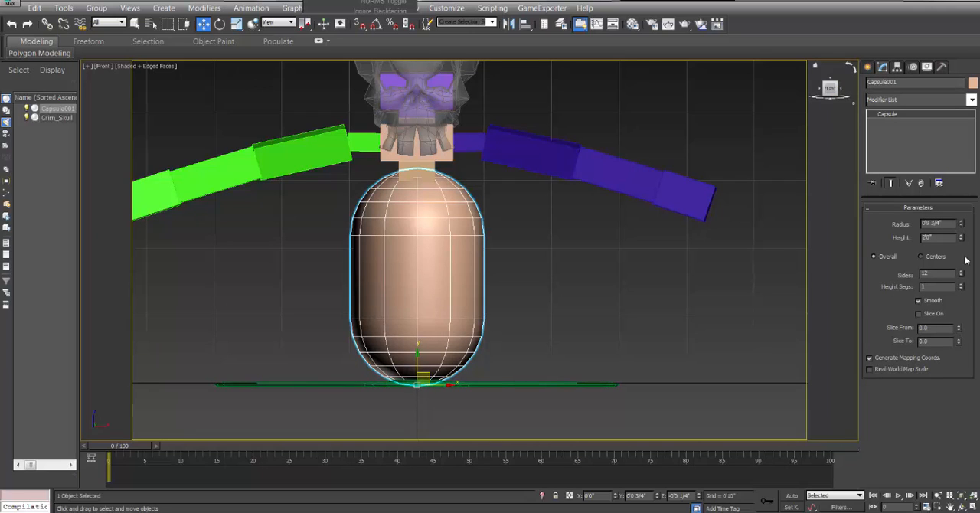
left_click_drag(962, 242, 963, 248)
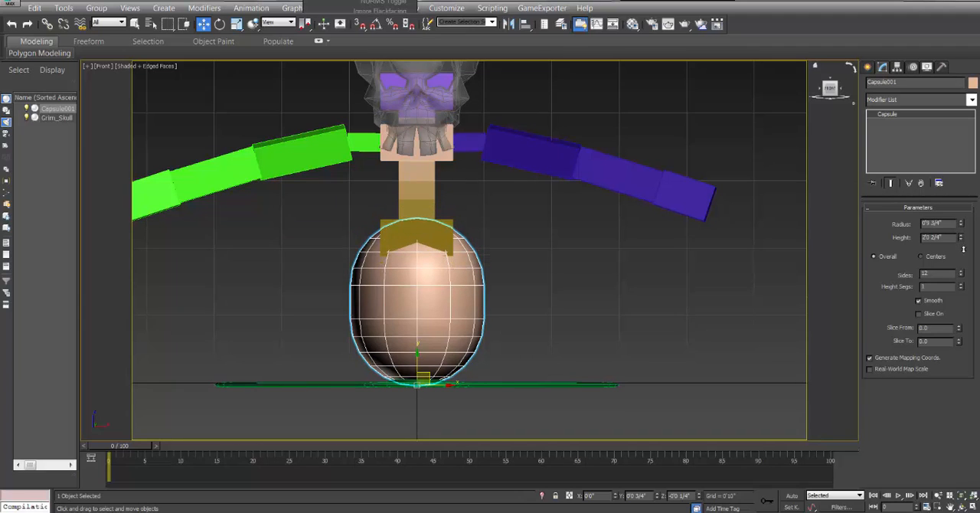
left_click_drag(417, 358, 417, 328)
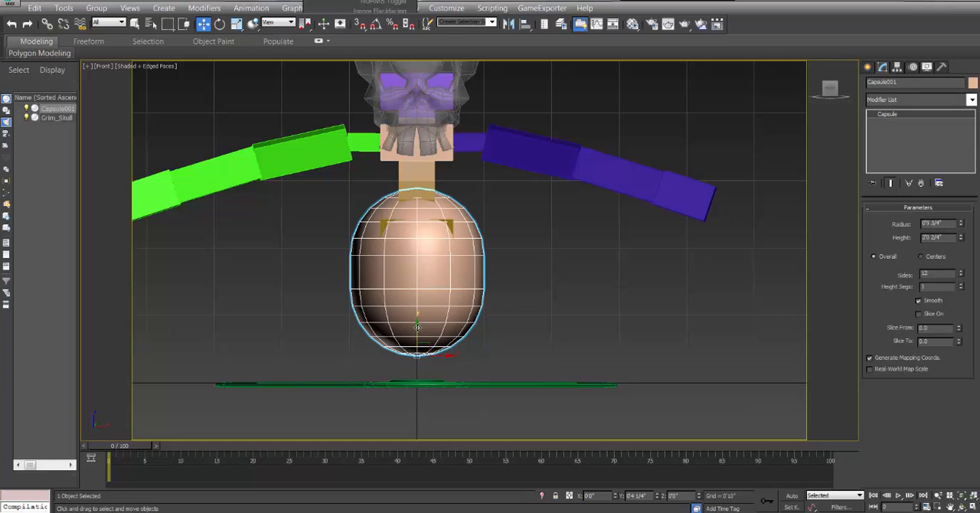
Copy the capsule upward over the chest and resize the copy to a radius of about 0'8 3/4" and a height of about 1'8 1/4".
middle_click_drag(471, 244, 489, 279)
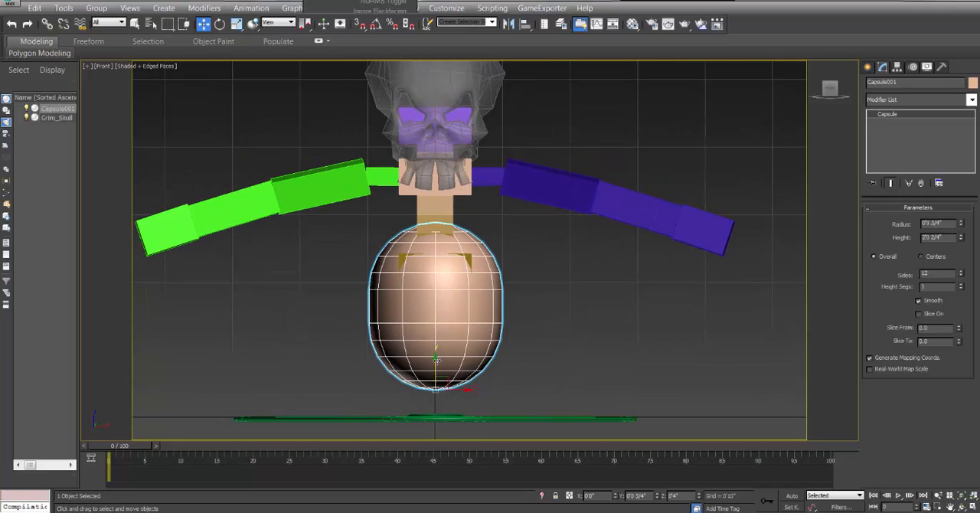
mouse_move(435, 358)
left_mouse_down("shift")
mouse_move(435, 236)
mouse_move(435, 289)
mouse_move(435, 251)
left_mouse_up("shift")
left_click(492, 308)
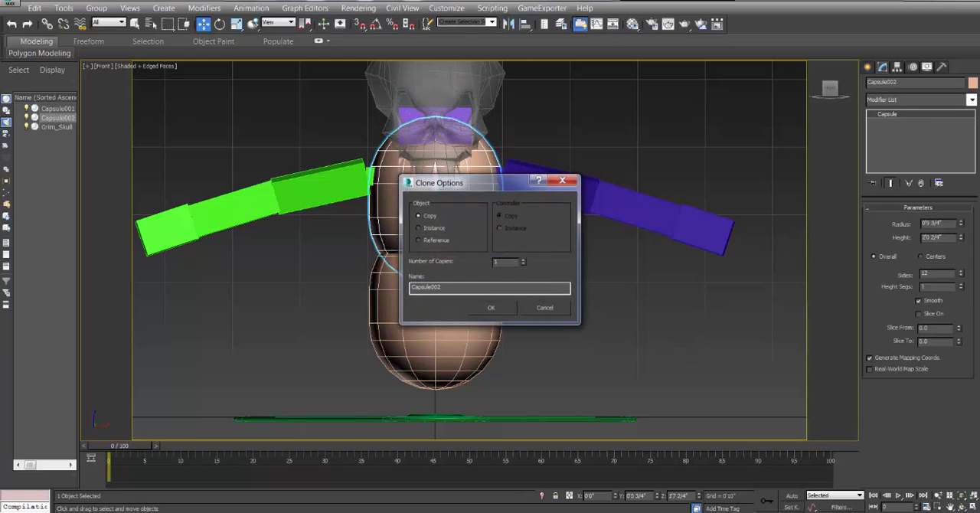
left_click_drag(961, 225, 960, 244)
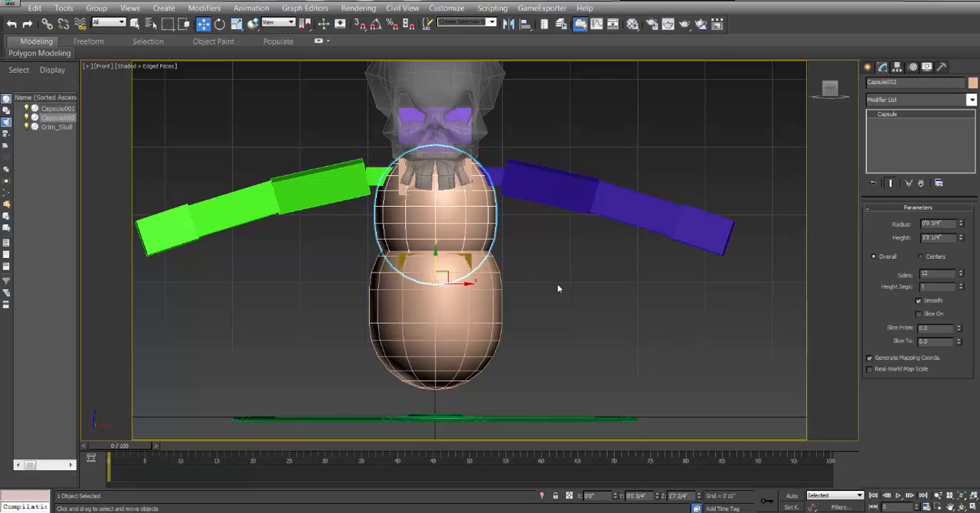
middle_click_drag(557, 285, 593, 304)
scroll(594, 304, "up", 2)
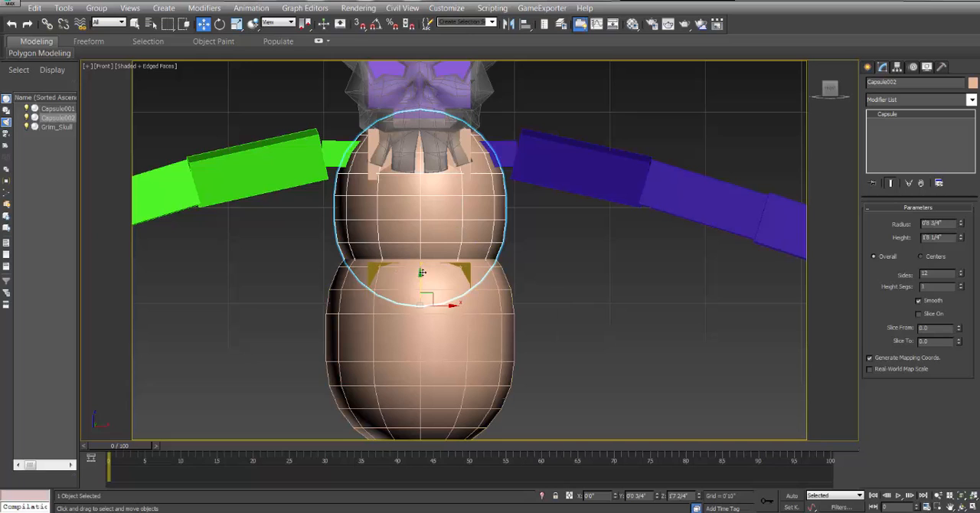
left_click_drag(421, 271, 423, 264)
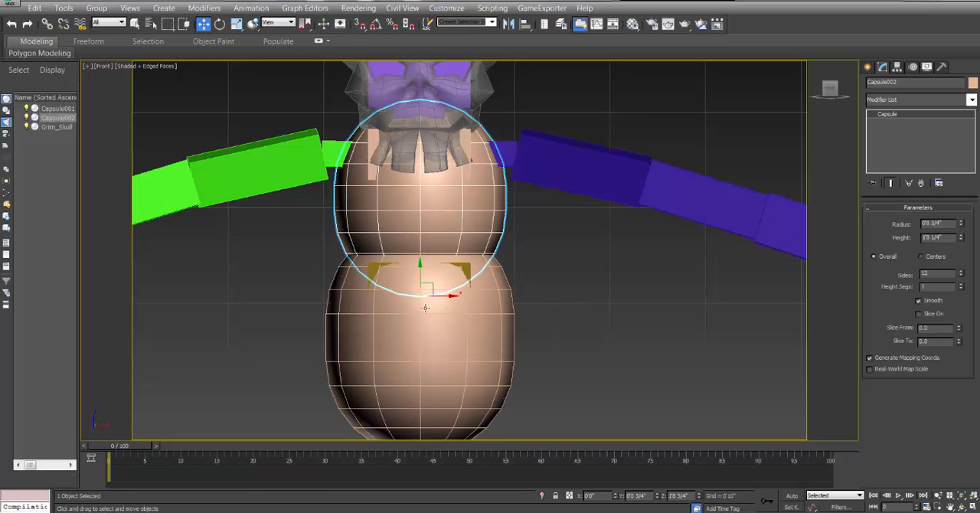
Examine in the Perspective view how the two torso capsules sit against the rig and the arm bones.
left_click(961, 507)
mouse_move(444, 240)
left_mouse_down()
mouse_move(511, 235)
mouse_move(451, 236)
mouse_move(471, 245)
mouse_move(430, 249)
mouse_move(437, 252)
left_mouse_up()
key("p")
scroll(470, 244, "down", 5)
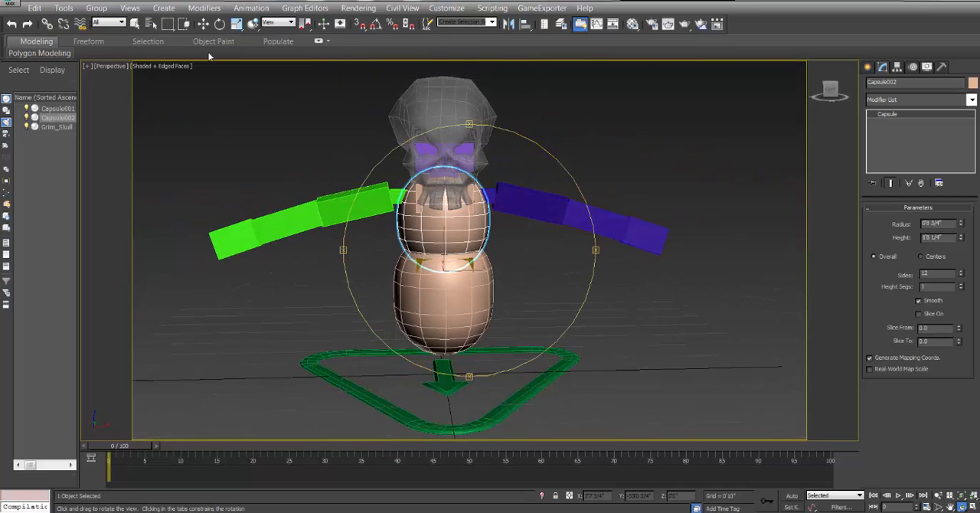
left_click(205, 25)
middle_click_drag(380, 174, 412, 177, "alt")
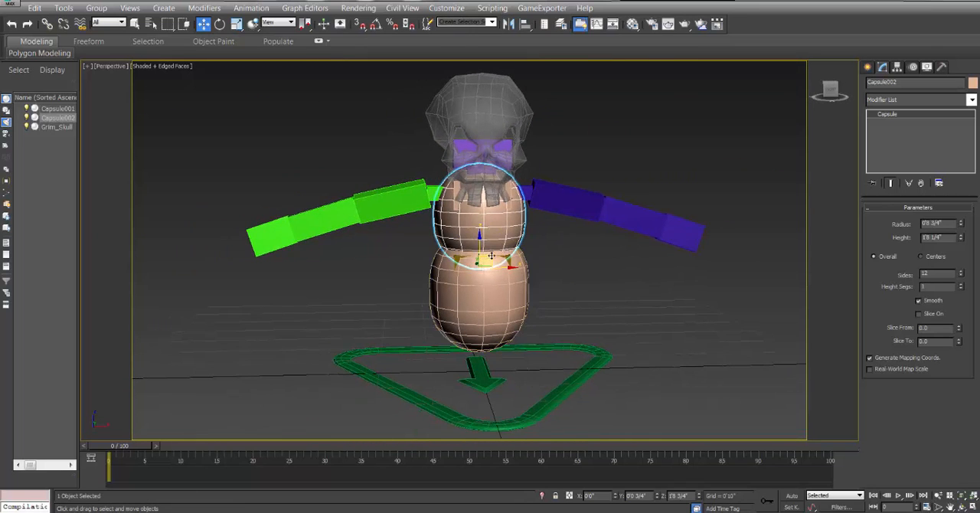
middle_click_drag(445, 223, 481, 245)
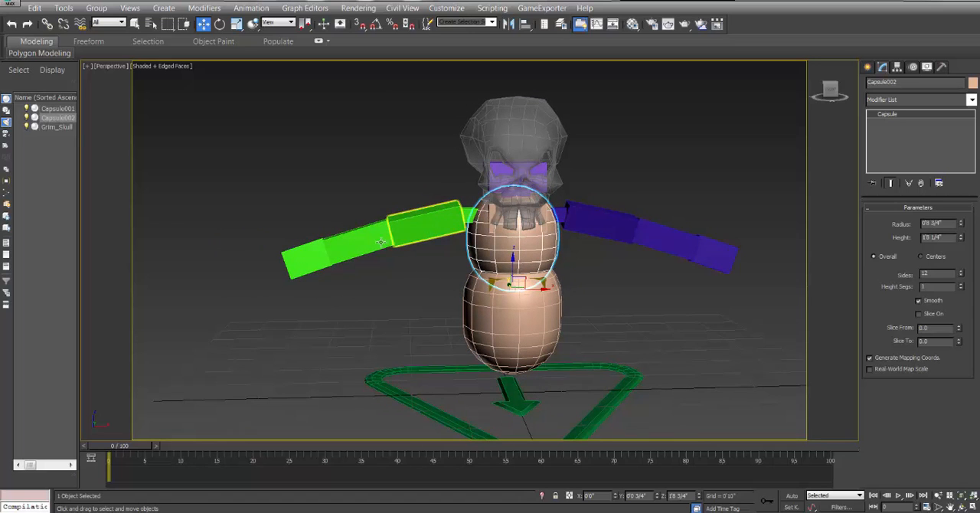
middle_click_drag(401, 250, 394, 268)
scroll(402, 258, "up", 3)
scroll(394, 268, "down", 3)
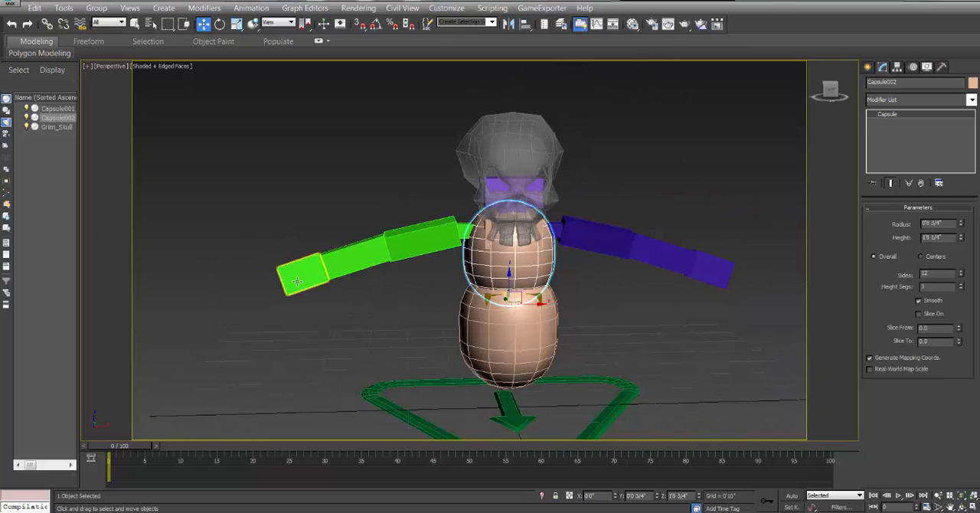
Copy the chest capsule over to the green arm and rotate the copy to follow the arm's slope.
left_click_drag(519, 290, 436, 277, "shift")
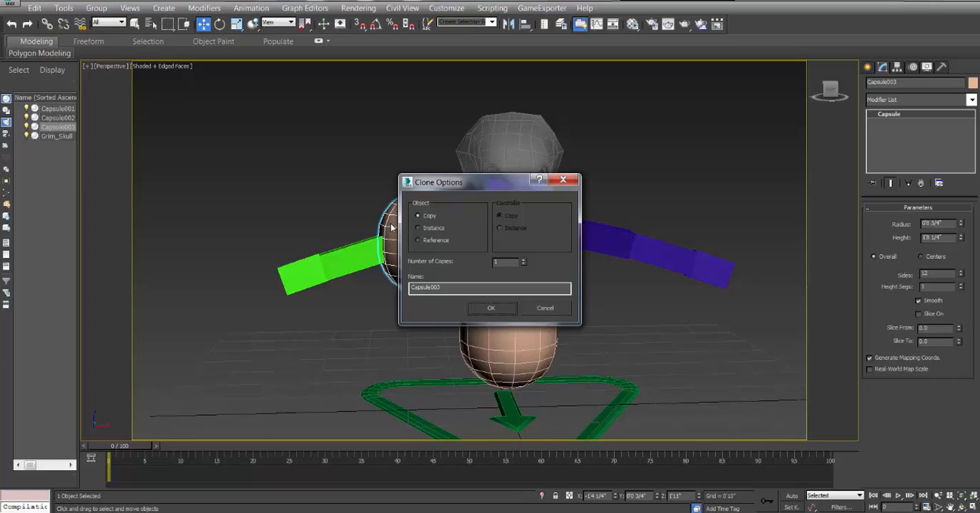
left_click(490, 308)
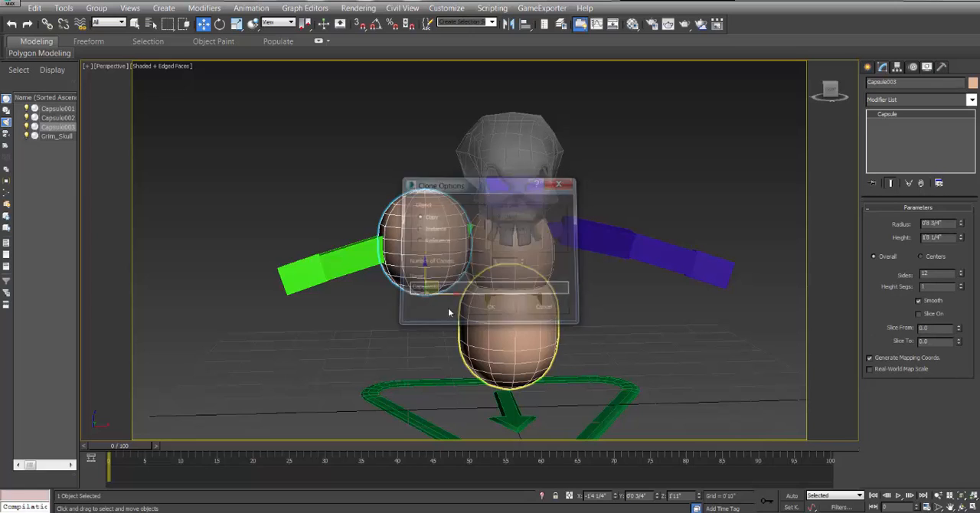
left_click(219, 24)
left_click_drag(455, 277, 366, 200)
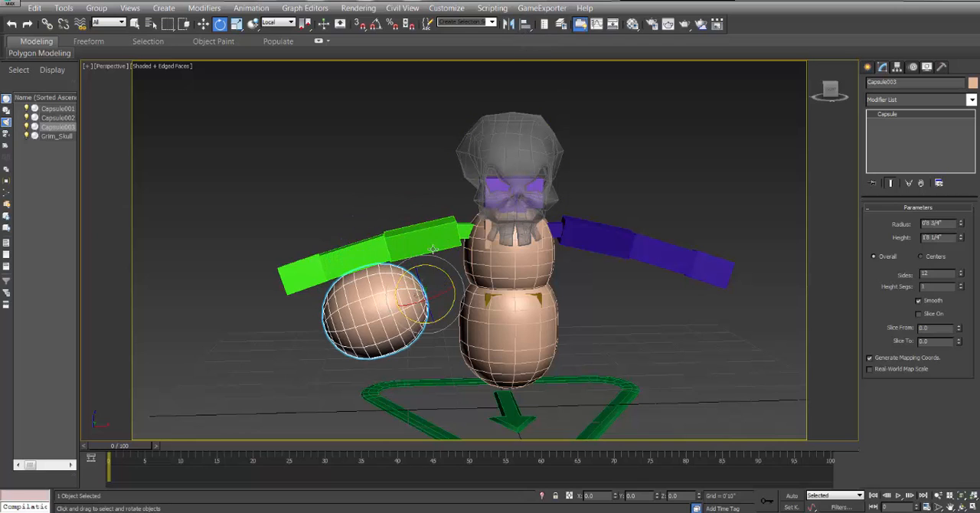
Align the copied capsule to the green upper arm bone in X, Y and Z position, pivot to pivot, without aligning orientation.
left_click(525, 26)
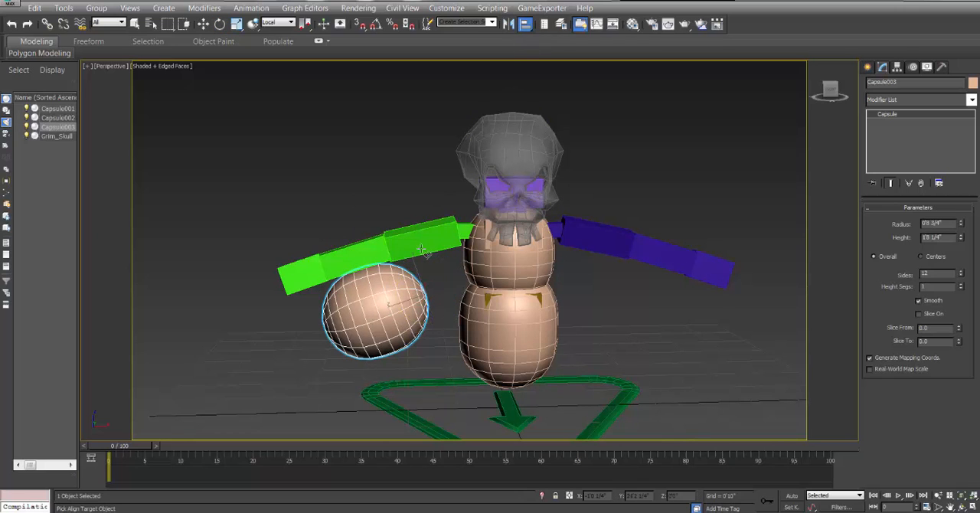
left_click(426, 240)
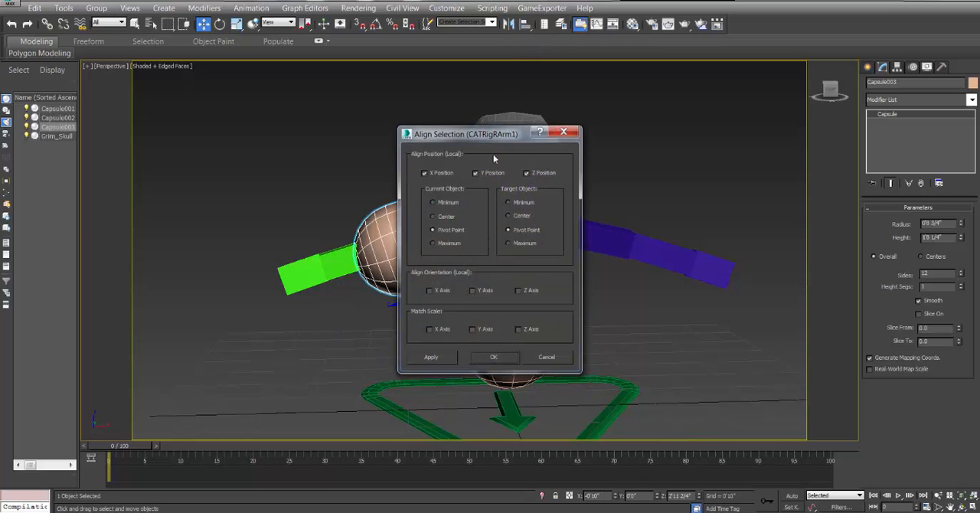
left_click_drag(493, 134, 659, 79)
left_click(596, 233)
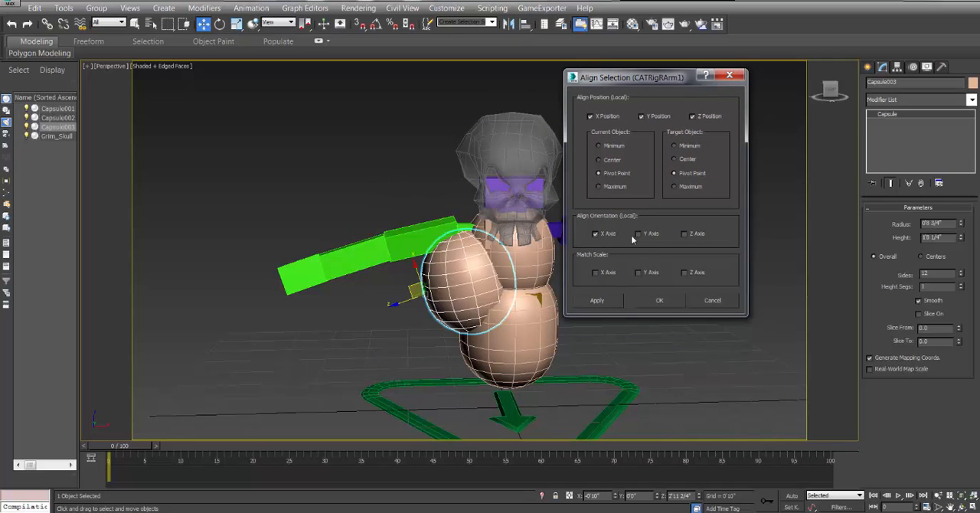
left_click(639, 234)
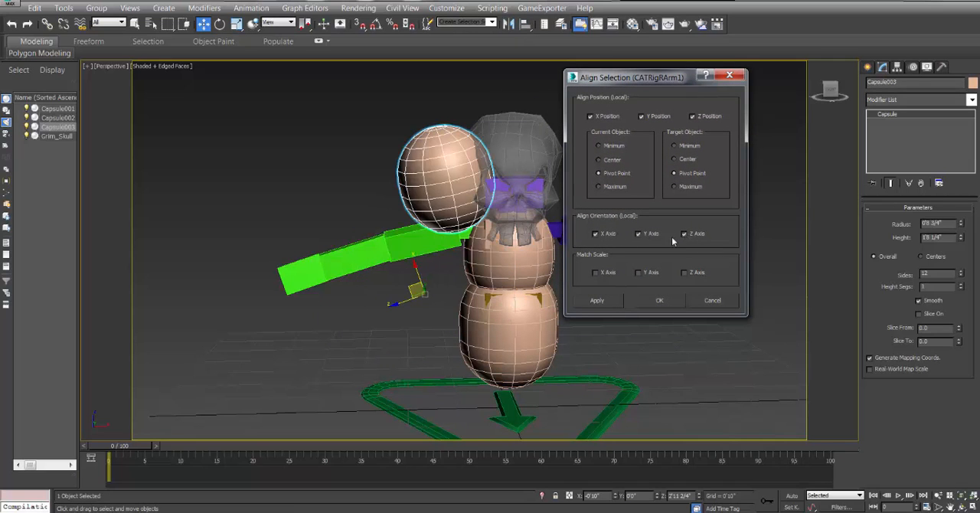
left_click(647, 235)
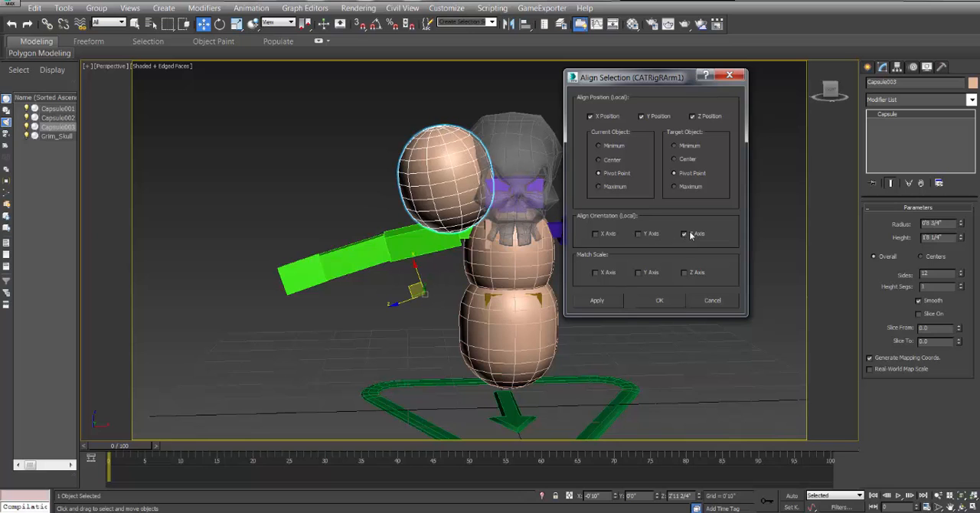
left_click(692, 234)
left_click(667, 302)
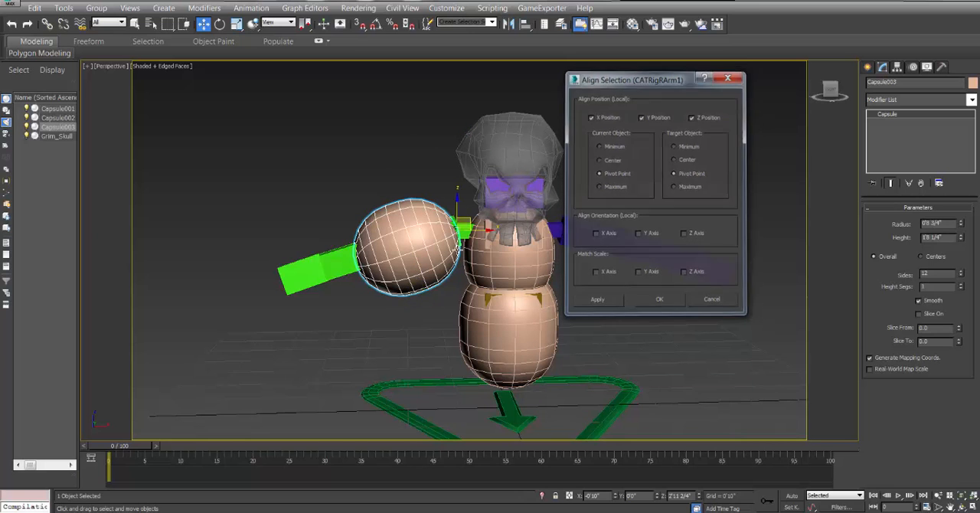
Fit the capsule to the green upper arm with a radius of about 0'4 3/4", a height of about 1'2 3/4" and a slight rotation.
middle_click_drag(430, 238, 616, 238, "alt")
key("f")
scroll(535, 238, "up", 2)
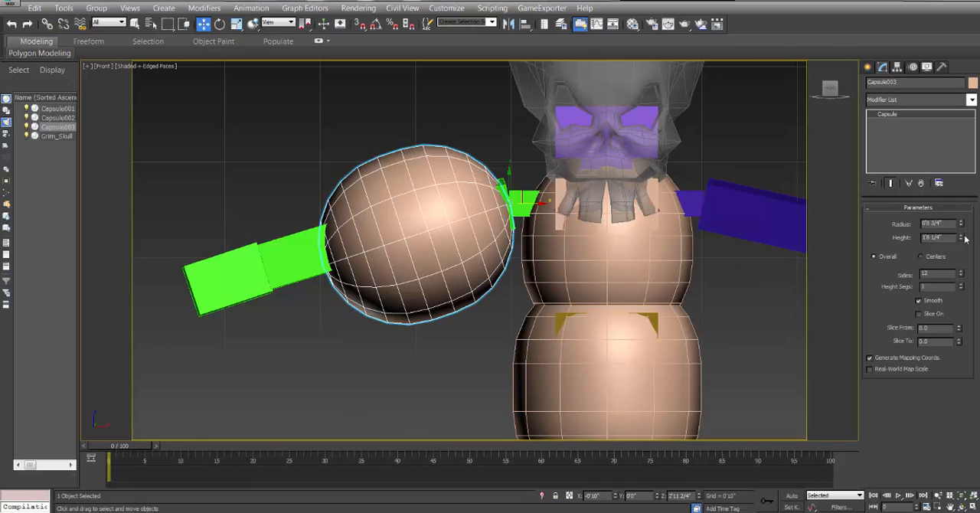
mouse_move(960, 241)
left_mouse_down()
mouse_move(962, 229)
mouse_move(967, 250)
left_mouse_up()
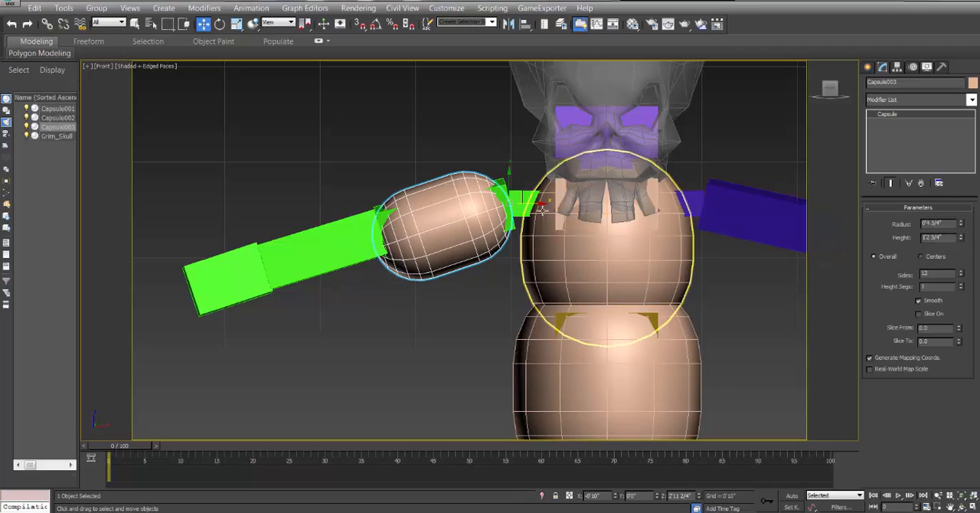
key("e")
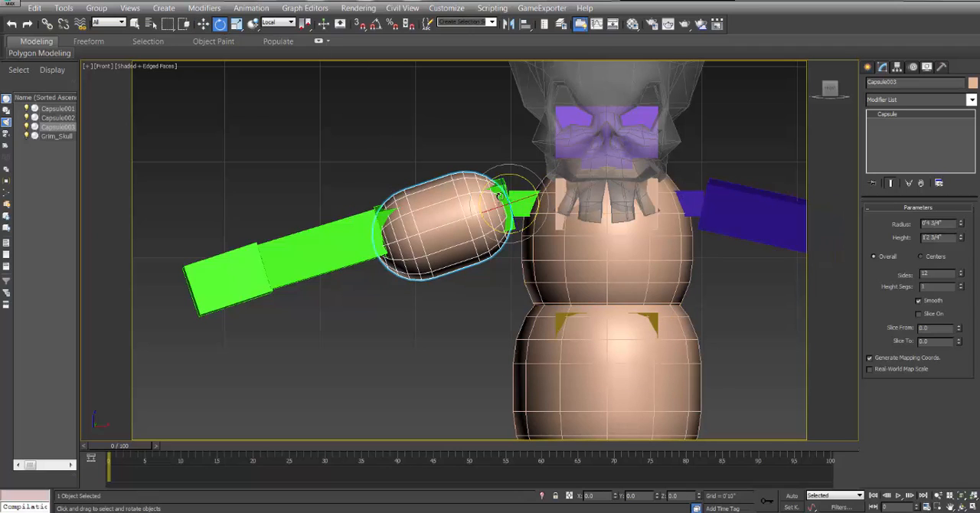
left_click_drag(521, 177, 522, 188)
Switch the move coordinate system to Local and copy the upper arm capsule along the arm onto the forearm.
left_click(202, 23)
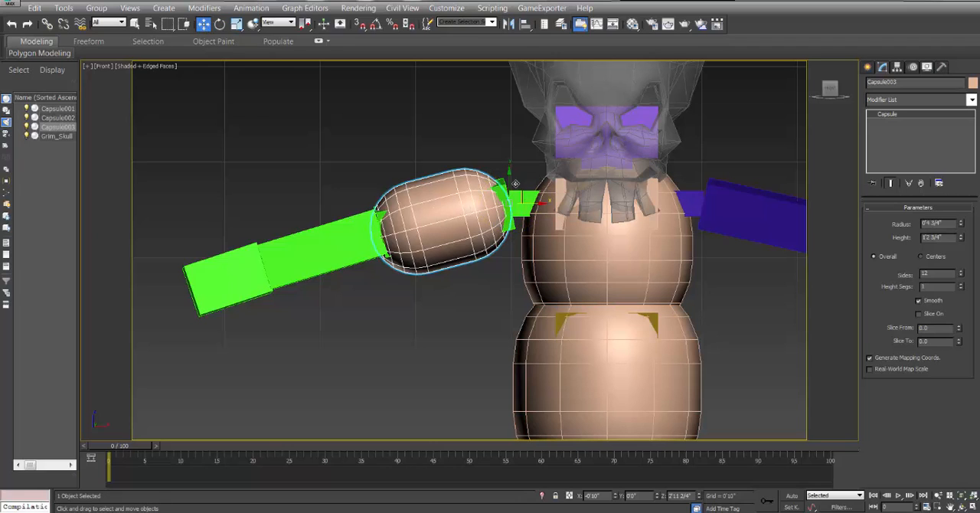
left_click(277, 23)
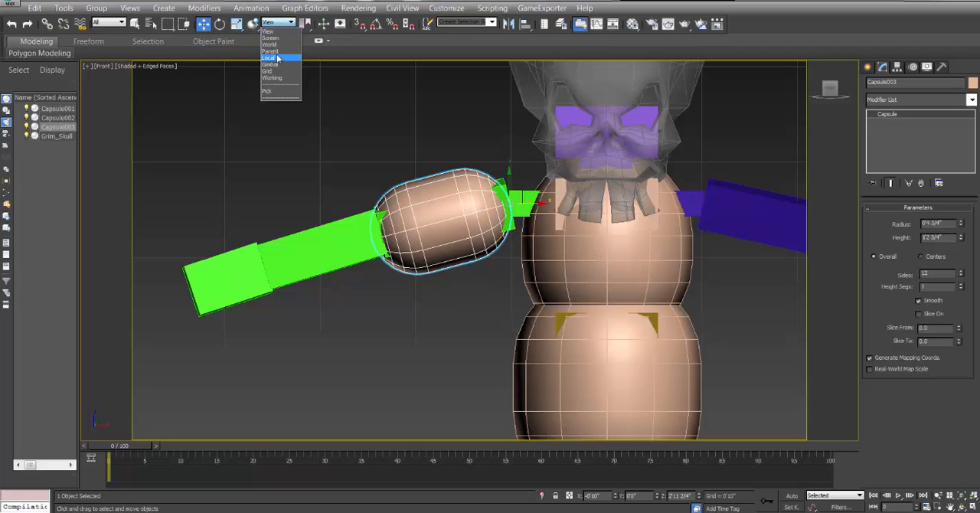
left_click(275, 59)
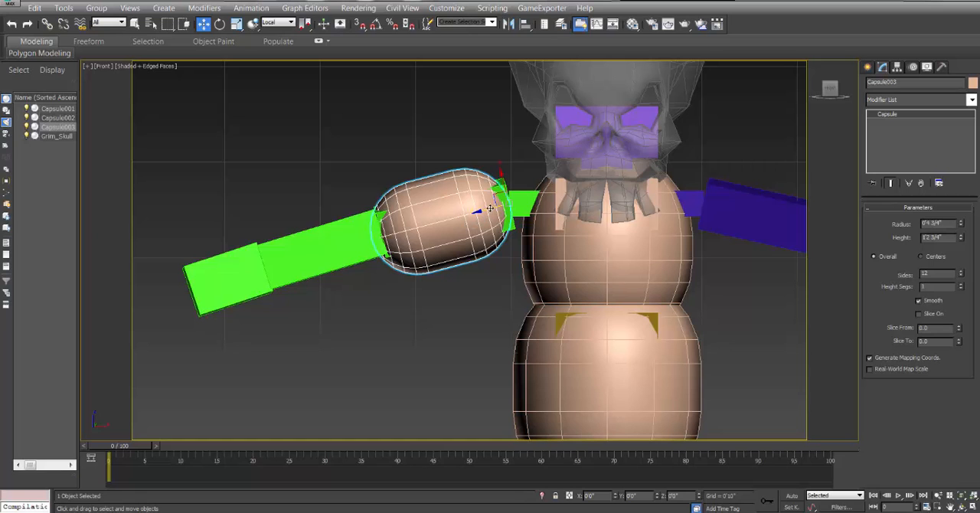
mouse_move(490, 208)
left_mouse_down("shift")
mouse_move(358, 236)
mouse_move(367, 238)
left_mouse_up("shift")
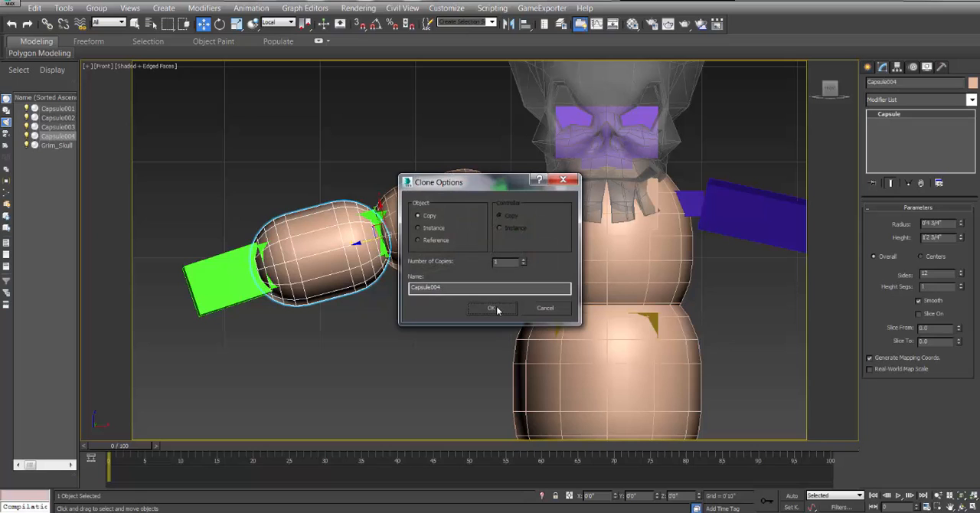
left_click(493, 308)
Copy the forearm capsule along the arm onto the hand and shorten the copy to a height of about 0'11 1/4".
mouse_move(373, 240)
left_mouse_down("shift")
mouse_move(256, 270)
mouse_move(268, 267)
left_mouse_up("shift")
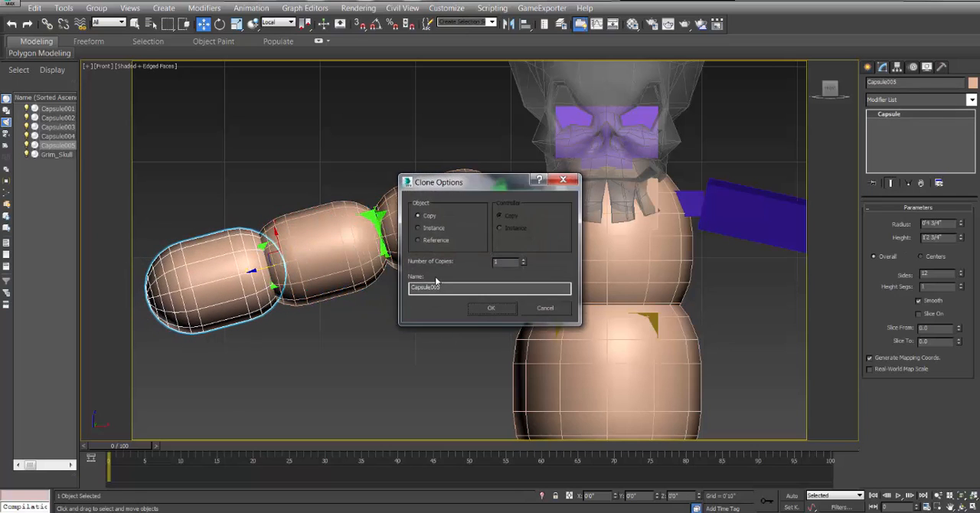
left_click(490, 308)
left_click_drag(960, 237, 965, 249)
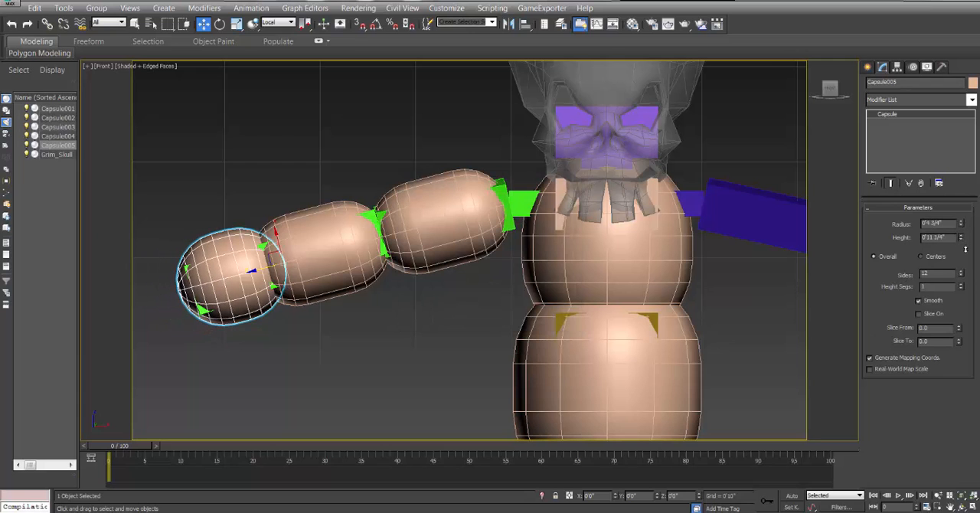
middle_click_drag(516, 257, 408, 278)
scroll(483, 252, "down", 3)
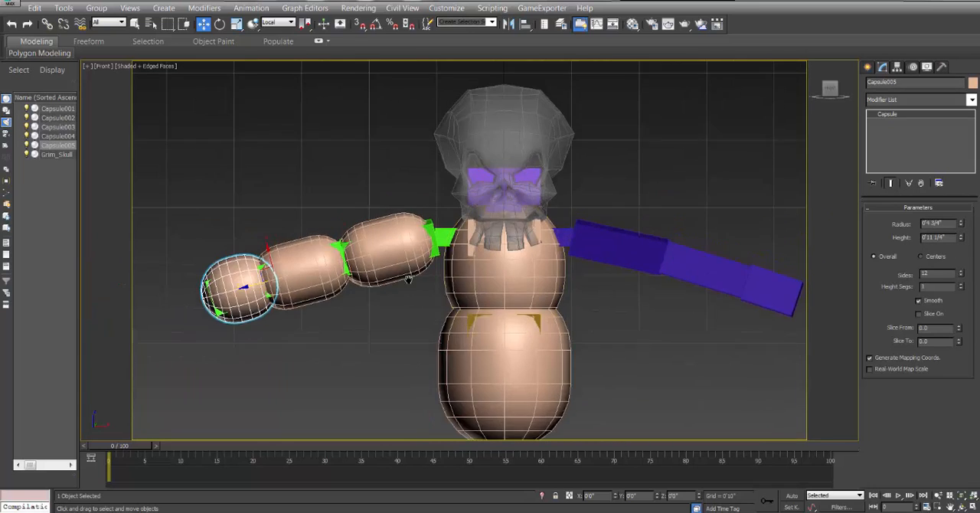
scroll(428, 274, "up", 3)
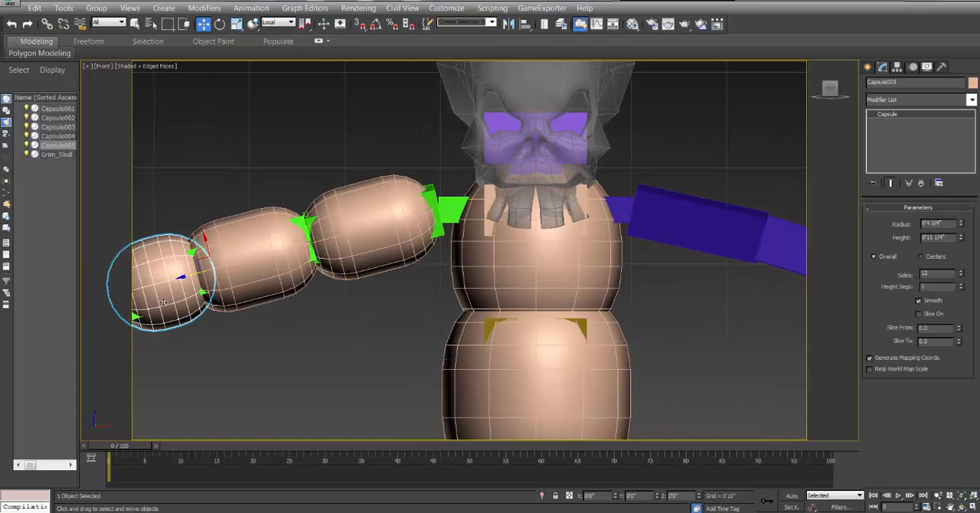
Copy the hand capsule up onto the green collarbone at the shoulder as an independent copy.
middle_click_drag(278, 349, 333, 345)
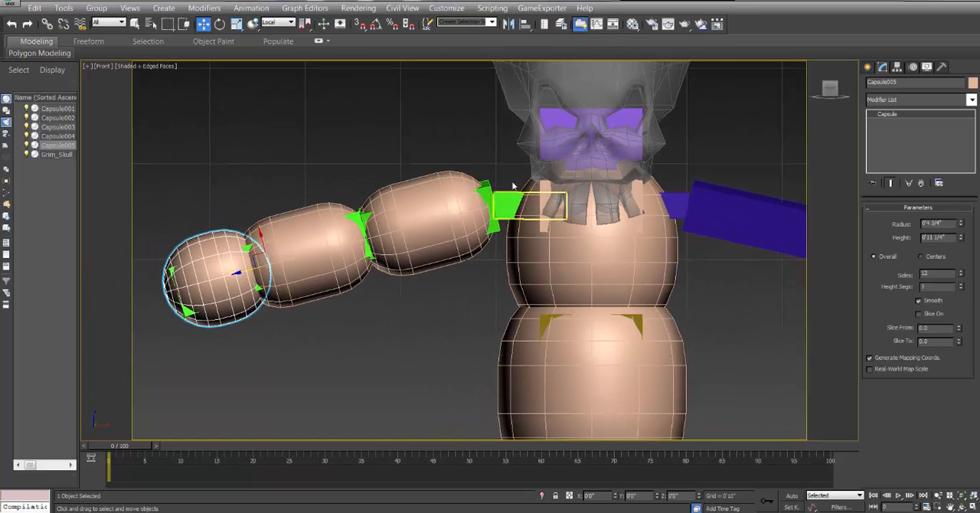
left_click(255, 365)
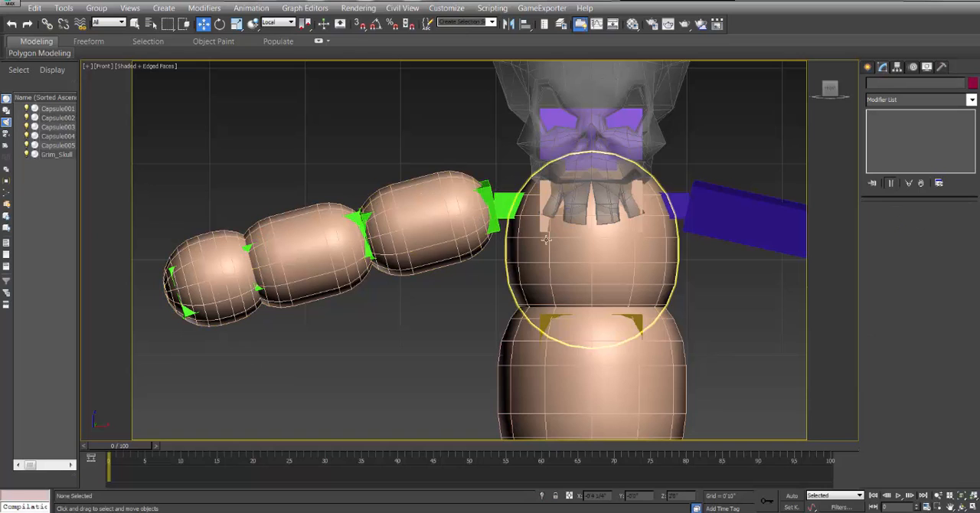
left_click(223, 299)
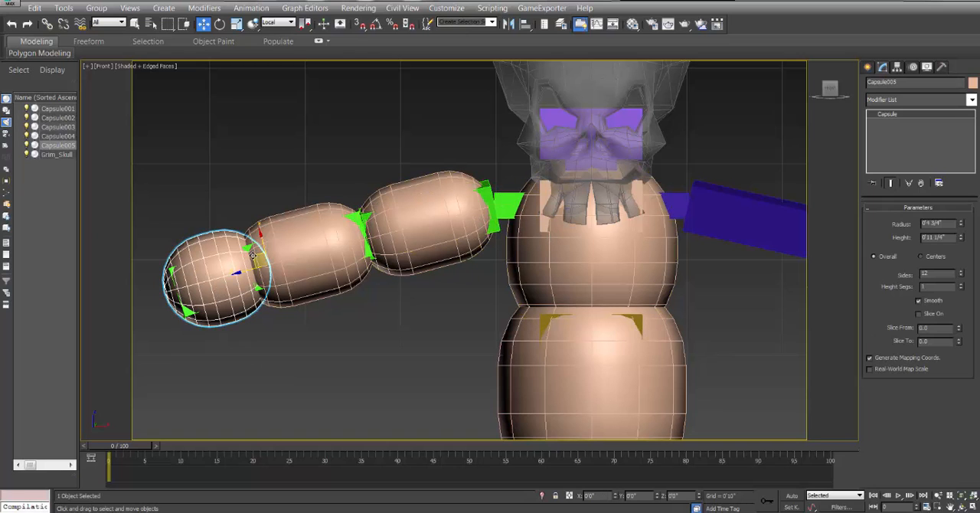
mouse_move(258, 257)
left_mouse_down("shift")
mouse_move(541, 196)
mouse_move(550, 167)
left_mouse_up("shift")
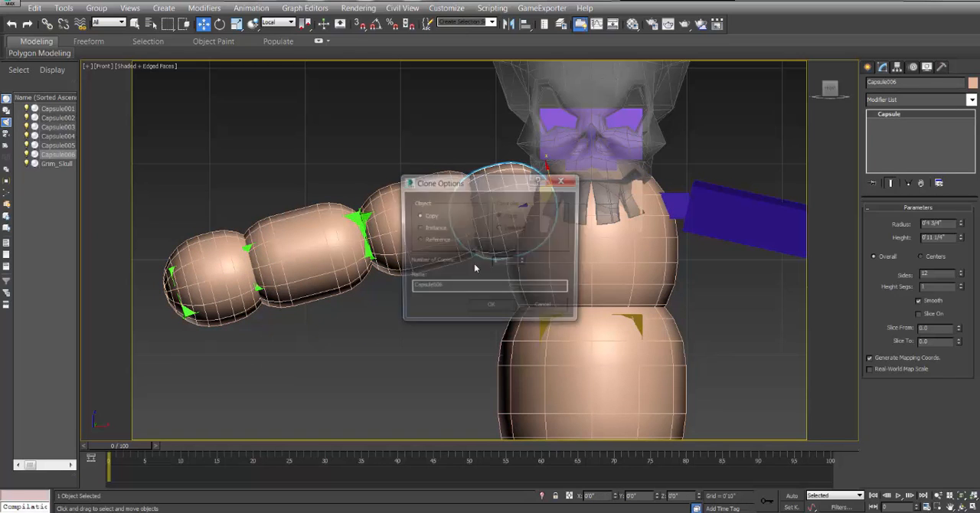
left_click(493, 310)
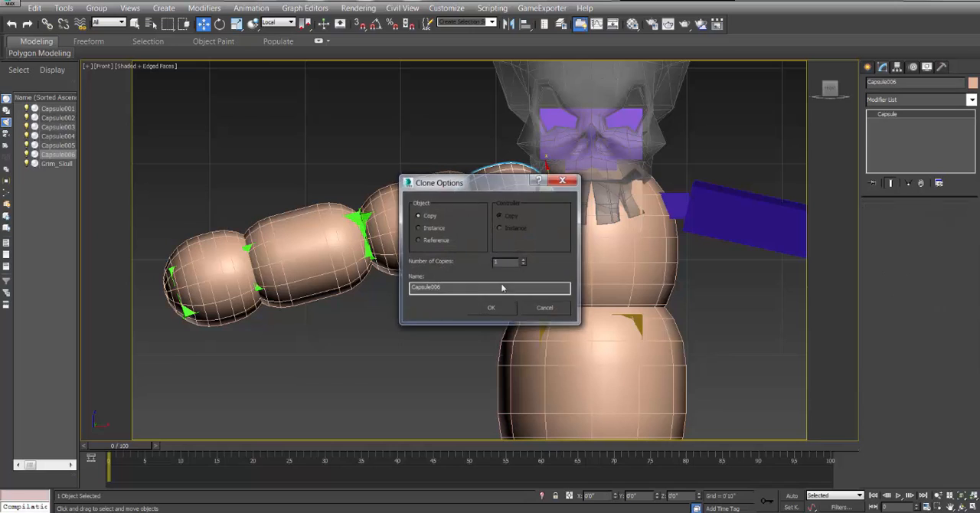
Switch the rotation coordinate system to View and set the shoulder capsule's absolute world Y rotation to -90.
right_click(219, 23)
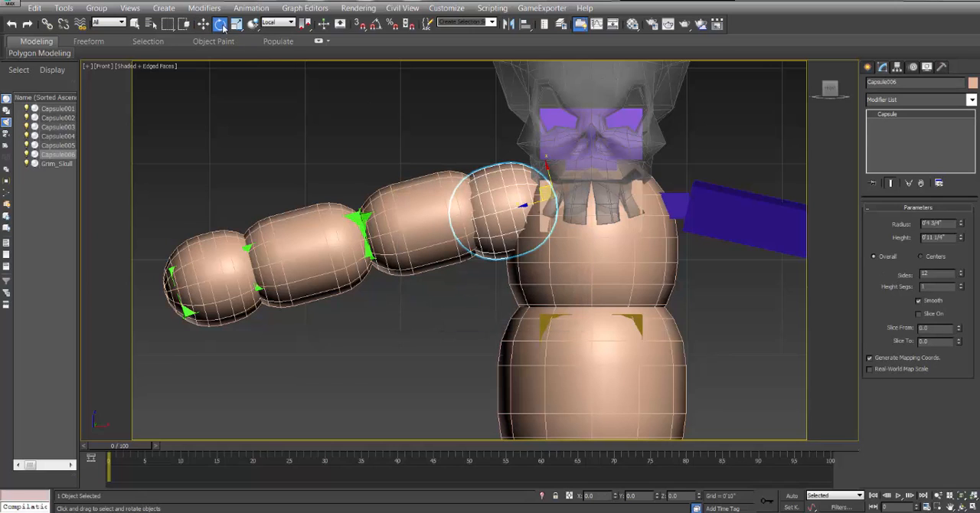
left_click(279, 23)
left_click(274, 36)
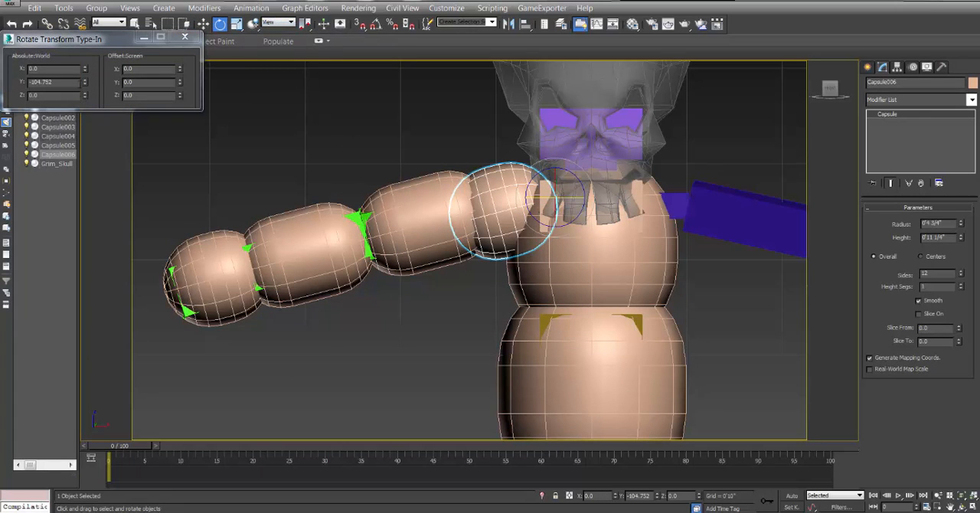
left_click_drag(85, 82, 91, 48)
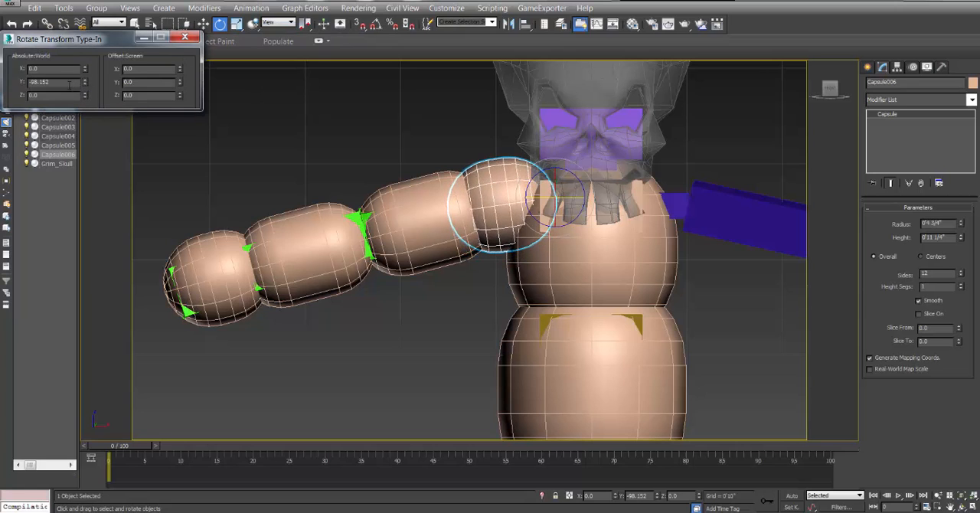
key("Return")
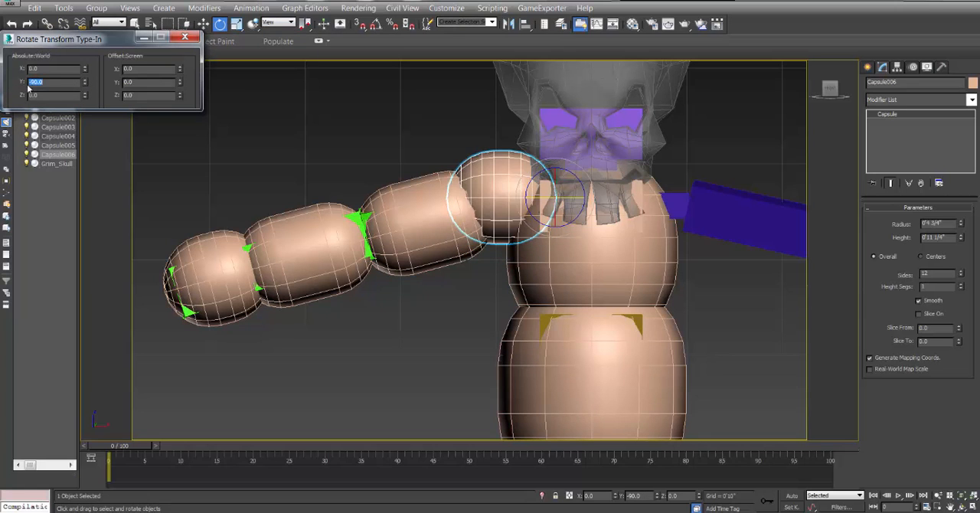
left_click(185, 36)
key("w")
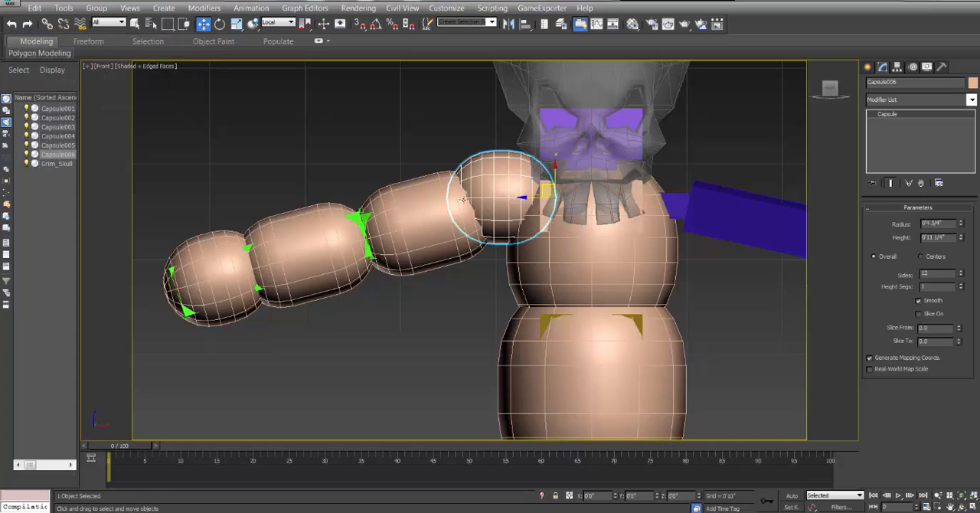
Group the shoulder, upper arm, forearm and hand capsules under the name Group001.
middle_click_drag(521, 208, 319, 207)
scroll(320, 207, "down", 1)
scroll(375, 219, "down", 2)
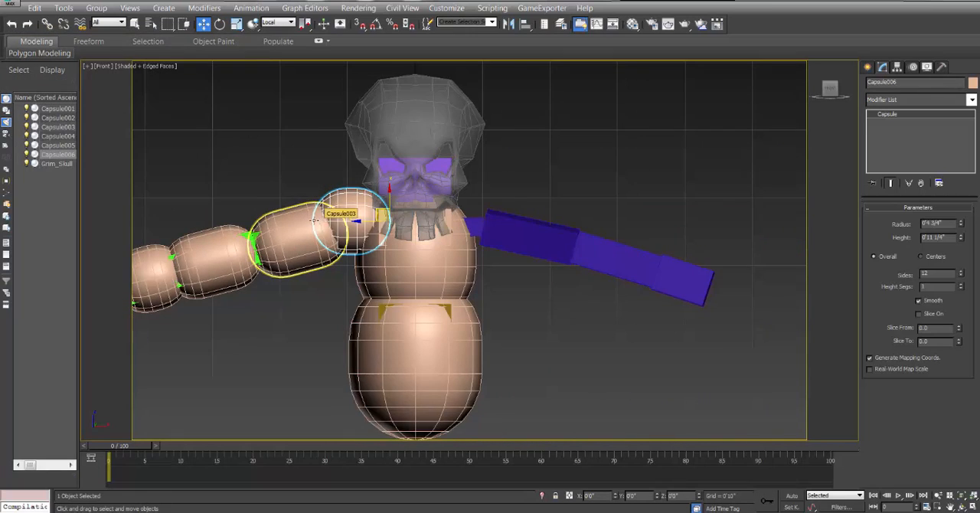
left_click(338, 190)
left_click(405, 207)
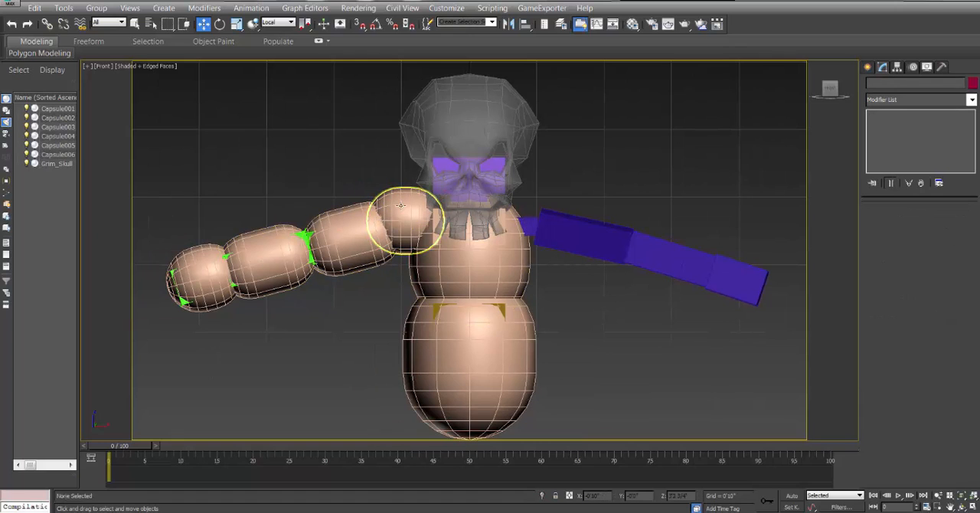
left_click(339, 230, "ctrl")
left_click(265, 254, "ctrl")
left_click(197, 273, "ctrl")
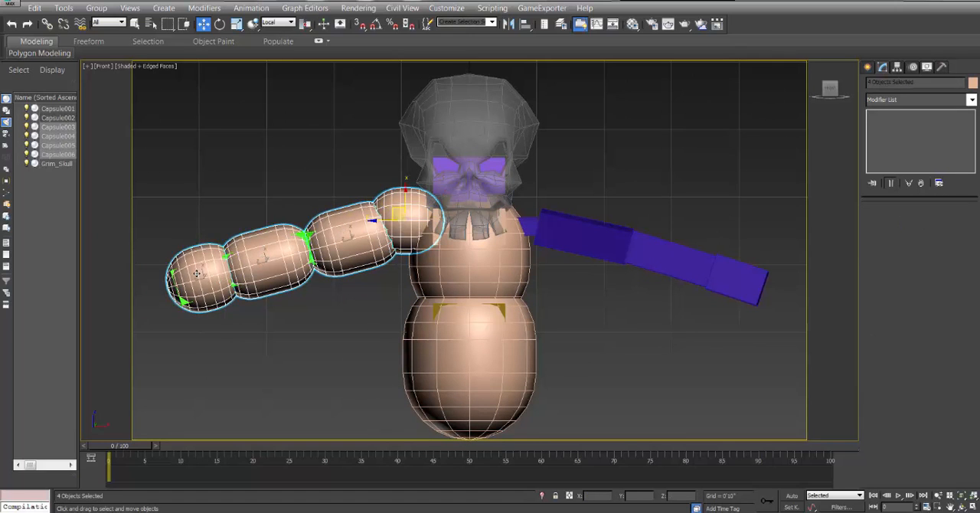
left_click(96, 8)
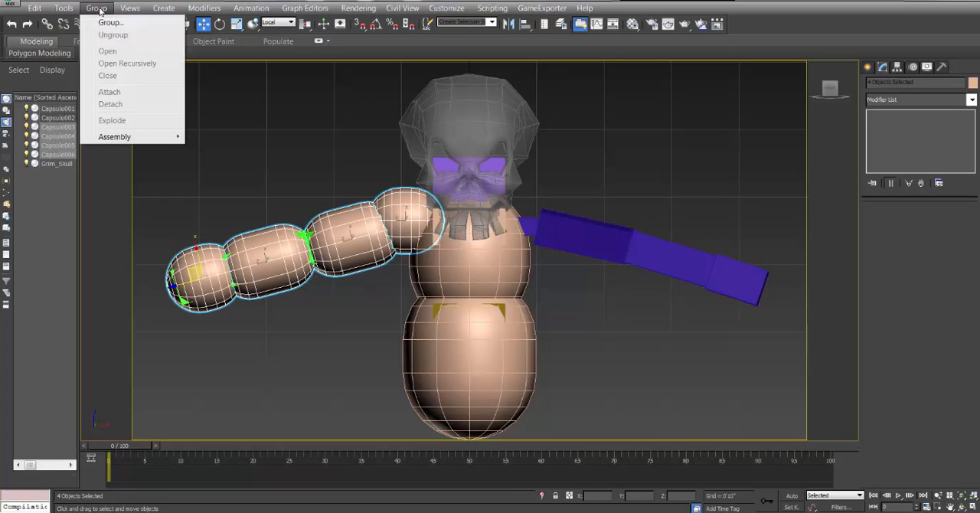
left_click(109, 23)
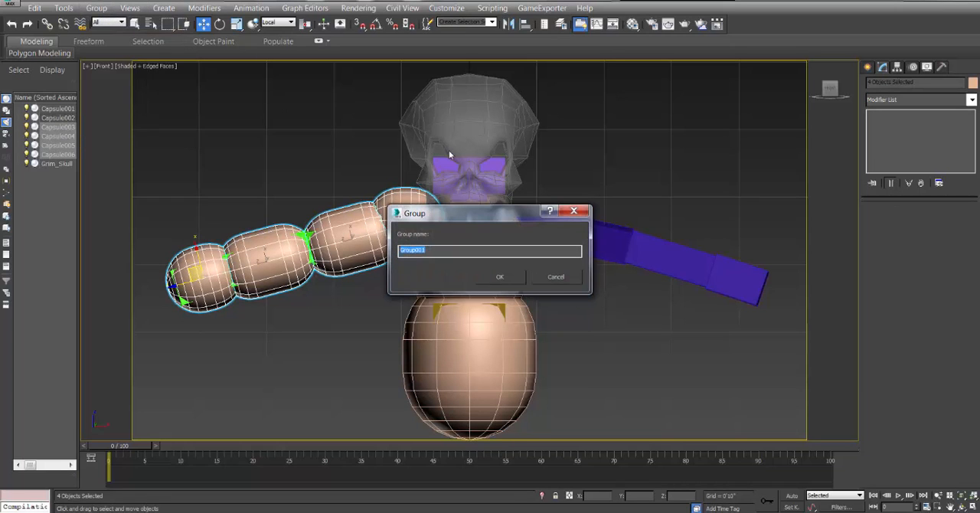
left_click(497, 276)
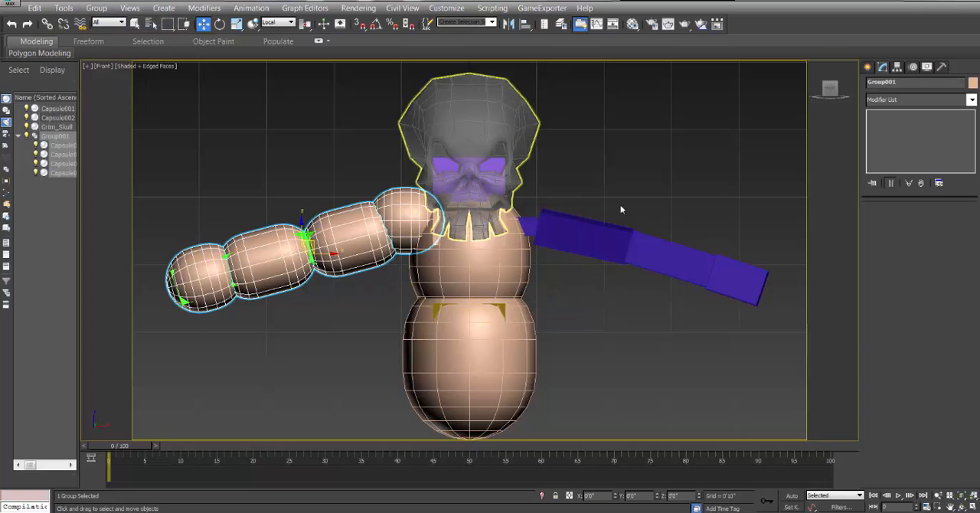
Align only the arm group's pivot to the upper torso capsule's pivot on the body's centre line.
left_click(897, 67)
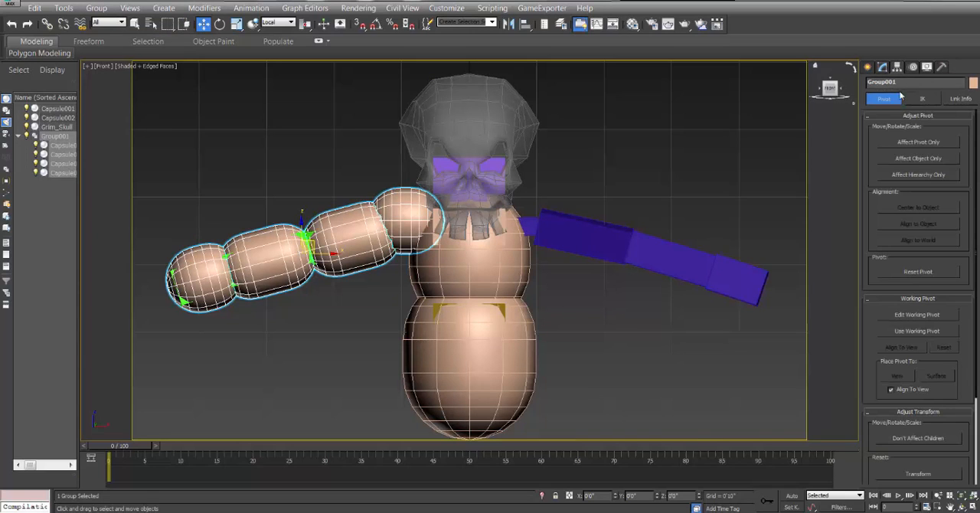
left_click(922, 143)
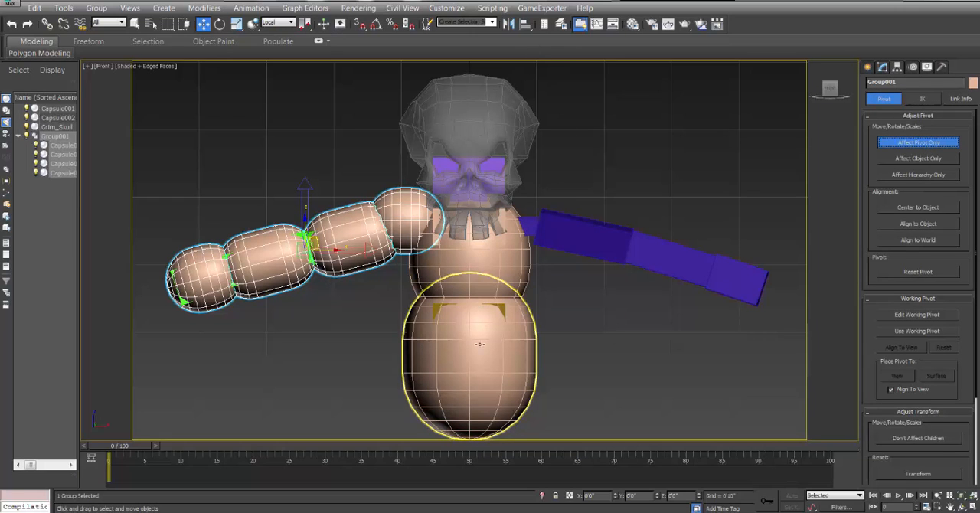
left_click(522, 26)
left_click(487, 288)
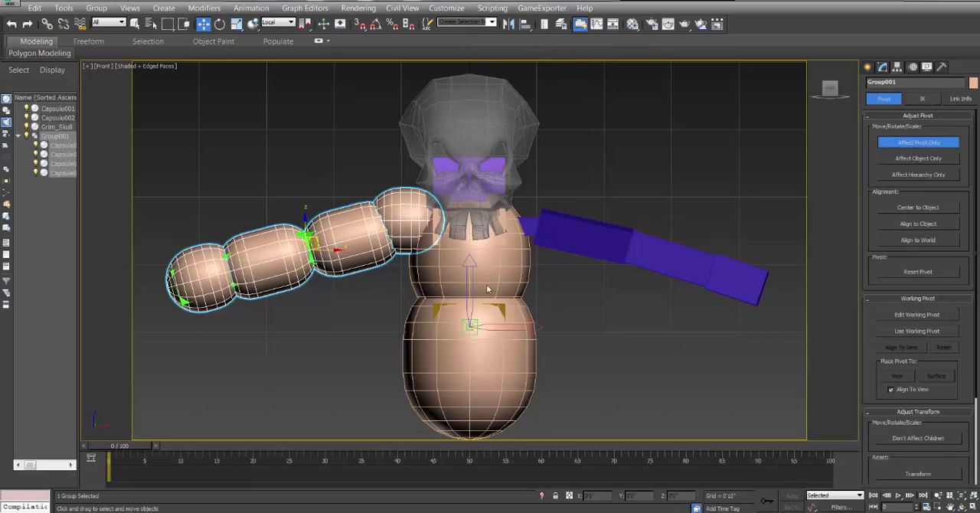
left_click(658, 300)
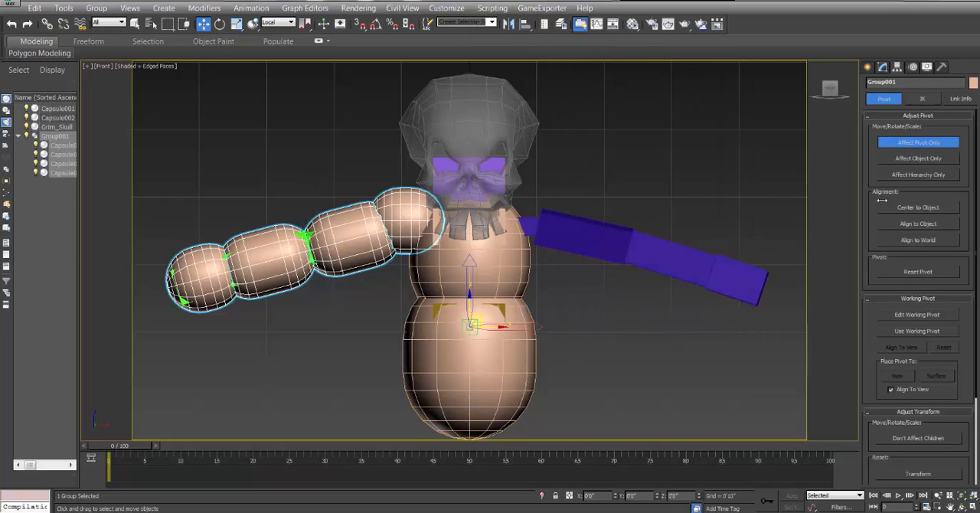
left_click(929, 144)
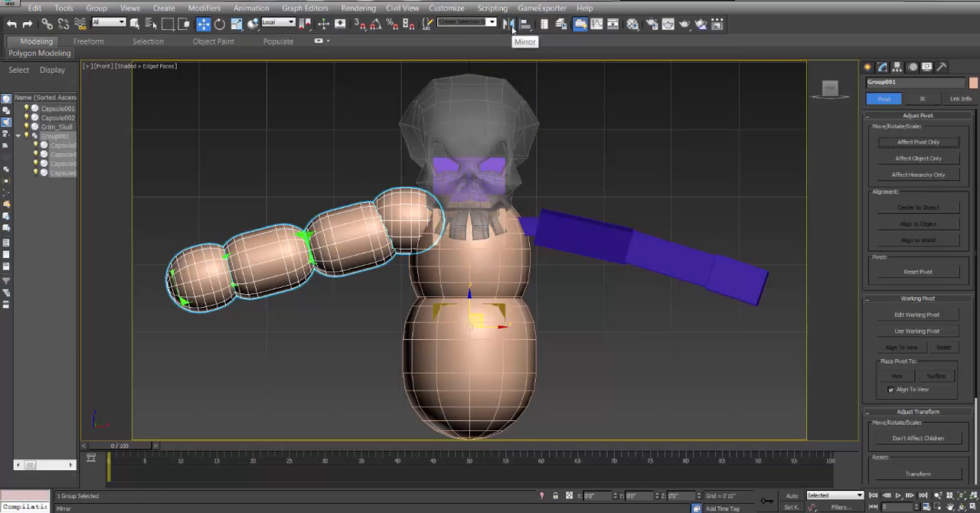
Mirror the arm group across the local X axis as a copy onto the blue arm.
left_click(509, 23)
left_click(469, 281)
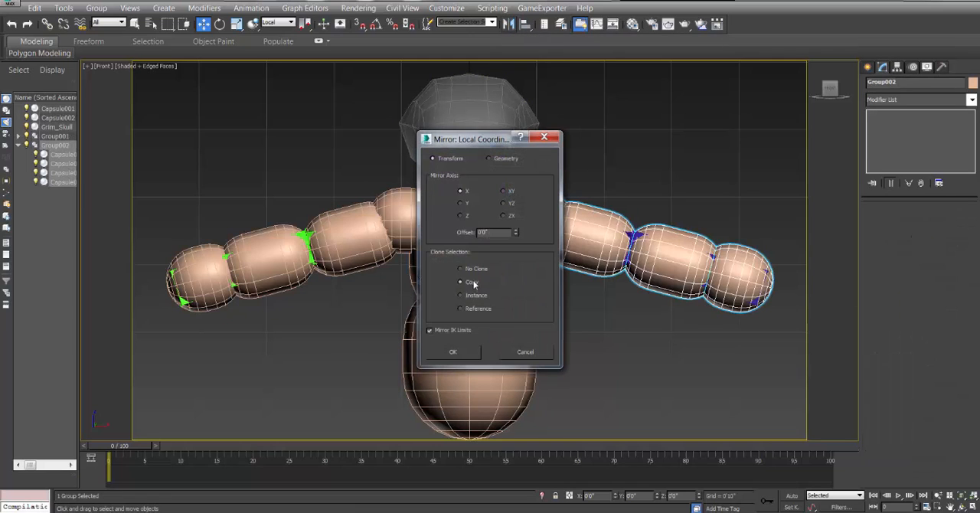
left_click(469, 354)
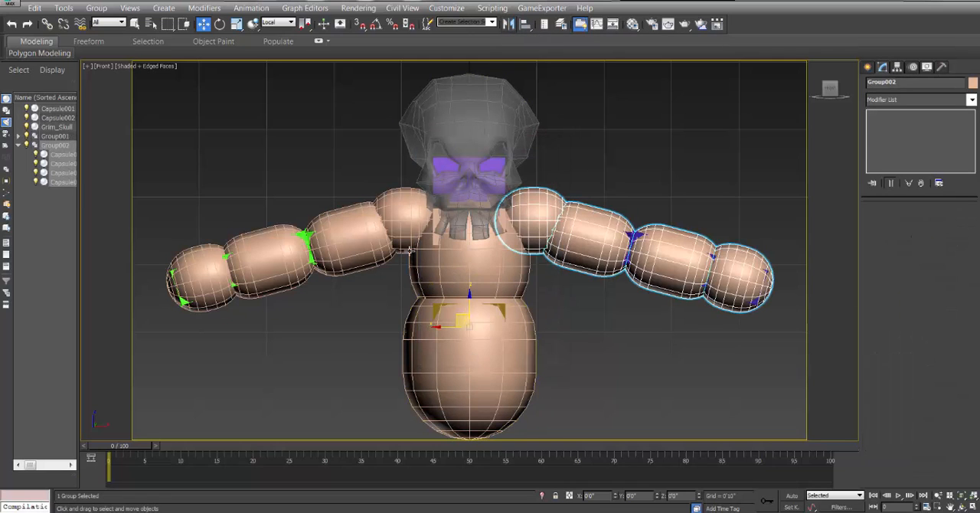
Ungroup both the original and the mirrored arm capsule groups, and clear the selection.
left_click(395, 205)
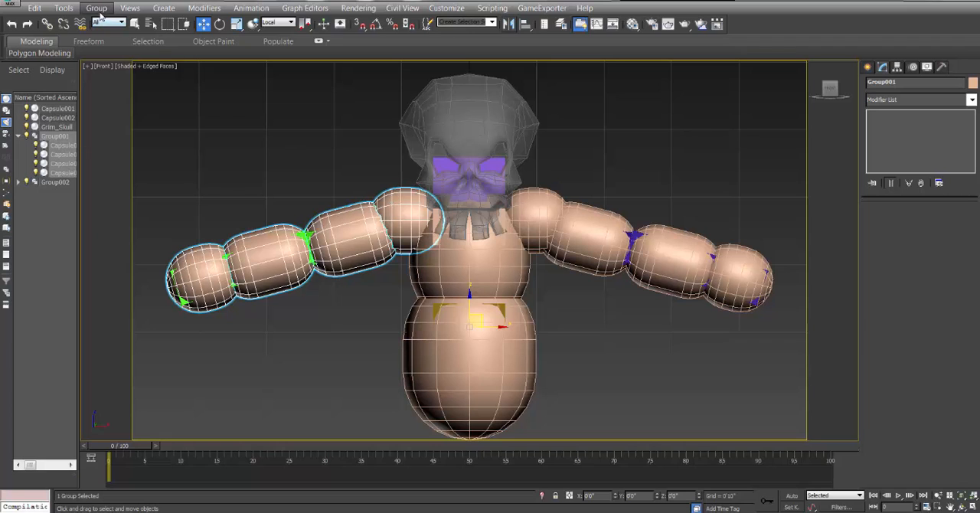
left_click(97, 8)
left_click(112, 36)
left_click(550, 215)
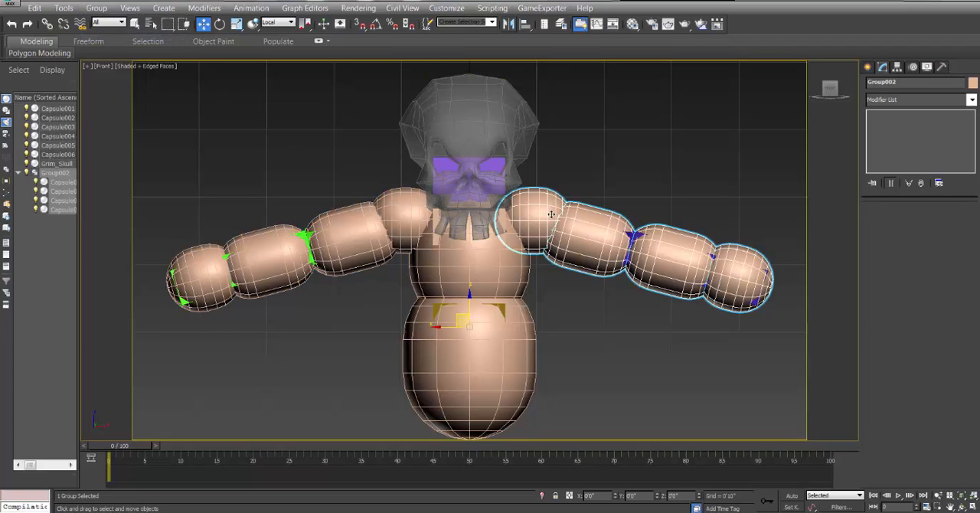
left_click(97, 7)
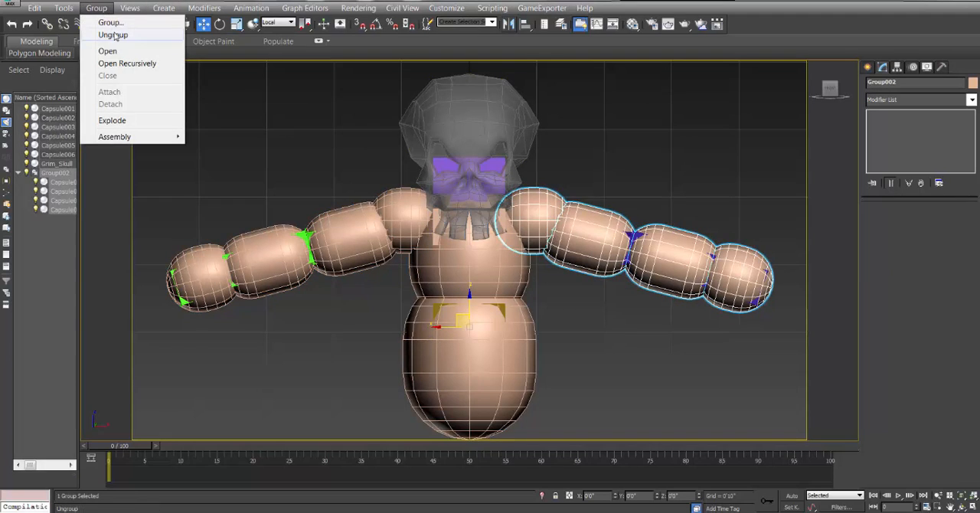
left_click(111, 34)
left_click(598, 343)
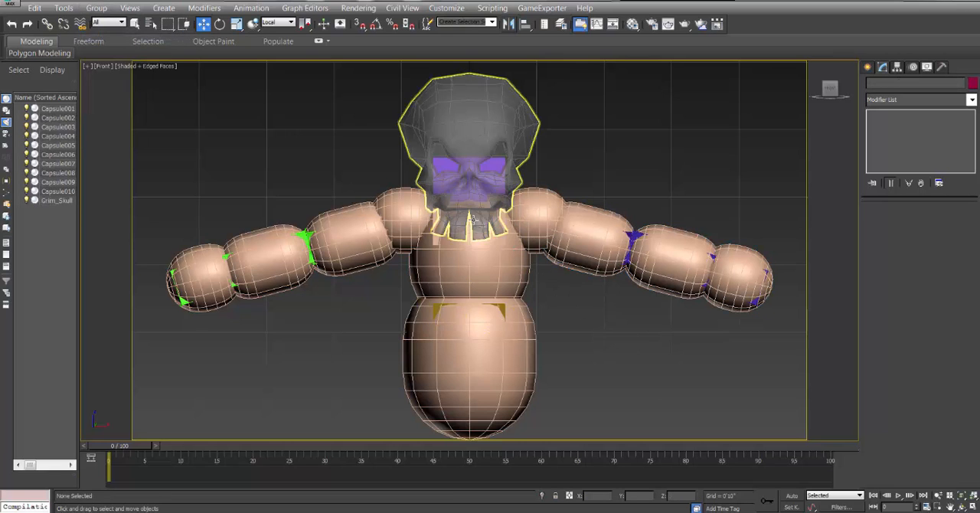
Copy the upper torso capsule straight up into the skull.
left_click(961, 506)
left_click_drag(433, 218, 349, 177)
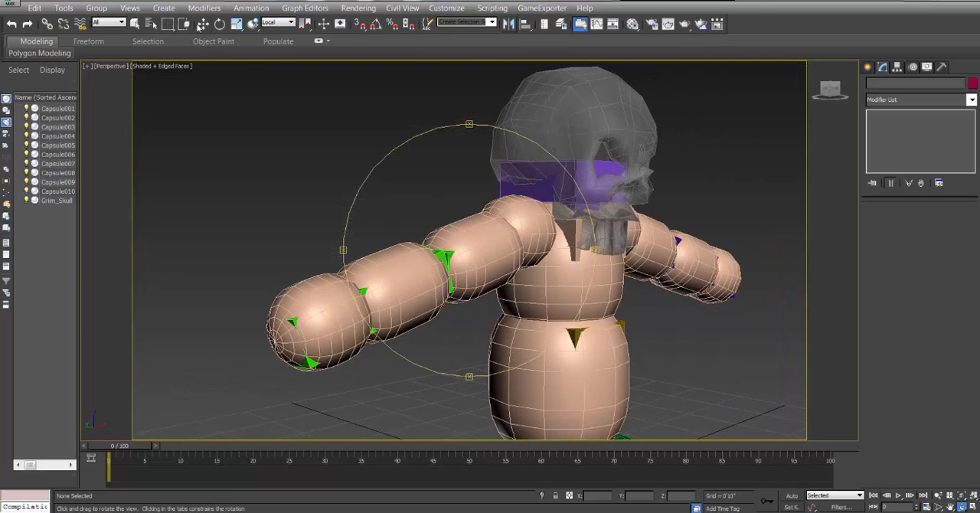
left_click(203, 24)
middle_click_drag(481, 153, 450, 115, "alt")
left_click(449, 111)
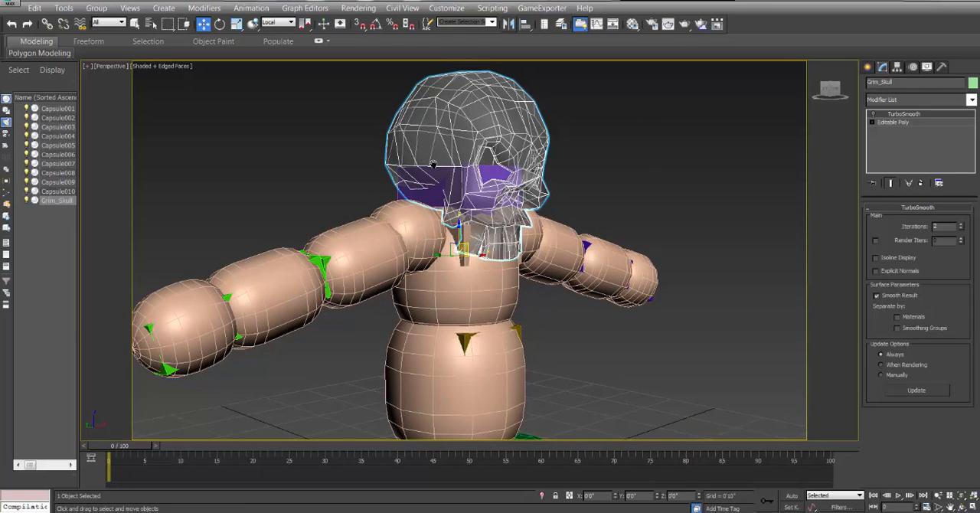
middle_click_drag(433, 163, 463, 264, "alt")
left_click(466, 268)
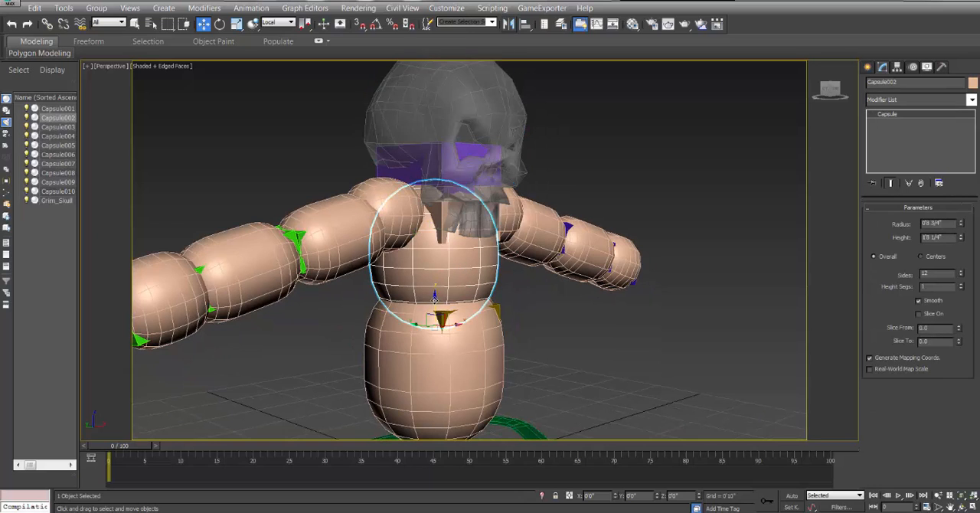
left_click_drag(433, 299, 432, 159, "shift")
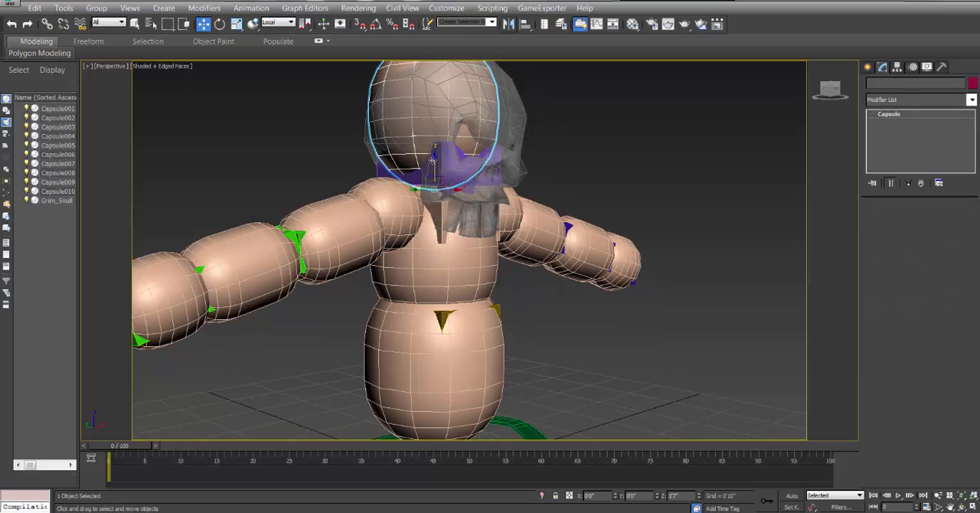
left_click(504, 311)
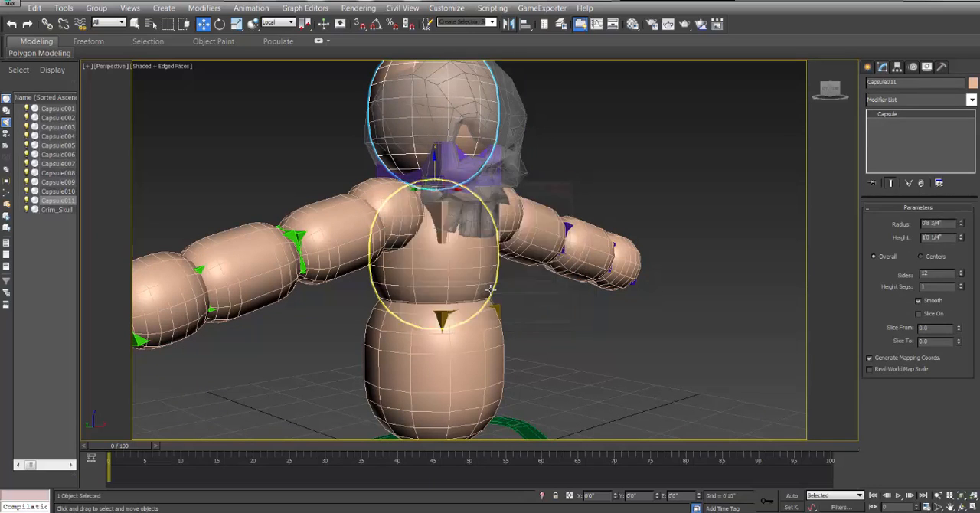
In the Front view, enlarge the head capsule to radius 0'10 3/4" and height 2'0", and lower it over the skull.
key("f")
middle_click_drag(475, 227, 485, 270)
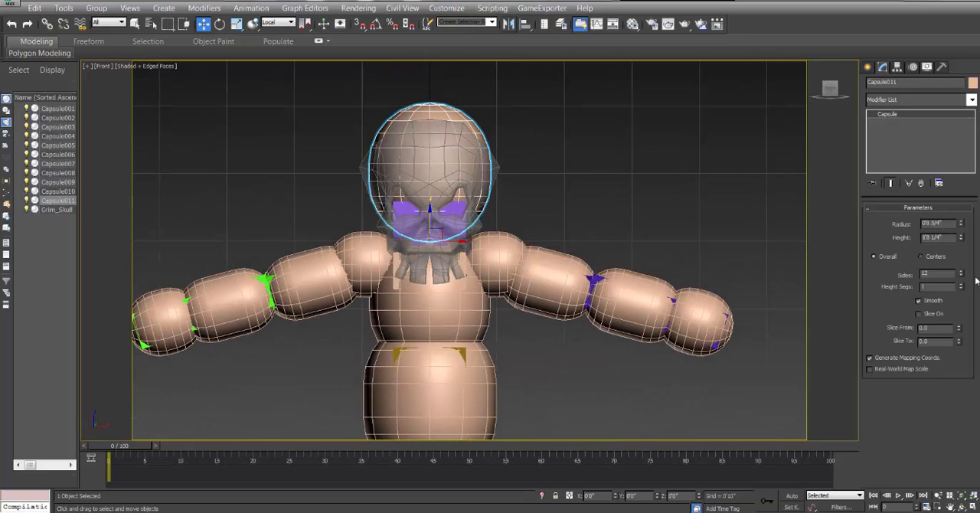
mouse_move(962, 224)
left_mouse_down()
mouse_move(961, 214)
mouse_move(962, 234)
left_mouse_up()
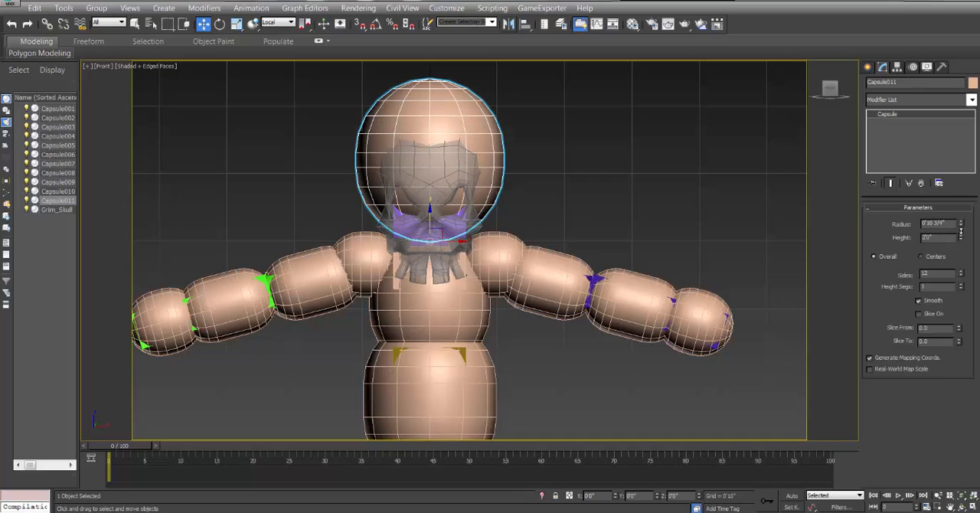
left_click_drag(430, 210, 431, 228)
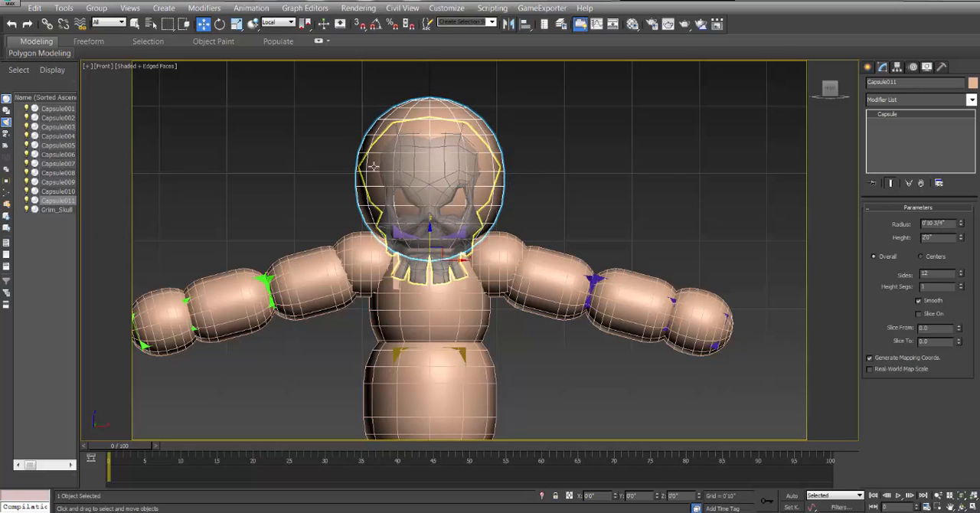
Enlarge the head capsule to radius 0'11 1/4" and height 2'0 3/4".
left_click(961, 223)
left_click(961, 223)
left_click(962, 222)
left_click(961, 223)
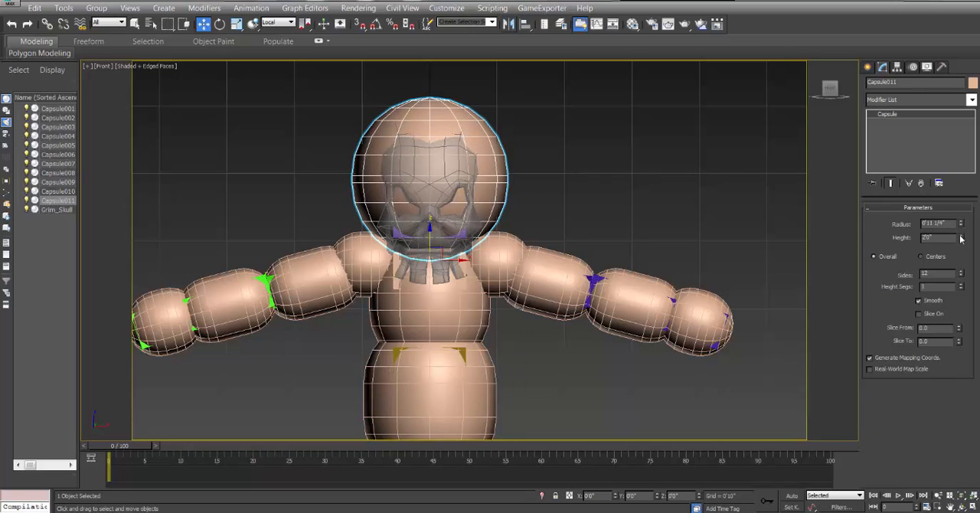
left_click(960, 236)
left_click(960, 235)
left_click(961, 235)
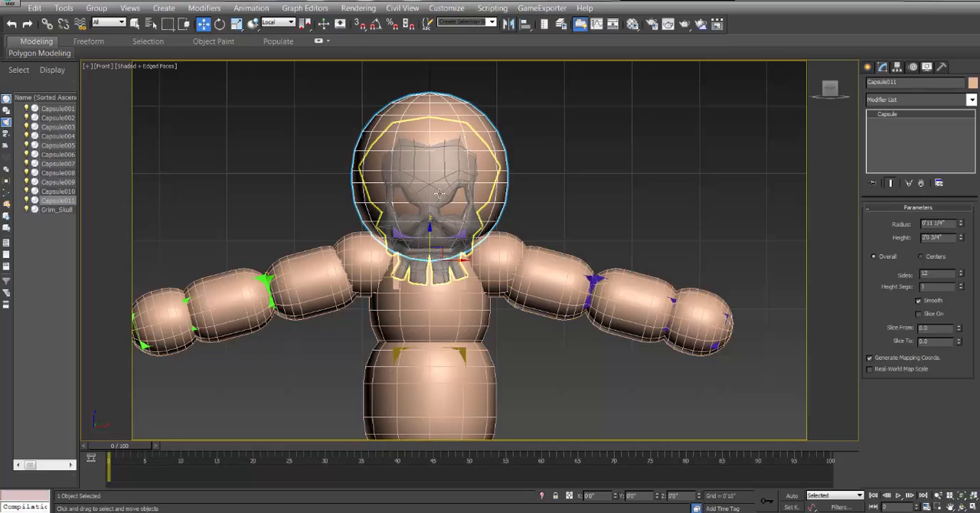
In the Perspective view, move the head capsule forward and slightly down so it encloses more of the skull, and clear the selection.
key("p")
scroll(524, 239, "up", 2)
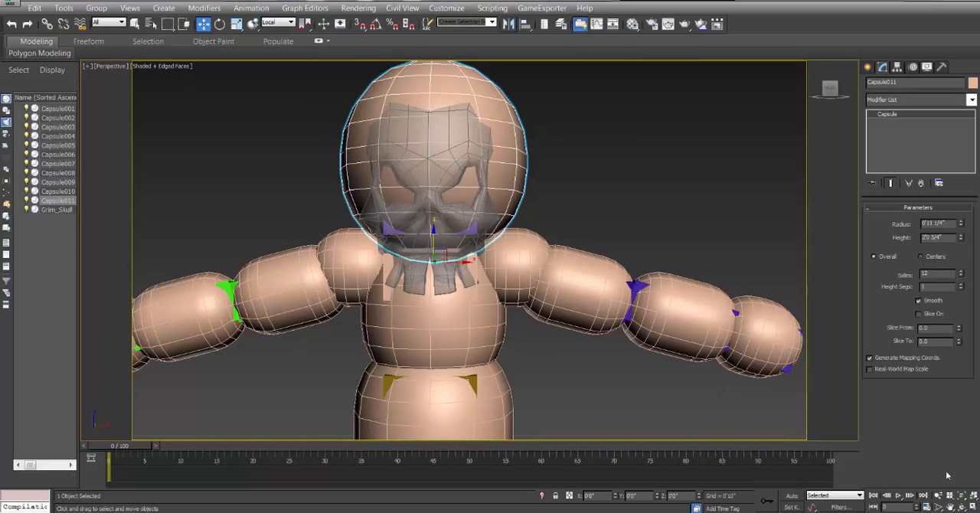
left_click(961, 506)
left_click_drag(420, 220, 519, 226)
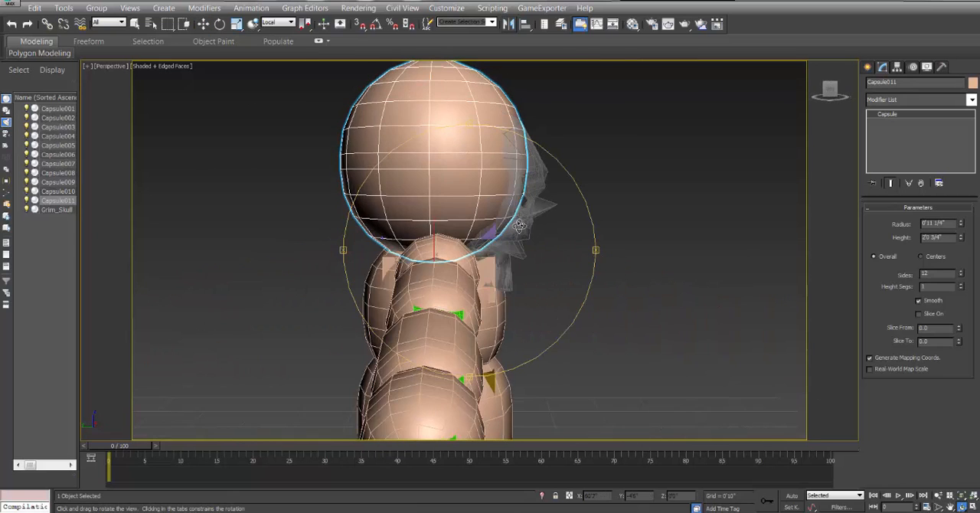
left_click(203, 24)
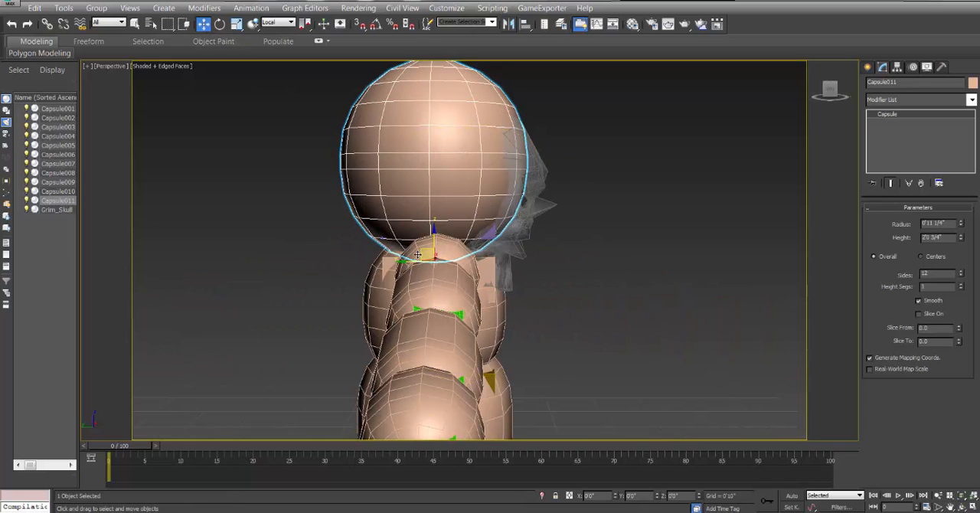
left_click_drag(418, 252, 433, 252)
left_click_drag(441, 260, 441, 264)
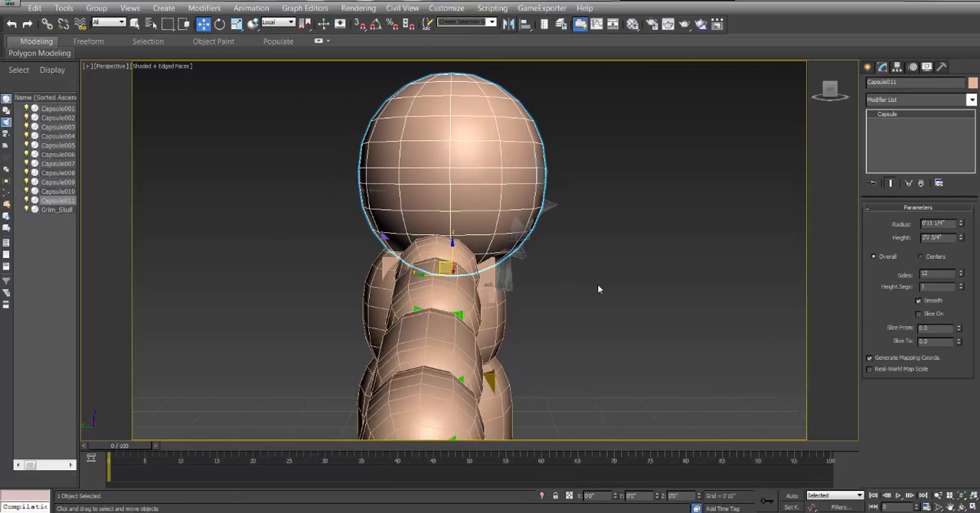
left_click(962, 506)
left_click_drag(502, 267, 420, 178)
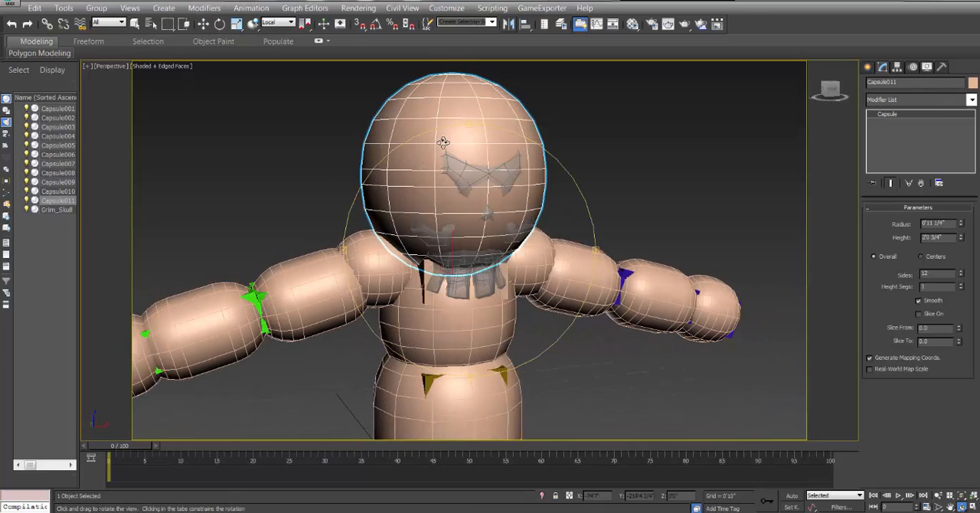
left_click(203, 23)
middle_click_drag(375, 184, 372, 163)
left_click(604, 160)
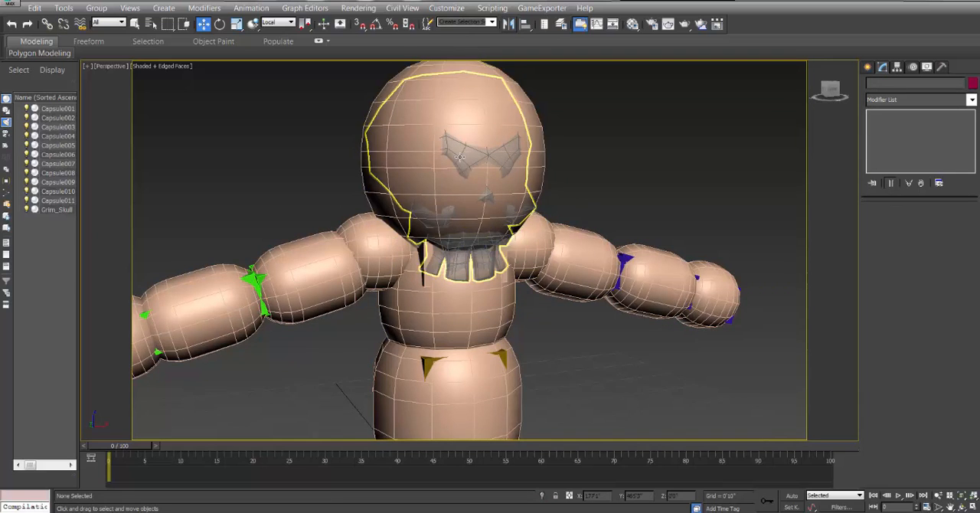
Make the head capsule see-through so the skull and head hub show inside it, and clear the selection.
middle_click_drag(457, 153, 482, 197)
middle_click_drag(567, 163, 633, 158)
scroll(590, 163, "up", 3)
left_click(423, 148)
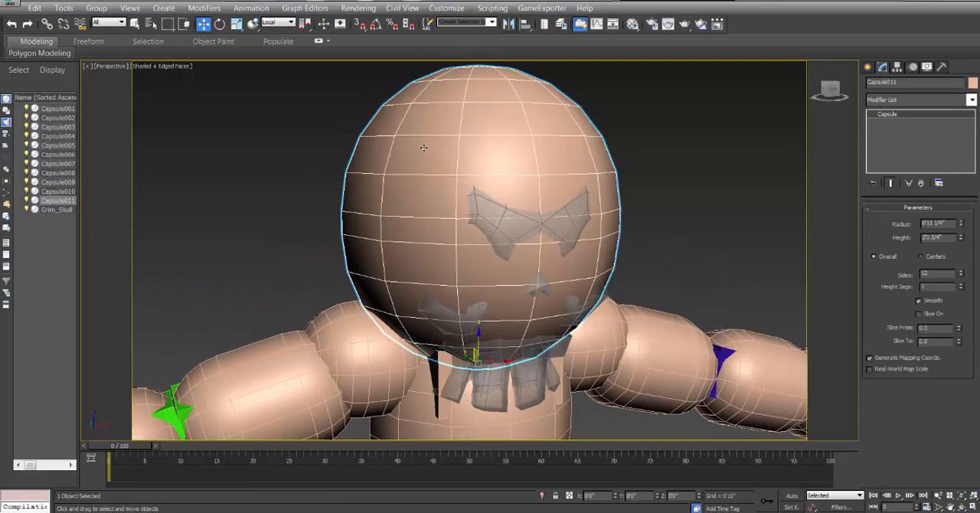
key("alt+x")
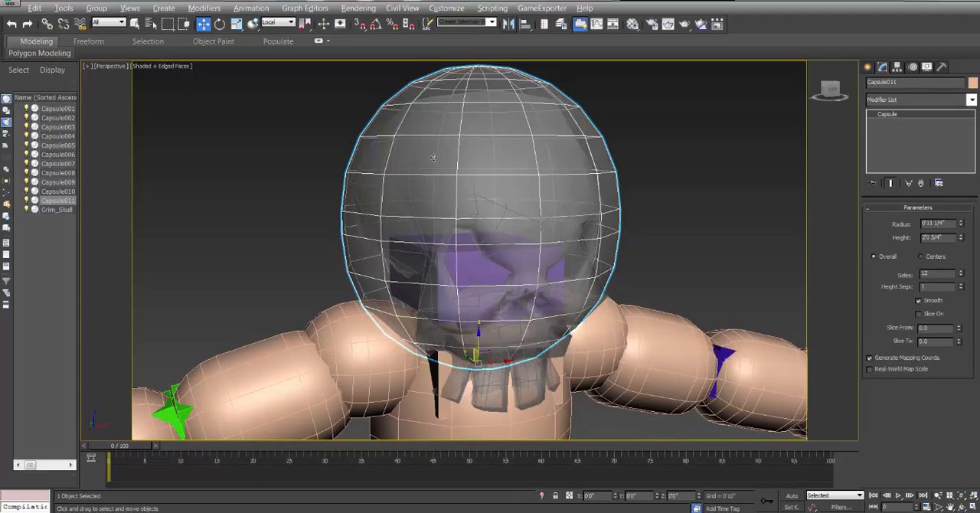
left_click(657, 163)
middle_click_drag(668, 148, 692, 120)
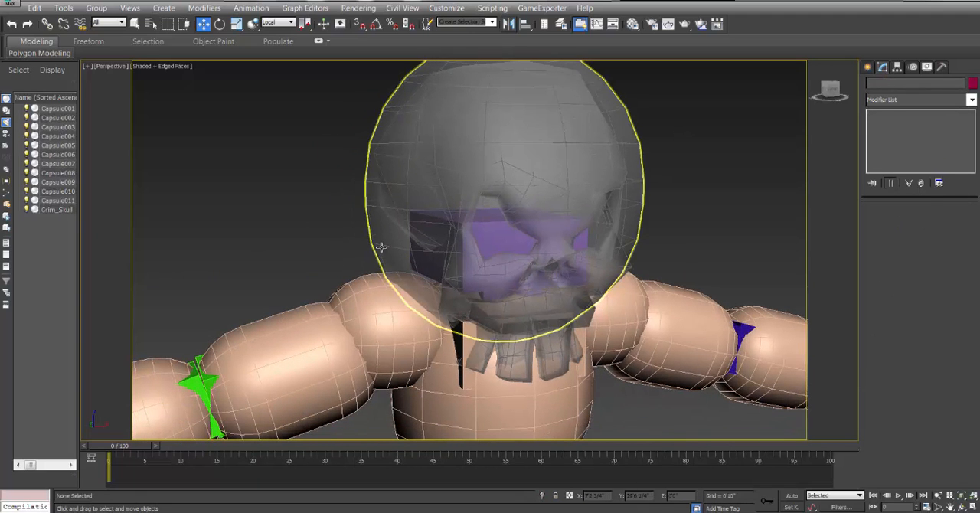
left_click(381, 249)
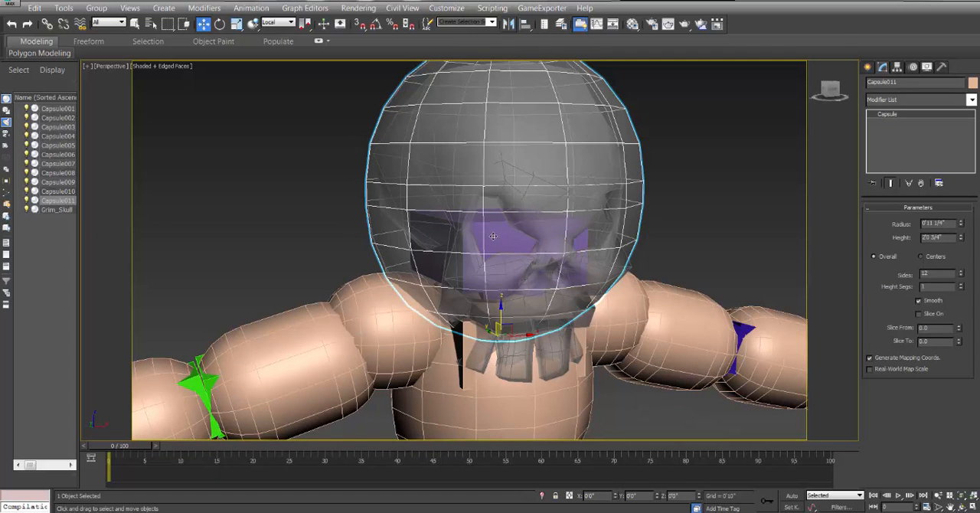
middle_click_drag(501, 233, 511, 227)
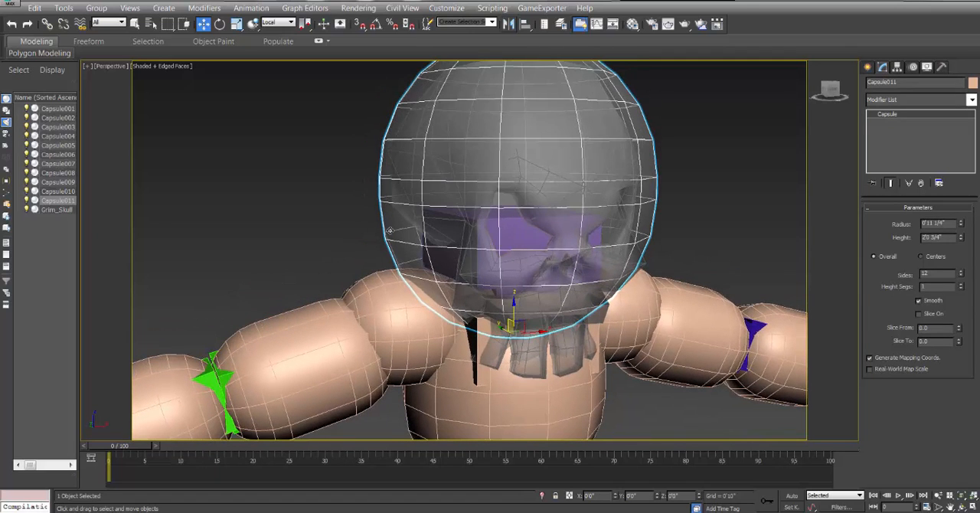
left_click(306, 208)
left_click(403, 247)
left_click_drag(350, 105, 429, 160)
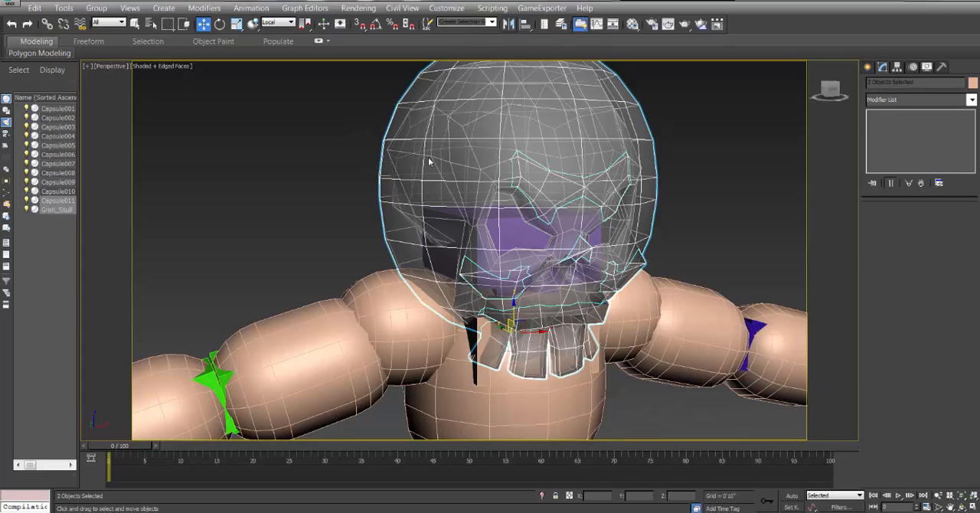
left_click(365, 210)
Rename the purple CAT hub inside the skull to Head_Bone.
left_click(511, 233)
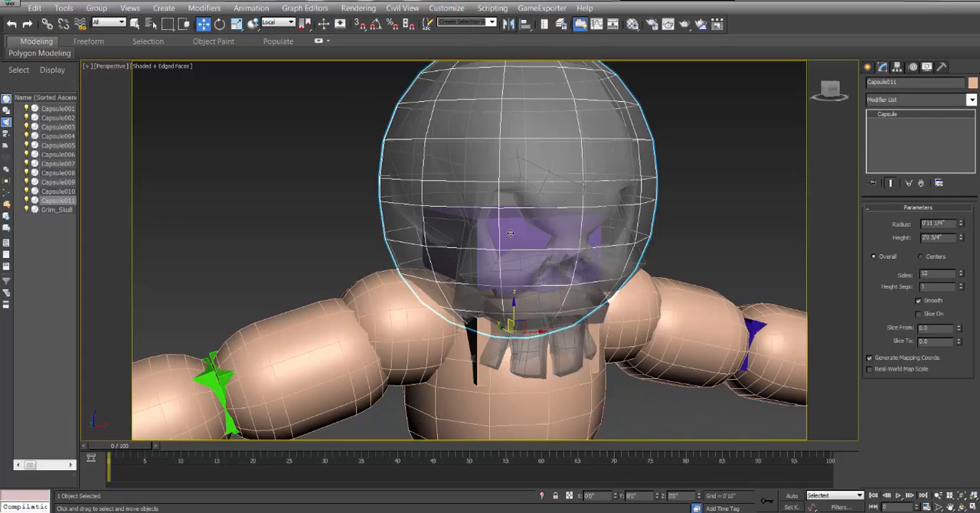
left_click(510, 233)
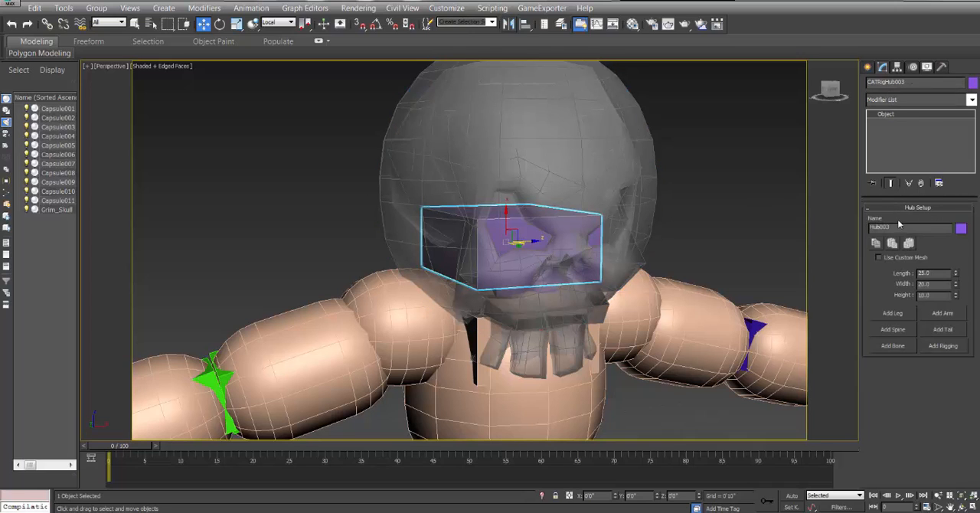
left_click_drag(898, 227, 864, 227)
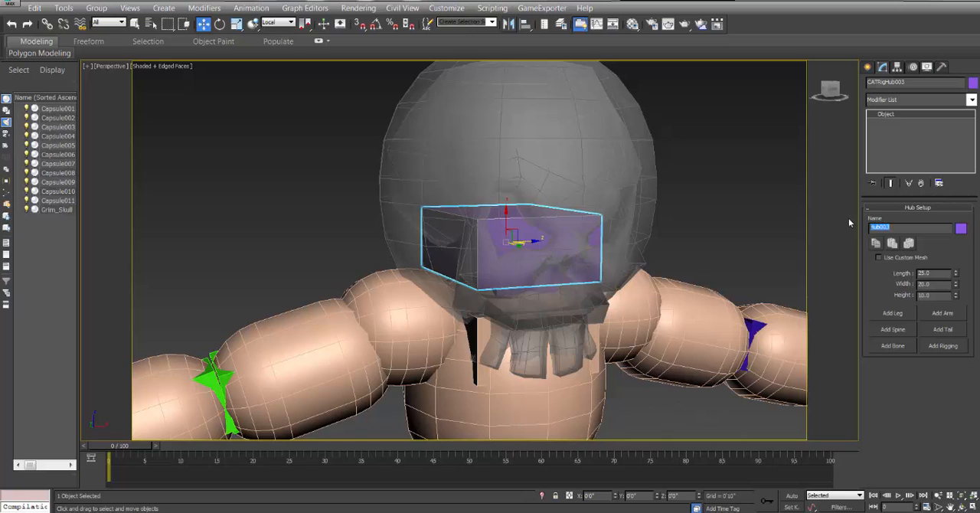
type("Head_Bone")
key("Return")
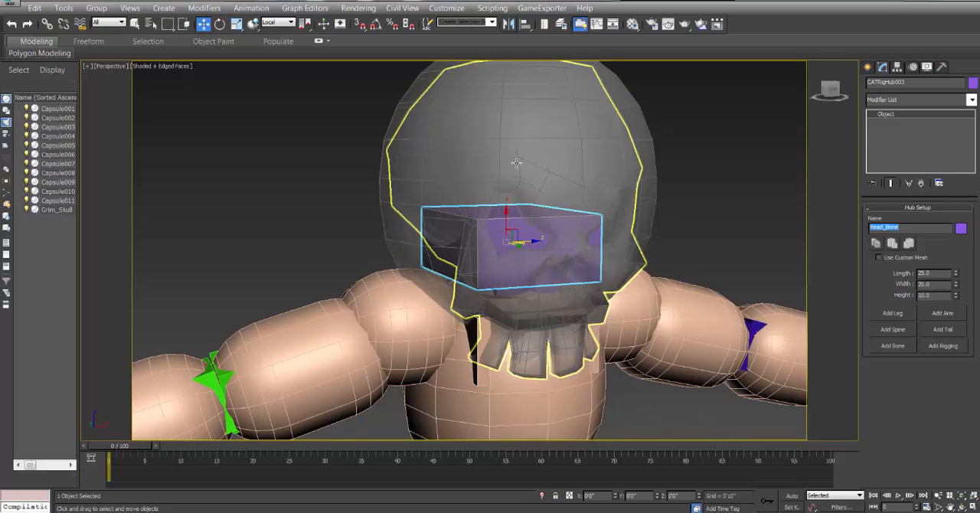
Link the head capsule and the skull together to CATRigHead_Bone as their parent.
left_click_drag(344, 100, 447, 142)
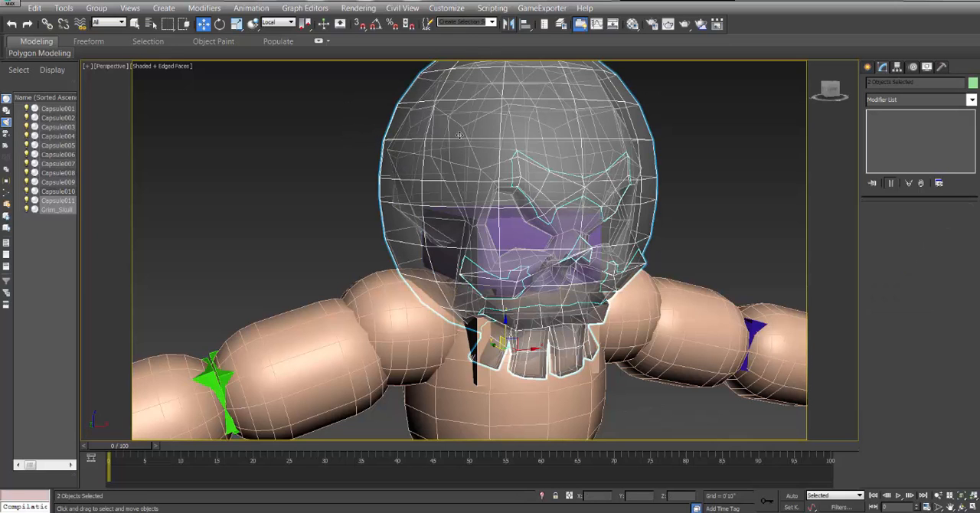
left_click(47, 24)
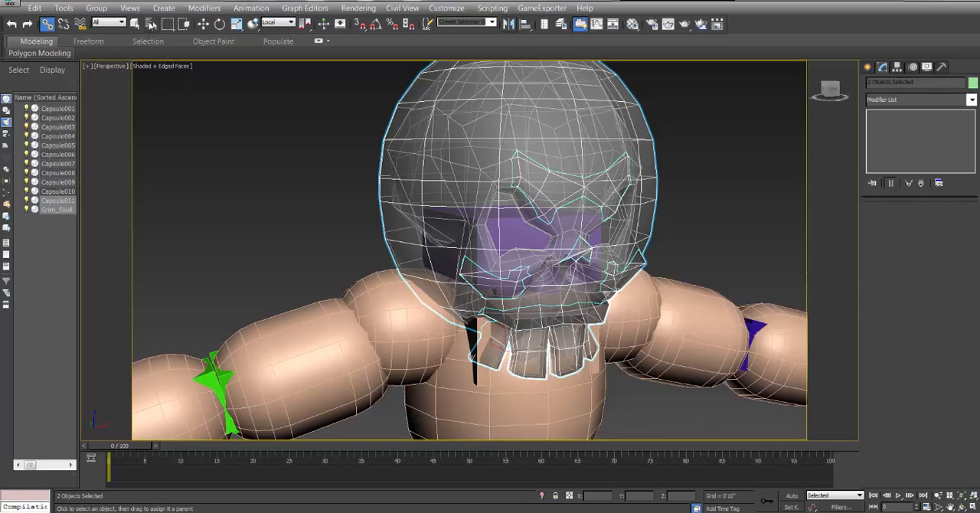
left_click(151, 24)
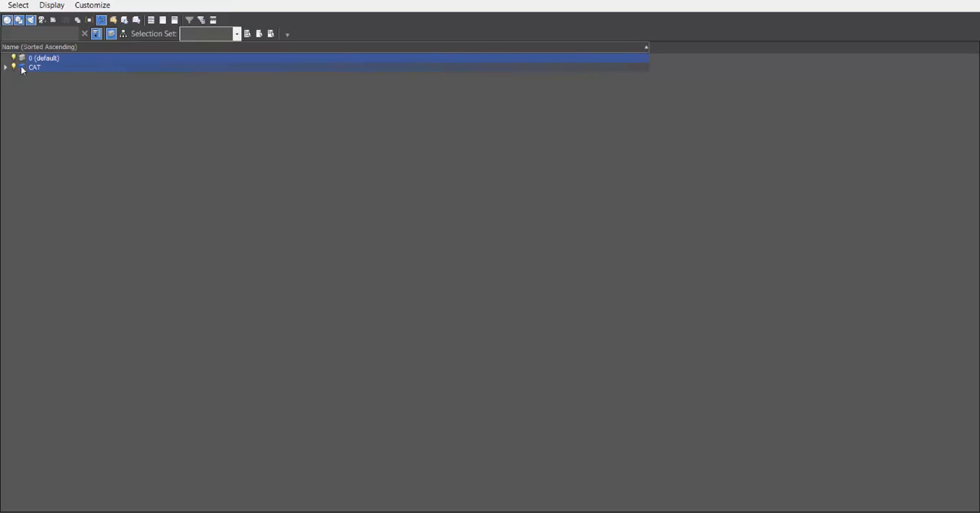
left_click(6, 67)
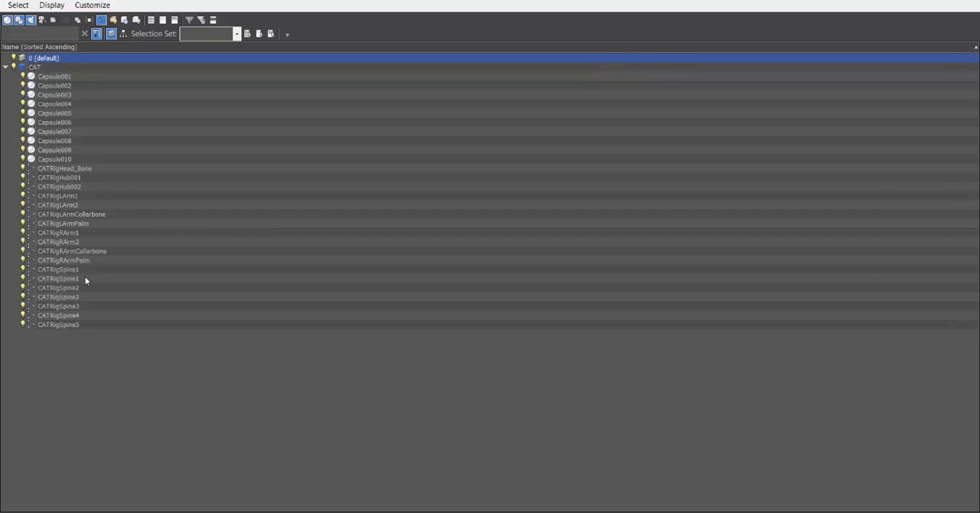
left_click(65, 169)
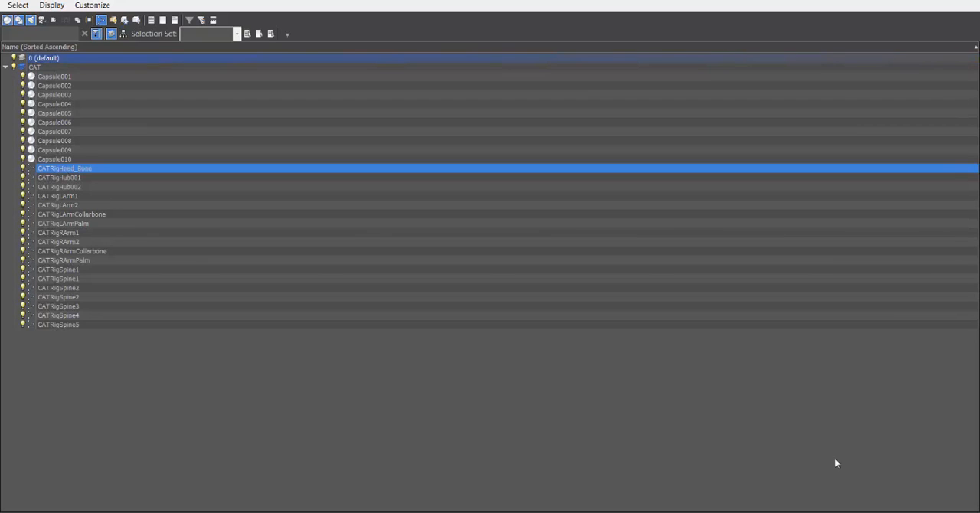
double_click(58, 171)
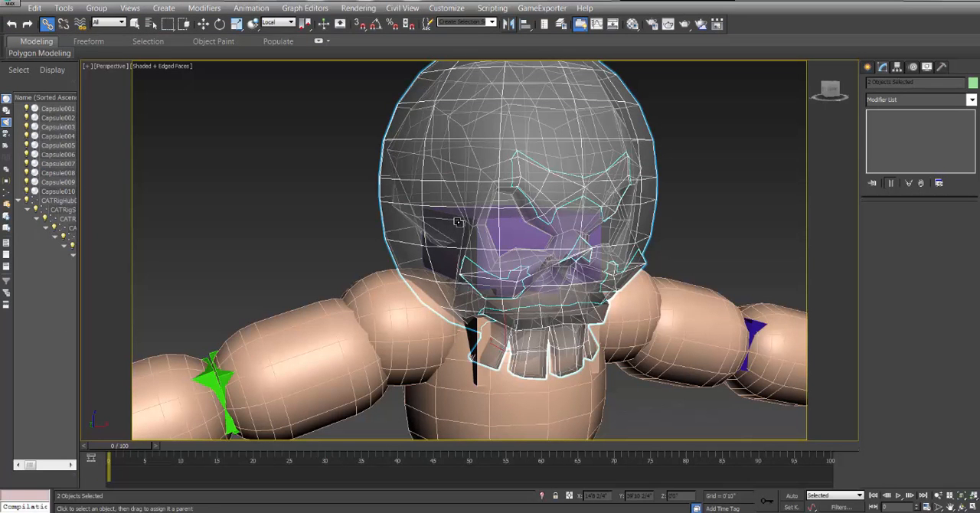
Rotate the head bone to test that the skull and capsule follow it, and undo the rotation.
key("e")
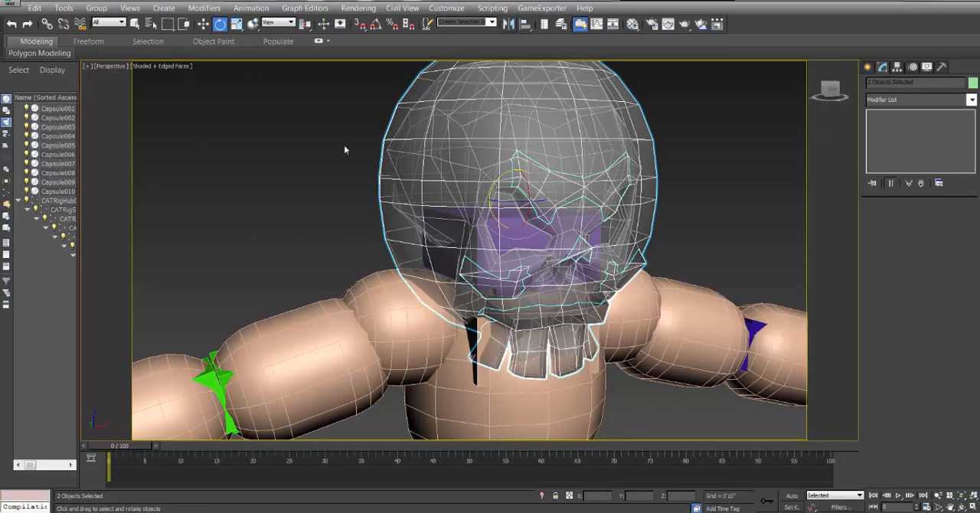
left_click(344, 149)
left_click(505, 232)
left_click(502, 232)
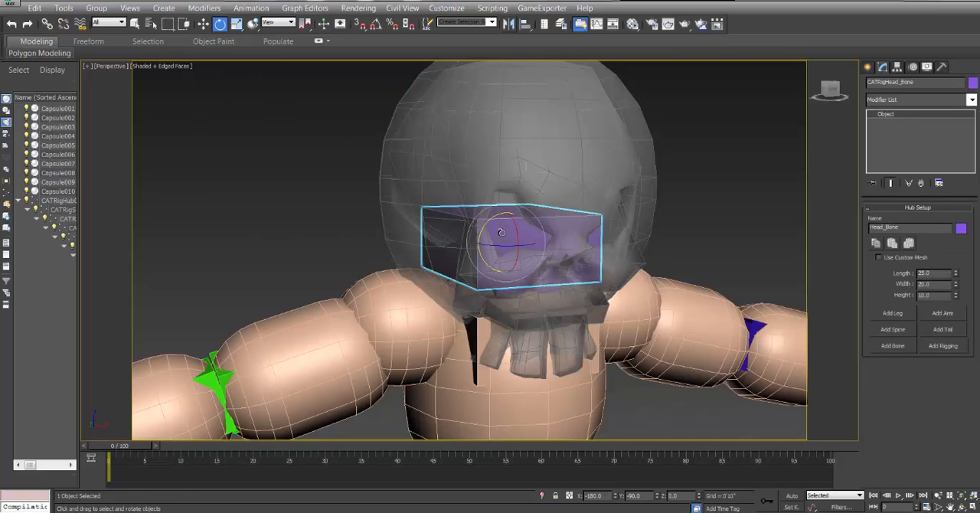
left_click_drag(498, 218, 531, 221)
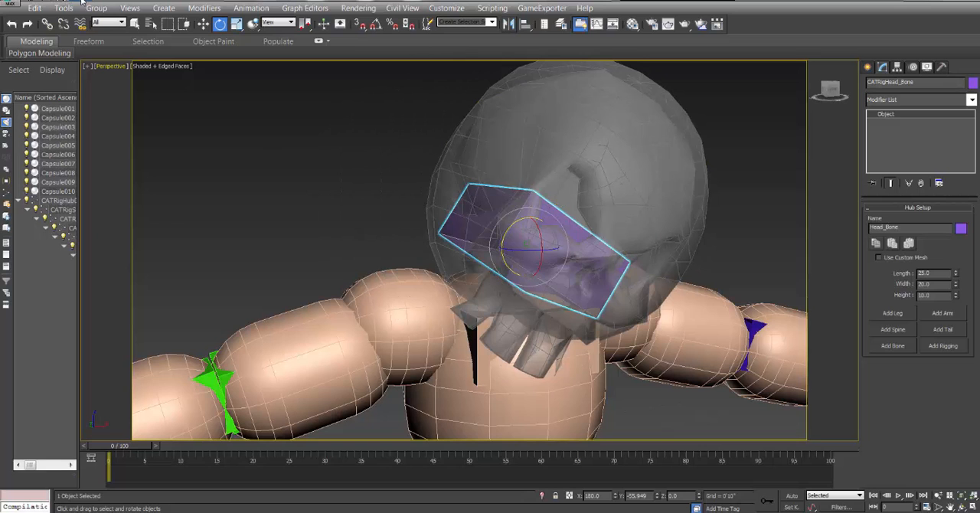
key("ctrl+z")
Make all ten torso and arm capsules see-through together so the rig bones show inside, and clear the selection.
middle_click_drag(303, 257, 288, 179)
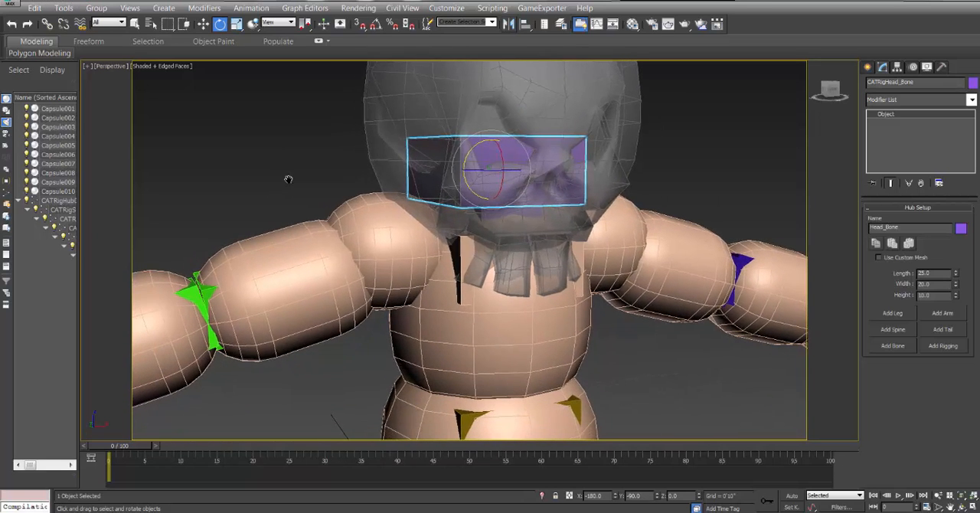
scroll(247, 188, "down", 4)
scroll(283, 264, "up", 2)
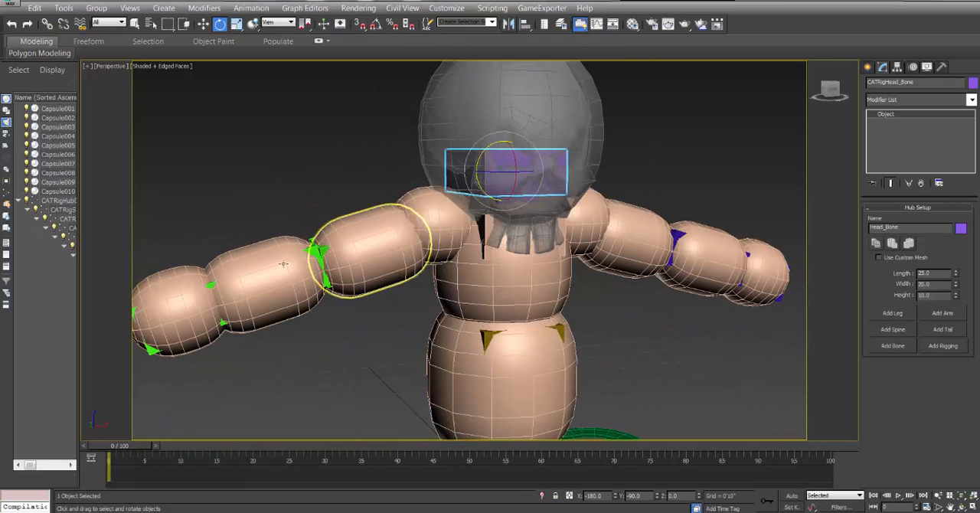
left_click(175, 295)
left_click(254, 263, "ctrl")
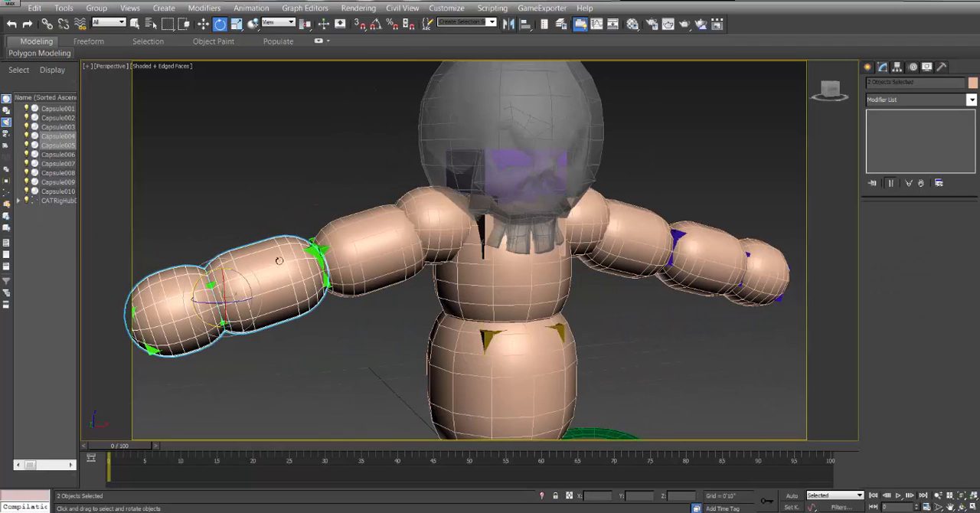
left_click(353, 221, "ctrl")
left_click(416, 203, "ctrl")
left_click(523, 265, "ctrl")
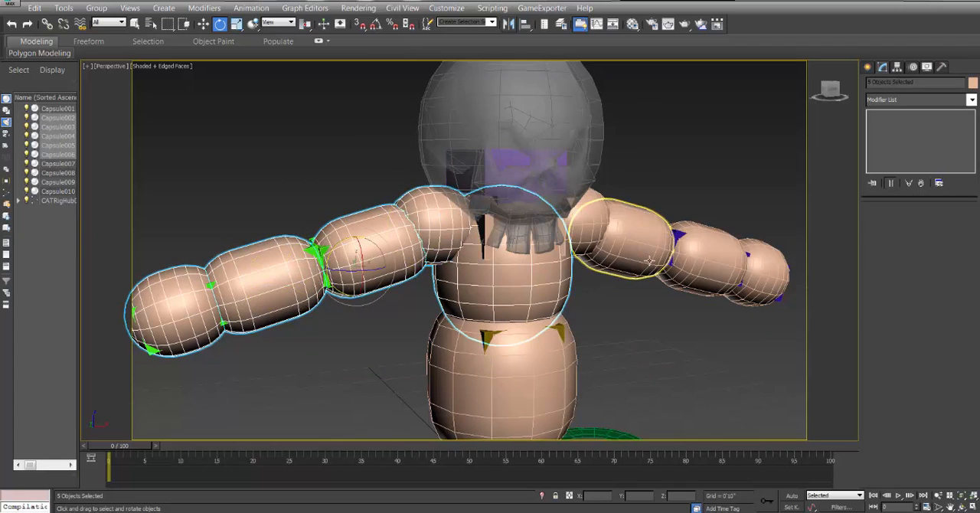
left_click(585, 217, "ctrl")
left_click(632, 237, "ctrl")
left_click(713, 260, "ctrl")
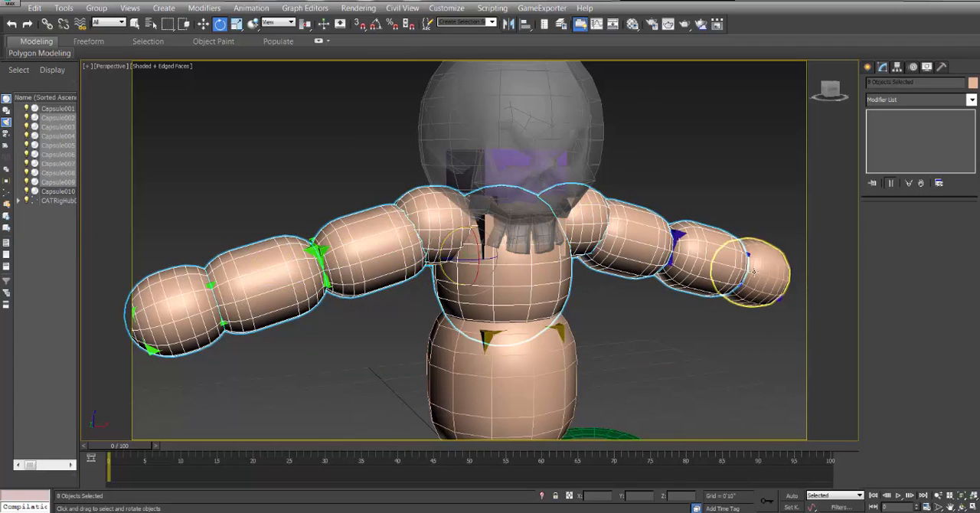
left_click(754, 272, "ctrl")
left_click(553, 396, "ctrl")
key("alt+x")
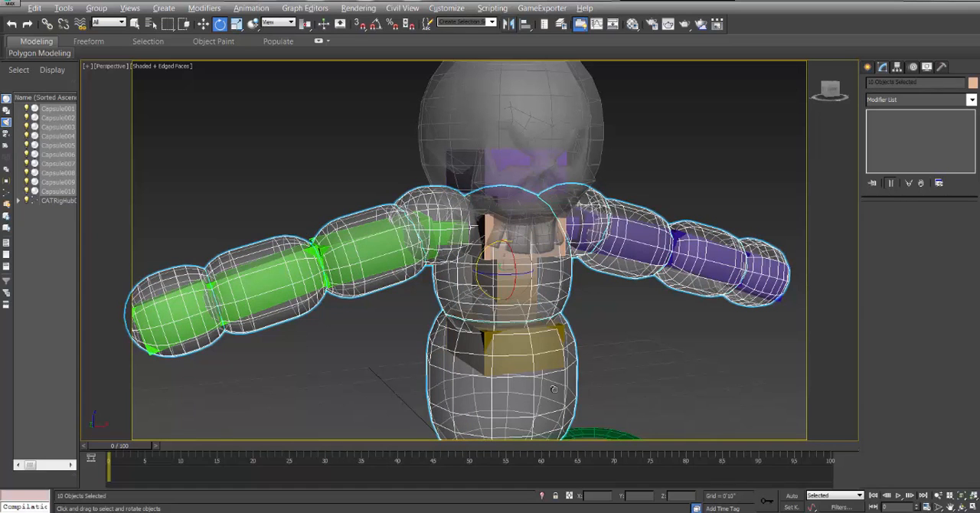
left_click(630, 332)
middle_click_drag(522, 360, 506, 322, "alt")
scroll(506, 322, "up", 4)
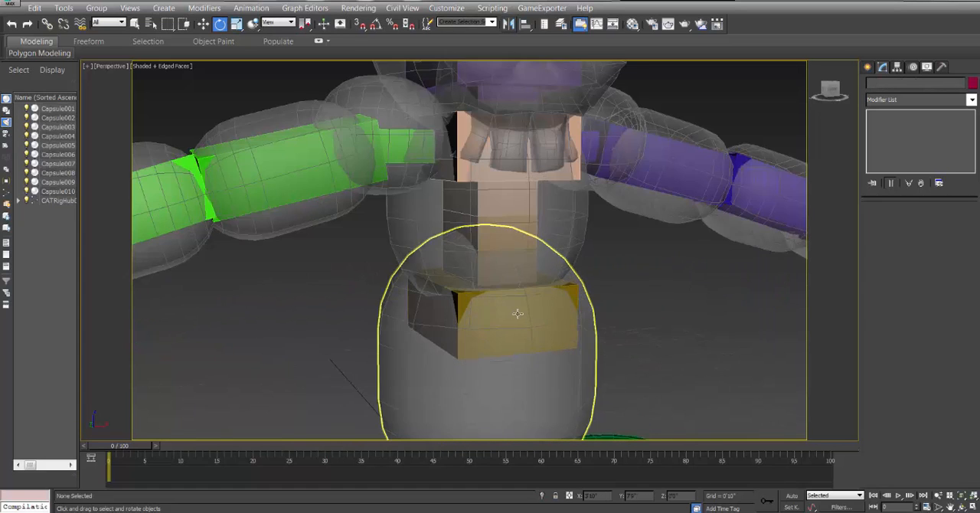
middle_click_drag(570, 239, 584, 287, "alt")
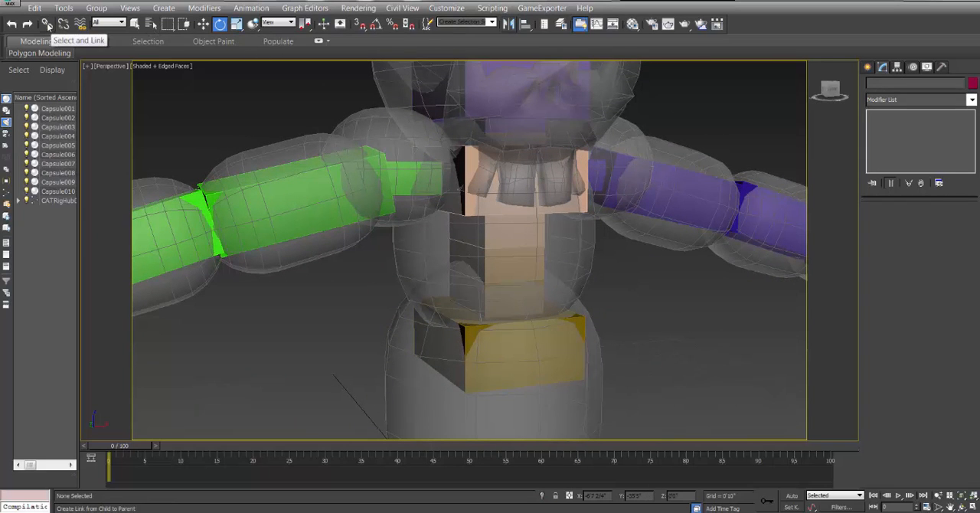
left_click(48, 24)
left_click(583, 252)
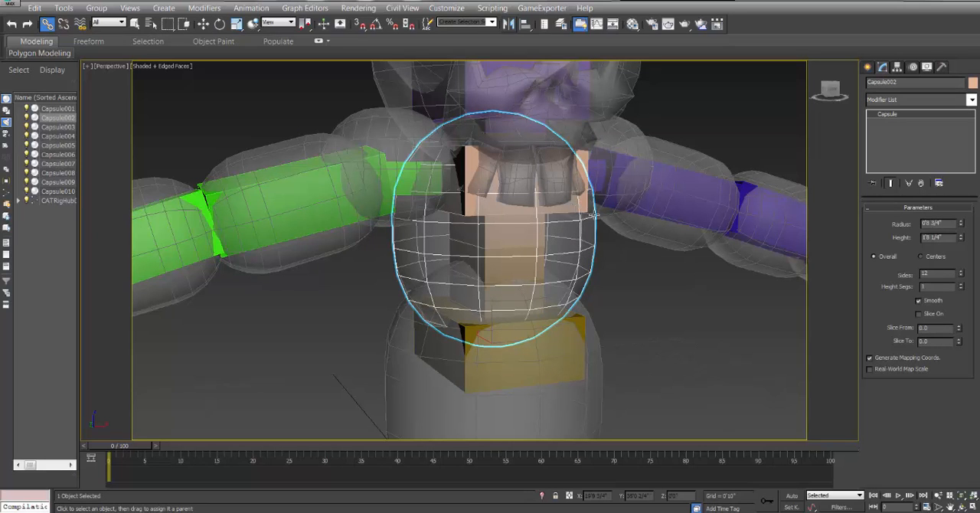
middle_click_drag(559, 332, 546, 295)
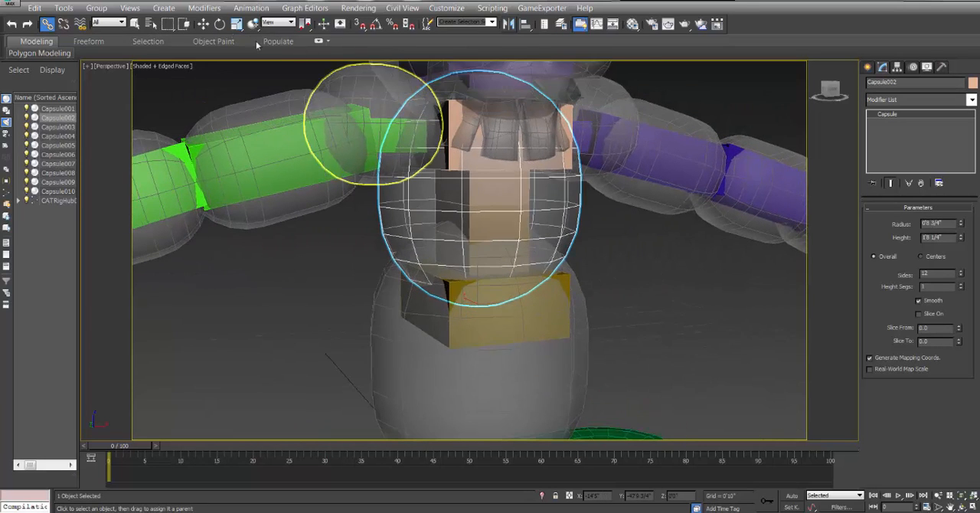
Rotate the peach chest hub slightly to test how the rig follows it, and undo the rotation.
left_click(219, 24)
left_click(649, 256)
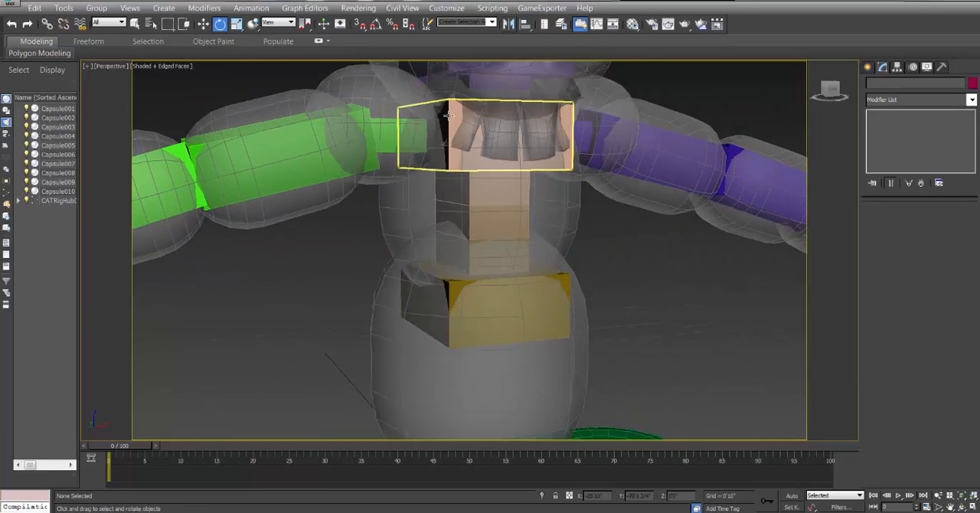
left_click(450, 119)
mouse_move(461, 116)
left_mouse_down()
mouse_move(450, 120)
mouse_move(458, 117)
left_mouse_up()
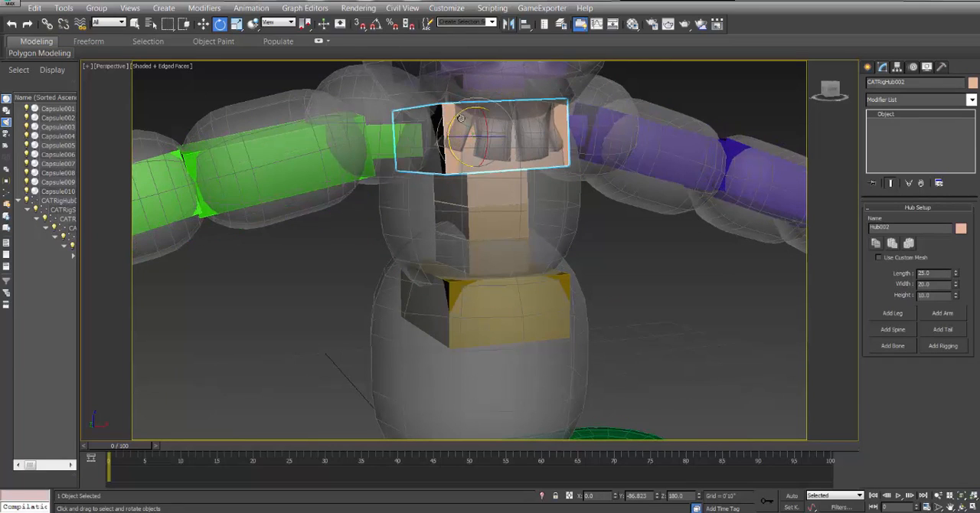
left_click(77, 2)
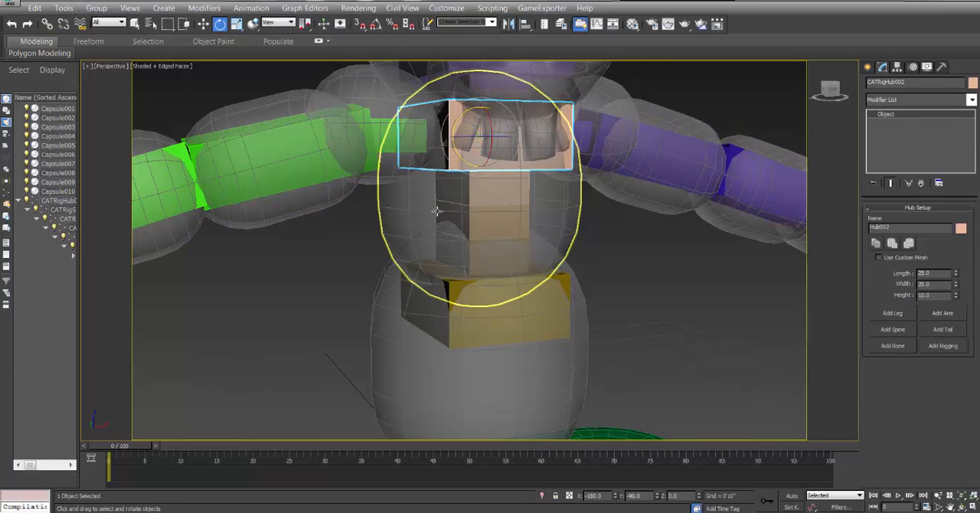
Link the upper torso capsule to the peach chest hub as its parent.
left_click(47, 24)
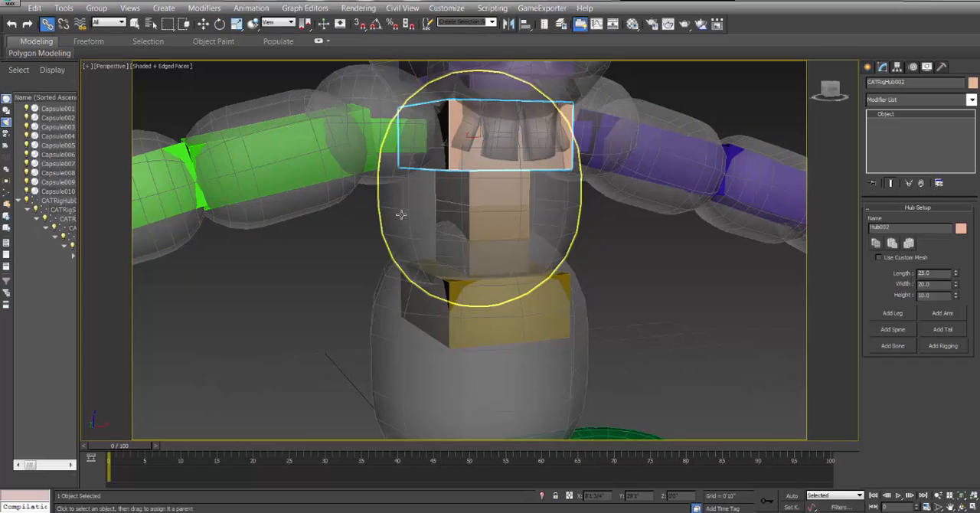
left_click_drag(425, 207, 453, 120)
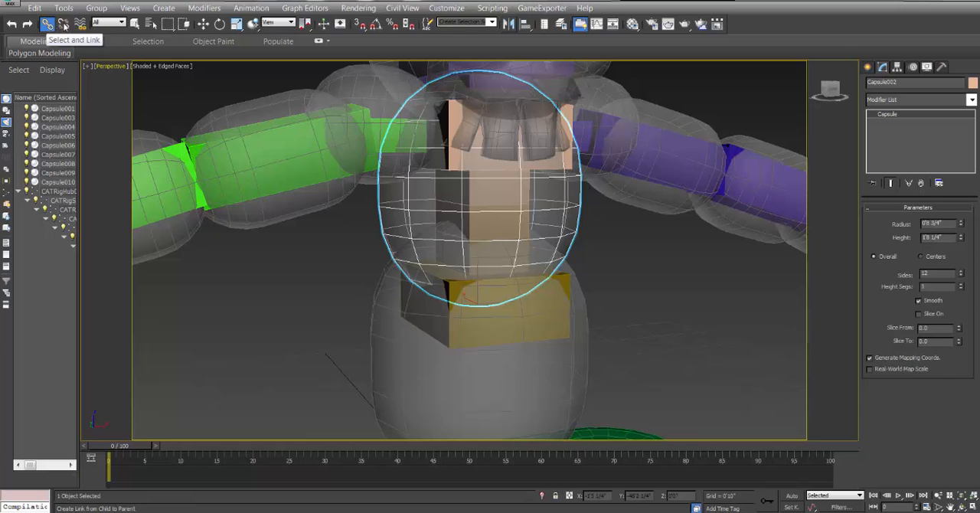
left_click(150, 25)
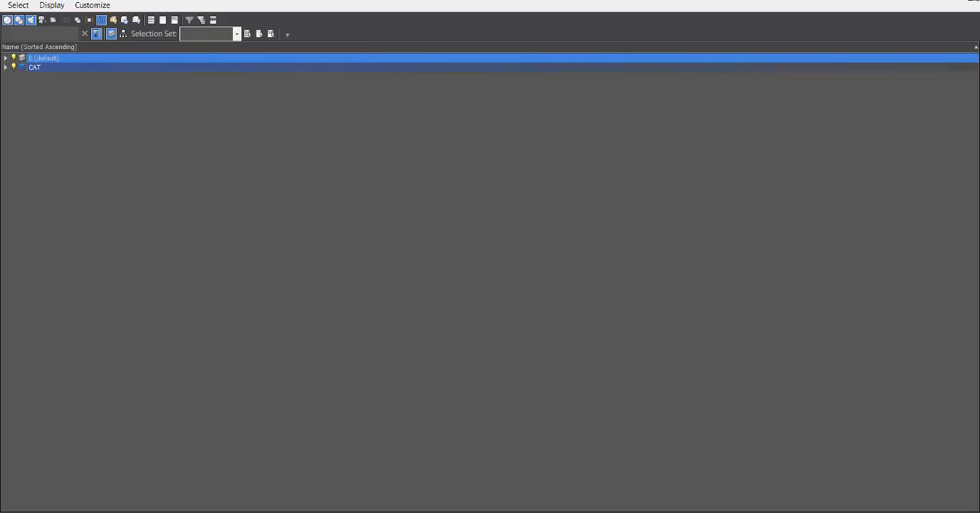
left_click(975, 2)
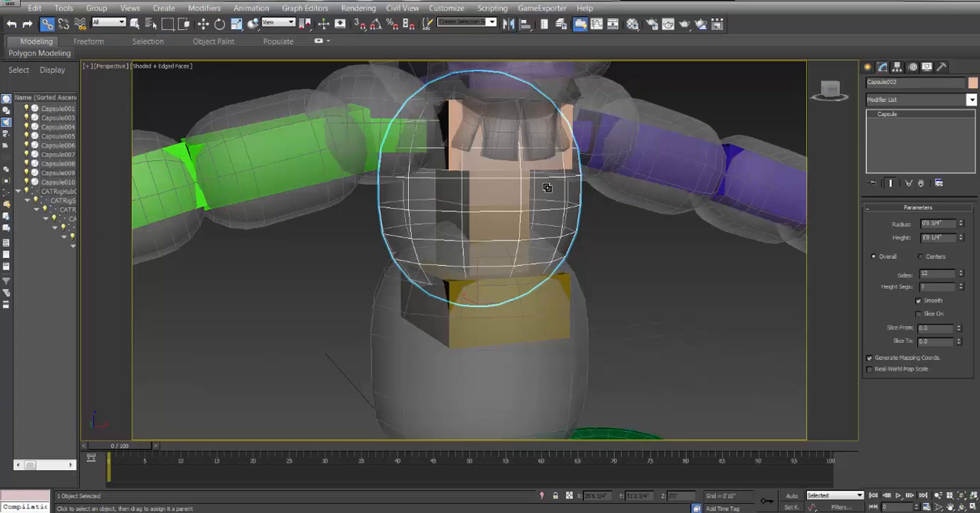
Link the large lower torso capsule to the yellow pelvis hub as its parent.
middle_click_drag(463, 281, 481, 223)
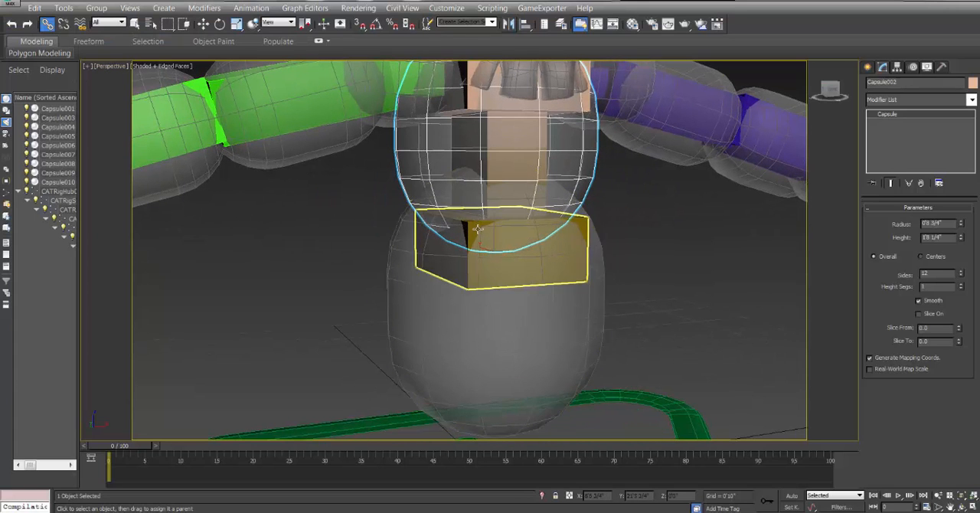
left_click(432, 314)
left_click_drag(470, 230, 469, 229)
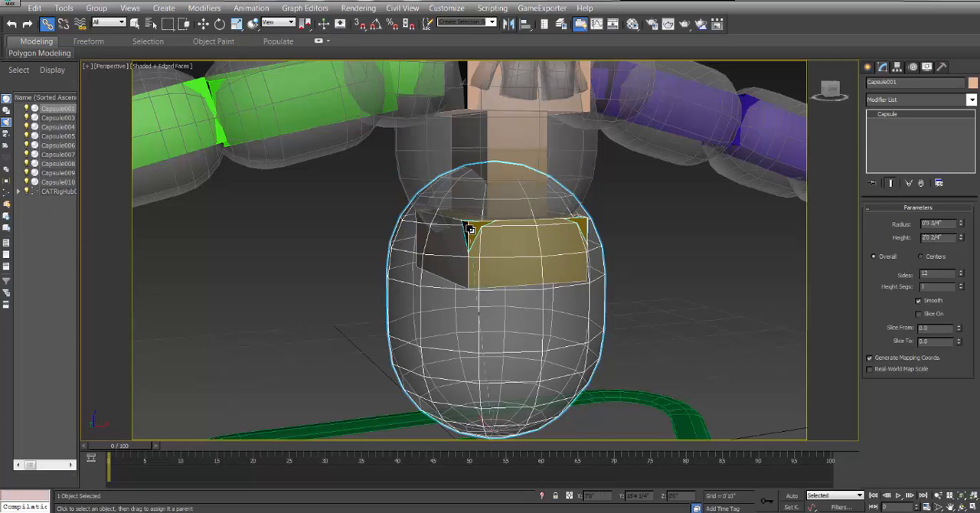
Link the upper arm, forearm and hand capsules of the green arm each to the bone inside it.
middle_click_drag(363, 244, 414, 348)
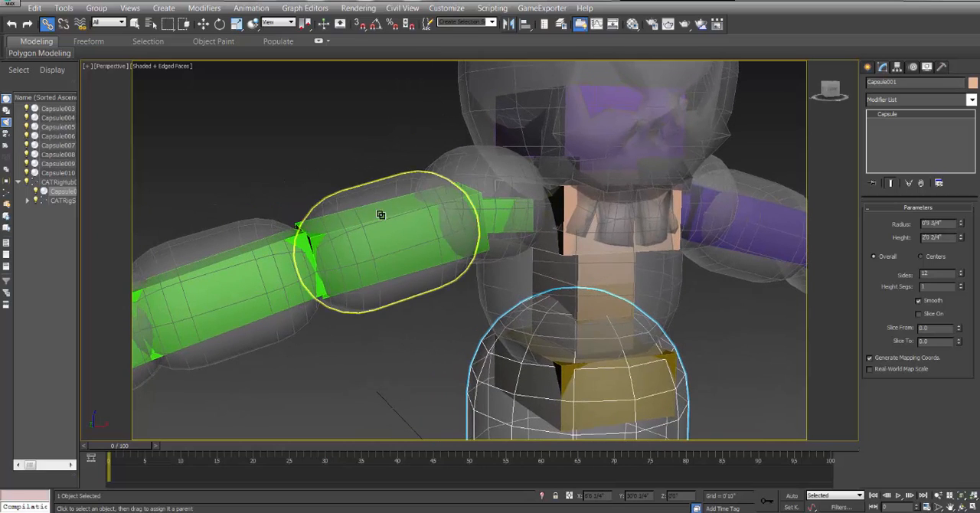
left_click(369, 202)
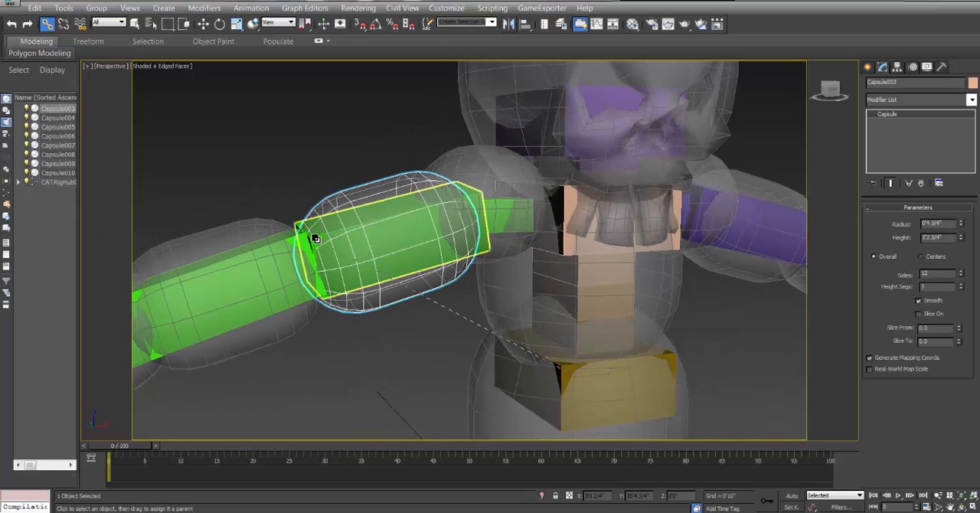
left_click_drag(315, 238, 509, 233)
middle_click_drag(312, 365, 406, 334)
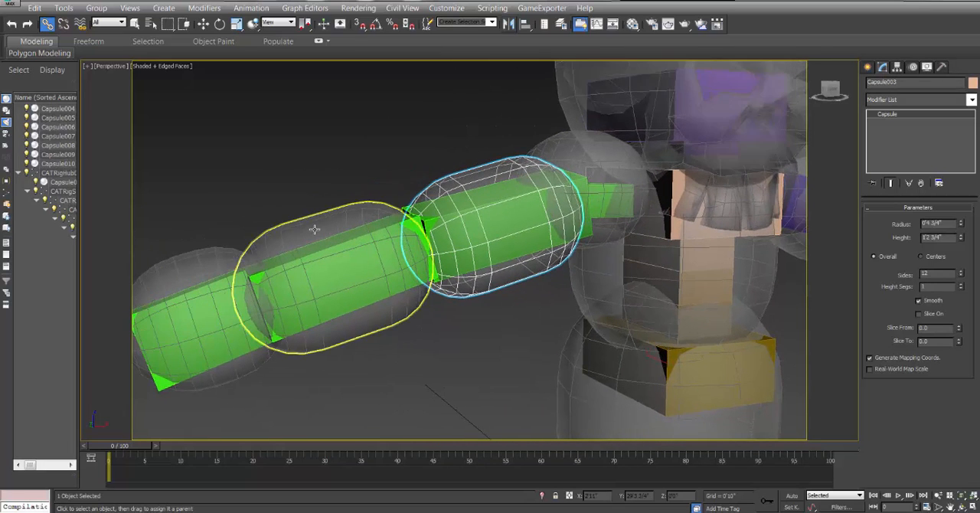
left_click_drag(314, 229, 400, 236)
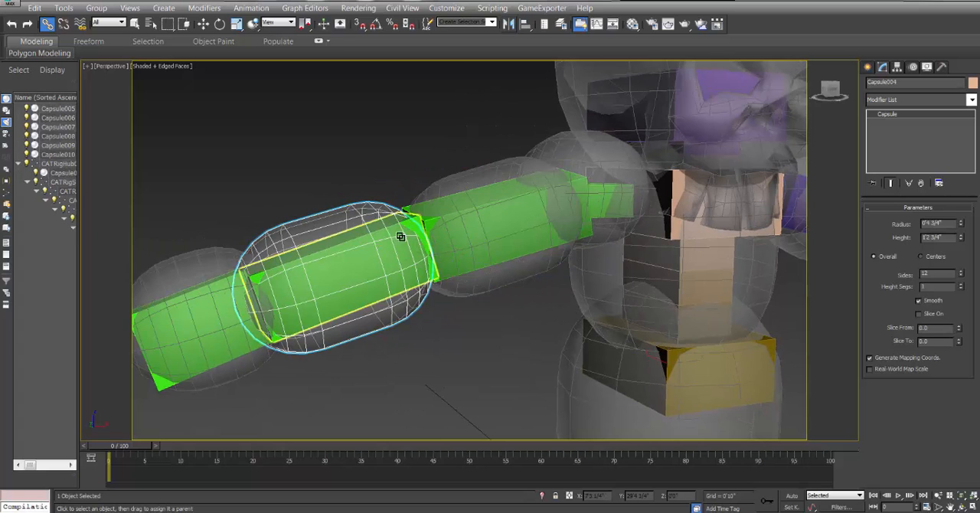
middle_click_drag(399, 237, 422, 284)
left_click_drag(335, 251, 285, 304)
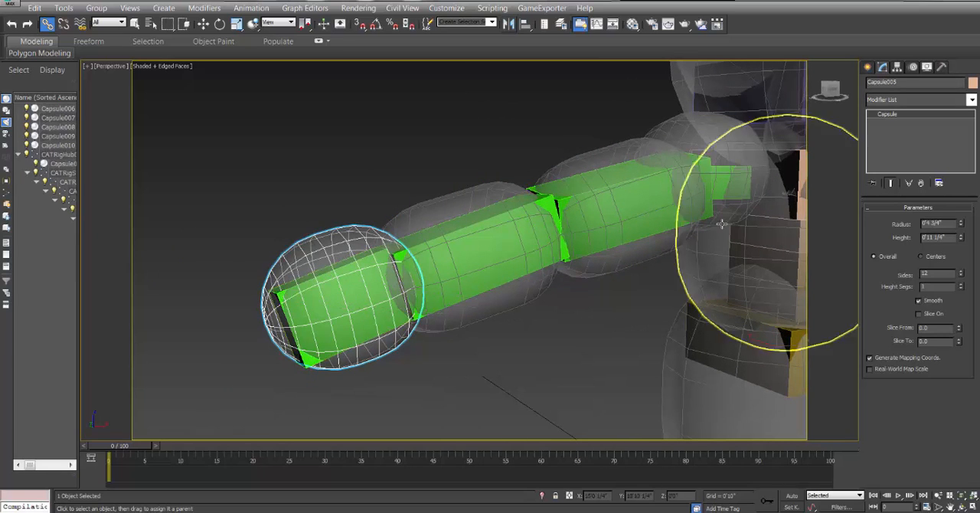
Link the upper arm, forearm and hand capsules of the purple arm each to the bone inside it.
middle_click_drag(722, 224, 366, 236)
middle_click_drag(610, 190, 398, 271)
scroll(478, 279, "up", 3)
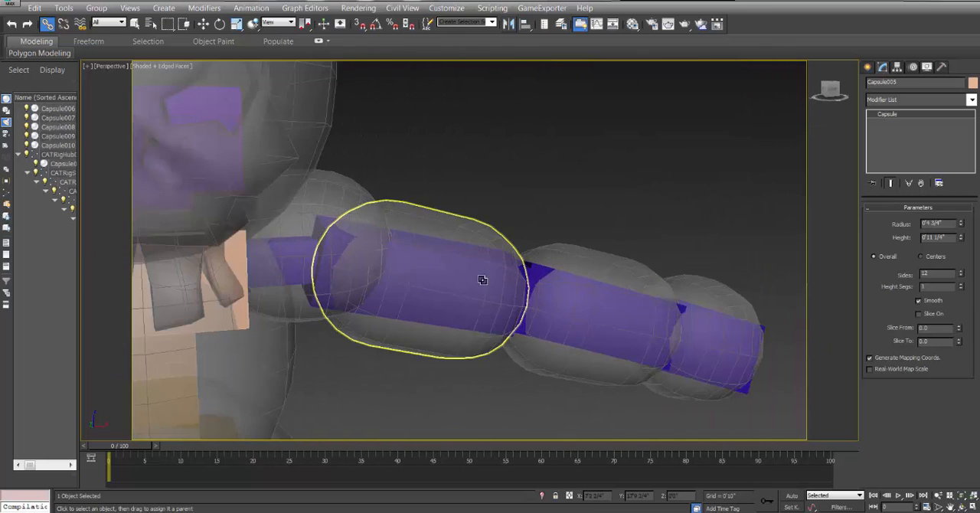
scroll(482, 280, "up", 2)
middle_click_drag(483, 279, 384, 273)
left_click(404, 216)
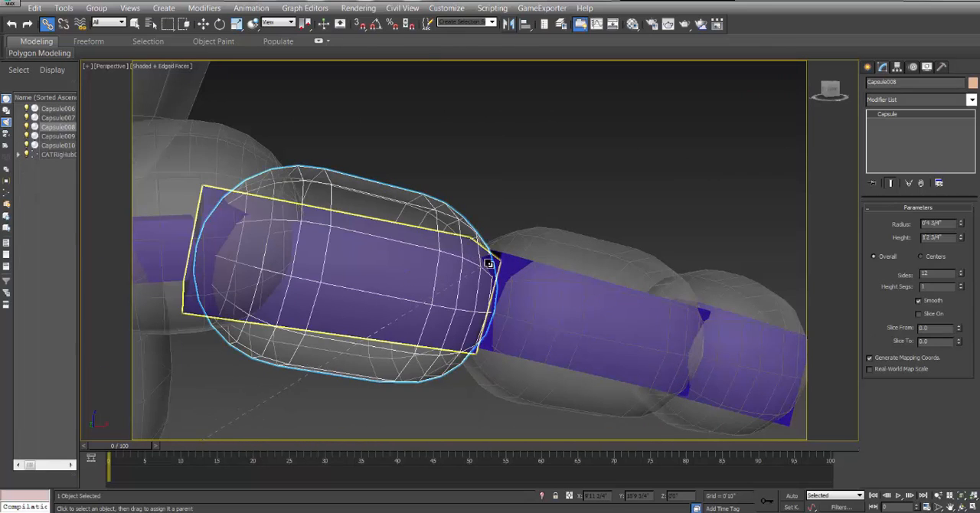
left_click_drag(488, 264, 488, 264)
left_click_drag(580, 256, 515, 263)
middle_click_drag(692, 299, 458, 258)
left_click_drag(580, 265, 640, 397)
Inspect the green bone inside the shoulder capsule to find out its name.
middle_click_drag(245, 242, 703, 261)
middle_click_drag(464, 220, 734, 223)
middle_click_drag(395, 234, 627, 228)
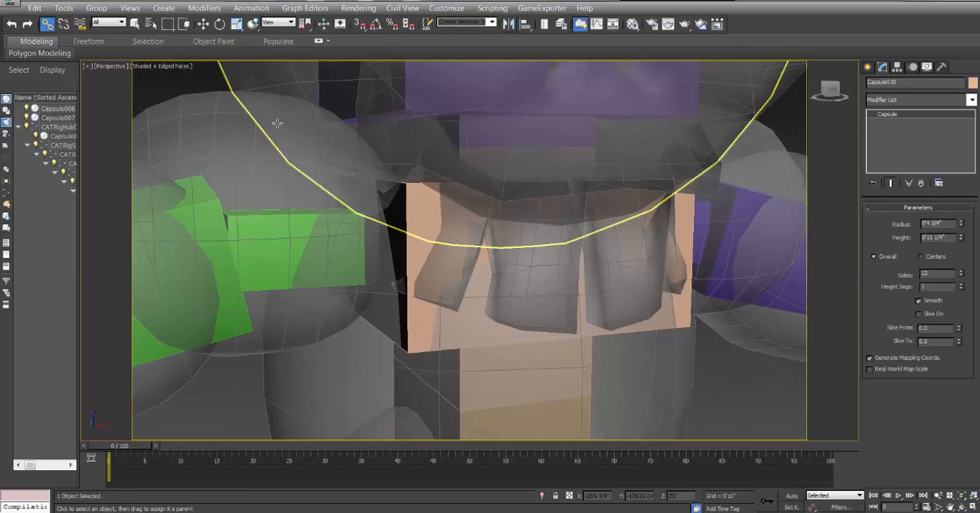
left_click(203, 24)
left_click(282, 231)
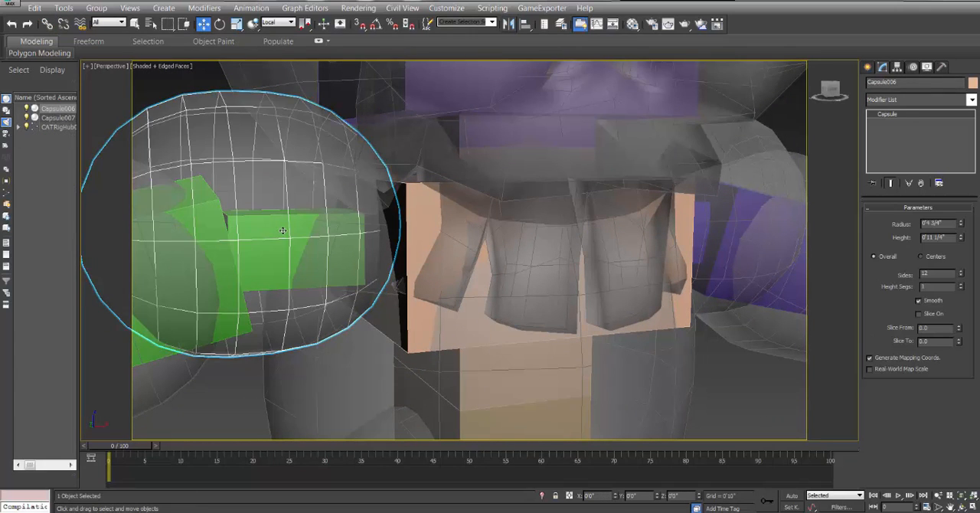
left_click(282, 231)
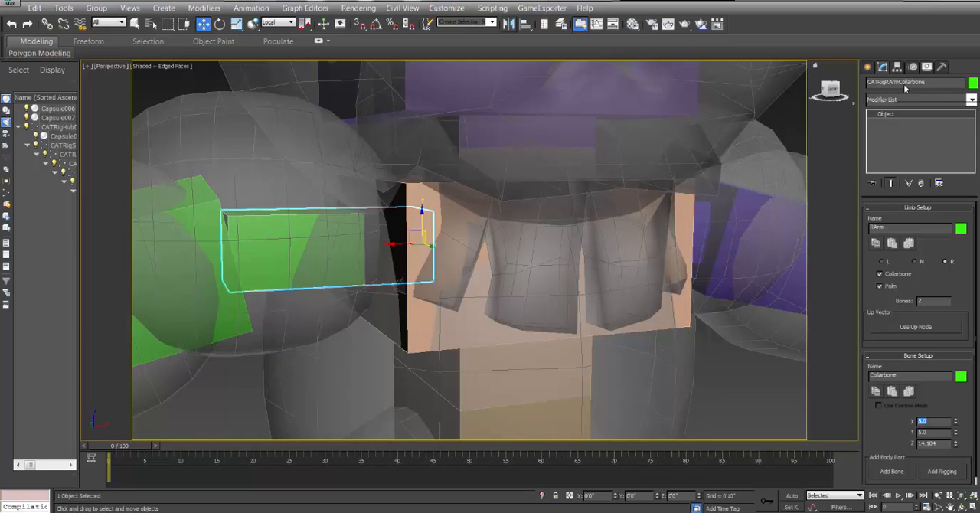
middle_click_drag(190, 161, 256, 199)
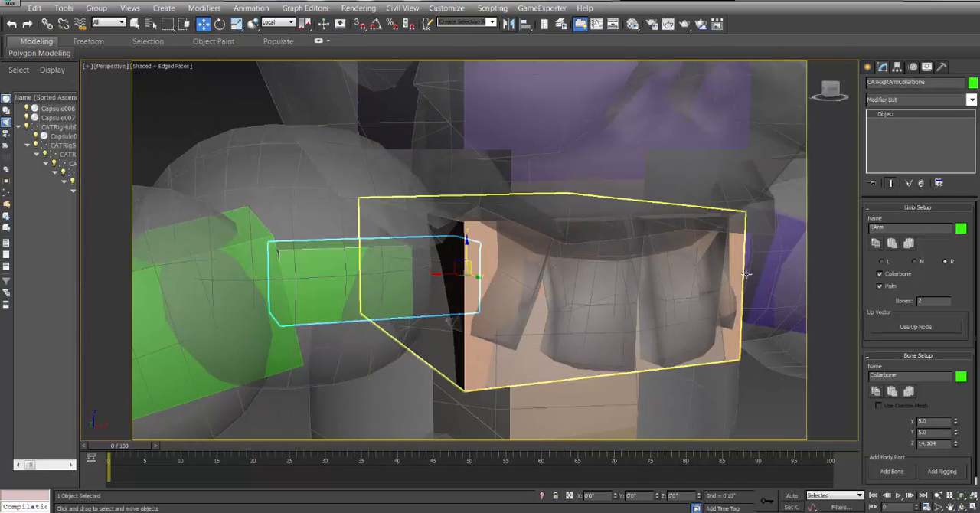
scroll(448, 222, "down", 3)
Link the green arm's shoulder capsule to CATRigRArmCollarbone, choosing the parent by name.
left_click(366, 197)
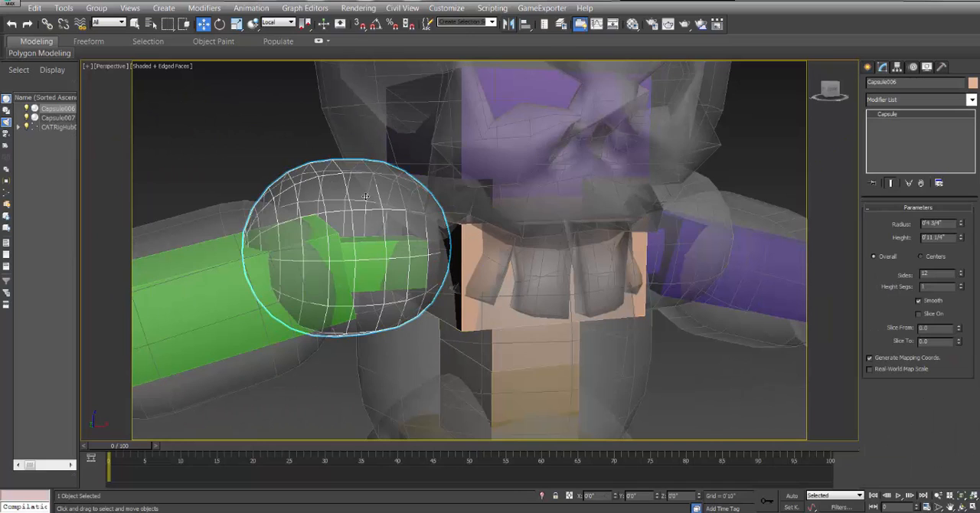
left_click(151, 24)
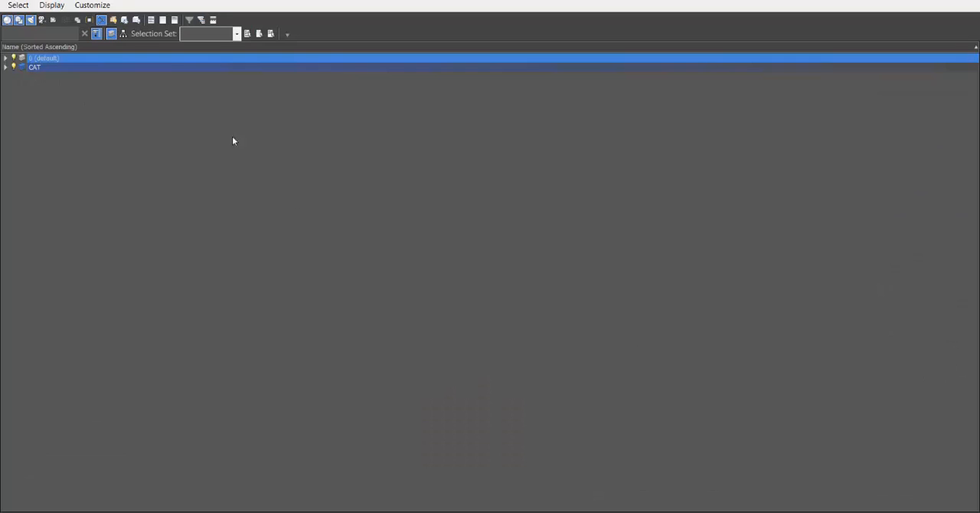
left_click(6, 67)
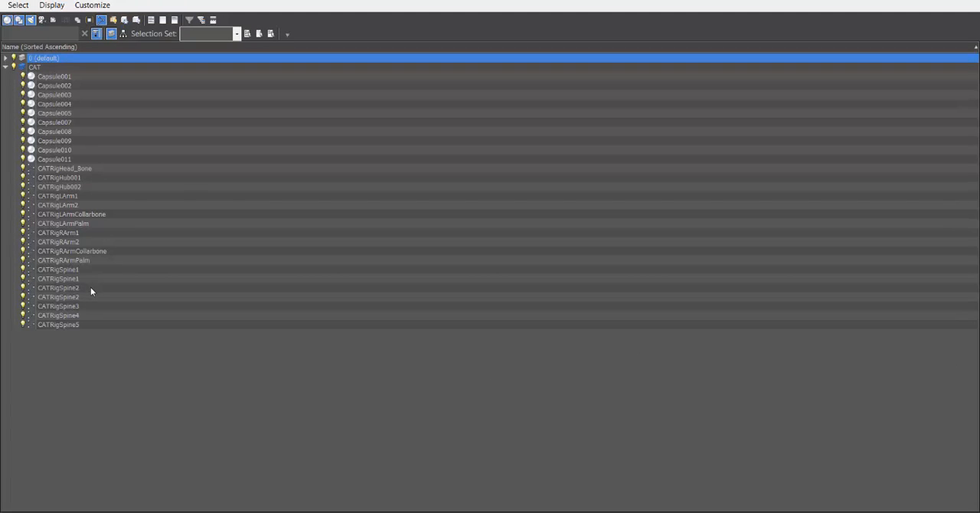
left_click(94, 253)
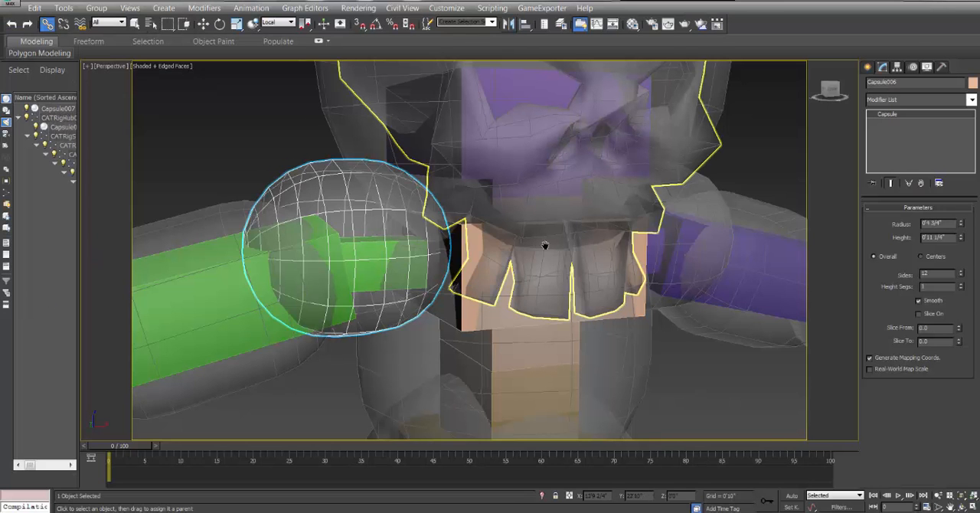
Link the purple arm's shoulder capsule to CATRigLArmCollarbone, choosing the parent by name.
middle_click_drag(545, 245, 408, 236)
left_click(448, 191)
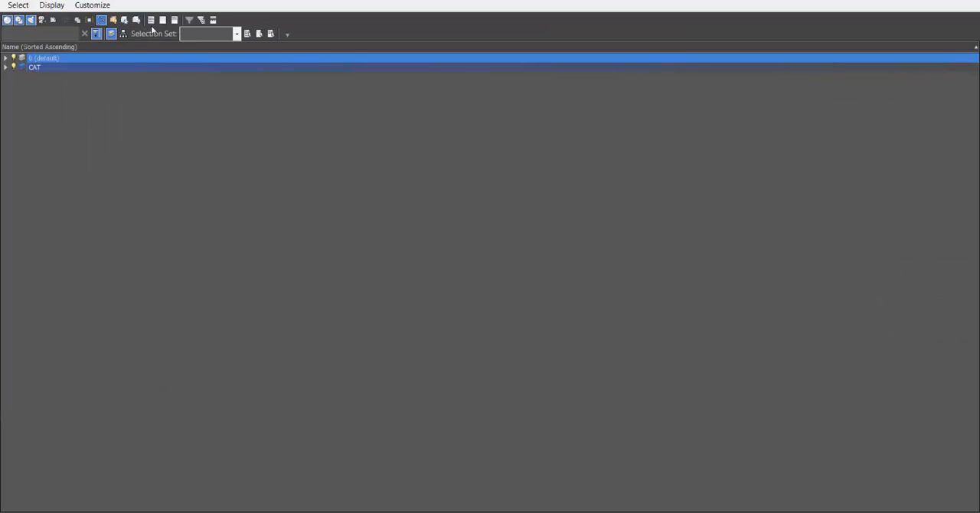
left_click(6, 68)
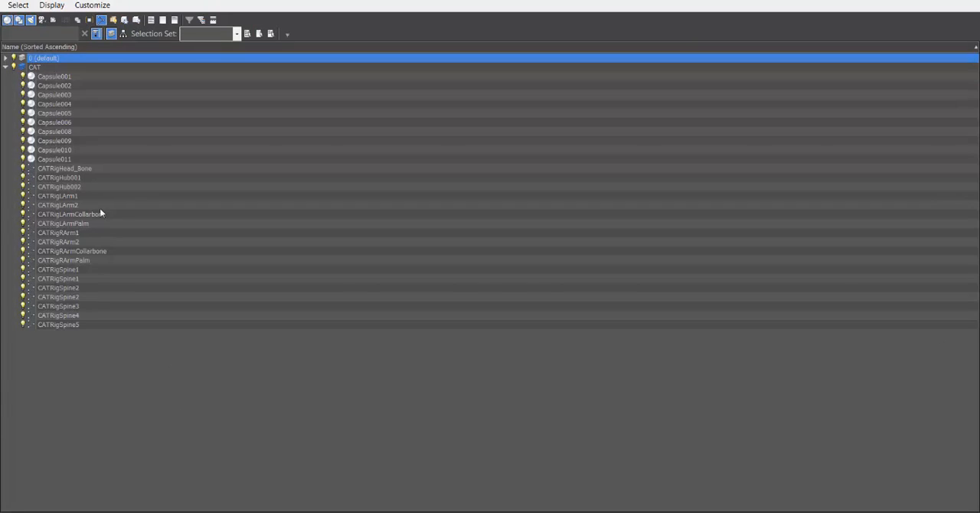
left_click(76, 214)
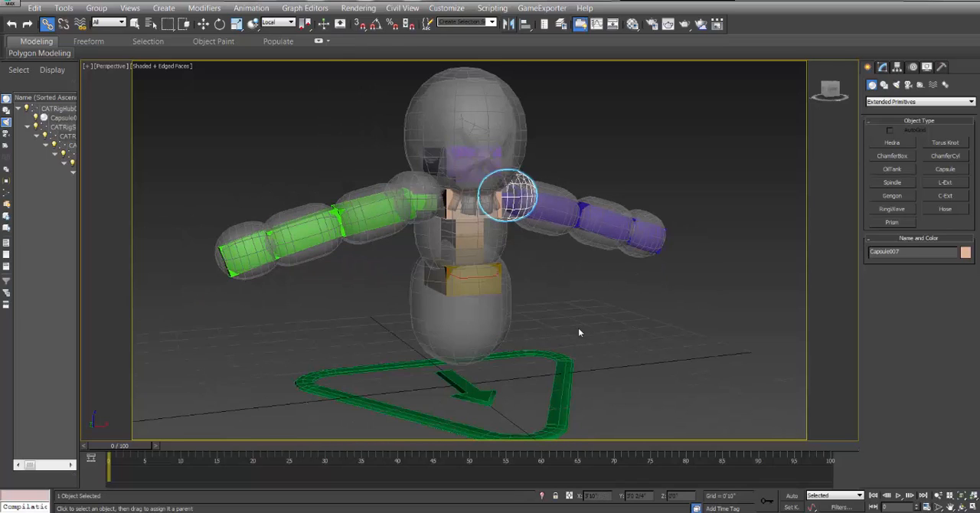
Add a CATMotion layer to the green triangular rig base and open the CATMotion editor.
left_click(556, 354)
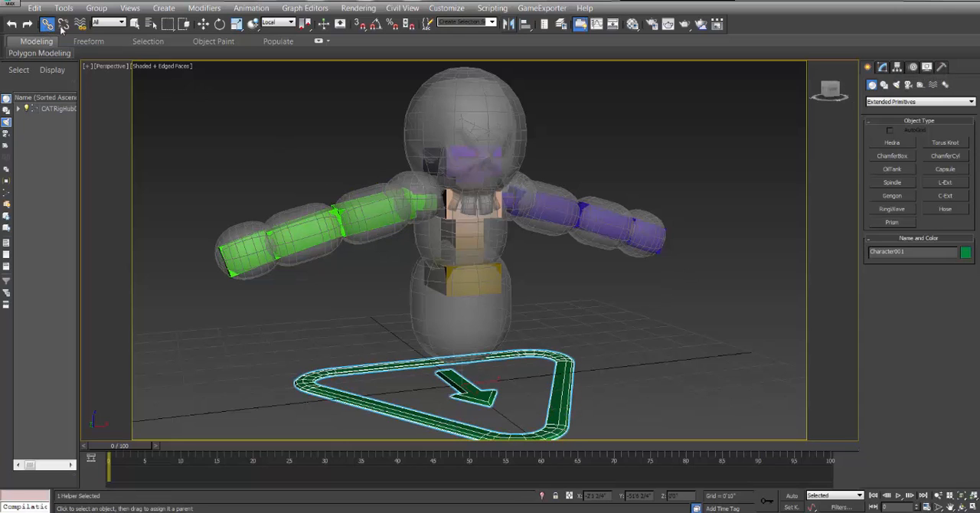
left_click(203, 25)
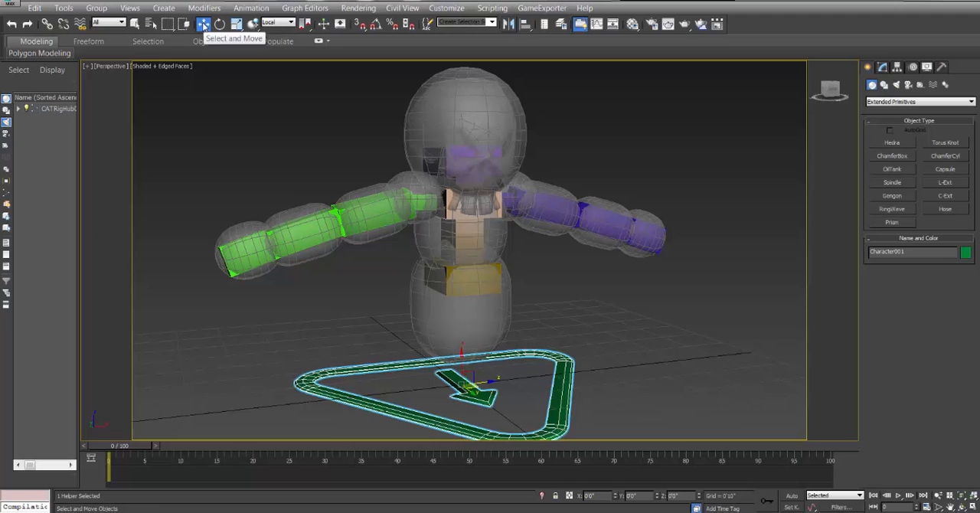
middle_click(540, 278, "alt")
middle_click_drag(589, 315, 577, 305)
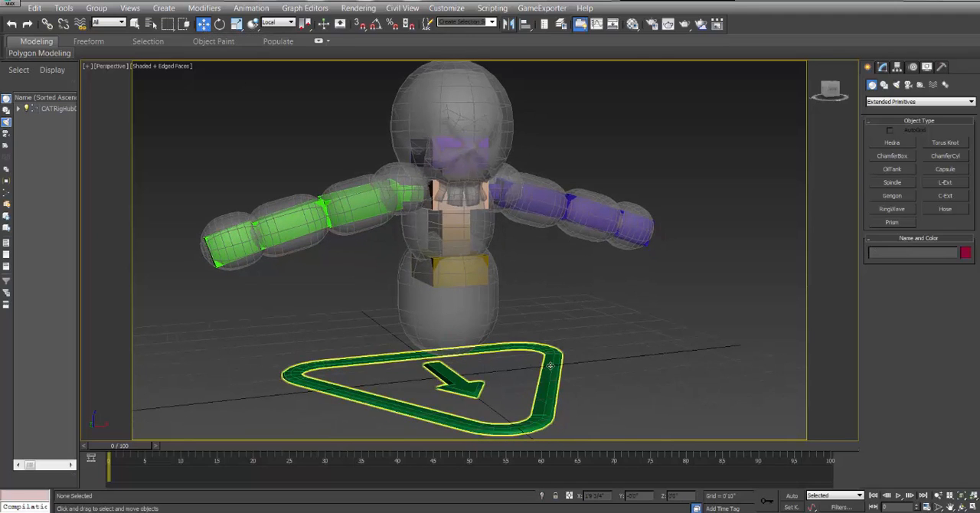
left_click(913, 68)
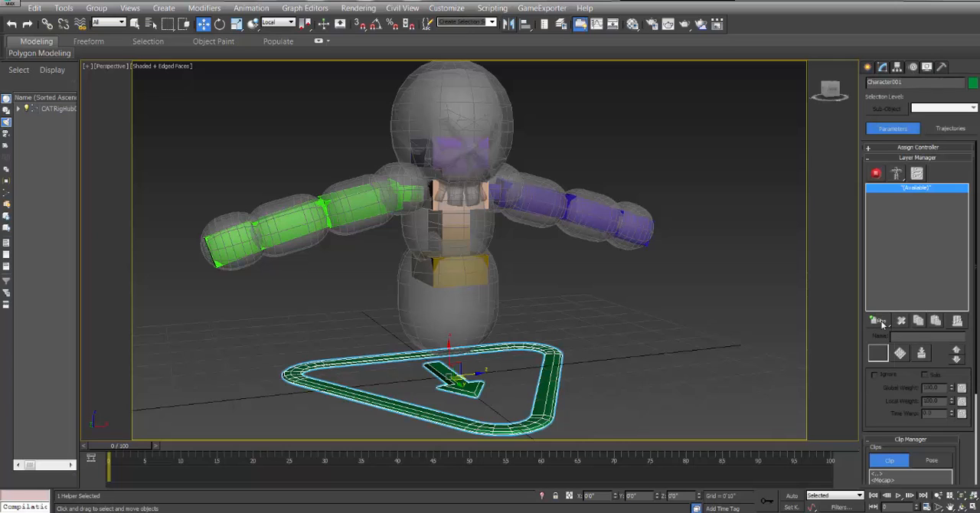
left_click_drag(881, 322, 880, 385)
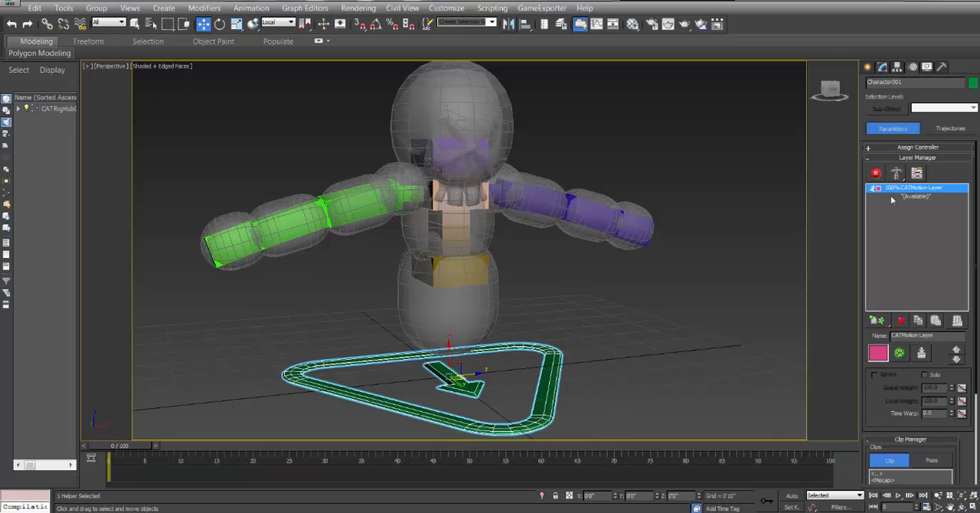
left_click(899, 353)
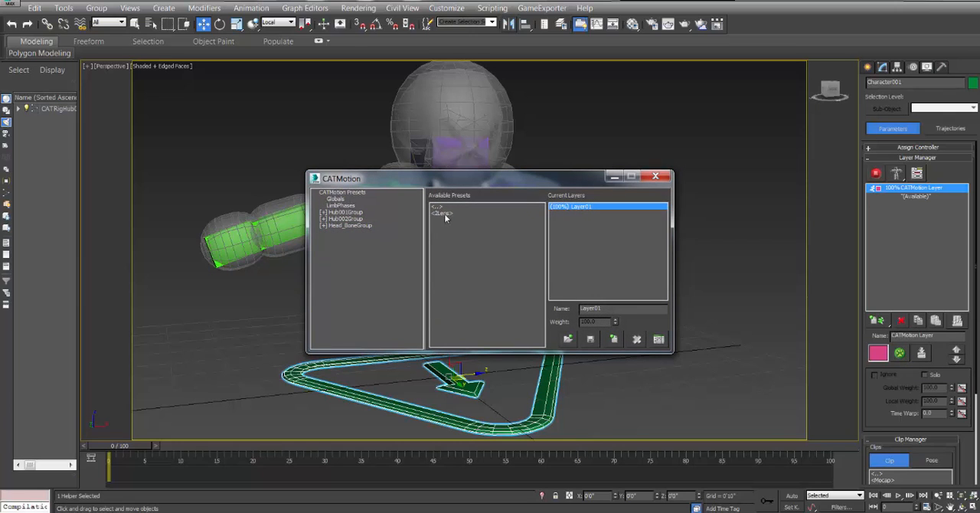
Load the 2Legs preset GameCharRun into the existing CATMotion layer and close the CATMotion editor.
double_click(446, 213)
left_click(460, 220)
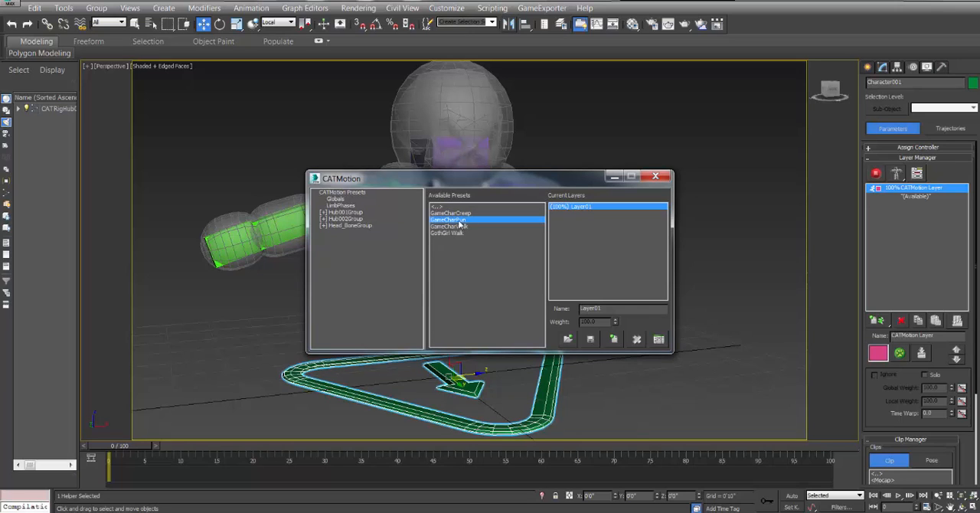
double_click(459, 221)
left_click(545, 248)
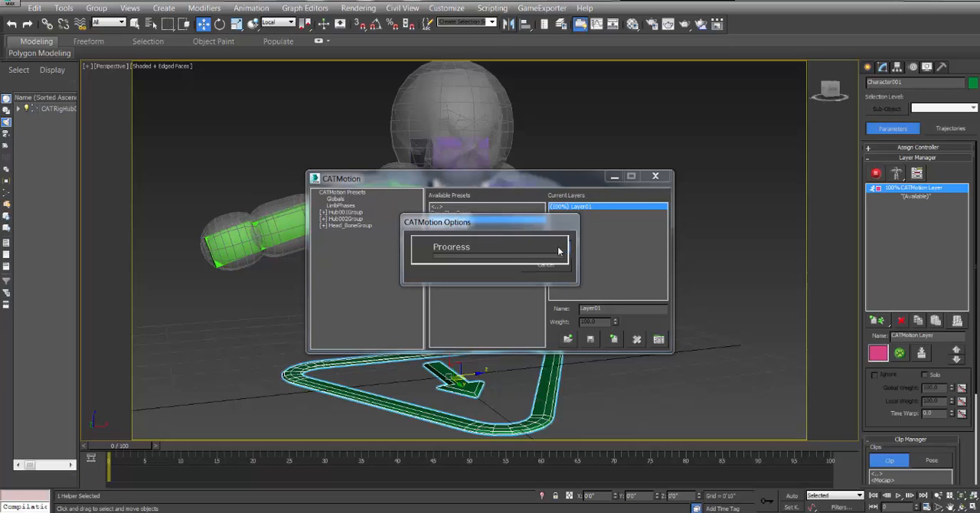
left_click(654, 177)
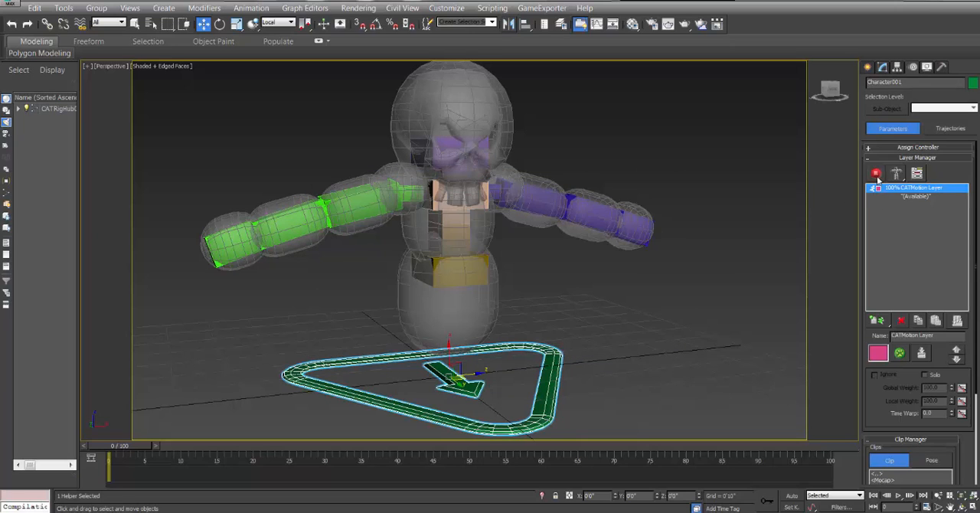
Preview the run cycle in animation mode, return to frame 0 and switch the rig back to setup mode.
left_click(875, 173)
left_click(897, 496)
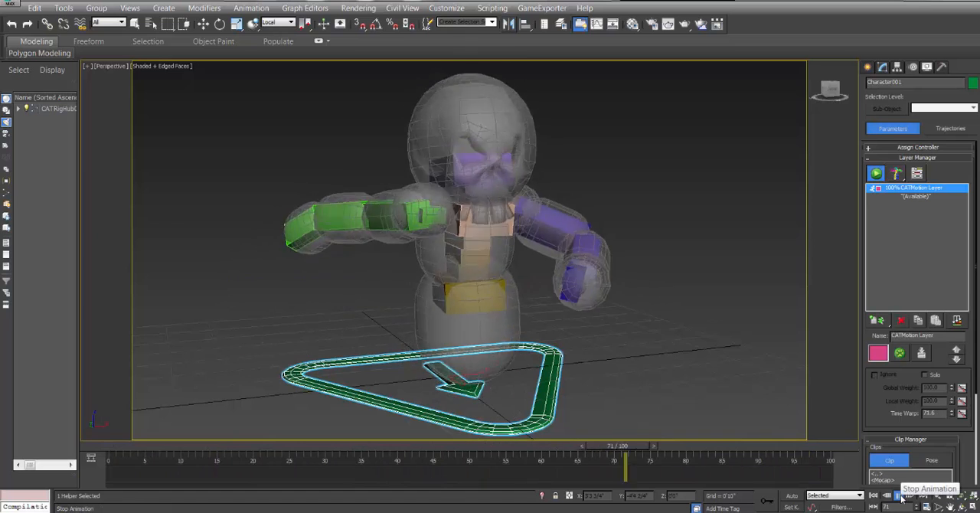
left_click_drag(817, 447, 119, 447)
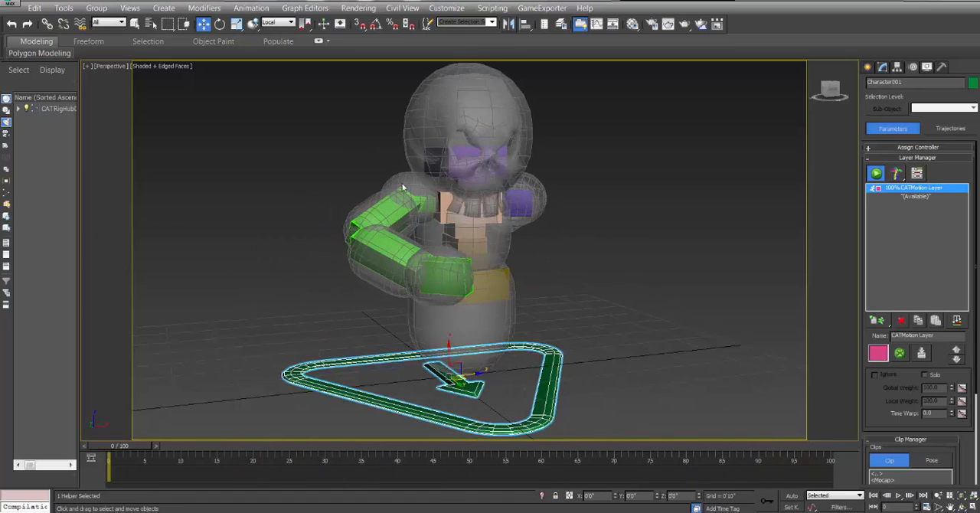
left_click(875, 173)
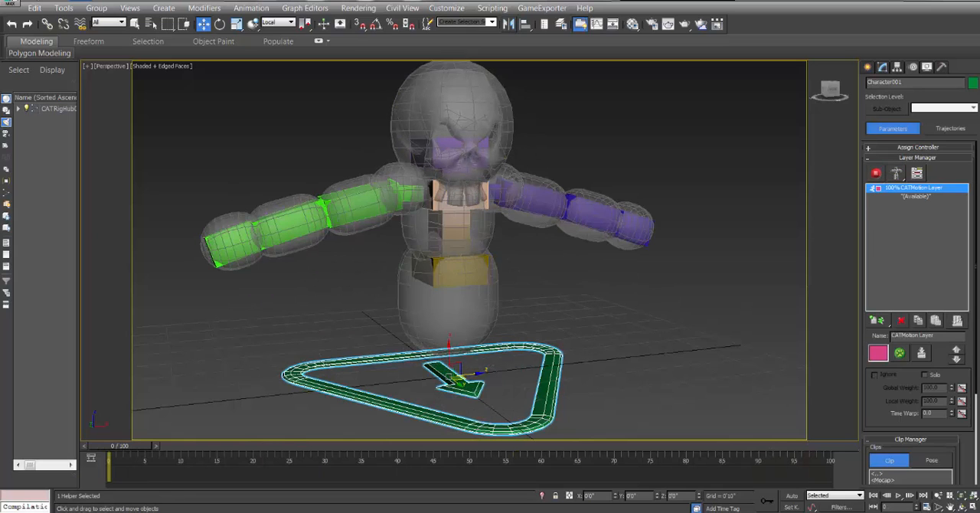
Save the scene as a new file named Grim_Example_Video in the Grim_Reaper_Cloth_Example folder.
left_click(10, 3)
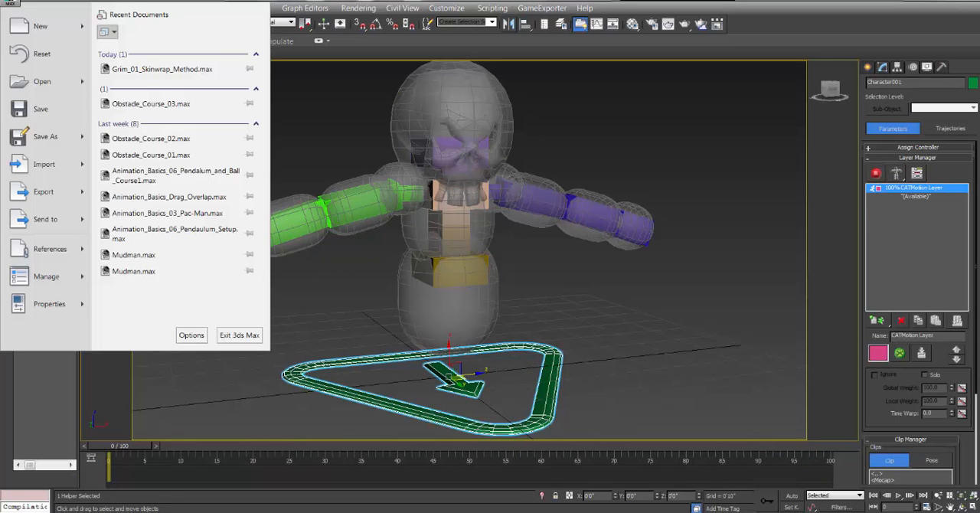
left_click(47, 137)
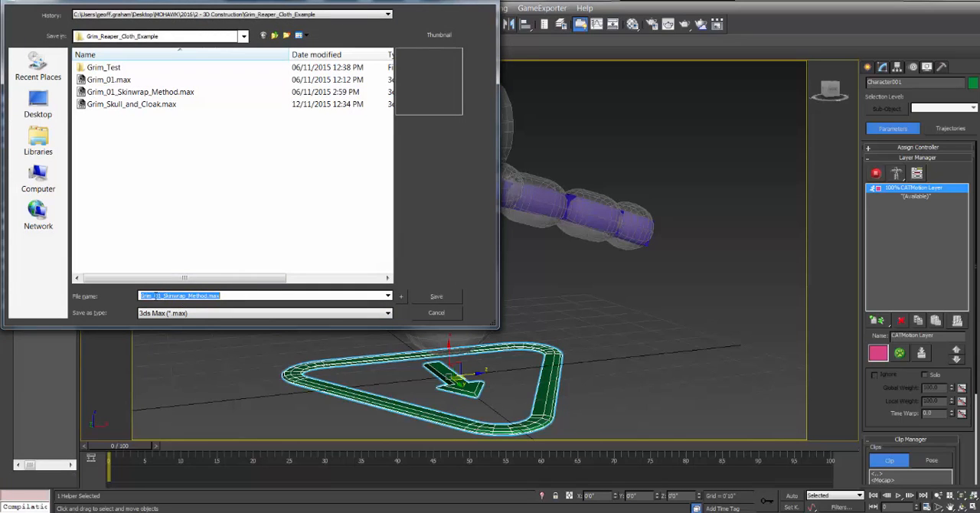
left_click_drag(155, 295, 241, 296)
type("Example_Video")
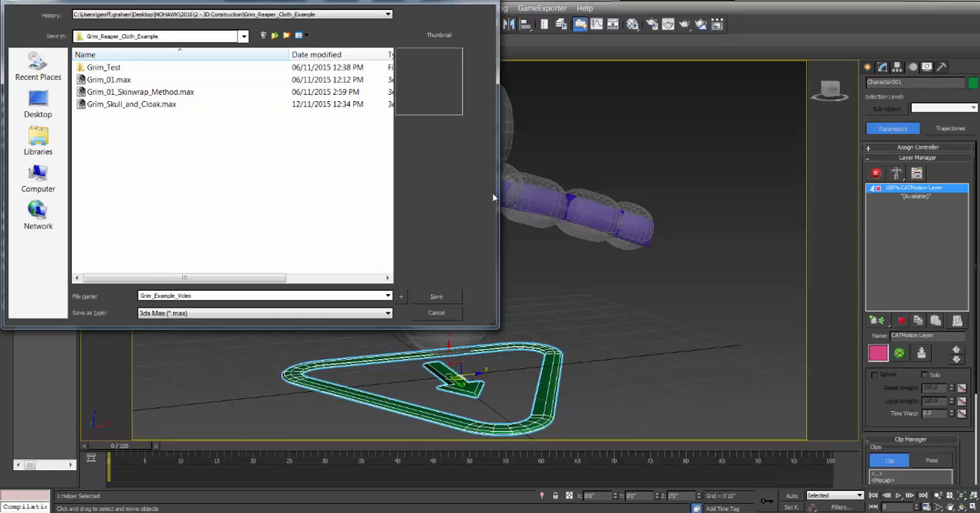
left_click(450, 295)
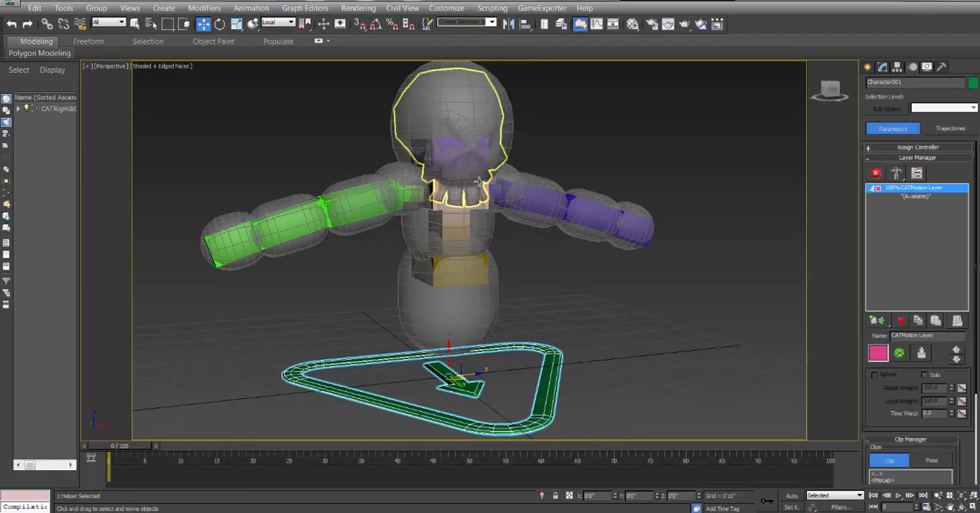
Unhide all objects in the scene and hide the ground plane Plane001 again.
middle_click_drag(569, 209, 571, 234)
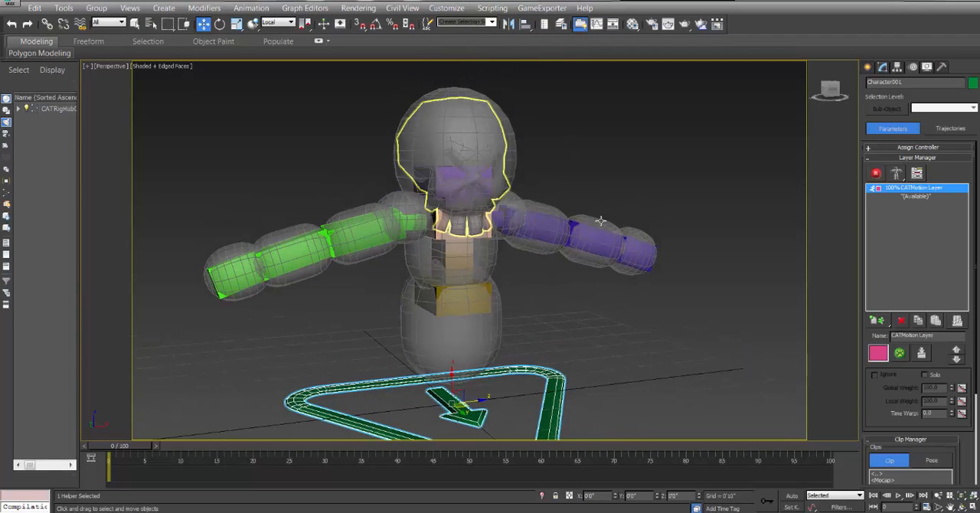
right_click(539, 287)
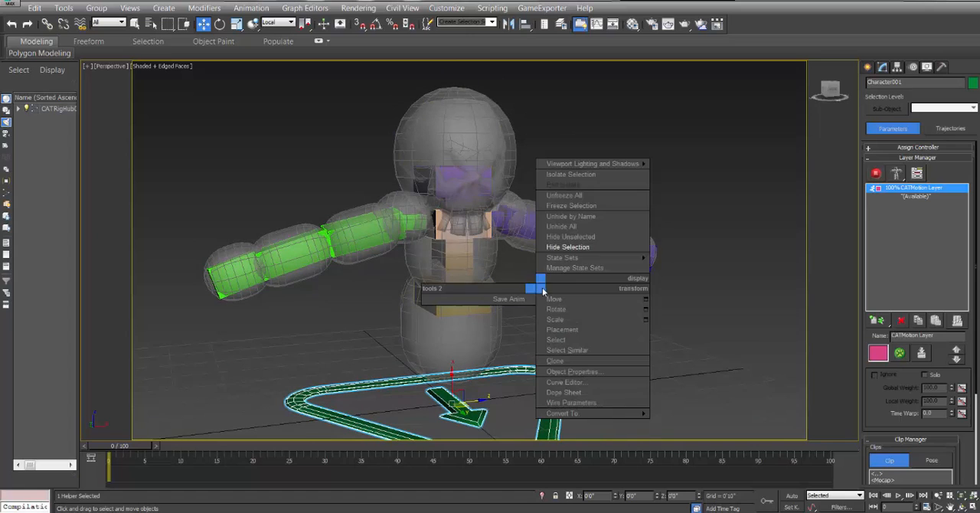
left_click(563, 226)
left_click(719, 252)
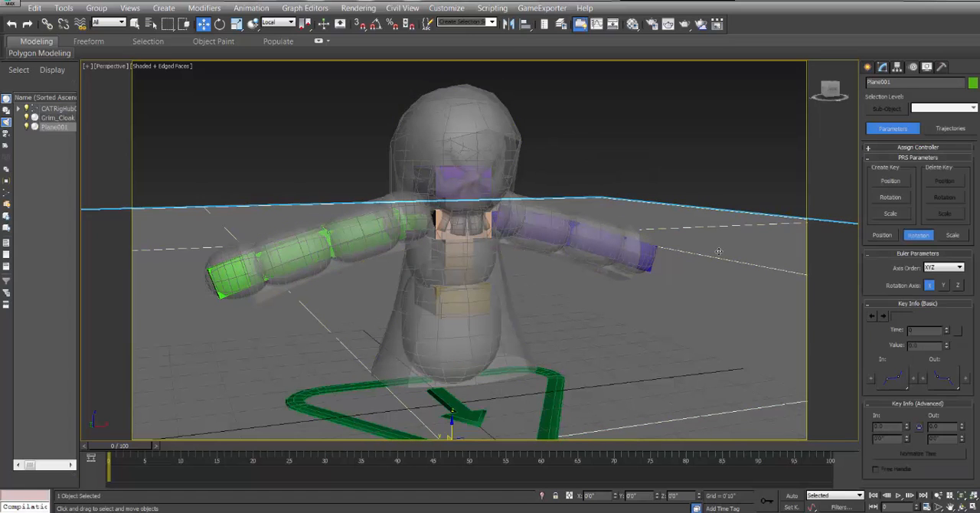
right_click(720, 252)
left_click(741, 211)
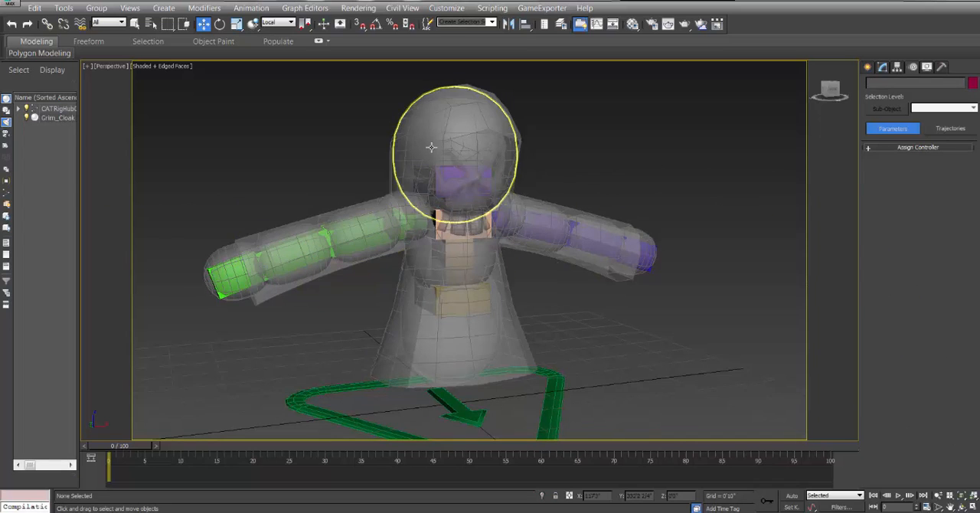
Examine how the cloak fits over the rig's capsules, especially around the hand capsule at the end of the green arm.
left_click(391, 345)
middle_click_drag(388, 312, 406, 306, "alt")
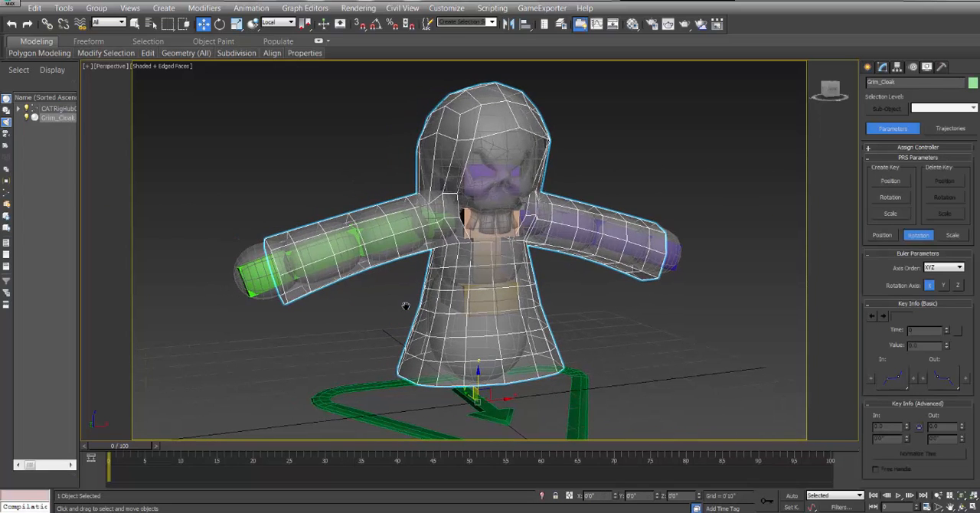
middle_click_drag(329, 307, 405, 343)
scroll(405, 344, "up", 5)
left_click(325, 289)
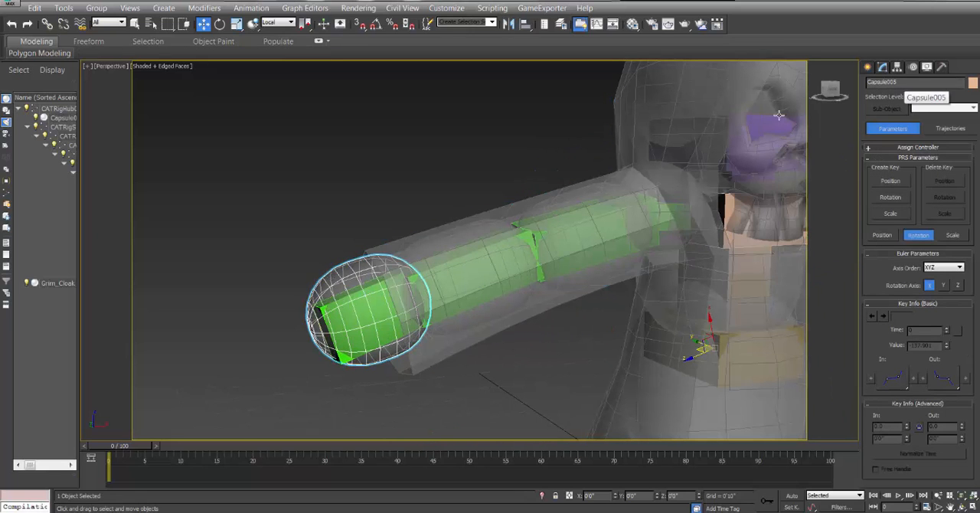
middle_click_drag(604, 246, 378, 198)
scroll(461, 237, "down", 6)
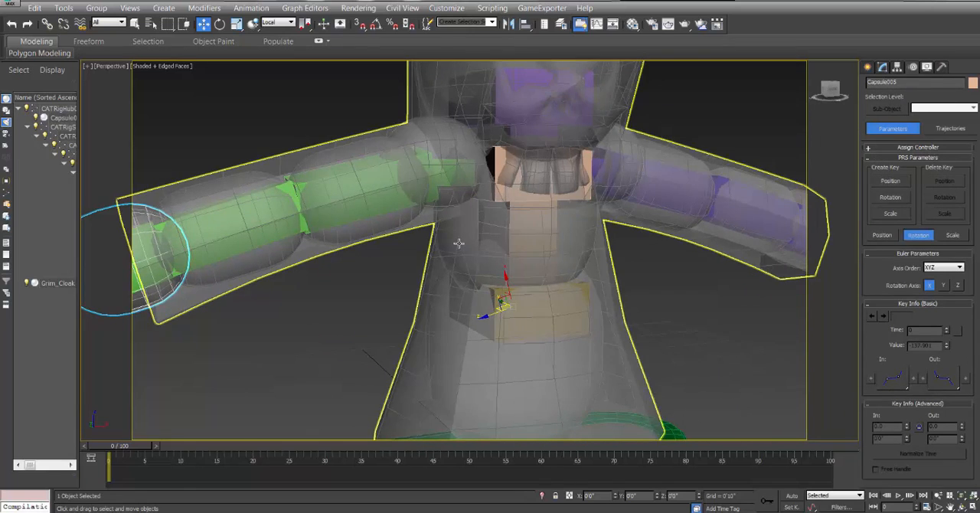
left_click(407, 284)
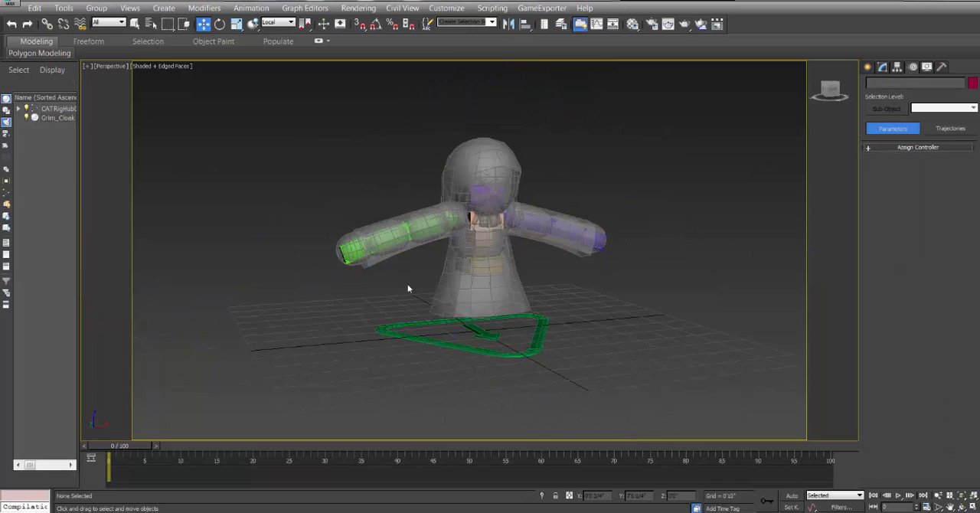
left_click(342, 249)
left_click(338, 239)
left_click(342, 242)
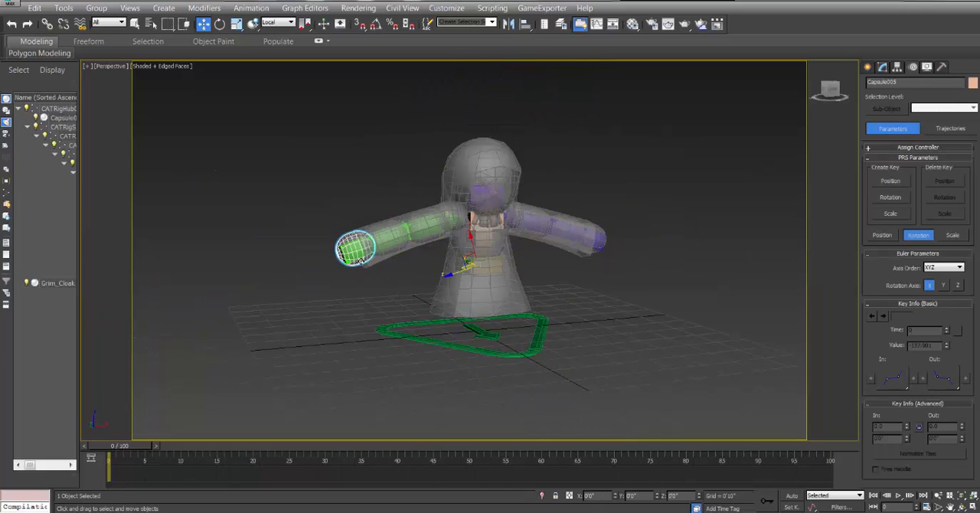
scroll(383, 280, "up", 3)
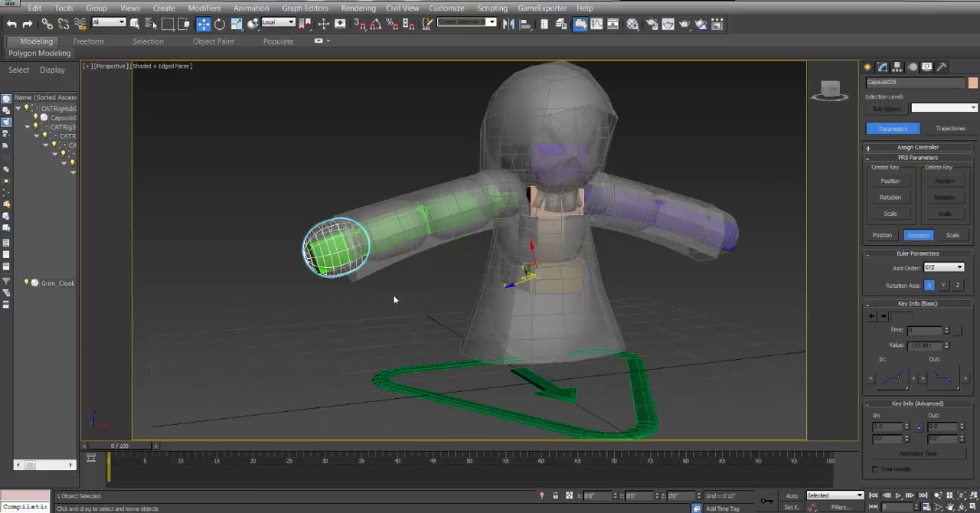
middle_click_drag(405, 304, 374, 304)
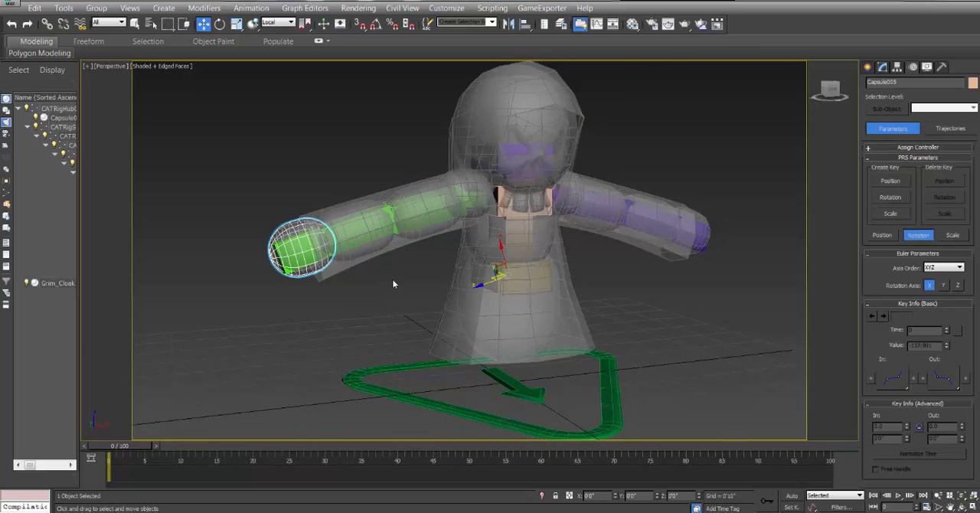
middle_click_drag(393, 283, 393, 302)
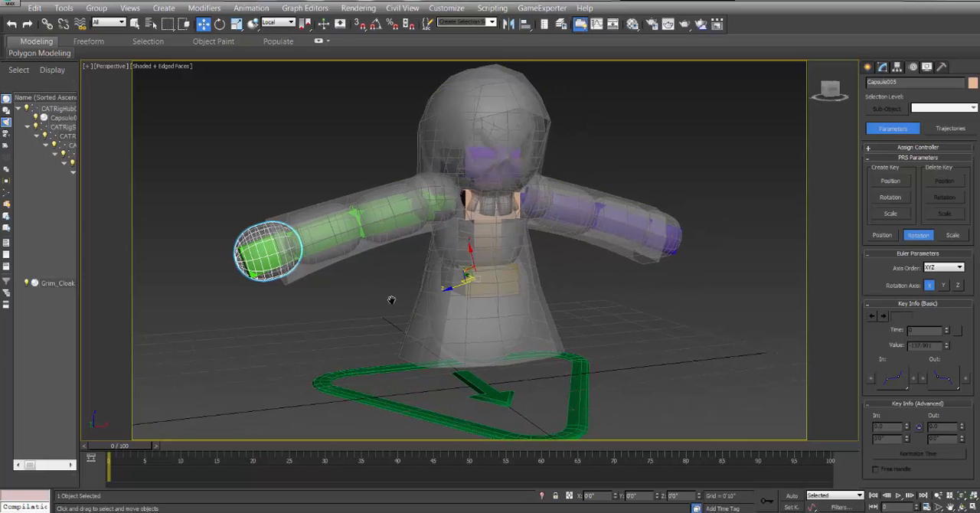
left_click(605, 141)
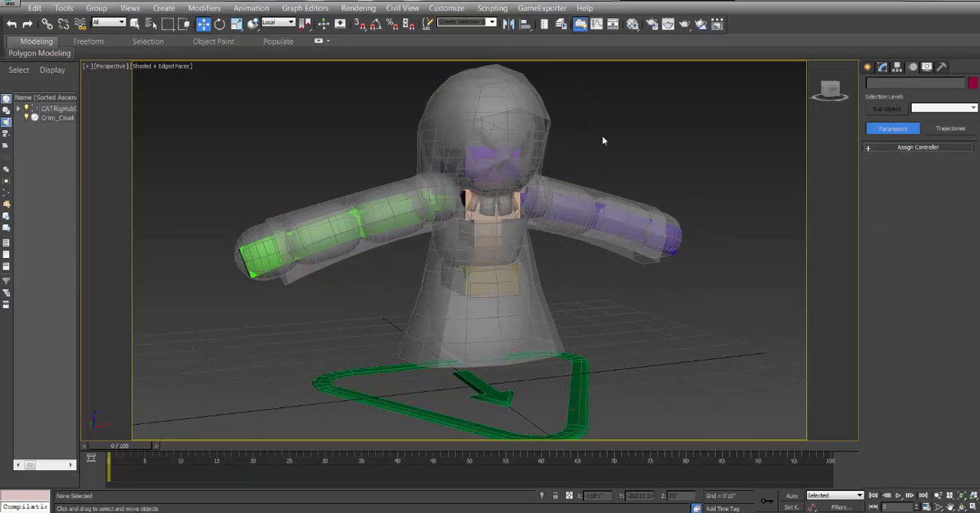
Turn off the see-through display of Grim_Cloak and deselect it.
left_click(420, 334)
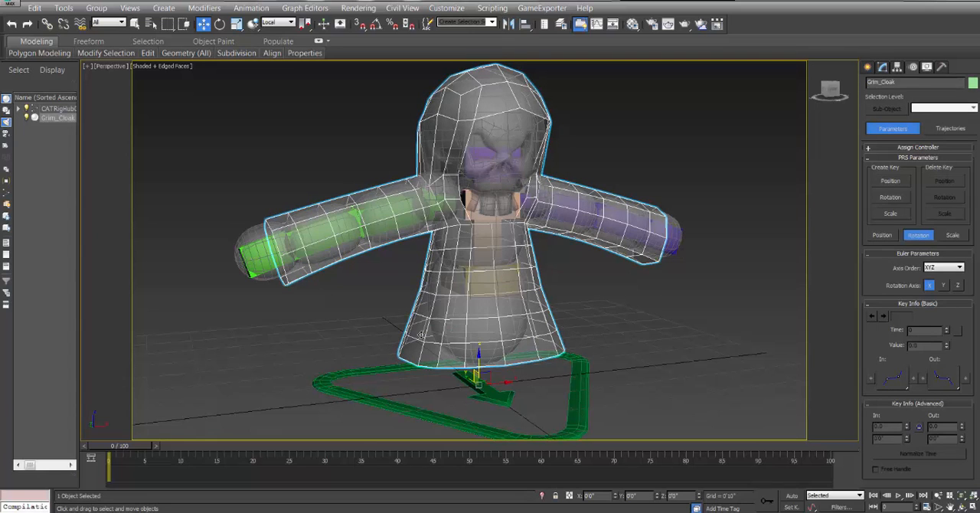
key("alt+x")
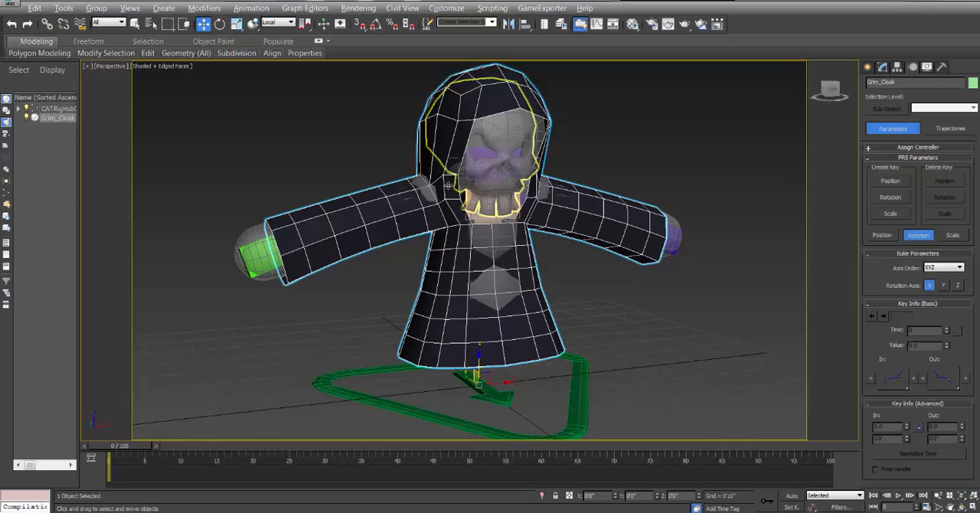
left_click(365, 292)
left_click(438, 321)
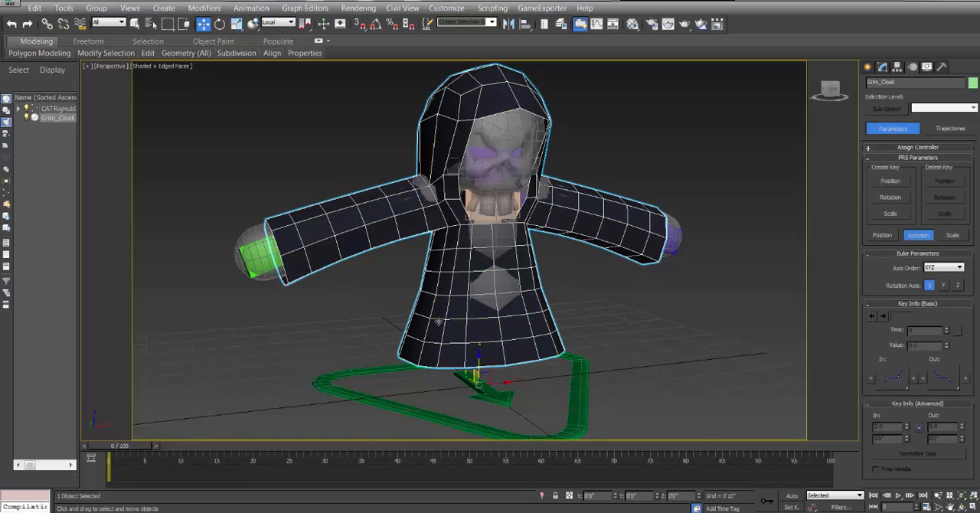
left_click(641, 158)
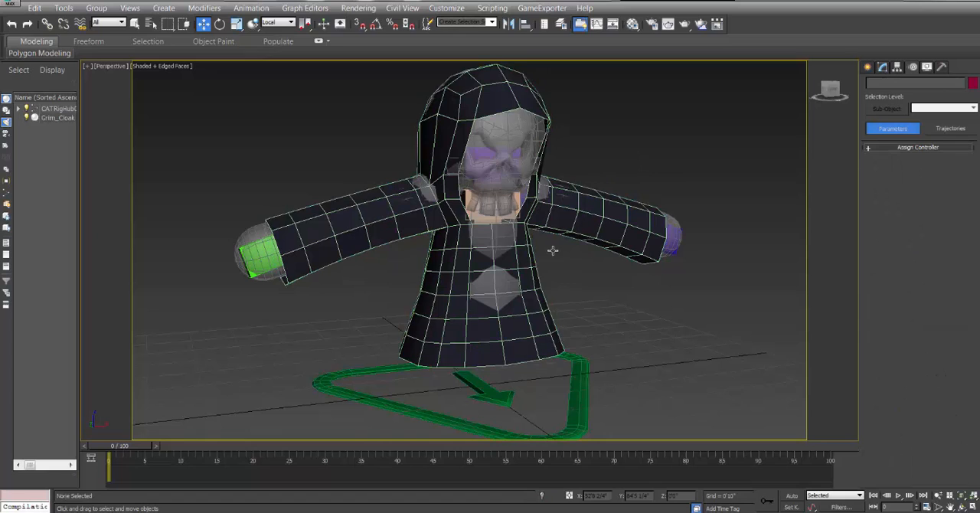
Apply a Cloth modifier to Grim_Cloak.
left_click(468, 314)
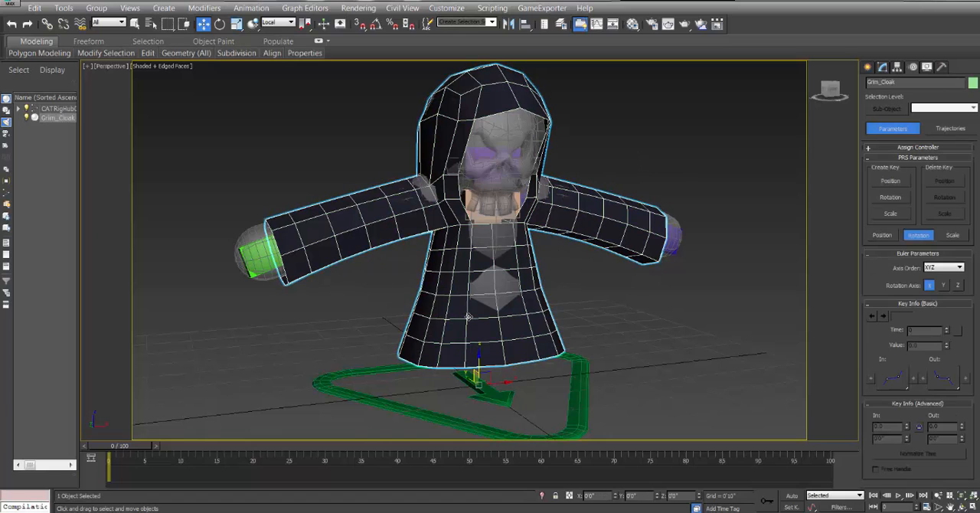
left_click(882, 68)
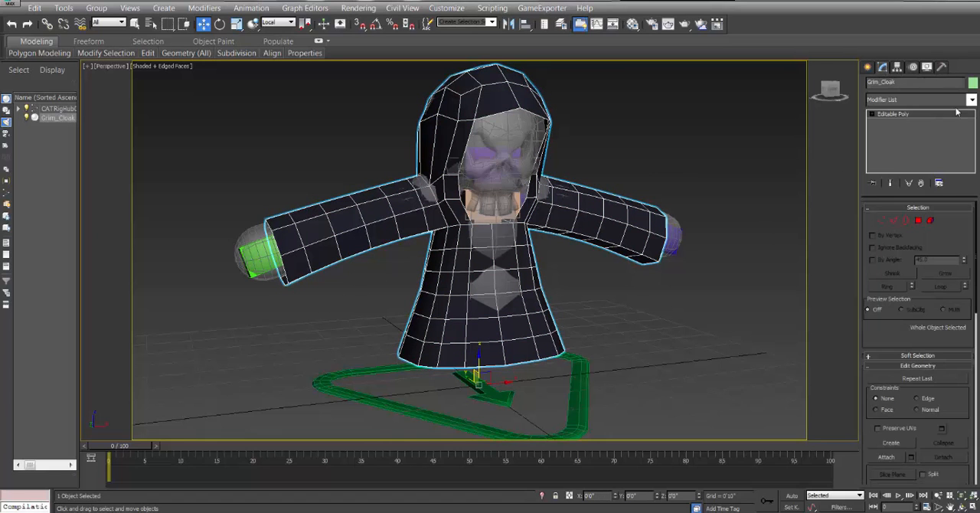
left_click(971, 100)
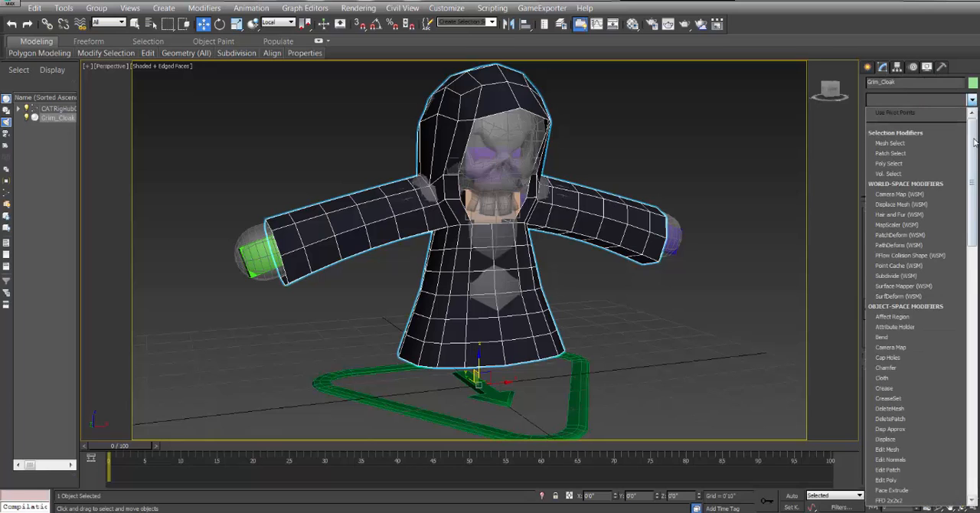
left_click_drag(975, 143, 973, 173)
left_click(891, 287)
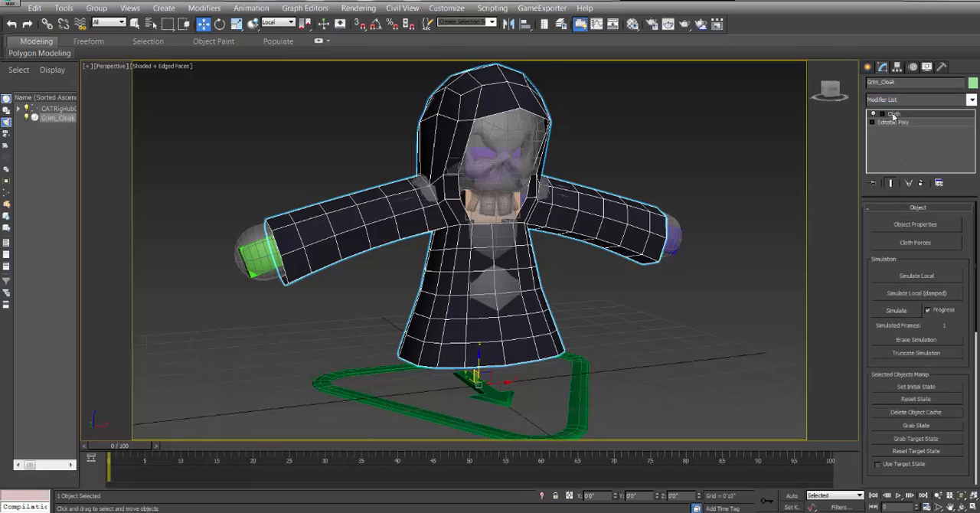
Add Capsule001 through Capsule011 from the CAT layer to the cloth simulation of Grim_Cloak.
left_click(914, 223)
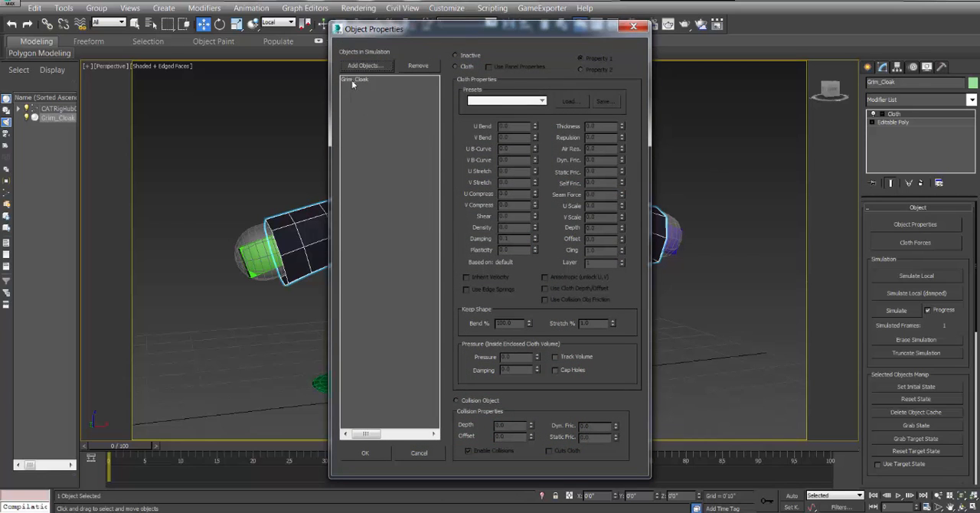
left_click_drag(421, 38, 576, 44)
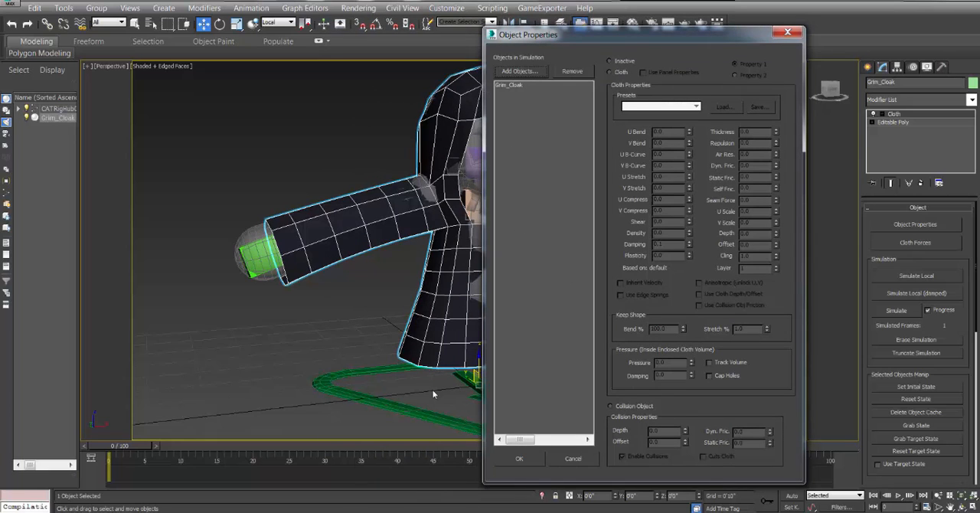
left_click(517, 74)
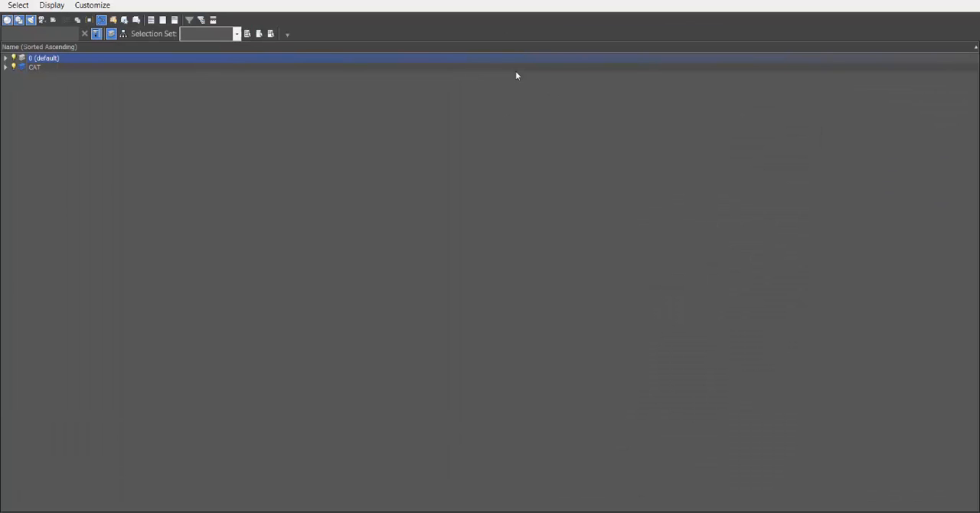
left_click(5, 58)
left_click(5, 58)
left_click(6, 67)
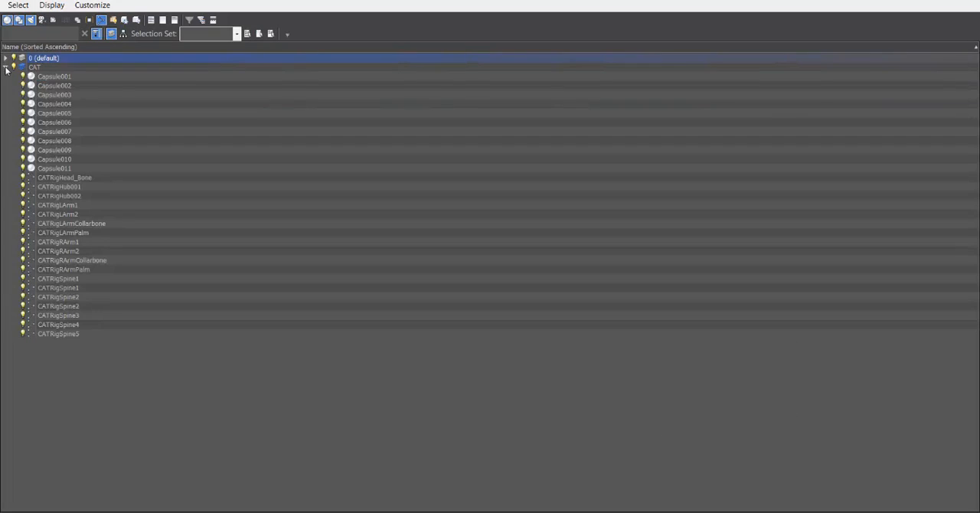
left_click(94, 77)
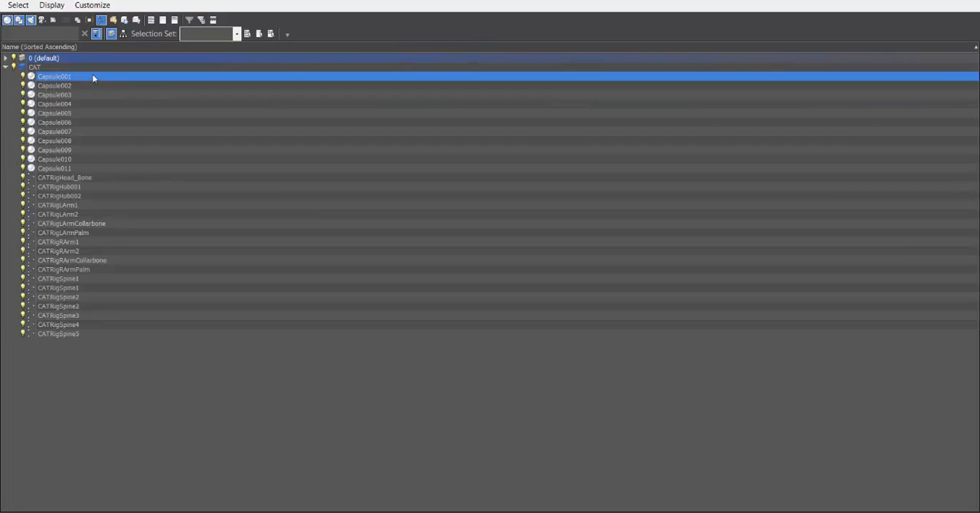
left_click(88, 161, "shift")
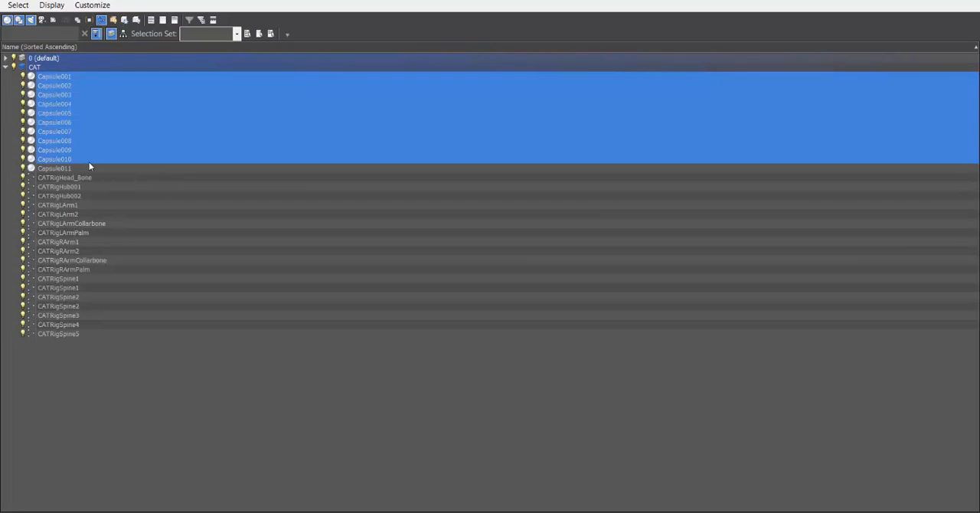
left_click(87, 166)
left_click(86, 77)
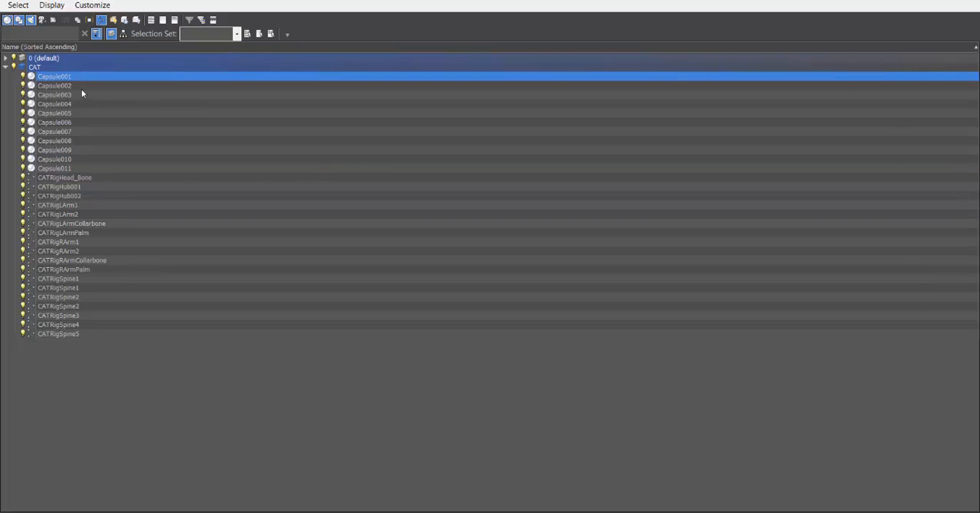
left_click(78, 167, "shift")
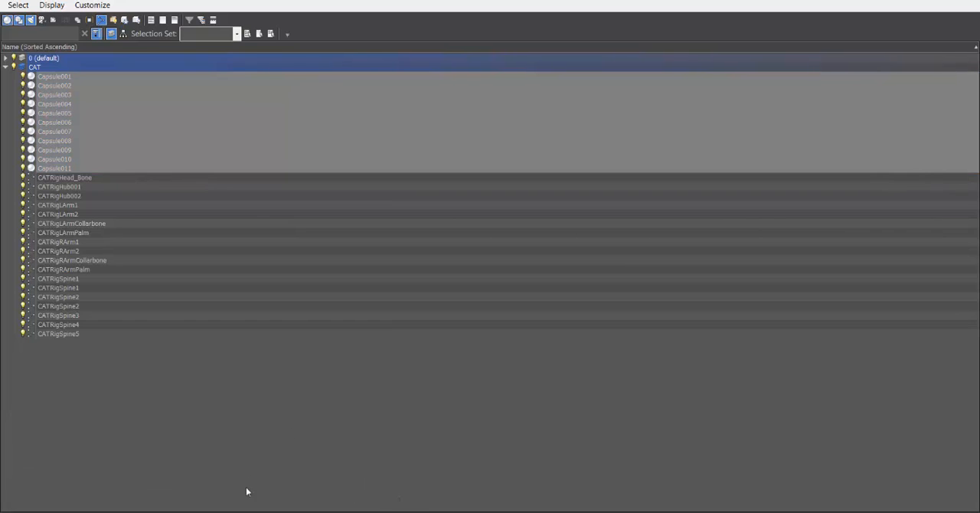
left_click_drag(940, 2, 342, 78)
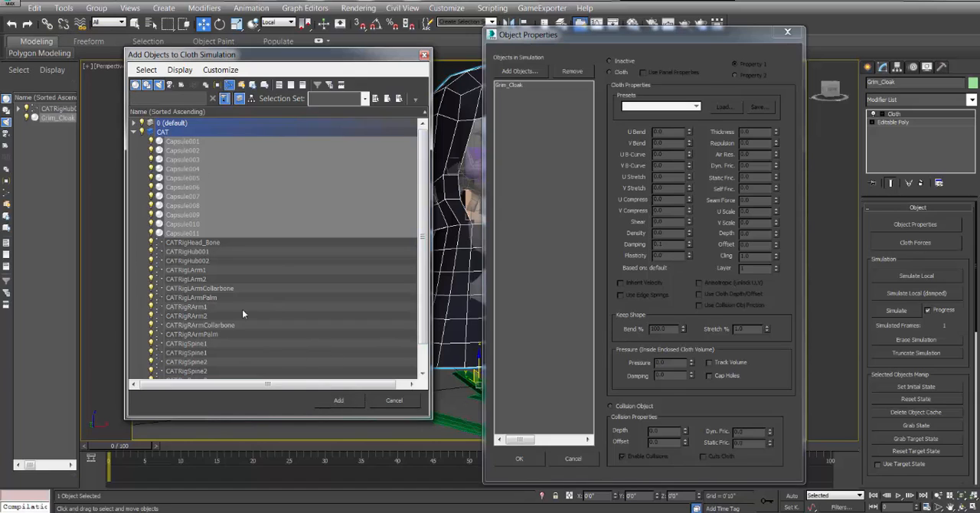
left_click(339, 400)
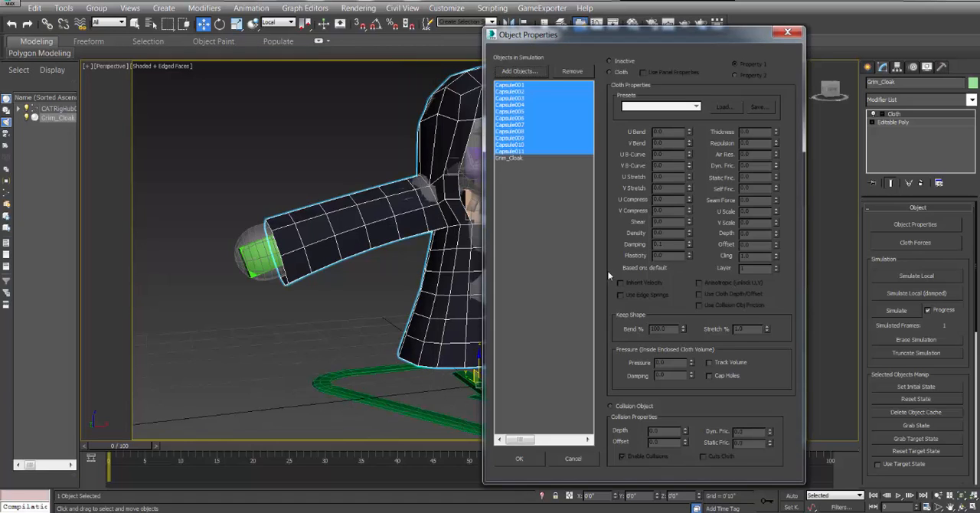
Define Grim_Cloak as Cloth in the simulation's object properties and give it the Flannel preset.
left_click(529, 86)
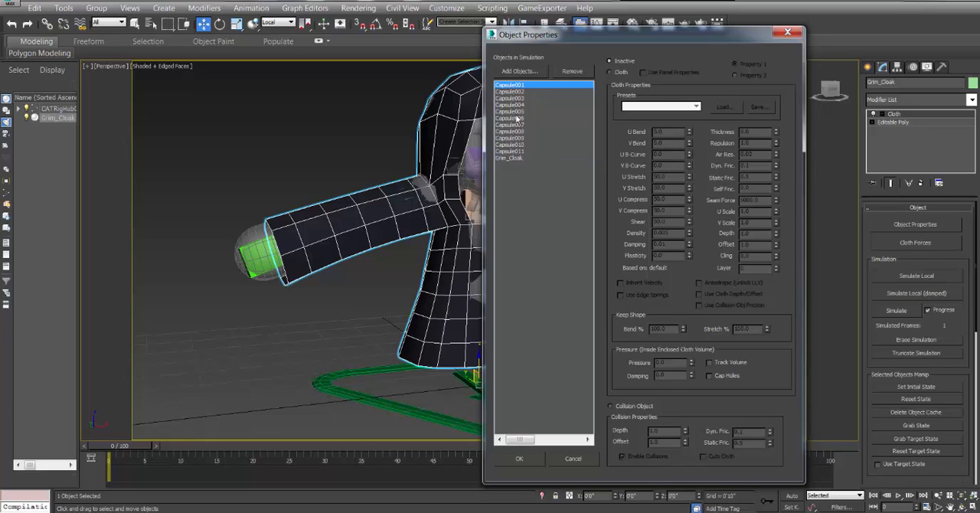
left_click(509, 158)
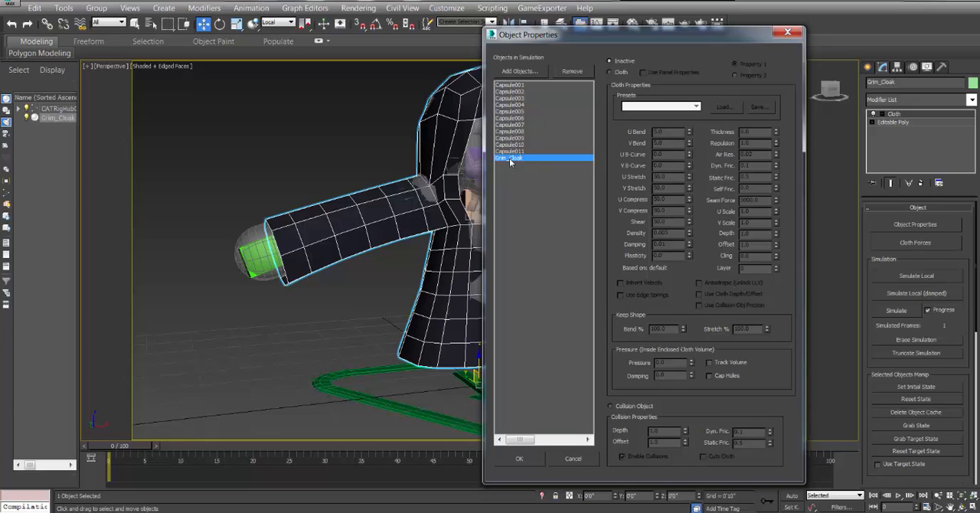
left_click(617, 72)
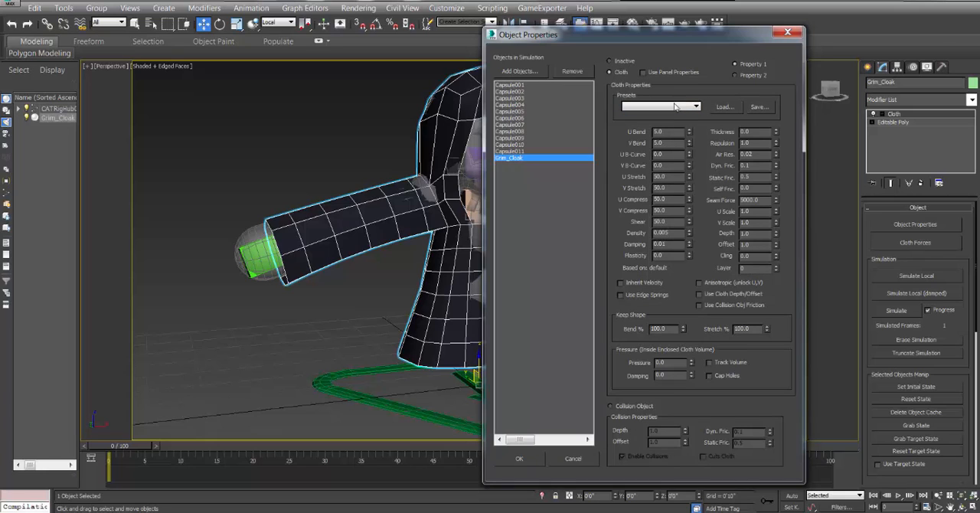
left_click(678, 107)
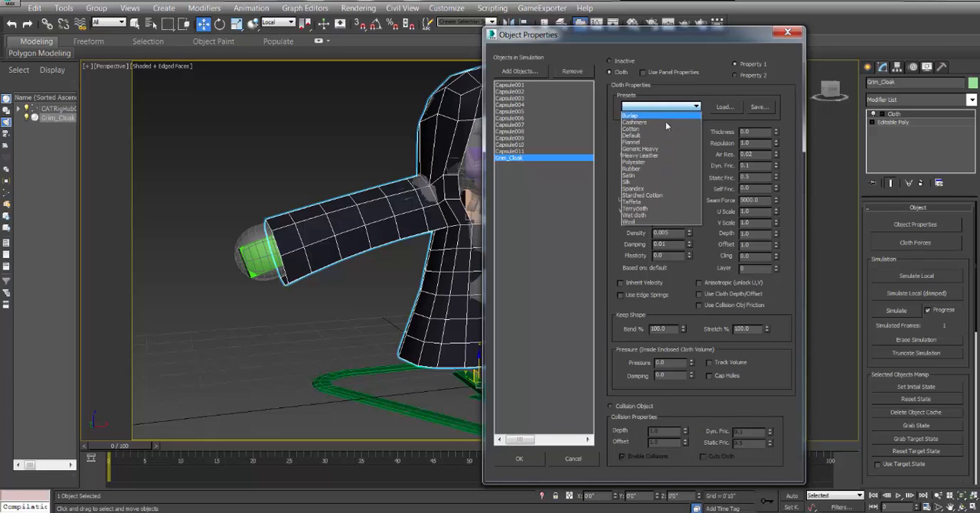
left_click(630, 143)
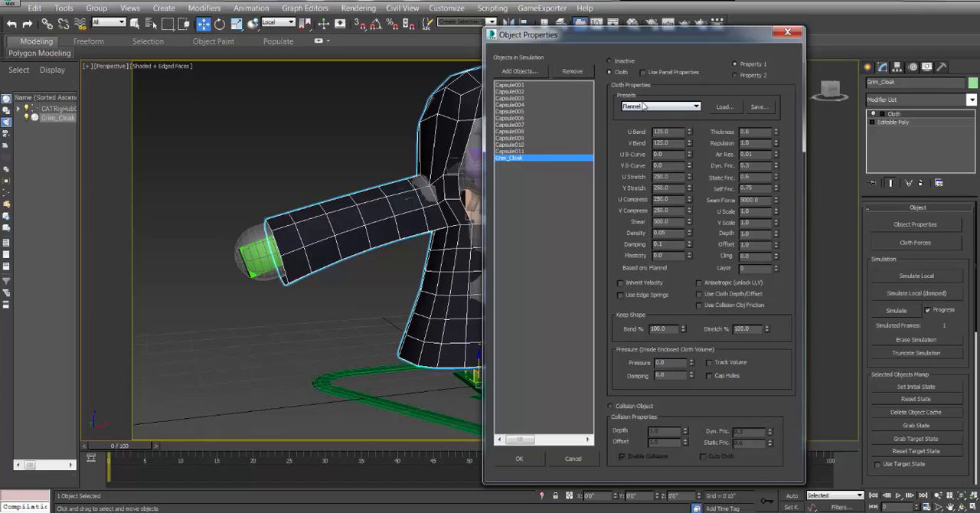
Define Capsule001 through Capsule011 as collision objects in the cloth simulation.
left_click(509, 86)
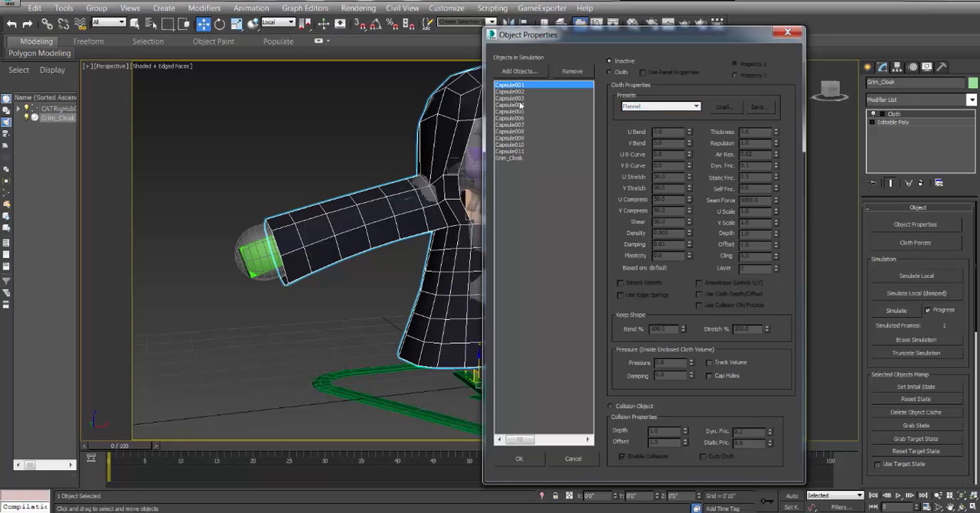
left_click(519, 152, "shift")
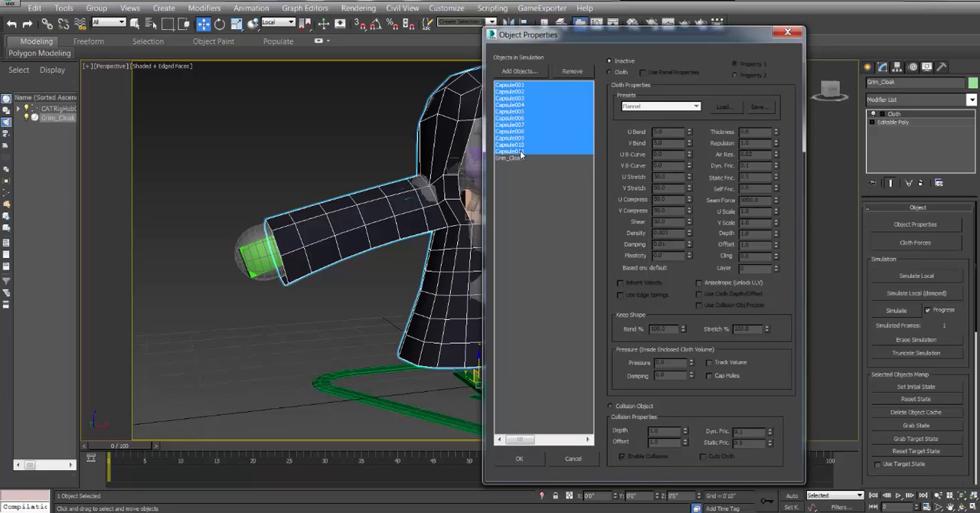
left_click(626, 406)
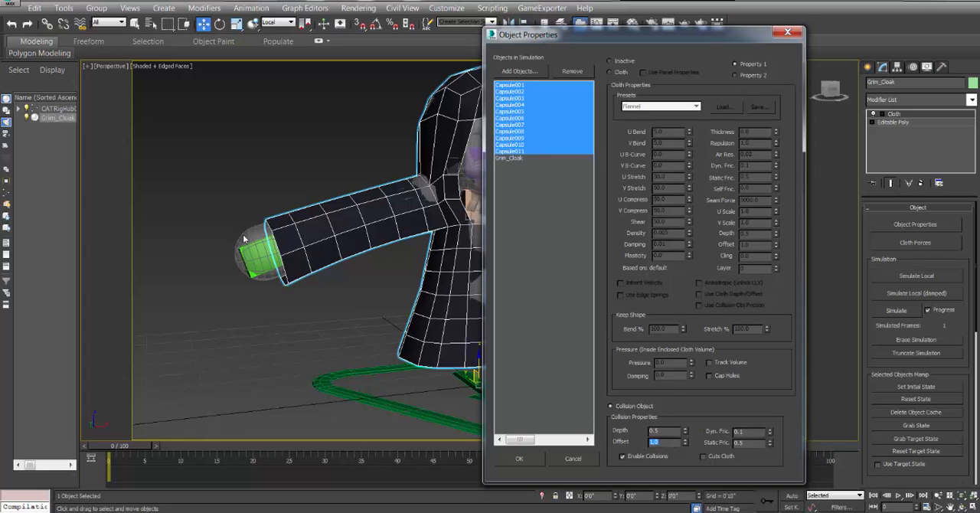
Accept the collision properties of Capsule001 through Capsule011 in the cloth simulation.
double_click(651, 442)
left_click(520, 460)
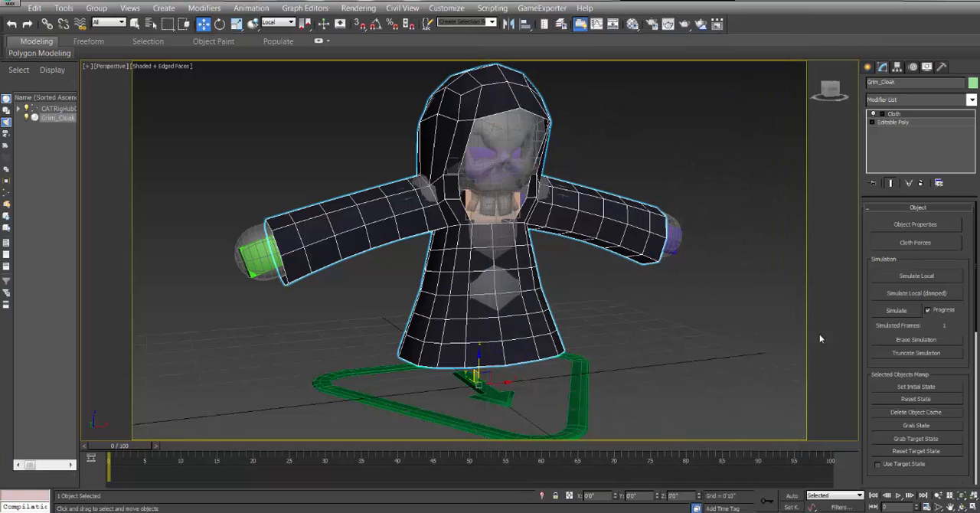
Test how Grim_Cloak drapes with a local cloth simulation, stop it, and undo the result.
left_click(918, 277)
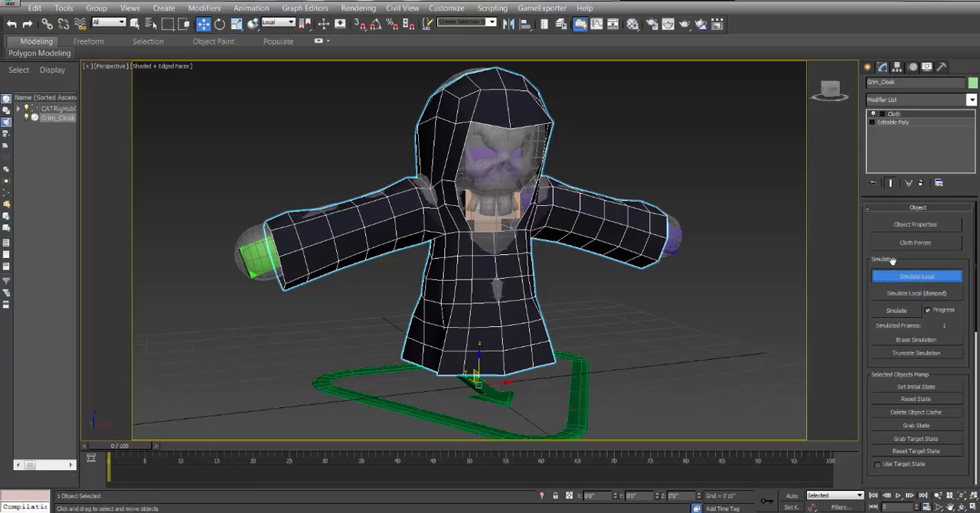
left_click(918, 279)
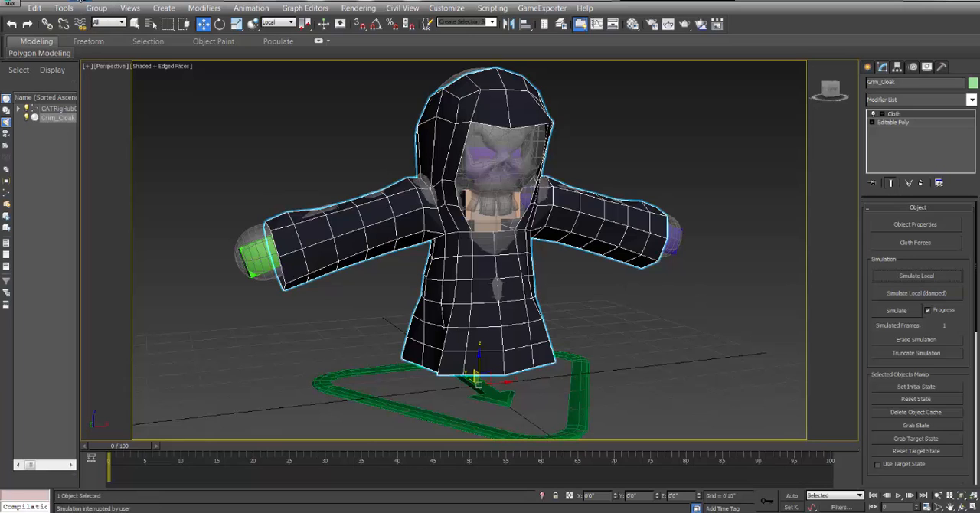
left_click(75, 2)
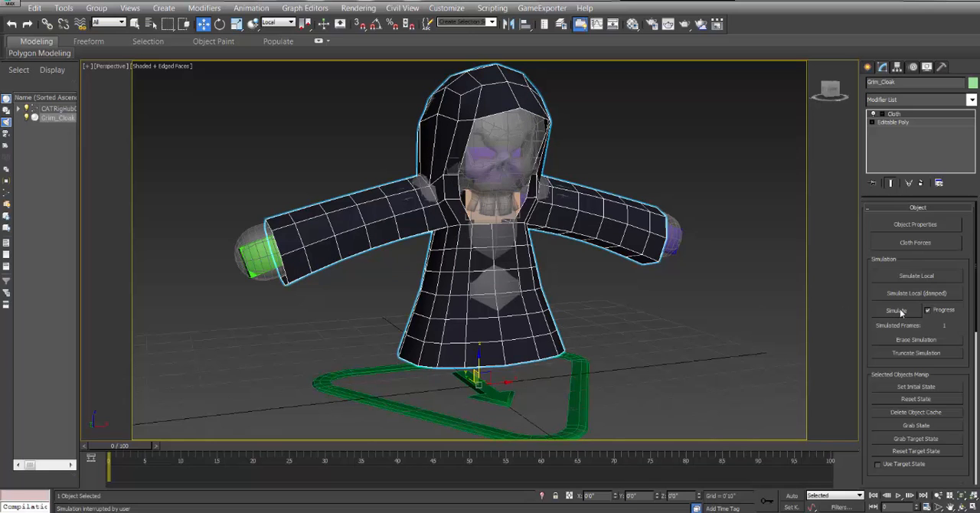
Select the CAT rig's triangular base and switch its CATMotion layer to animation mode to inspect the posed rig.
left_click(584, 374)
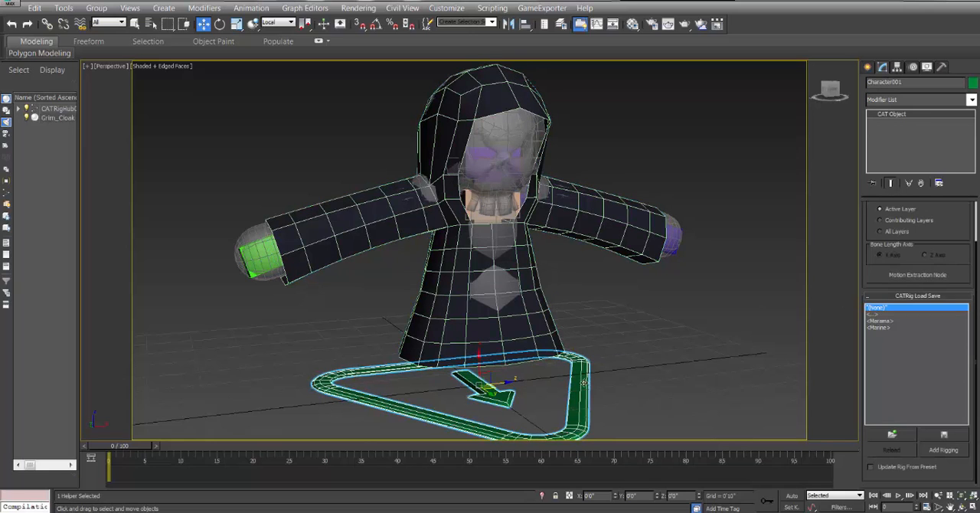
left_click(912, 67)
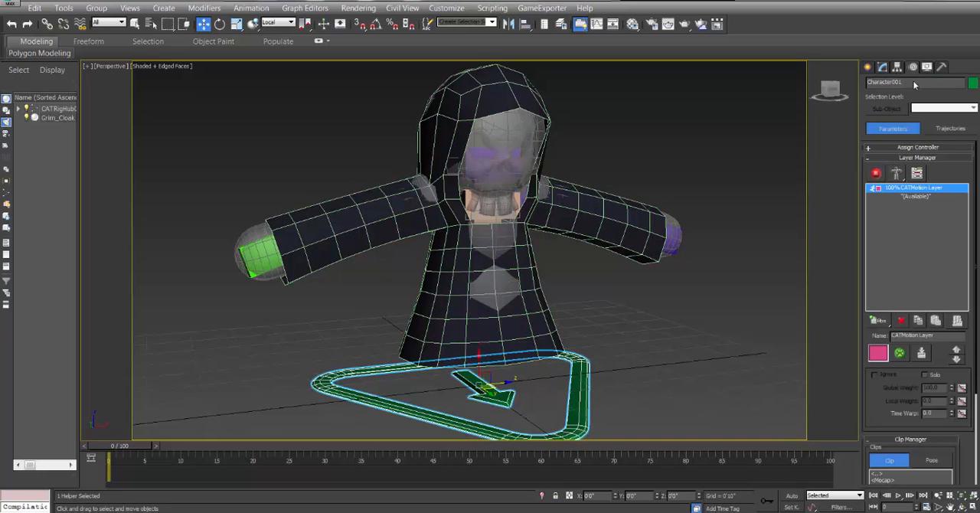
left_click(876, 174)
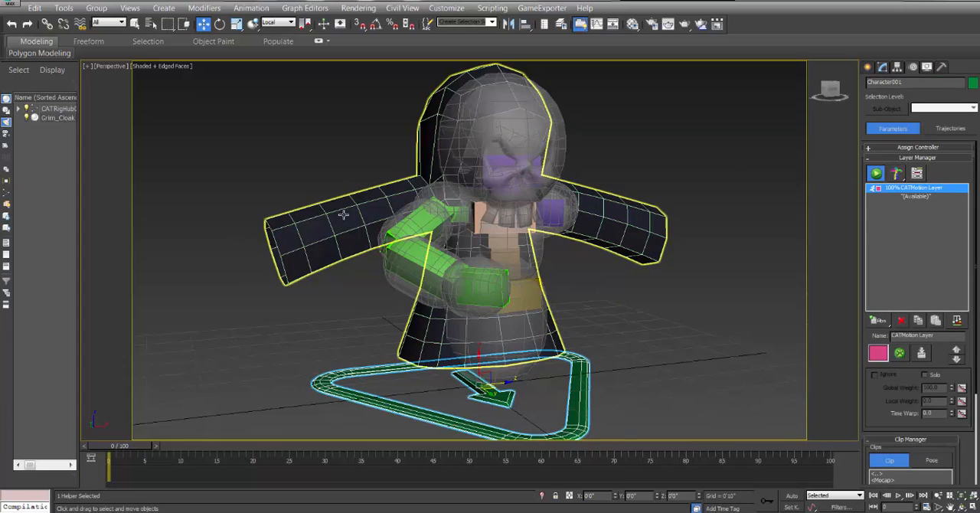
left_click(504, 280)
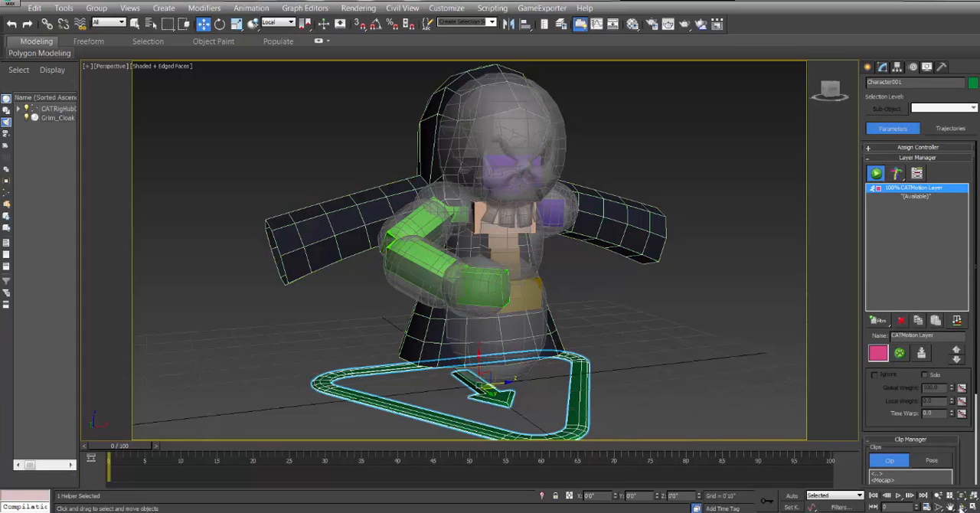
key("e")
mouse_move(465, 243)
left_mouse_down()
mouse_move(475, 256)
mouse_move(507, 258)
mouse_move(475, 256)
left_mouse_up()
middle_click_drag(484, 256, 459, 246)
scroll(456, 236, "down", 4)
left_click_drag(459, 246, 466, 236)
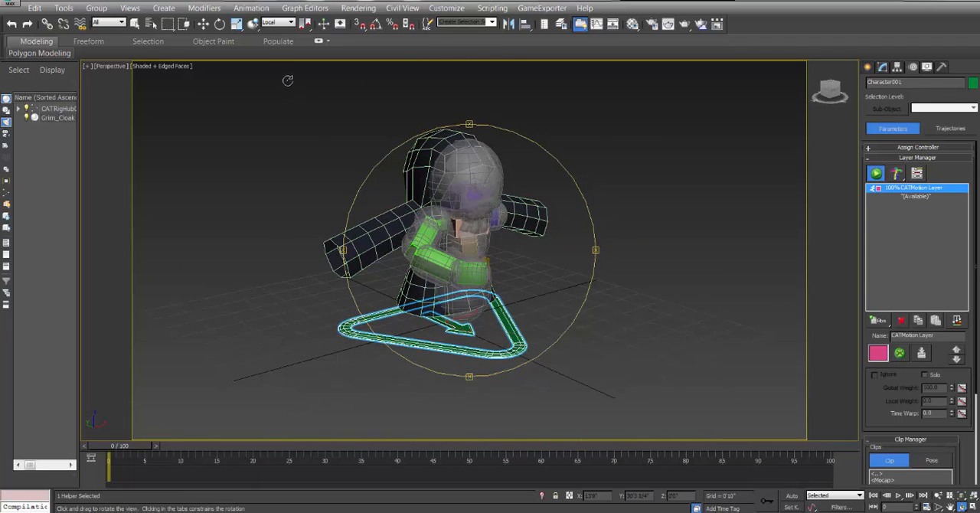
left_click(203, 24)
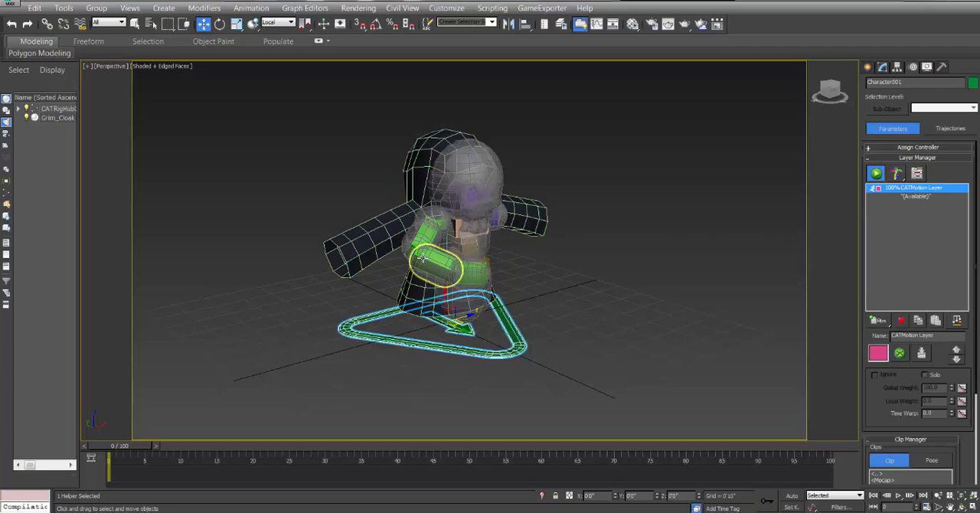
Add an absolute animation layer below the CATMotion layer, and delete both layers from the rig.
left_click_drag(879, 320, 881, 336)
left_click(913, 205)
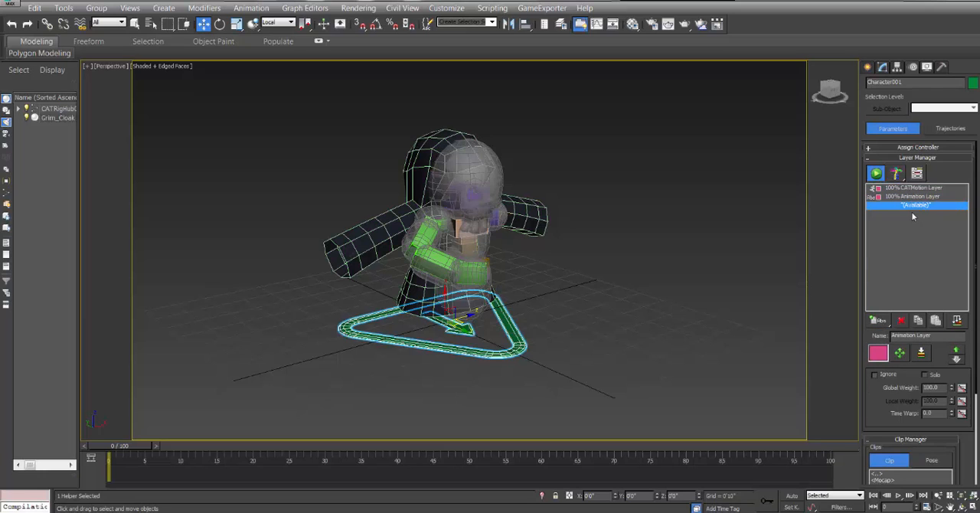
left_click(917, 197)
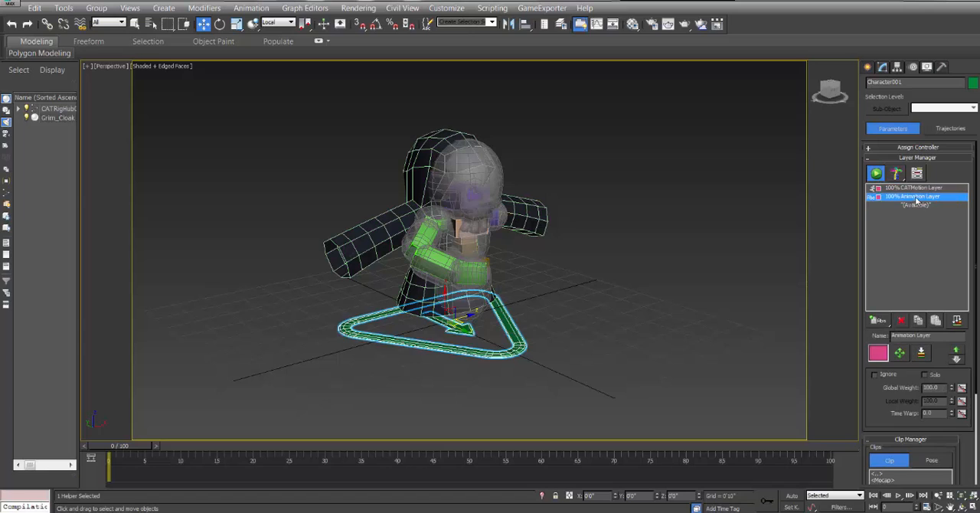
left_click(902, 321)
left_click(901, 321)
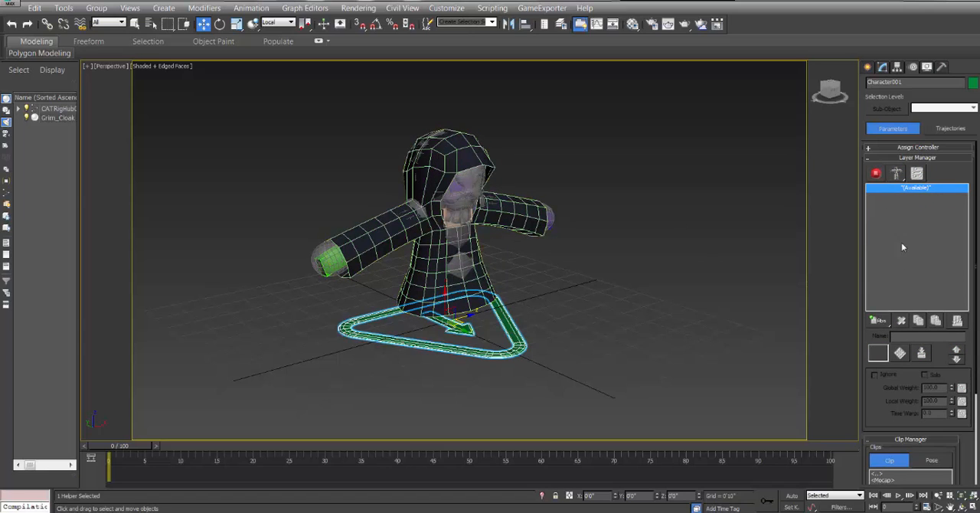
Add an absolute animation layer and a CATMotion layer to the rig, loading the 2Legs preset GameCharRun into a new motion layer.
left_click_drag(881, 322, 882, 337)
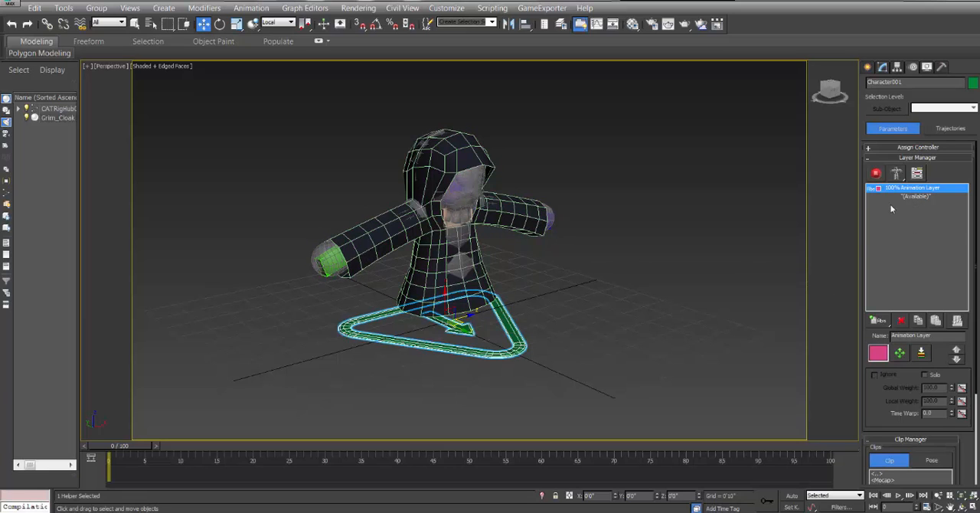
left_click_drag(876, 321, 879, 383)
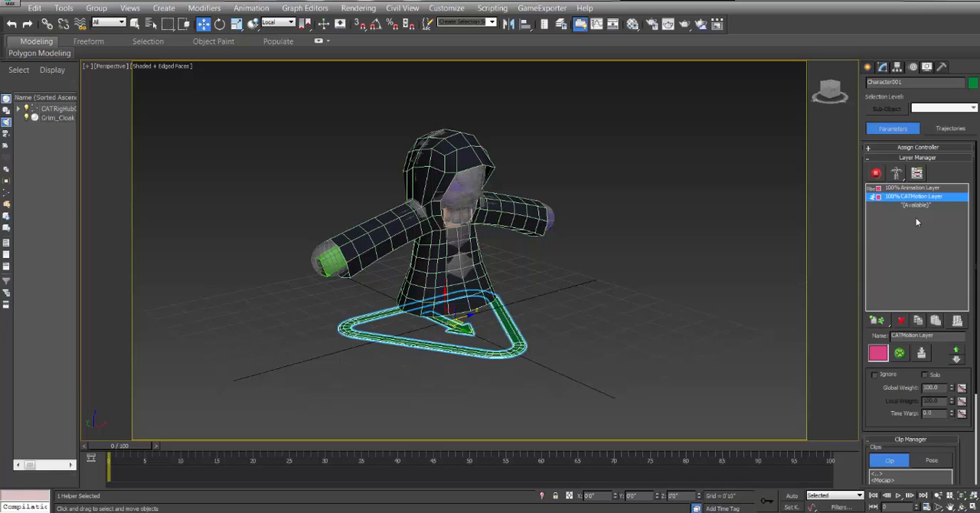
left_click(899, 353)
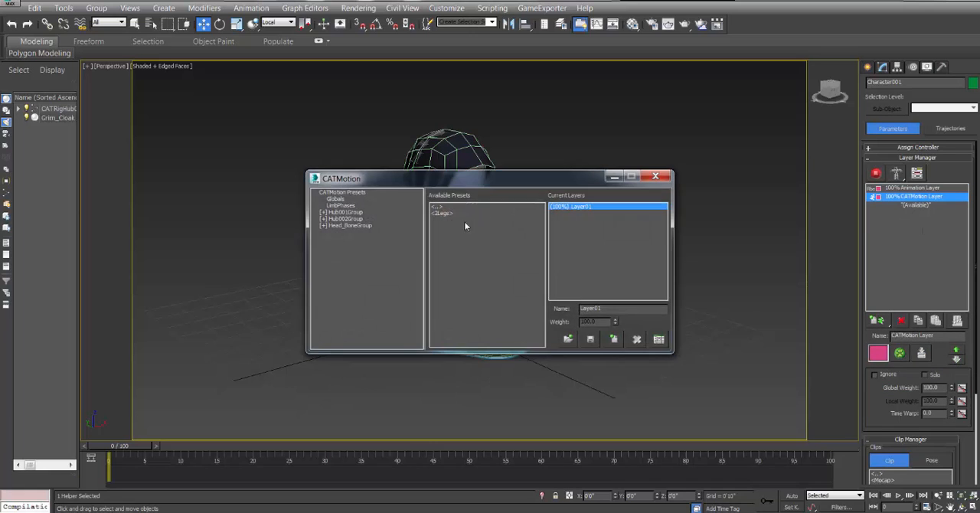
double_click(447, 213)
double_click(458, 220)
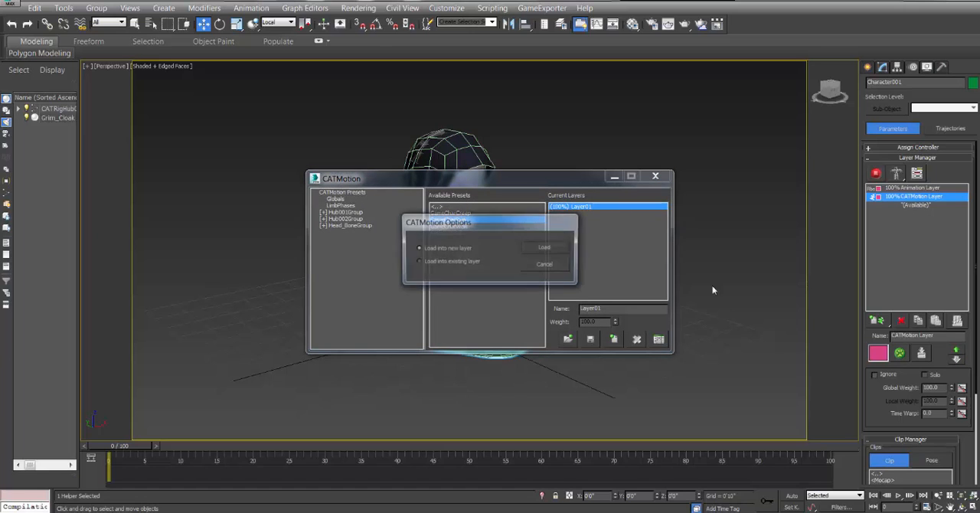
left_click(567, 254)
left_click(655, 177)
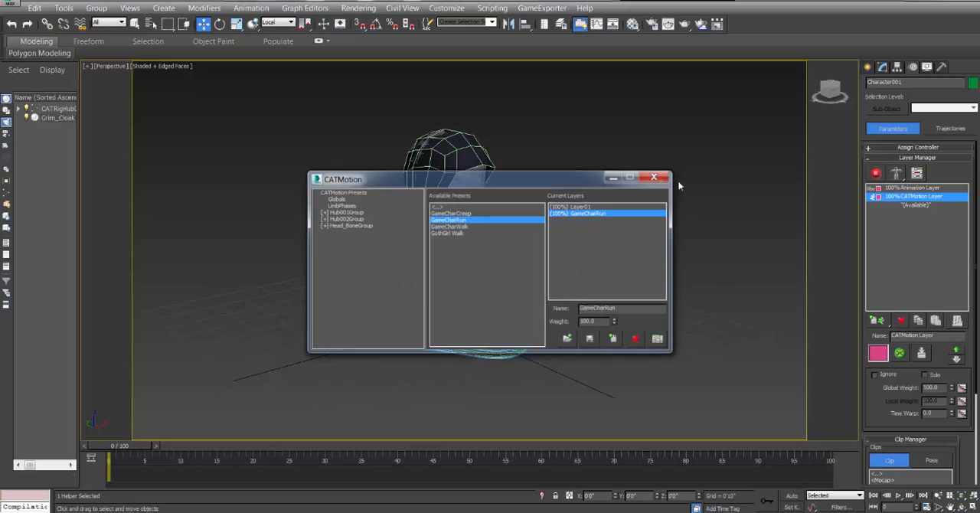
Activate the rig's animation mode and set the CATMotion layer's global weight to 0 at frame 0.
left_click(876, 173)
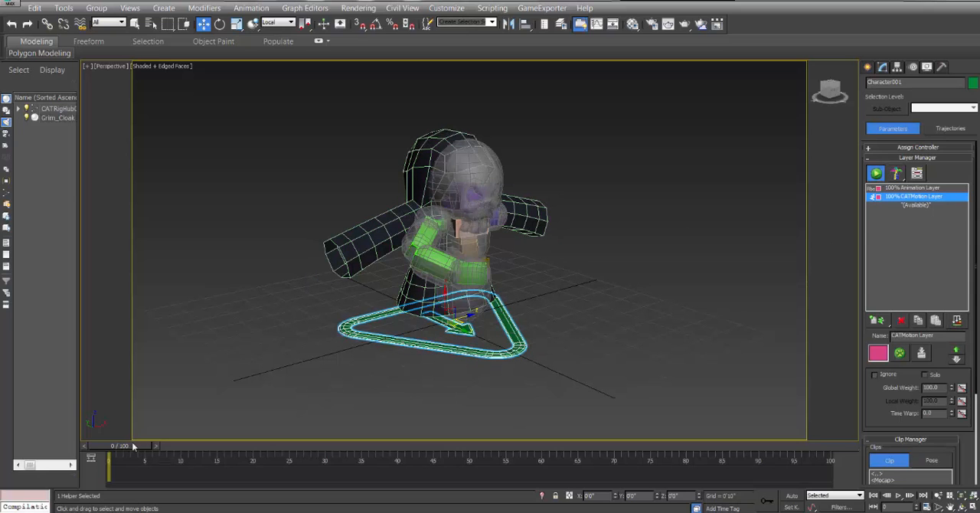
left_click_drag(133, 446, 109, 458)
key("w")
left_click(915, 188)
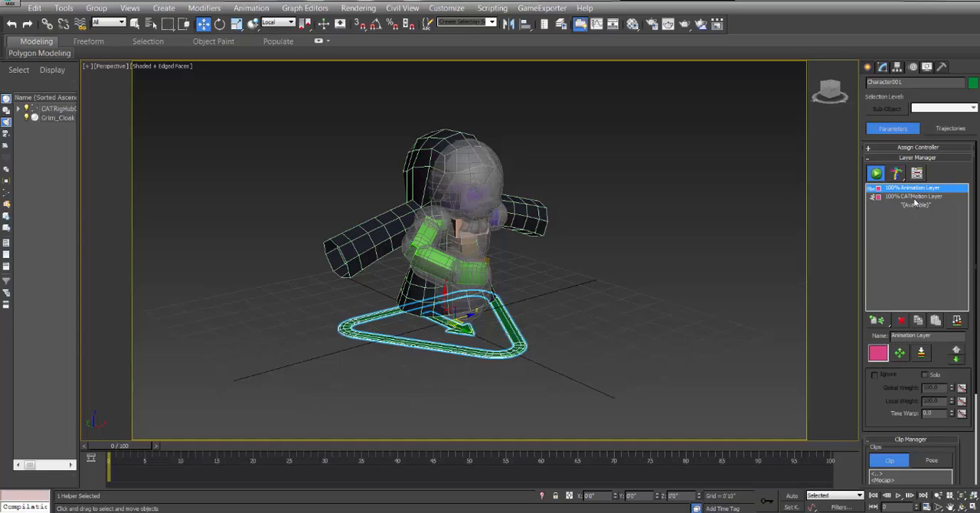
left_click(915, 200)
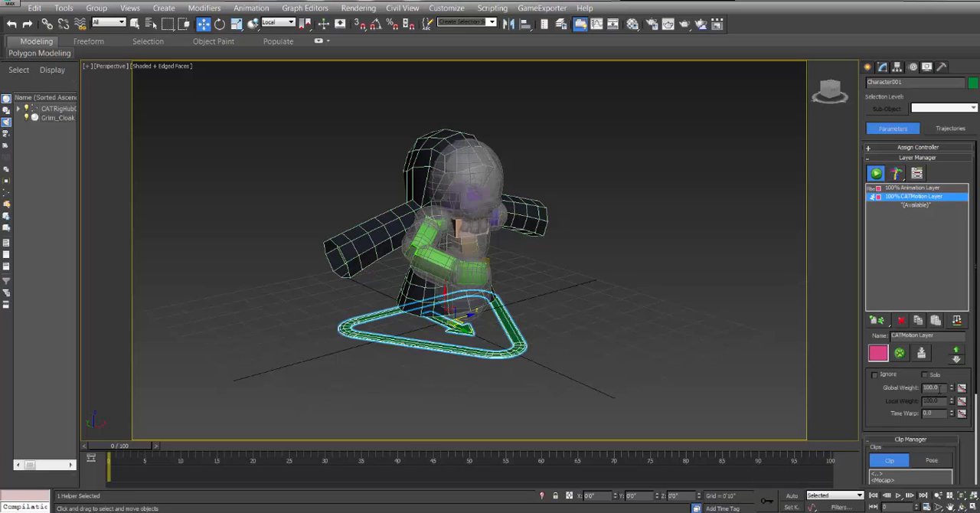
right_click(952, 389)
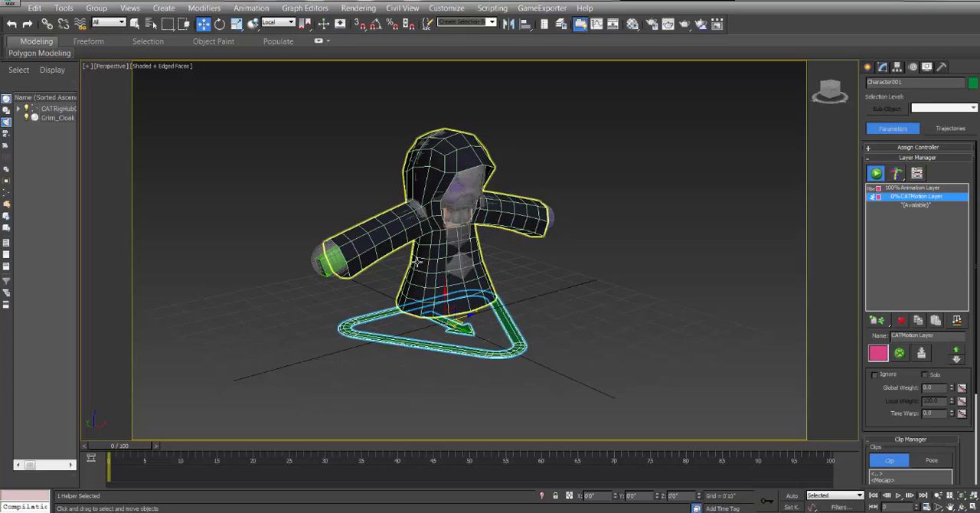
Turn on Auto Key and key the CATMotion layer's global weight at 100 on frame 15.
left_click(791, 495)
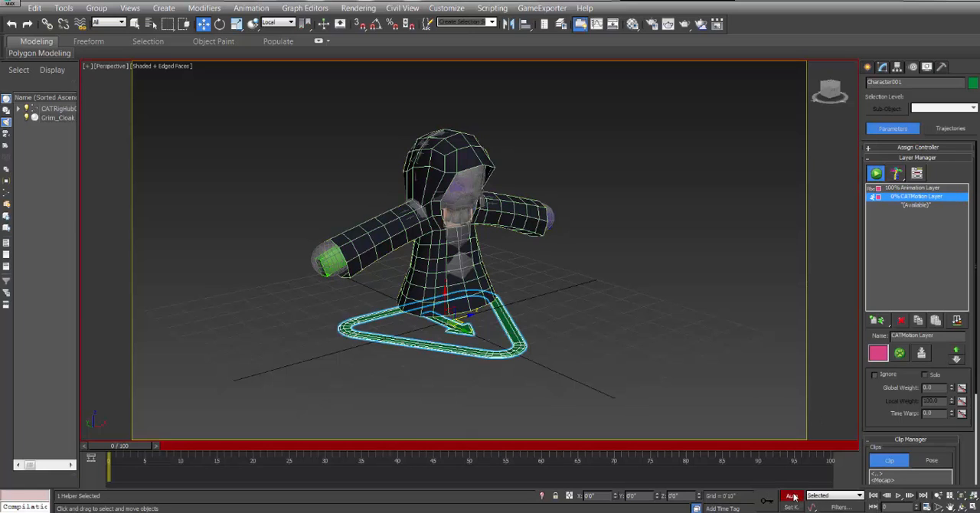
left_click_drag(130, 447, 195, 448)
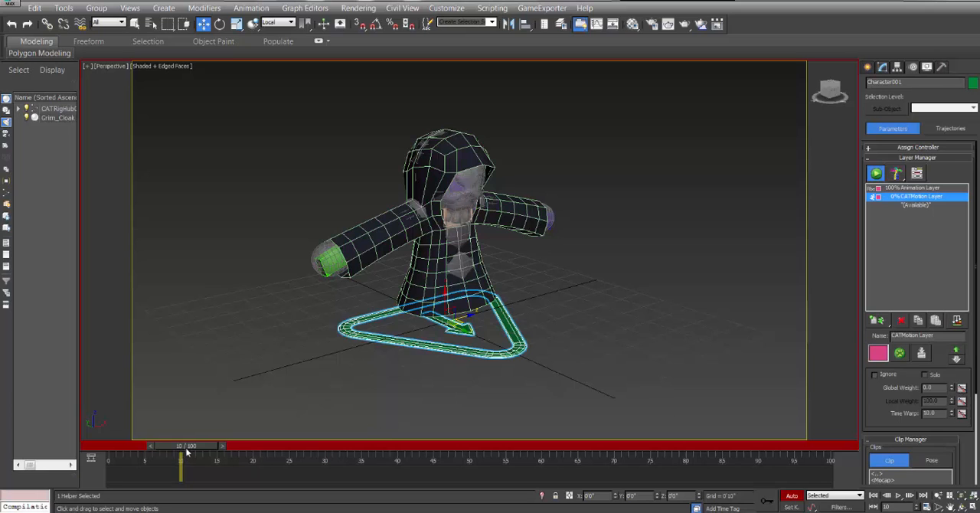
left_click_drag(186, 452, 115, 452)
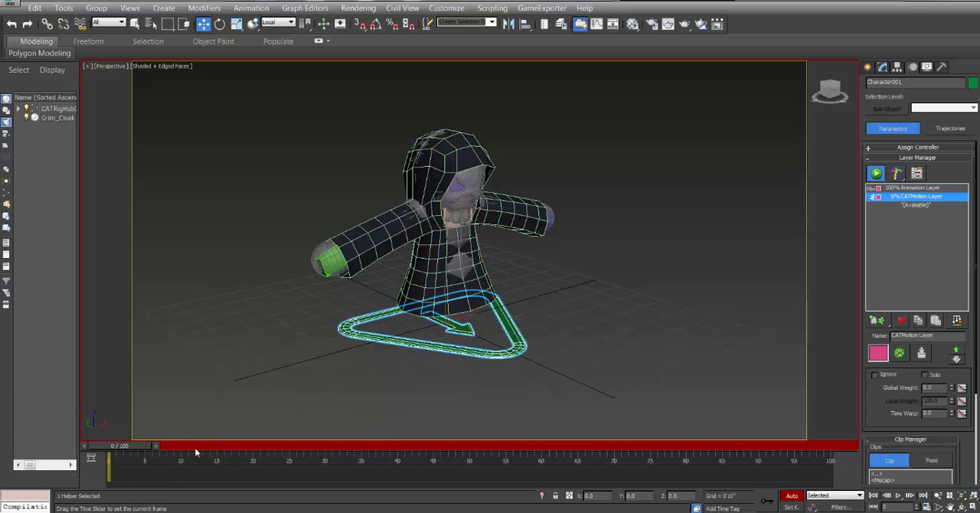
left_click(898, 496)
mouse_move(236, 449)
left_mouse_down()
mouse_move(226, 449)
mouse_move(236, 450)
left_mouse_up()
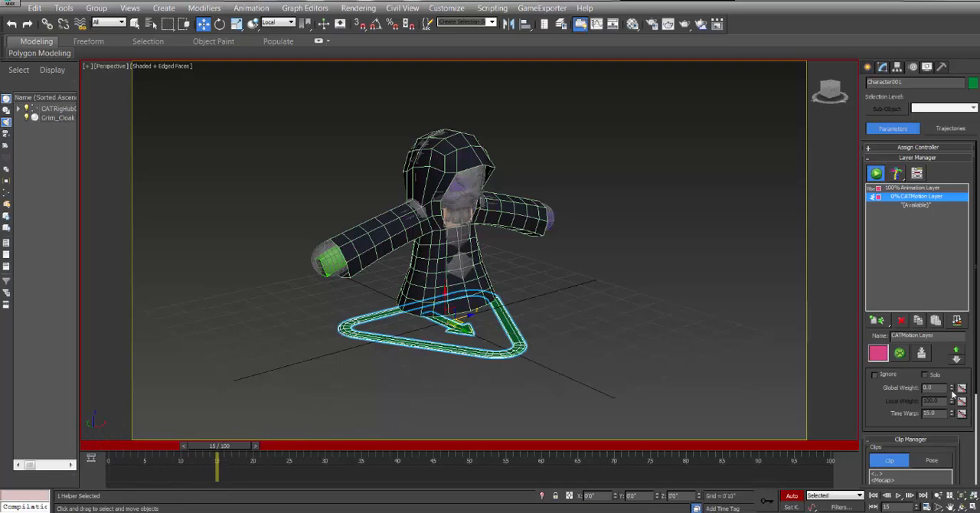
type("100")
key("Return")
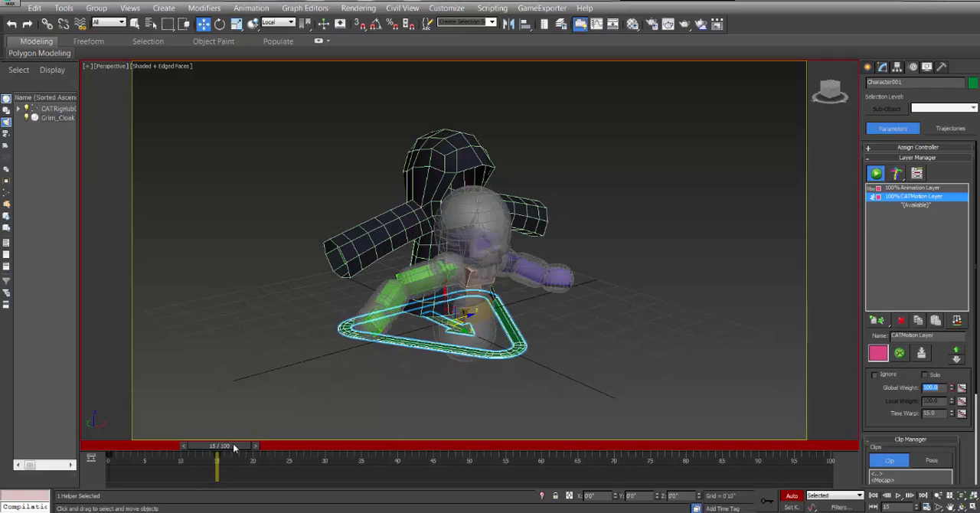
Check the rig's transition between frames 0 and 15, return to frame 0, and turn off Auto Key.
left_click_drag(234, 448, 69, 450)
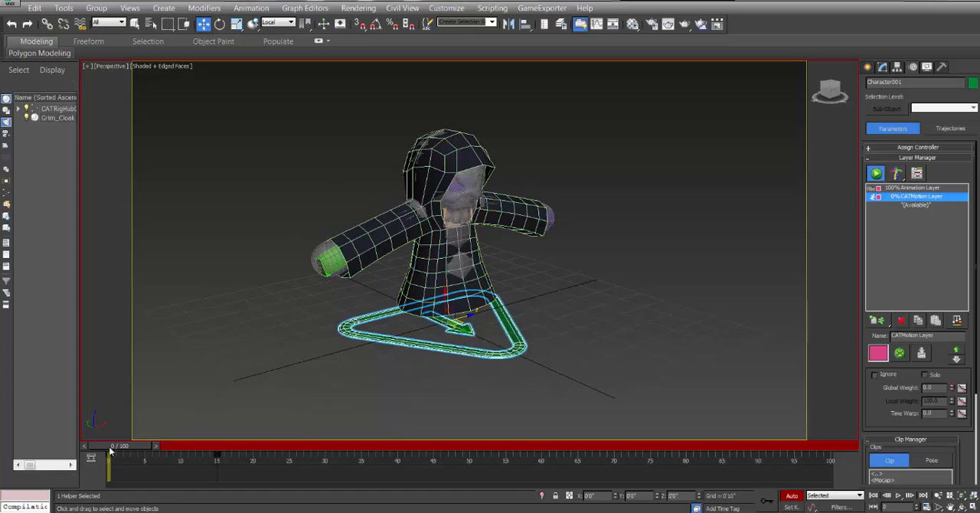
left_click_drag(111, 448, 101, 476)
left_click_drag(120, 448, 218, 447)
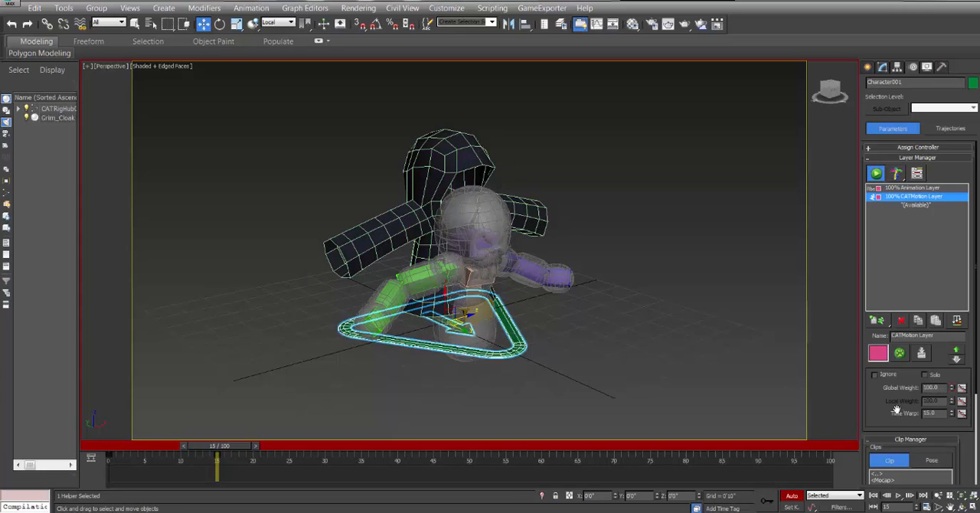
mouse_move(976, 311)
left_mouse_down()
mouse_move(976, 351)
mouse_move(976, 321)
left_mouse_up()
left_click_drag(246, 450, 145, 449)
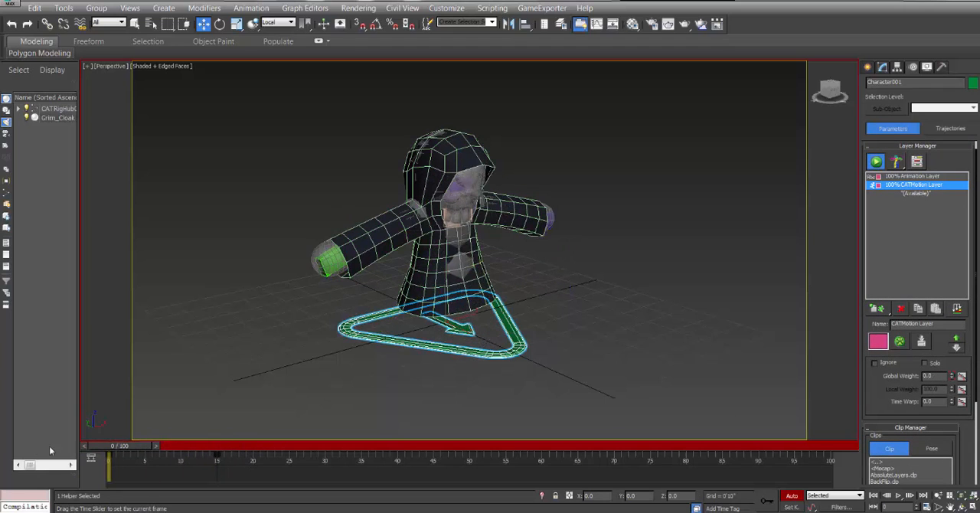
left_click(794, 496)
Run the full cloth simulation on Grim_Cloak over frames 0 to 100 and scrub back to frame 0.
left_click(588, 155)
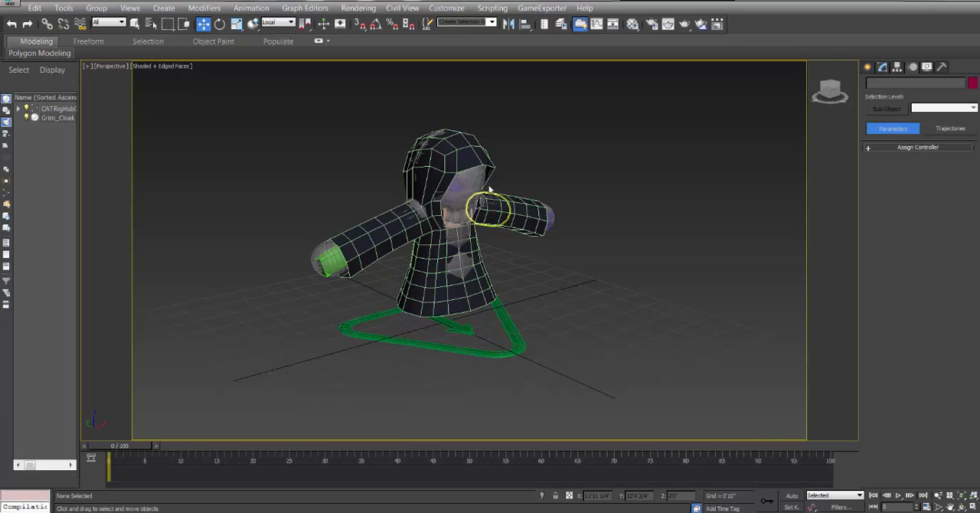
left_click(459, 156)
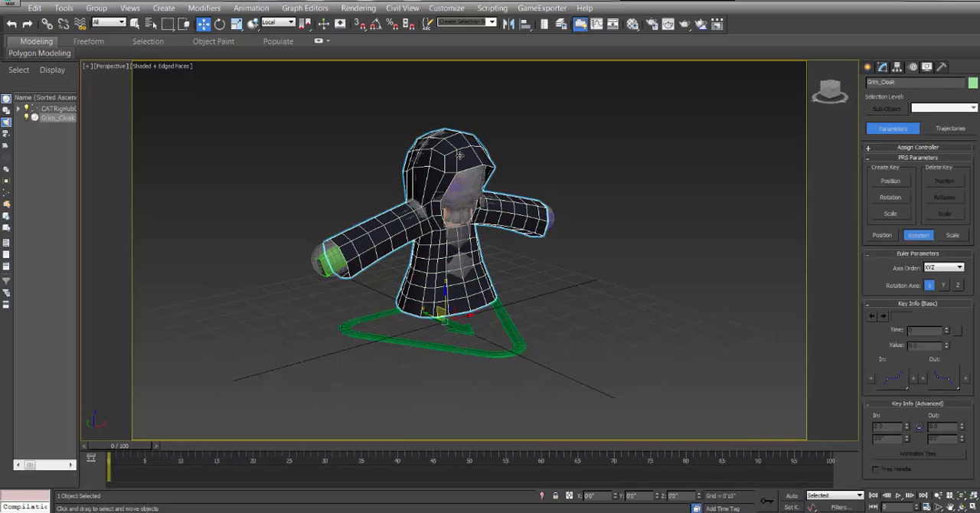
left_click(883, 67)
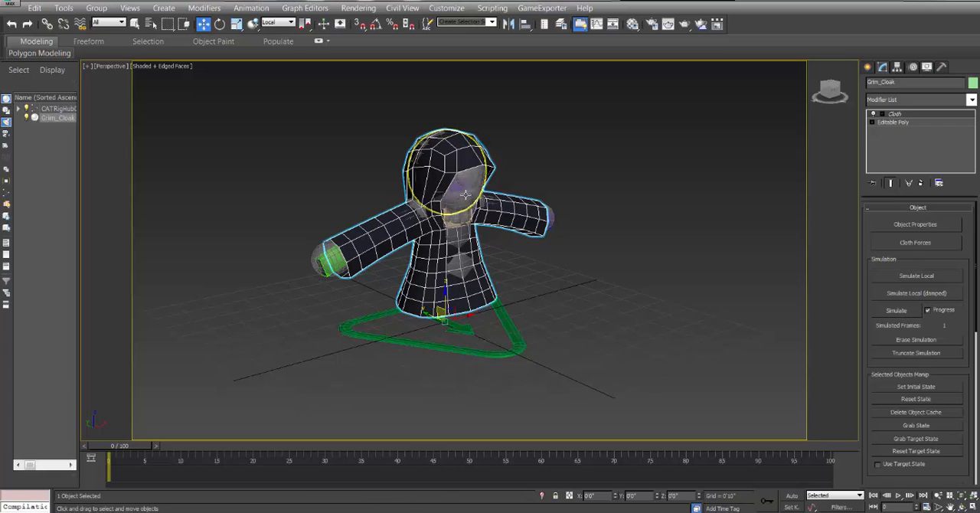
left_click(897, 310)
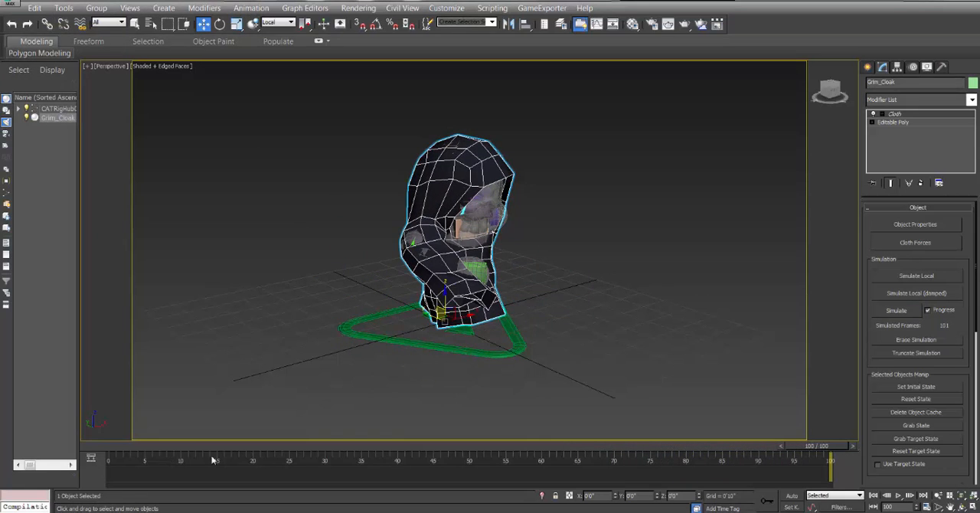
left_click_drag(838, 450, 110, 459)
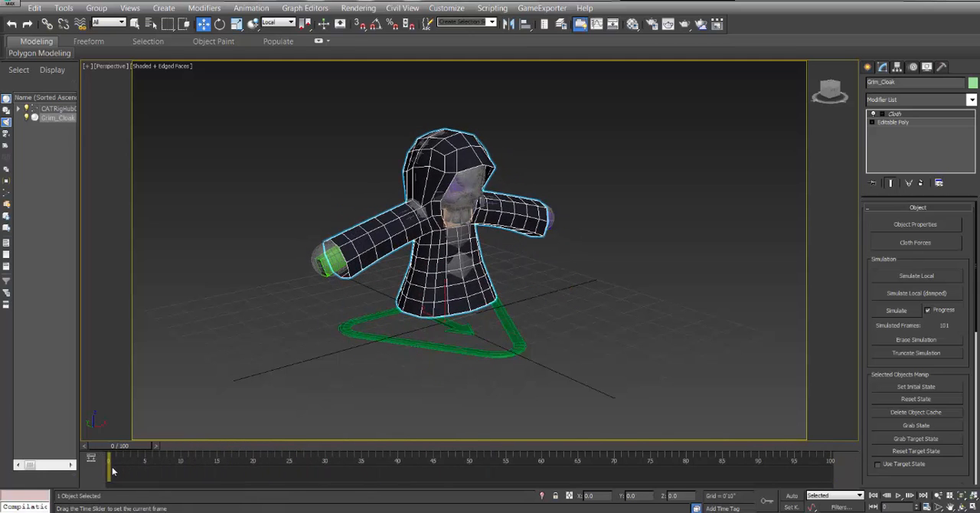
Play back the cloak simulation and scrub the timeline back to frame 13.
left_click(900, 496)
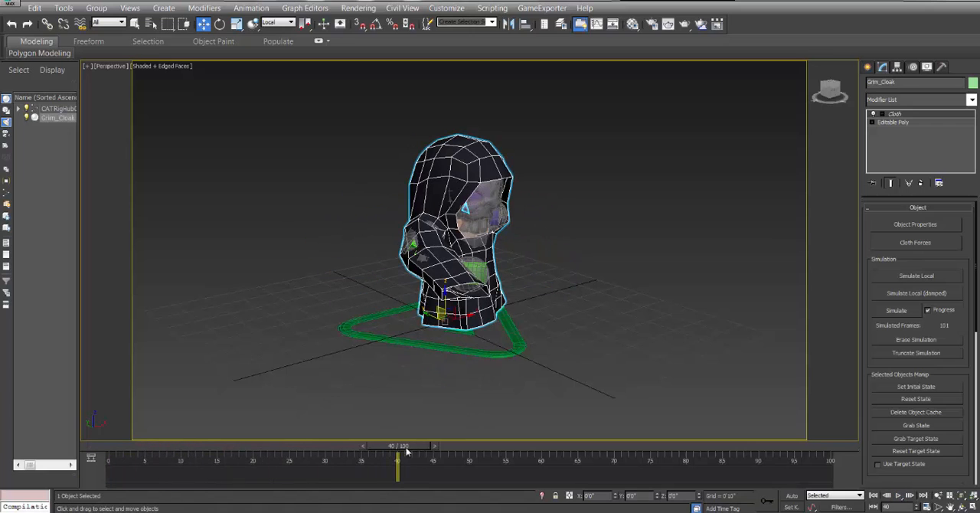
left_click_drag(407, 452, 237, 466)
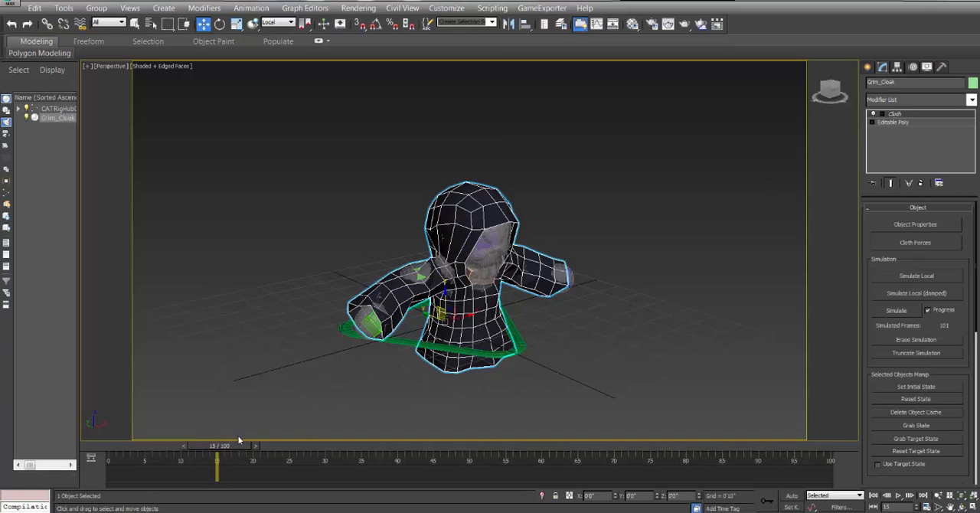
mouse_move(236, 451)
left_mouse_down()
mouse_move(100, 469)
mouse_move(245, 459)
mouse_move(225, 460)
left_mouse_up()
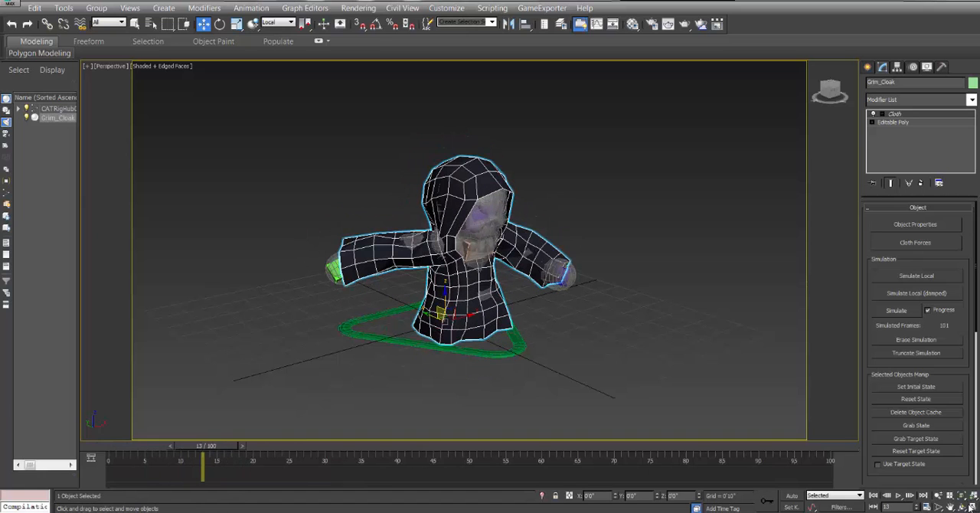
Examine at close range where the capsules poke through the cloak's shoulders, sleeves and torso at frame 13.
left_click(969, 507)
left_click_drag(459, 252, 432, 258)
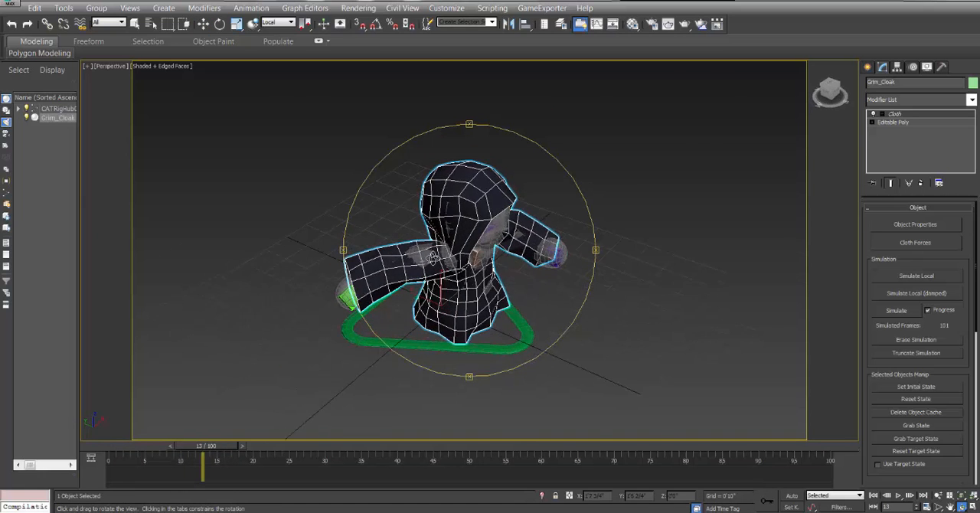
scroll(432, 258, "up", 5)
scroll(430, 253, "down", 4)
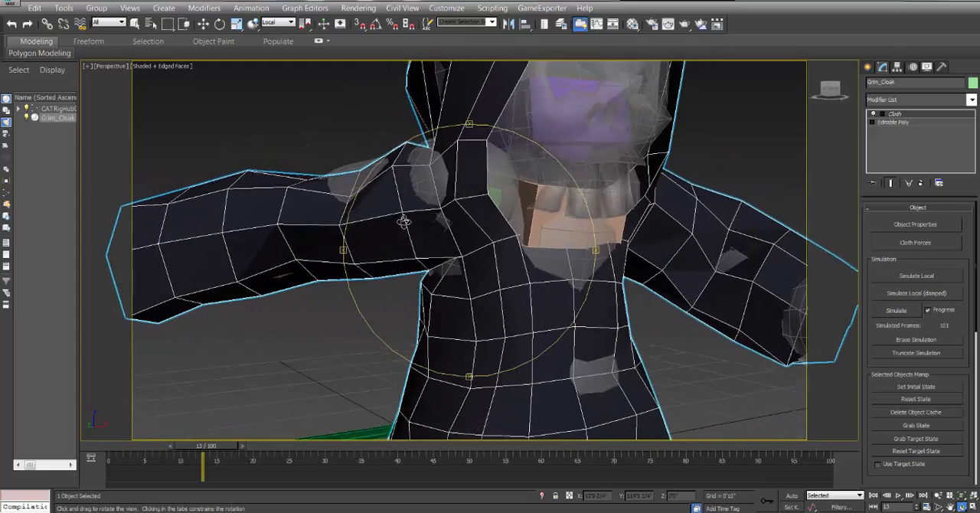
scroll(403, 250, "down", 3)
middle_click_drag(405, 250, 480, 251)
scroll(514, 256, "up", 3)
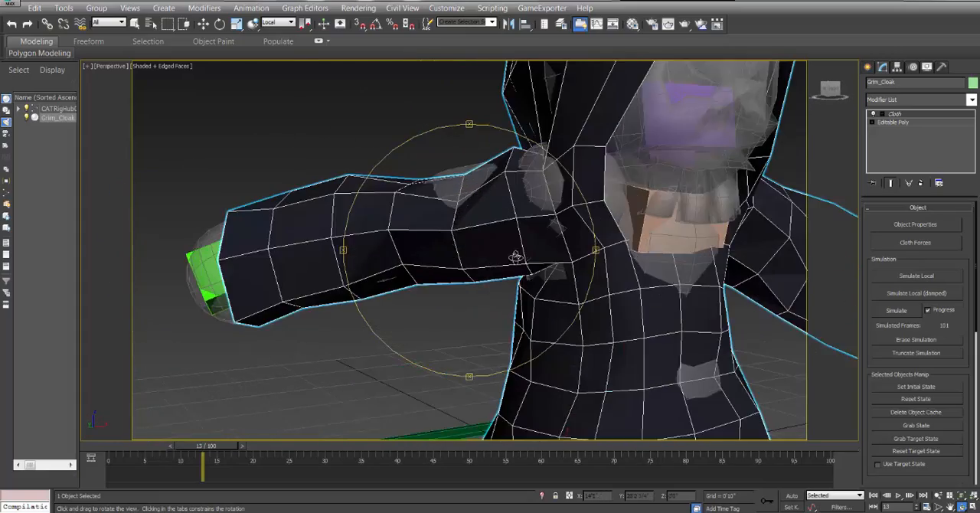
middle_click_drag(754, 259, 499, 261)
left_click_drag(499, 261, 528, 264)
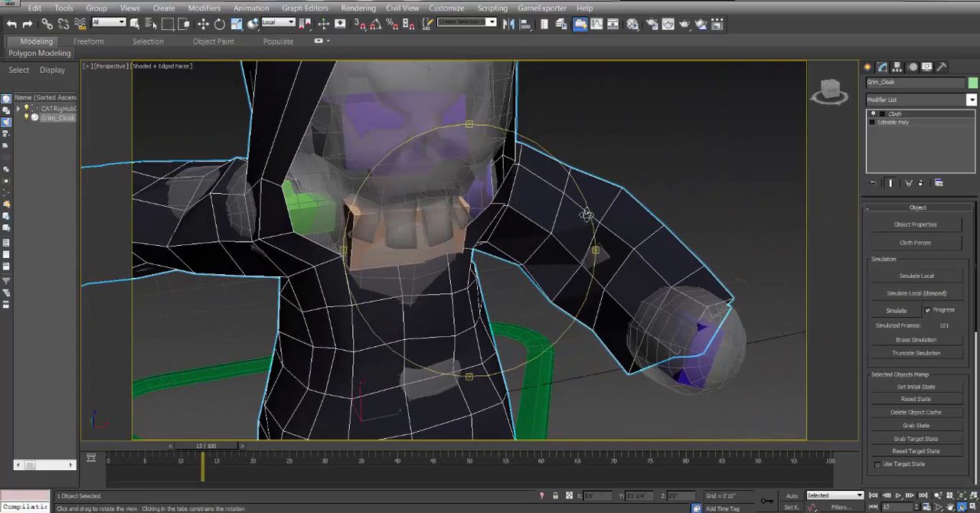
left_click_drag(650, 311, 456, 237)
scroll(453, 264, "down", 5)
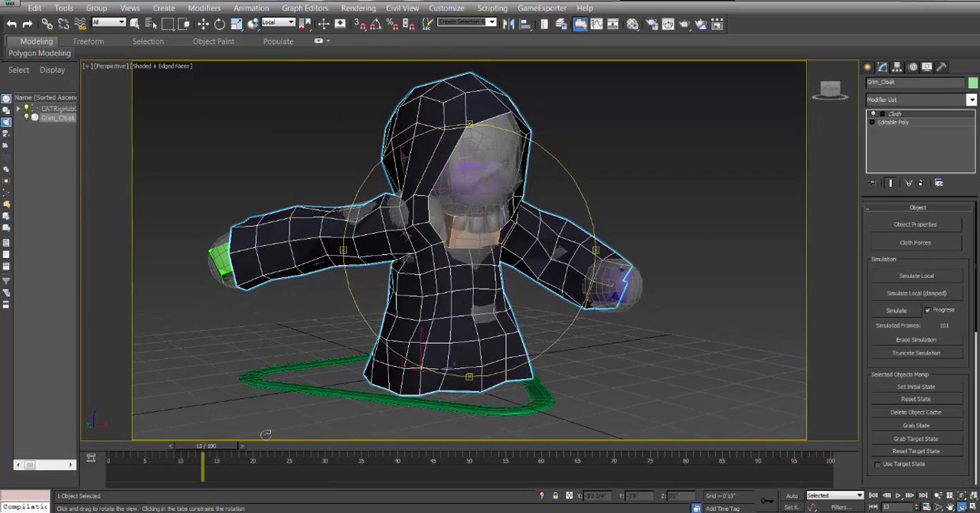
Replay the cloth simulation from frame 0, check the cloak's motion, and return to frame 0.
left_click_drag(220, 444, 158, 445)
scroll(253, 404, "down", 6)
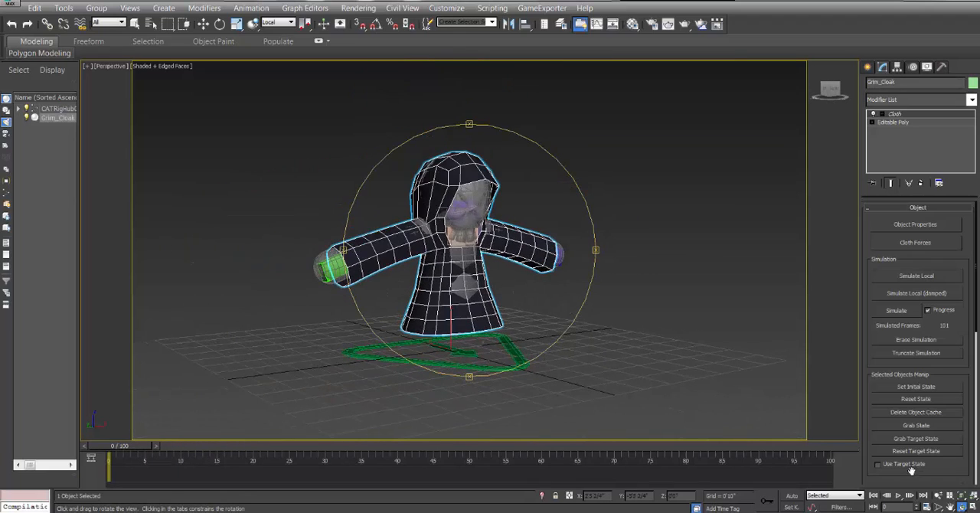
left_click(899, 497)
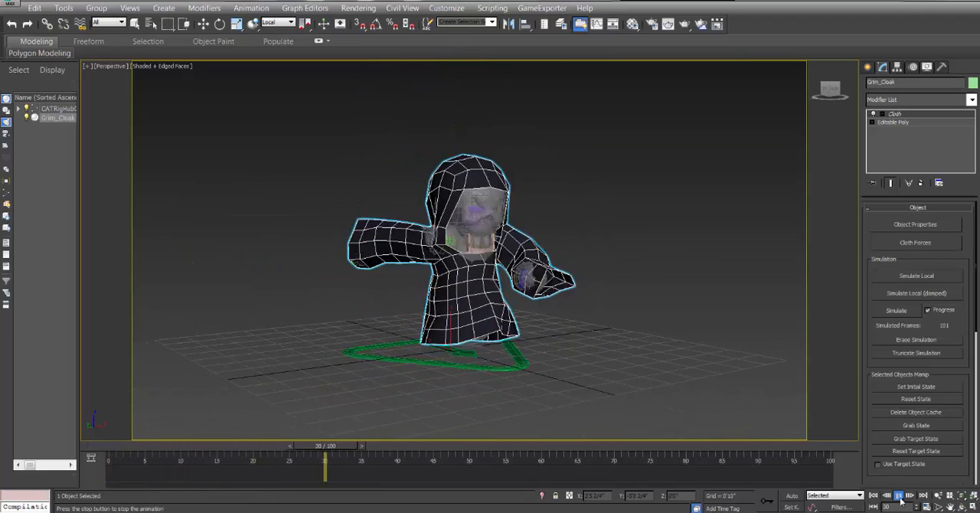
left_click(900, 501)
left_click_drag(476, 273, 453, 285)
left_click_drag(549, 451, 109, 452)
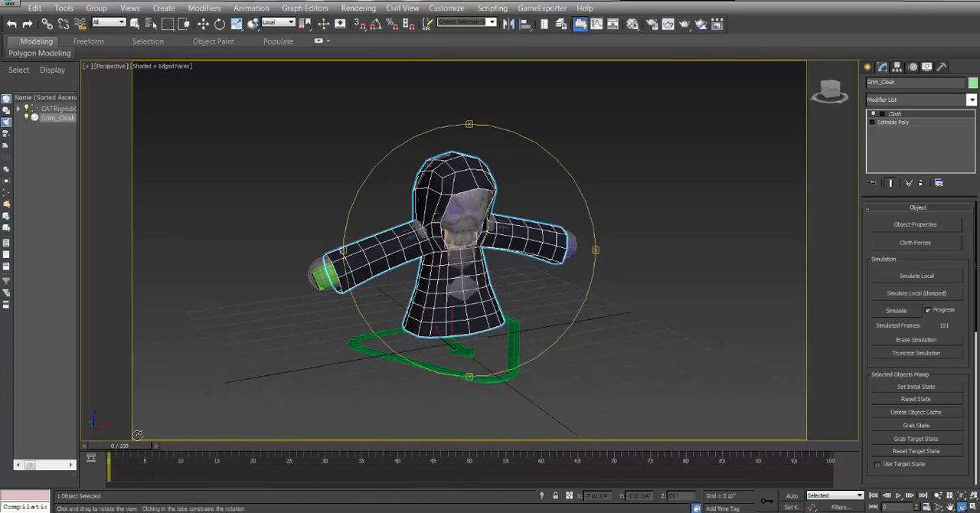
Delete the Cloth modifier from Grim_Cloak.
left_click(203, 24)
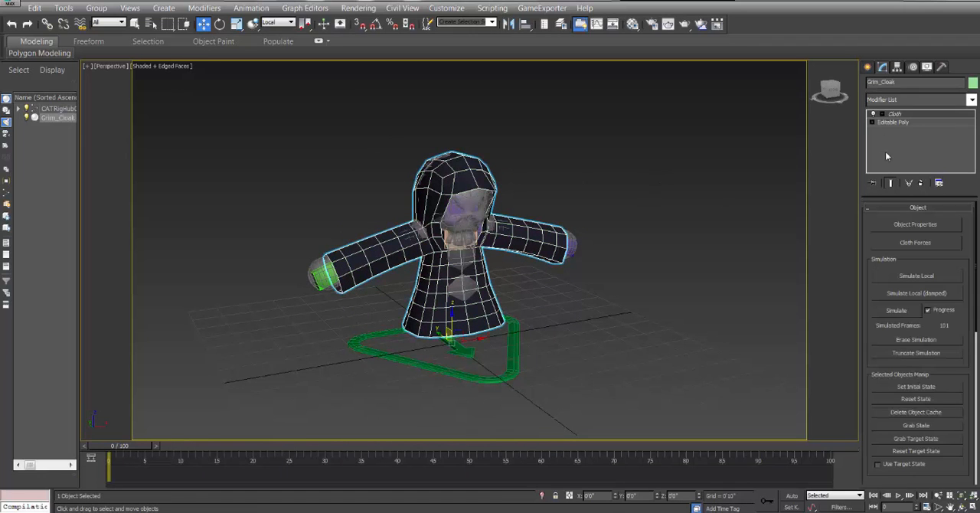
right_click(901, 115)
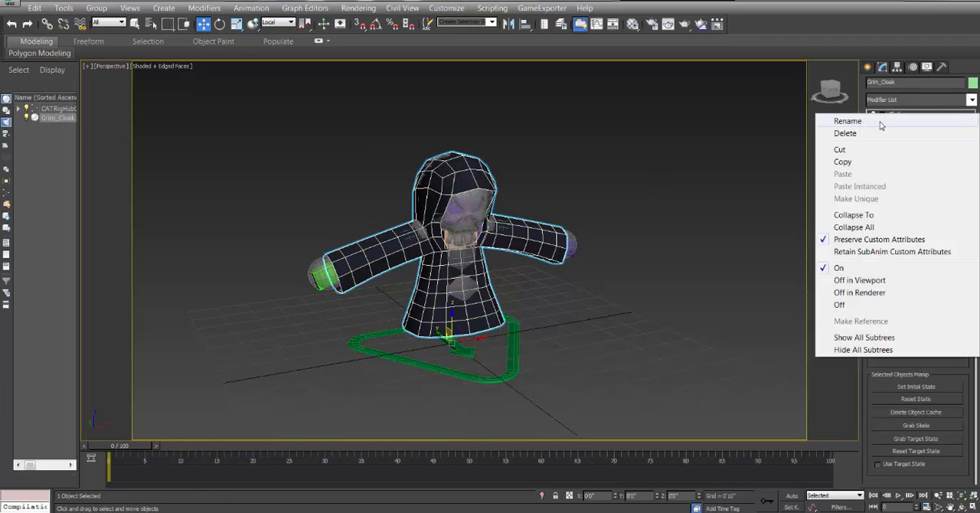
left_click(877, 135)
Hide the Grim_Cloak mesh.
left_click(327, 274)
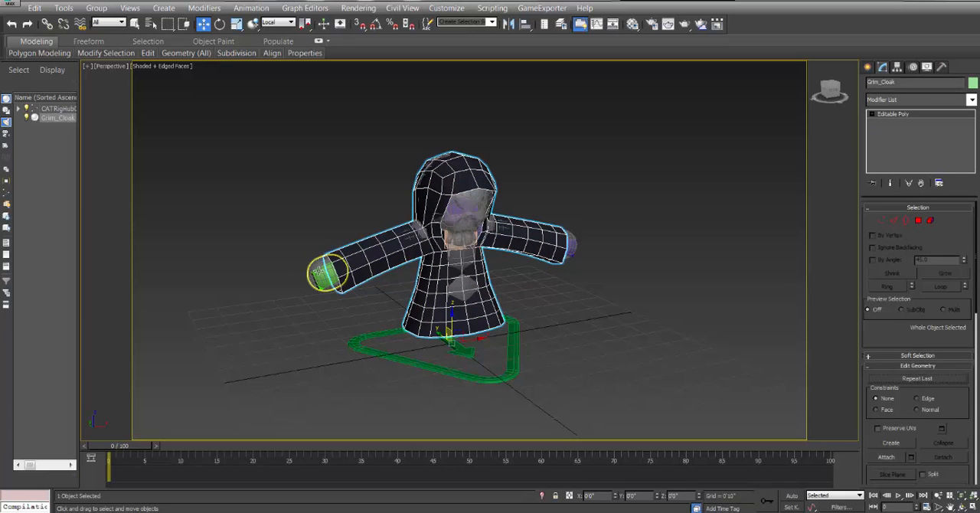
left_click(324, 273)
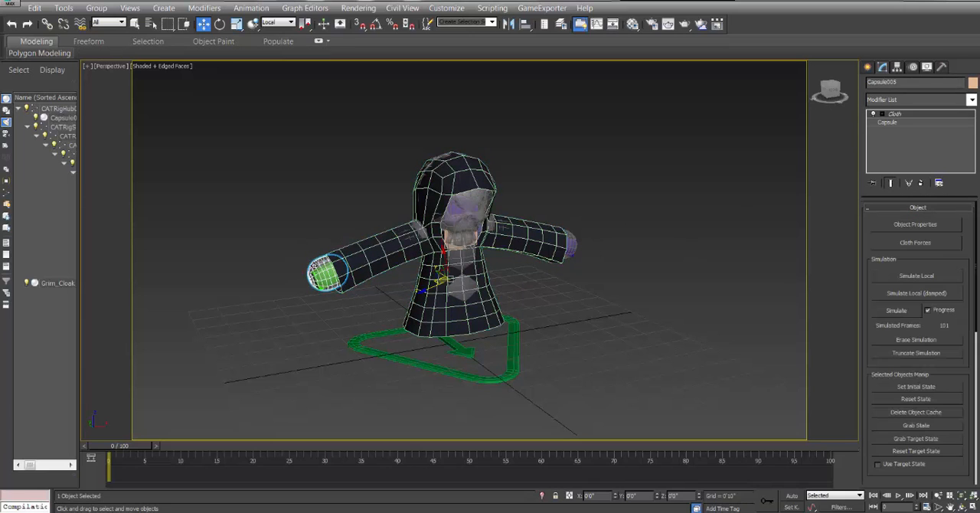
left_click(465, 182)
right_click(464, 180)
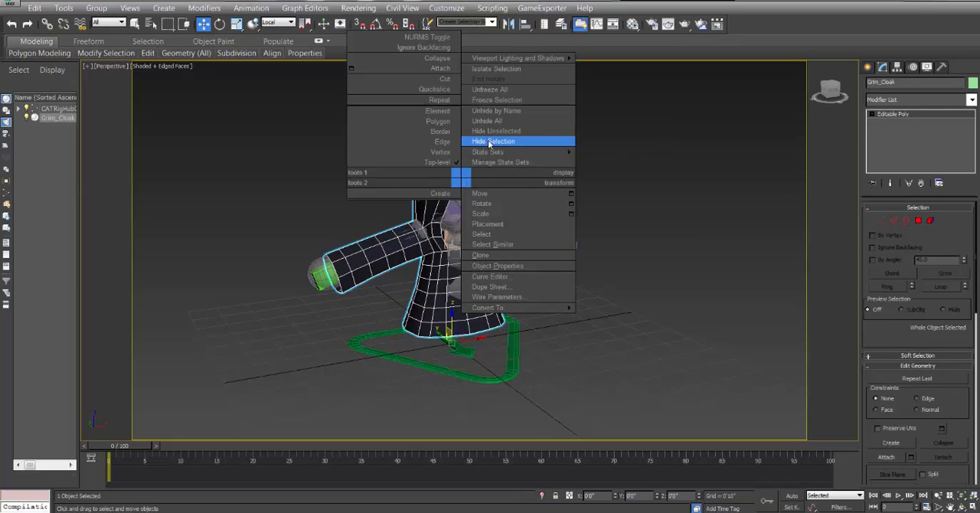
left_click(489, 143)
Select all 11 capsules on both arms, head and torso, and delete their shared Cloth modifier.
left_click(326, 264)
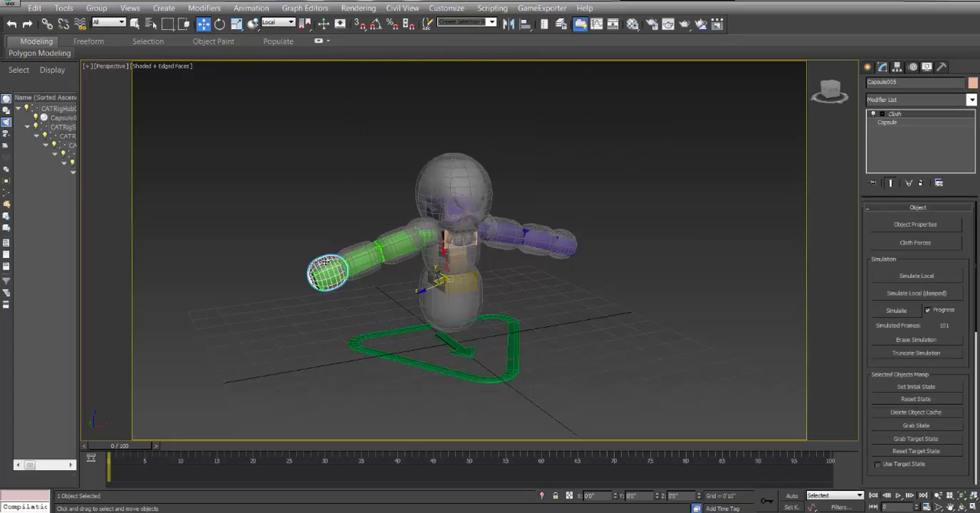
left_click(358, 248, "ctrl")
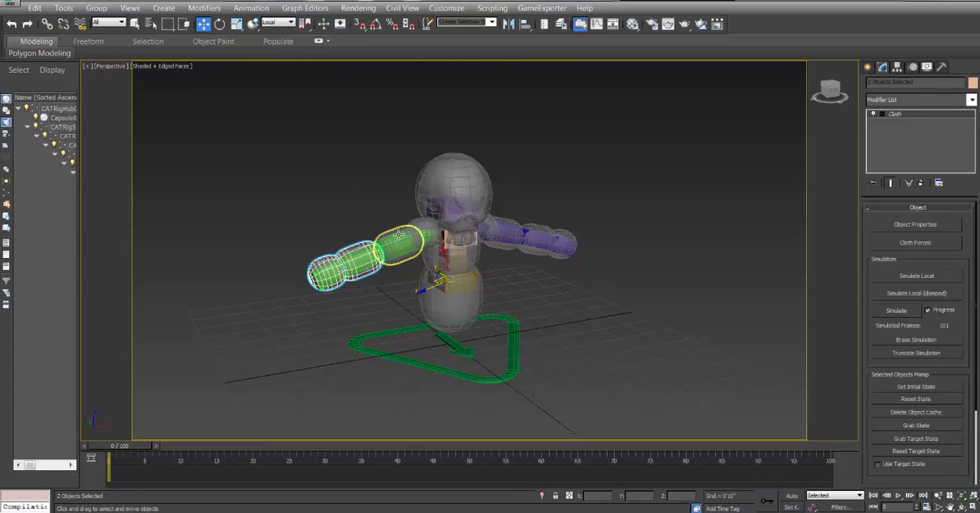
left_click(420, 223, "ctrl")
left_click(420, 222, "ctrl")
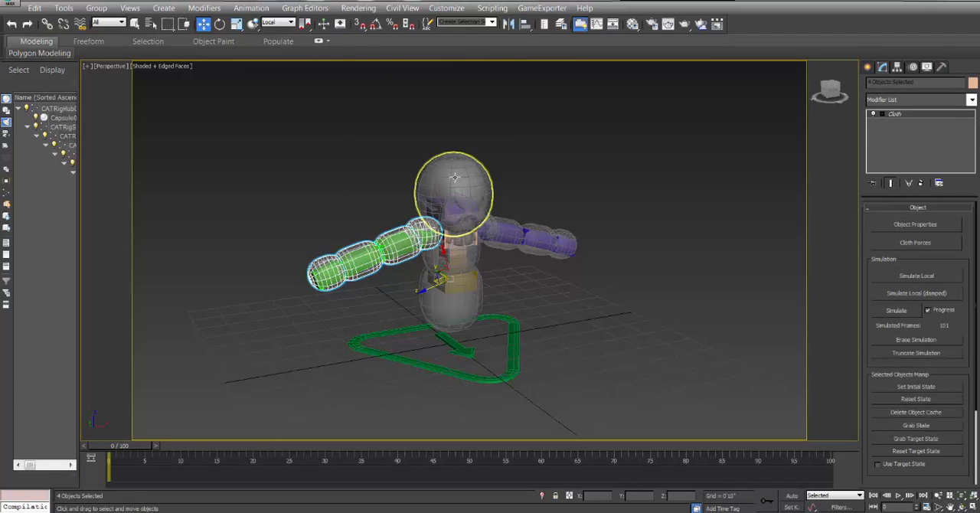
left_click(426, 204, "ctrl")
scroll(448, 241, "up", 5)
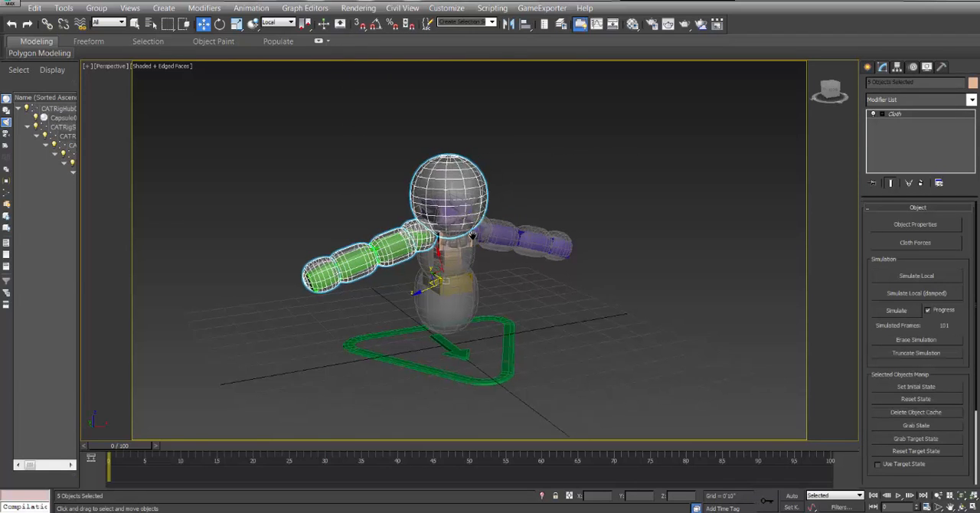
left_click(403, 238, "ctrl")
left_click(448, 238, "ctrl")
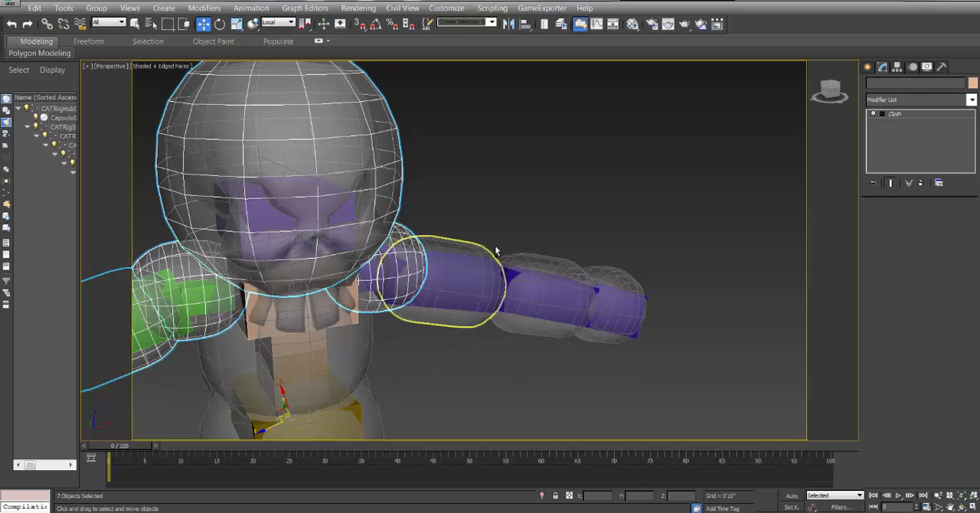
left_click(541, 258, "ctrl")
left_click(620, 271, "ctrl")
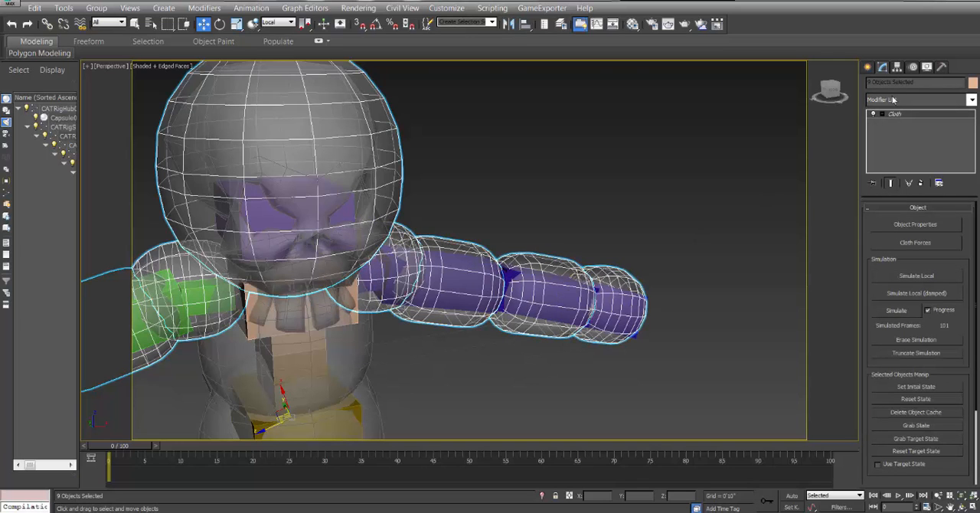
middle_click_drag(361, 275, 452, 205)
left_click(362, 249, "ctrl")
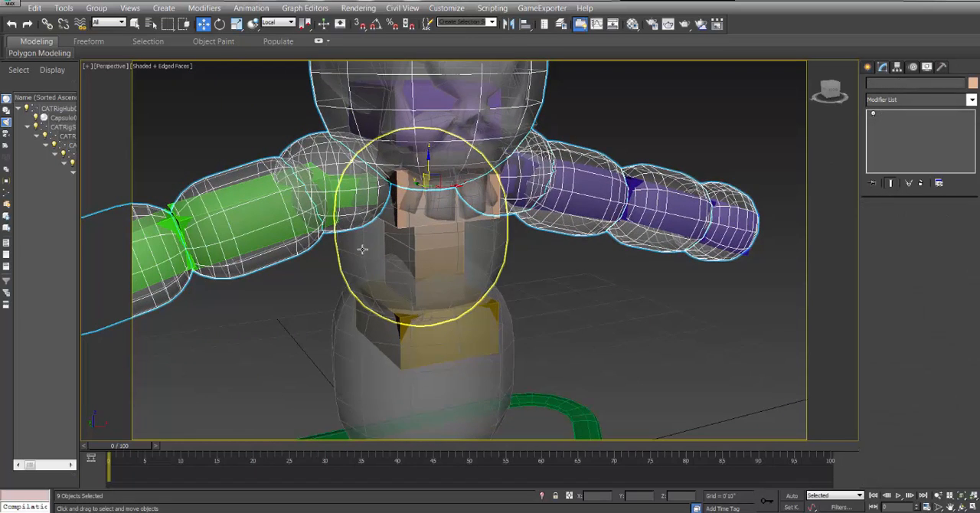
left_click(349, 338, "ctrl")
scroll(462, 292, "down", 3)
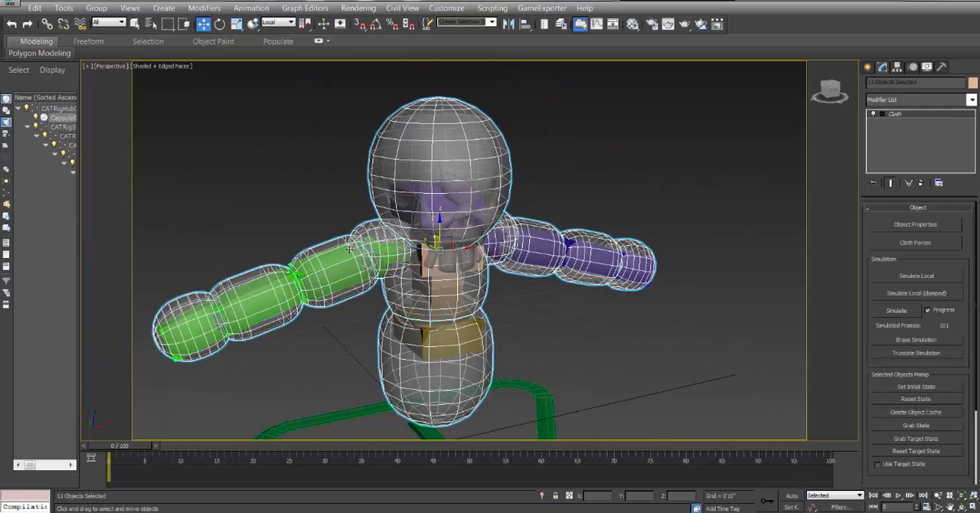
right_click(901, 116)
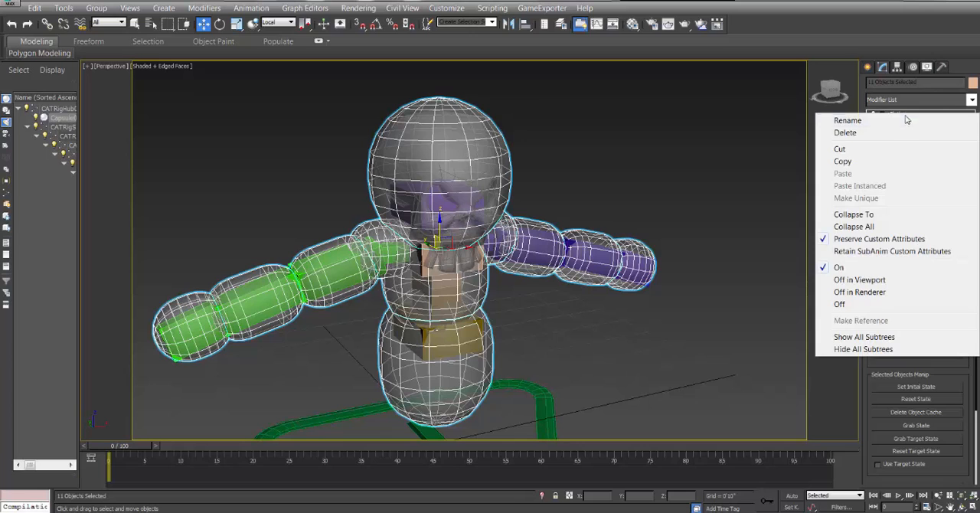
left_click(894, 132)
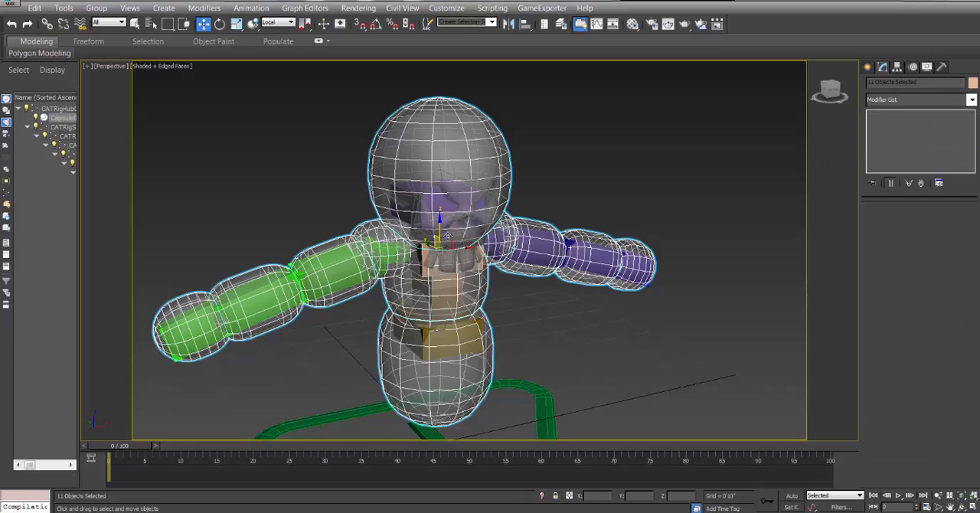
Unhide all objects and hide the ground plane Plane001 again.
right_click(538, 160)
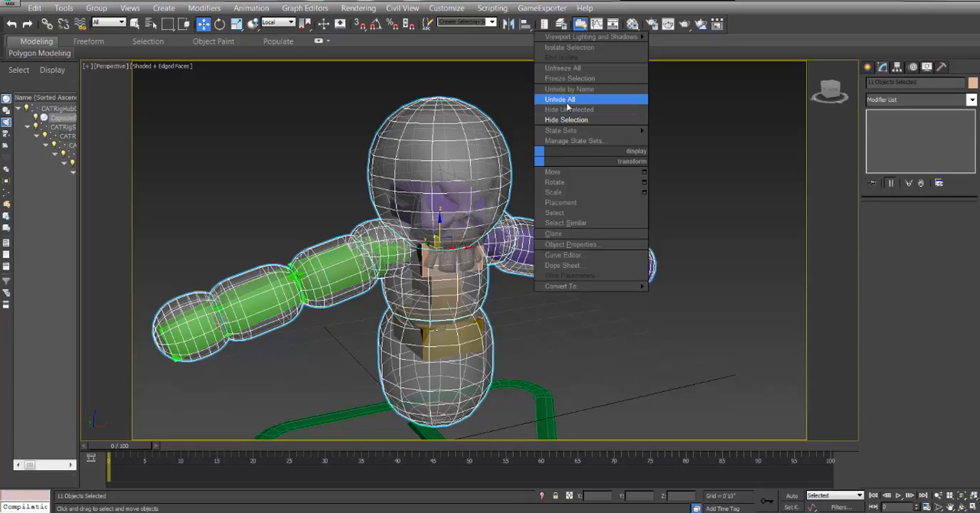
left_click(567, 106)
left_click(597, 143)
right_click(596, 142)
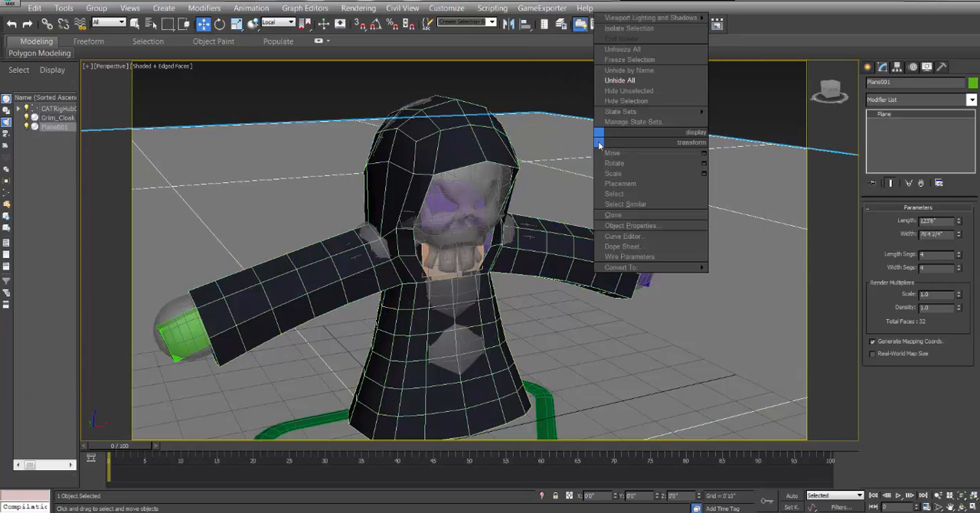
left_click(620, 103)
Delete the CATMotion Layer and the Animation Layer from the Character001 rig.
middle_click_drag(420, 173, 462, 166)
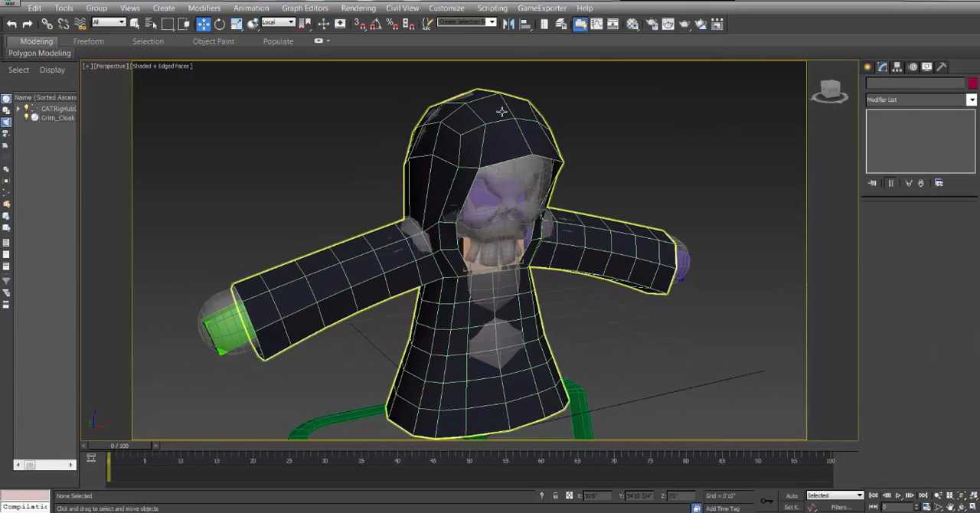
left_click(502, 112)
middle_click_drag(570, 367, 561, 340)
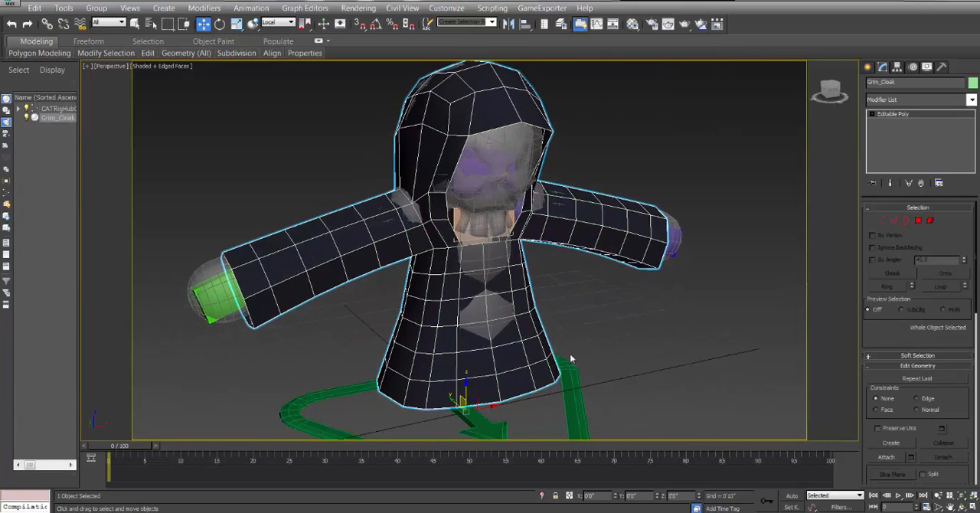
left_click(574, 385)
left_click(912, 67)
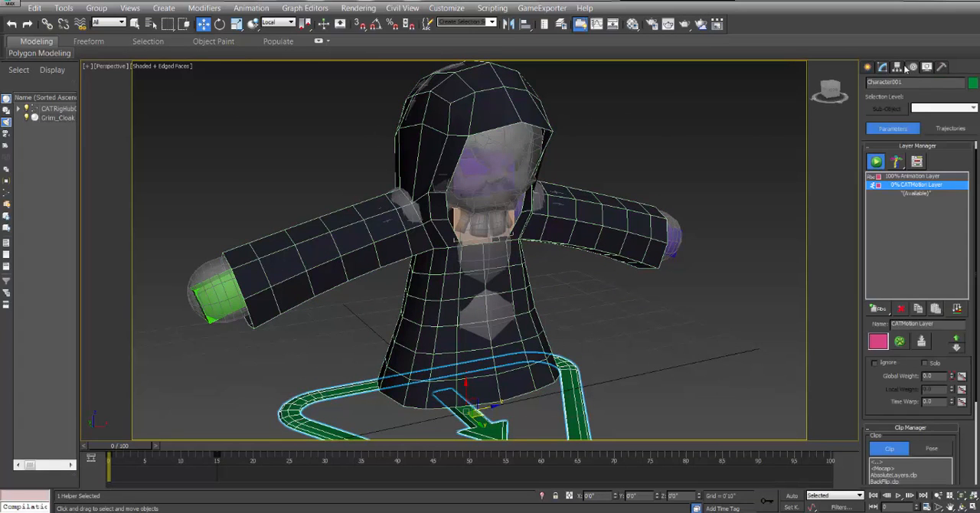
left_click(900, 308)
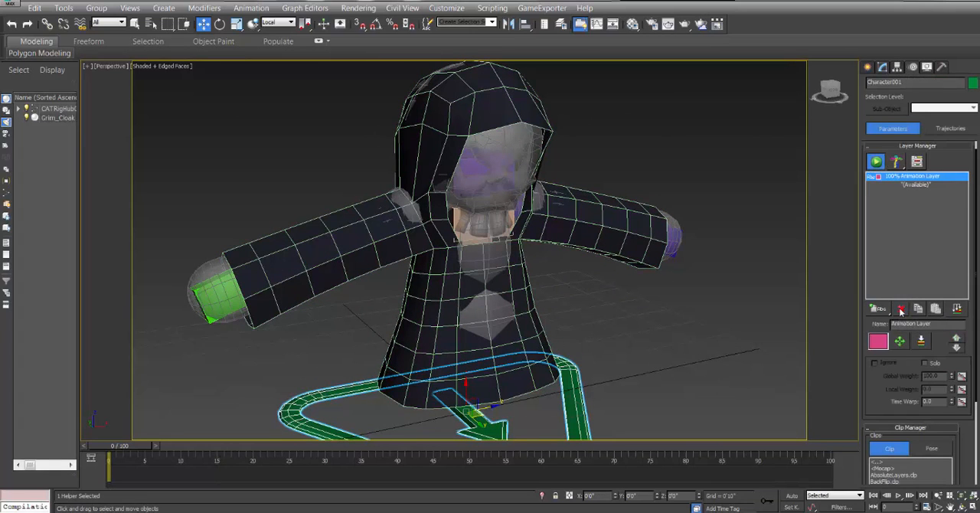
Select the Grim_Cloak mesh and add a Skin Wrap modifier above its Editable Poly.
middle_click_drag(596, 240, 648, 242)
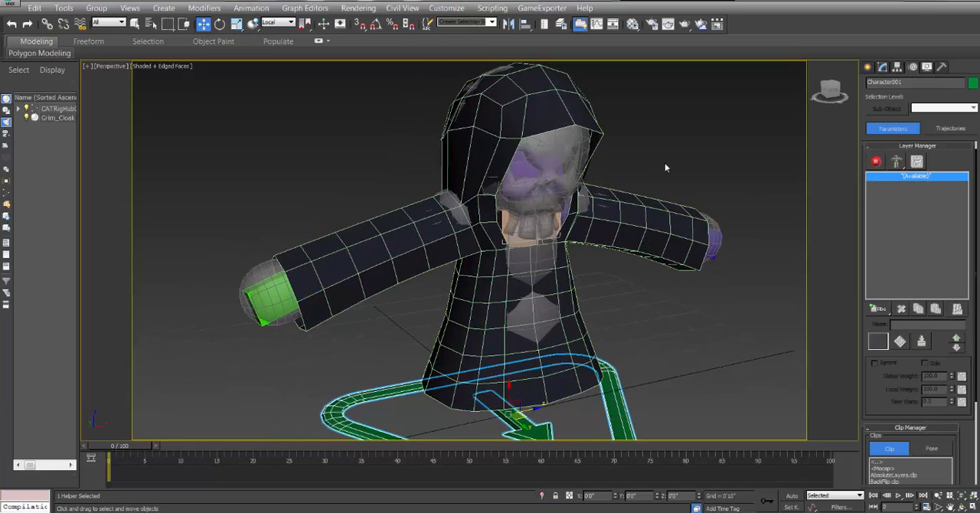
left_click(667, 166)
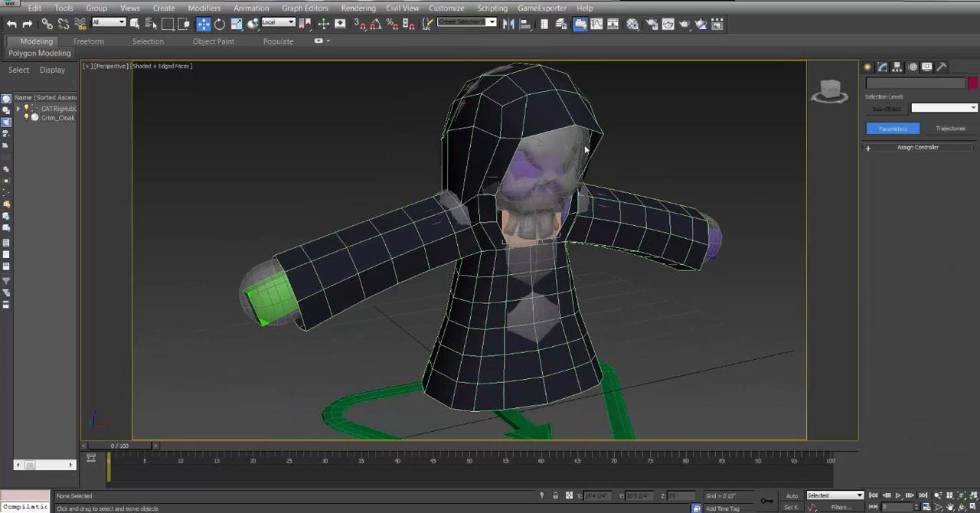
left_click(544, 112)
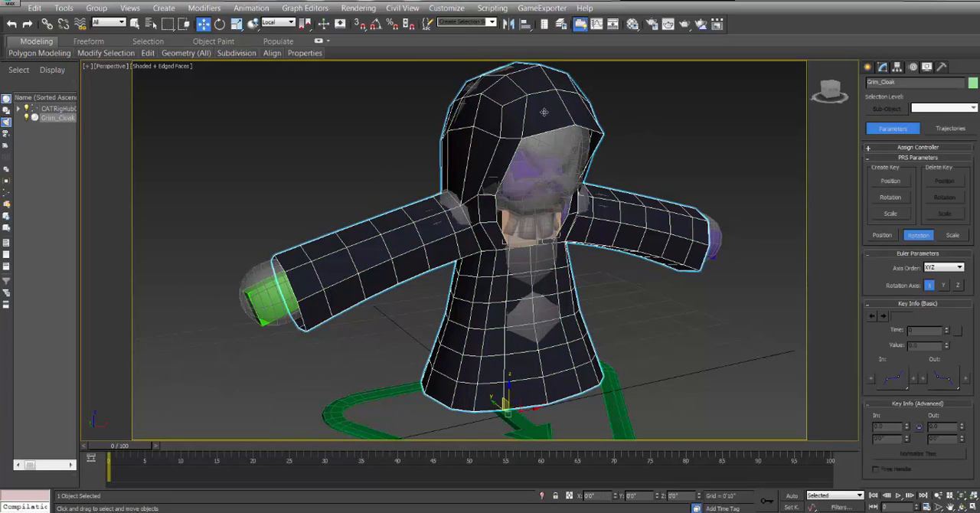
left_click(883, 67)
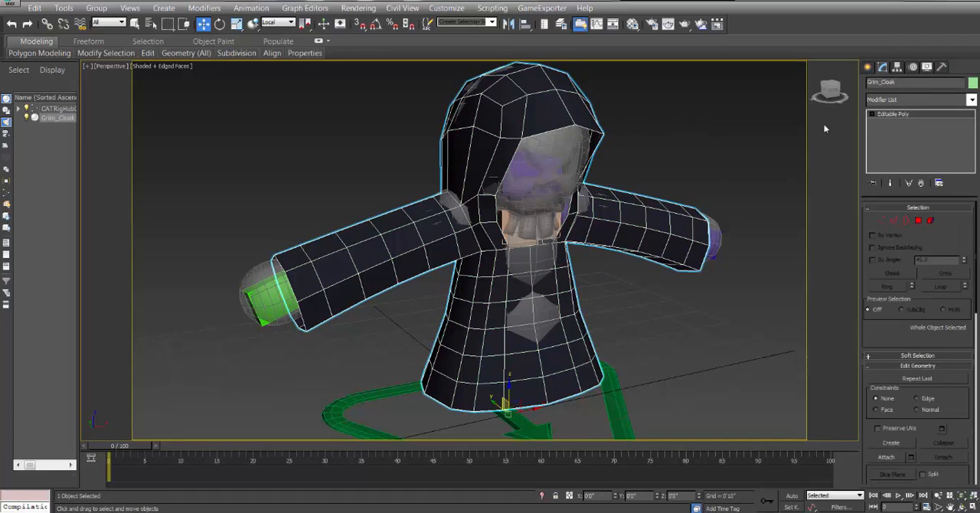
left_click(972, 102)
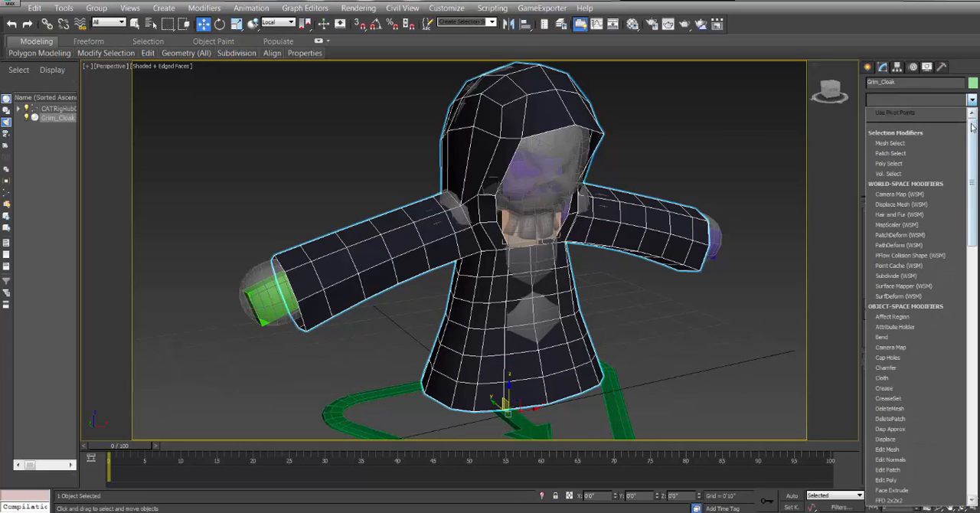
left_click_drag(973, 129, 975, 335)
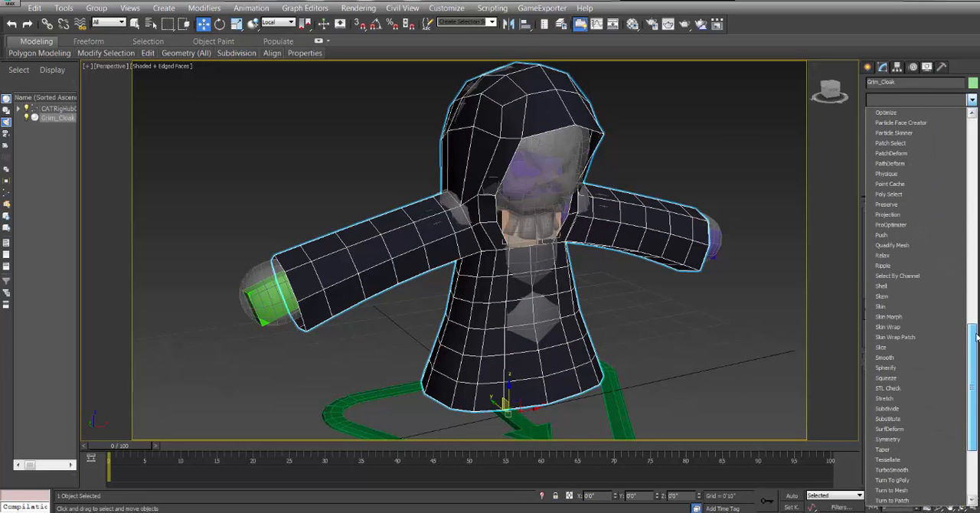
left_click(898, 328)
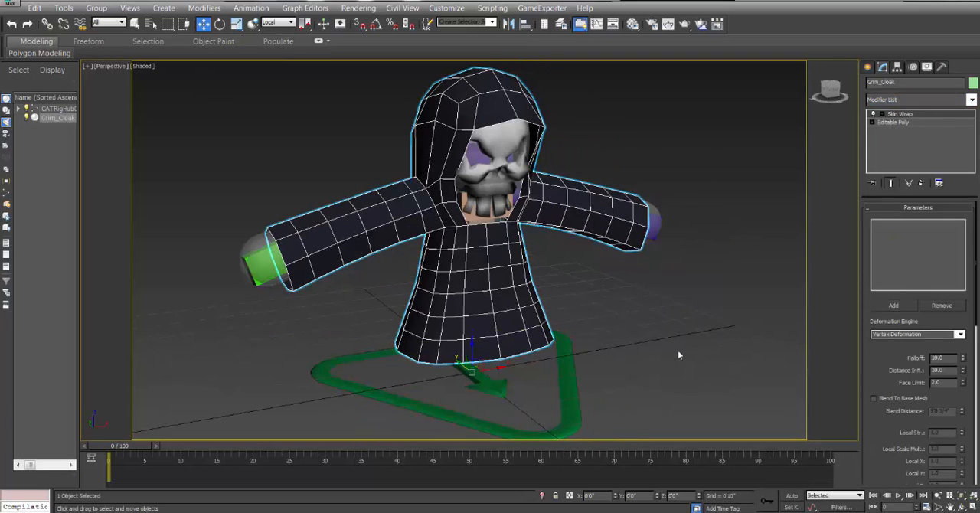
left_click(961, 507)
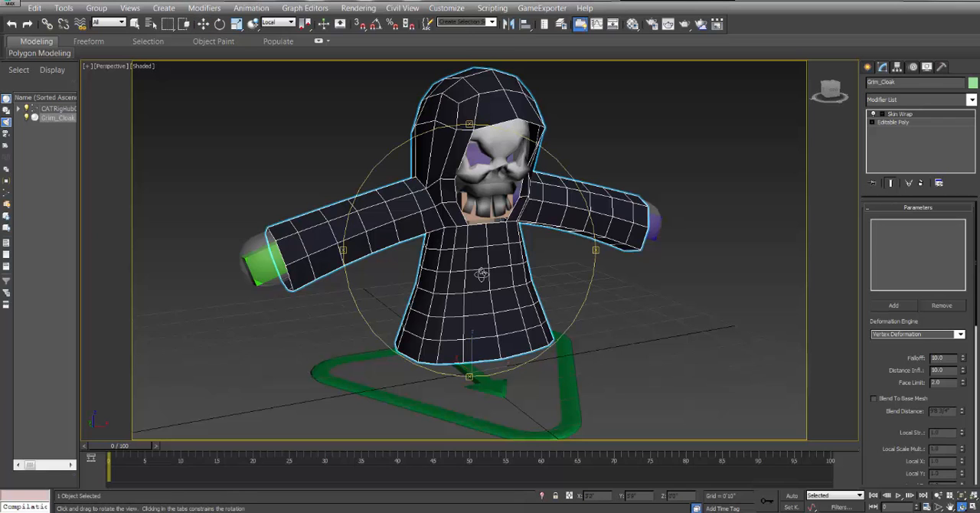
left_click_drag(481, 275, 452, 233)
left_click_drag(453, 238, 436, 239)
key("w")
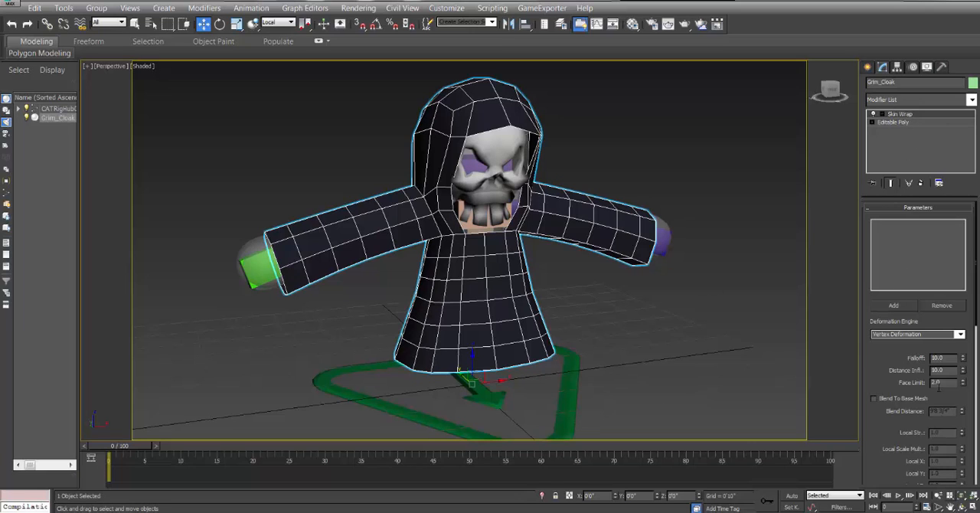
left_click(960, 506)
left_click_drag(553, 249, 488, 232)
left_click(204, 25)
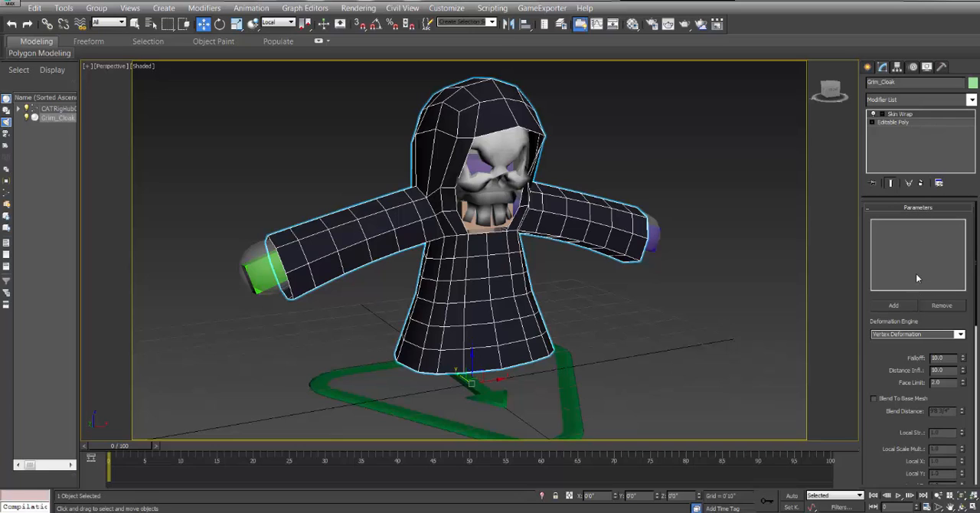
Add Capsule001 through Capsule011 to the cloak's Skin Wrap as its control objects.
left_click(893, 305)
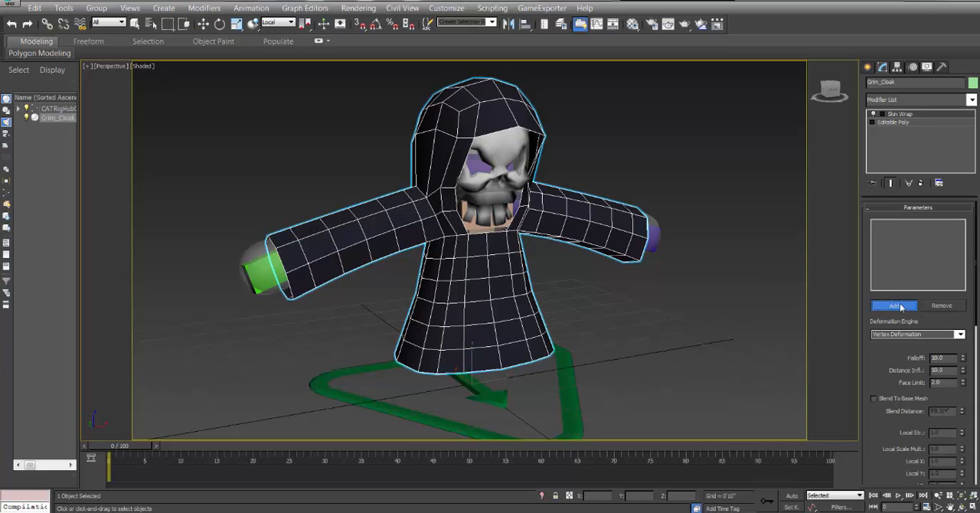
left_click(150, 24)
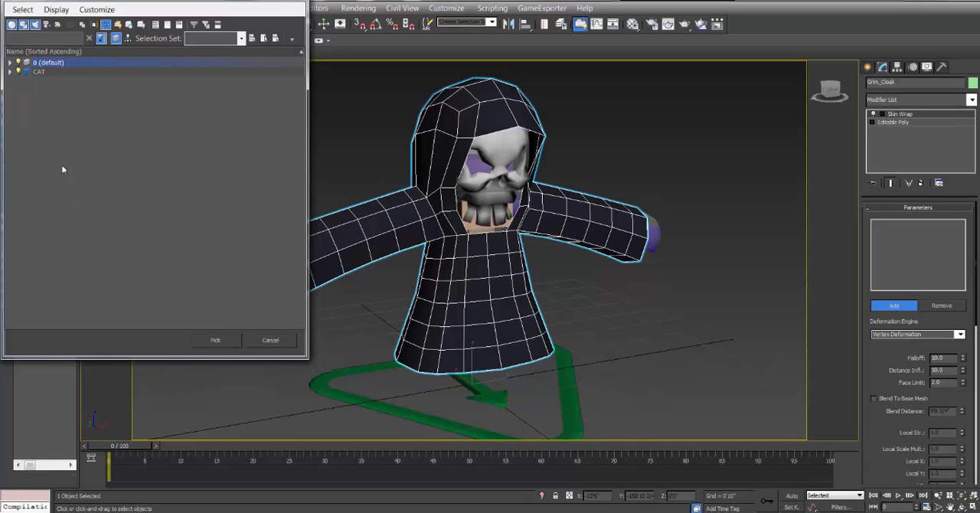
left_click(10, 71)
left_click(61, 81)
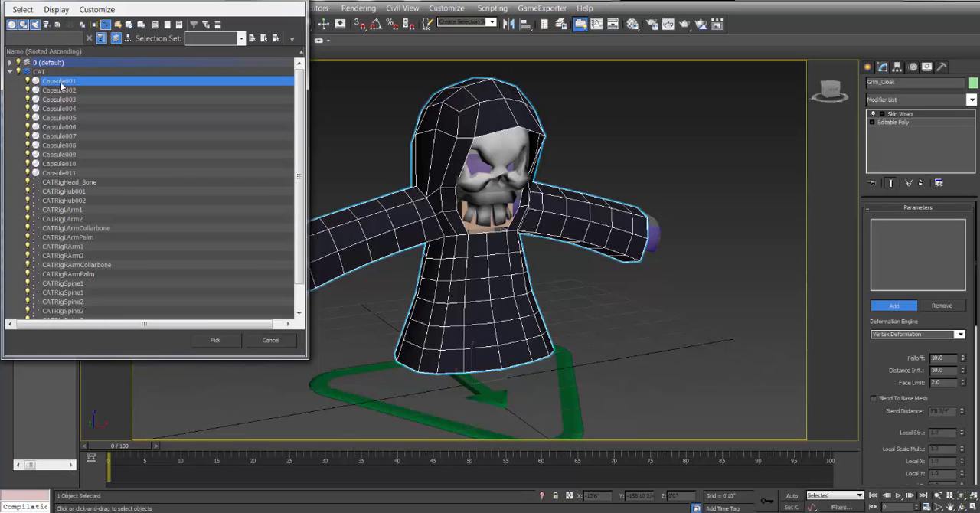
left_click(71, 173, "shift")
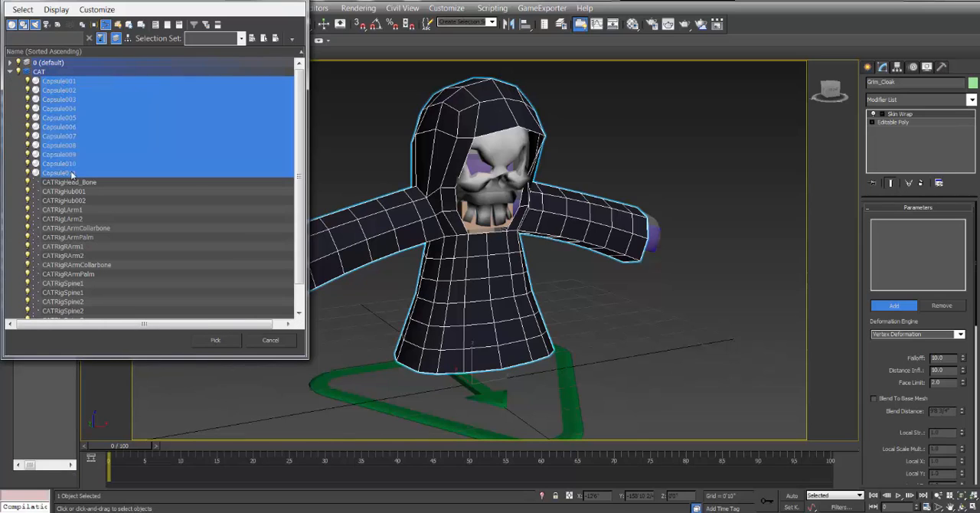
left_click(215, 339)
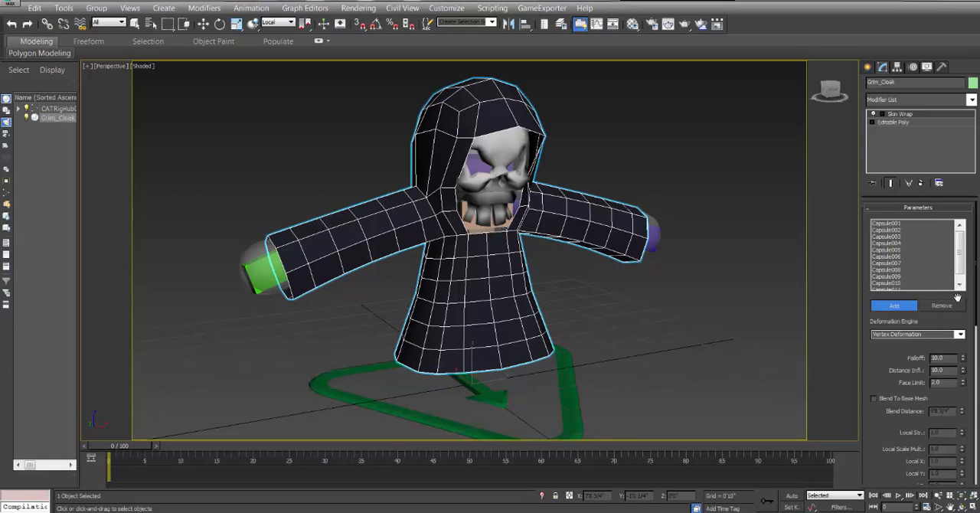
left_click(203, 25)
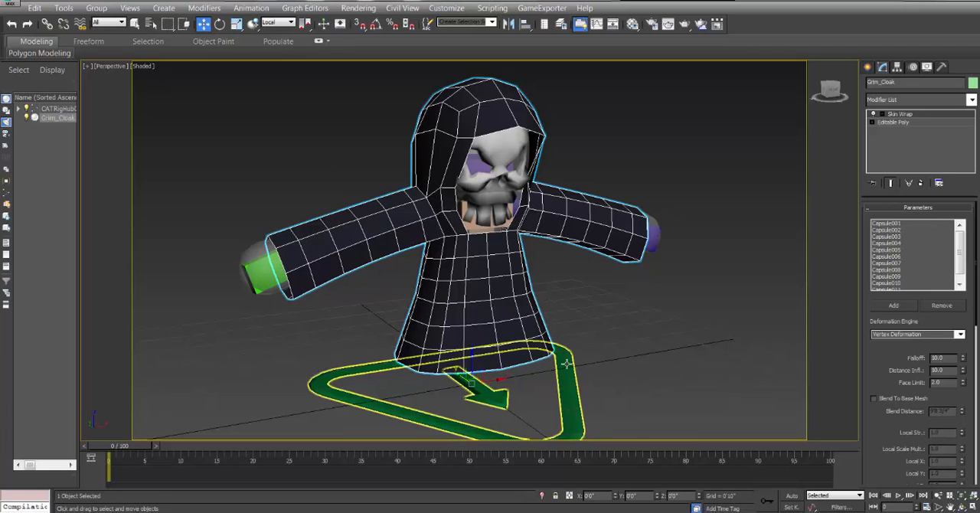
Delete the CATMotion Layer from the Character001 rig and add a fresh CATMotion layer in its place.
left_click(570, 368)
left_click(912, 68)
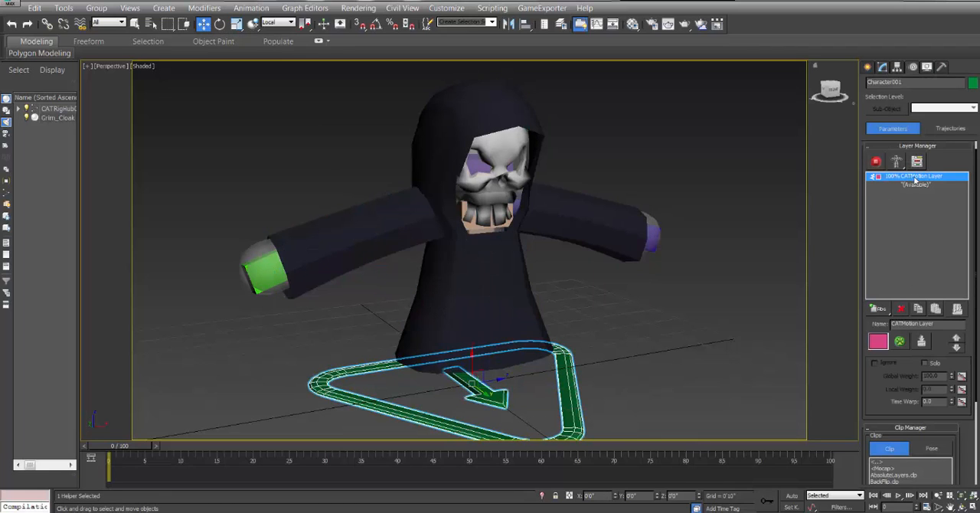
left_click(900, 308)
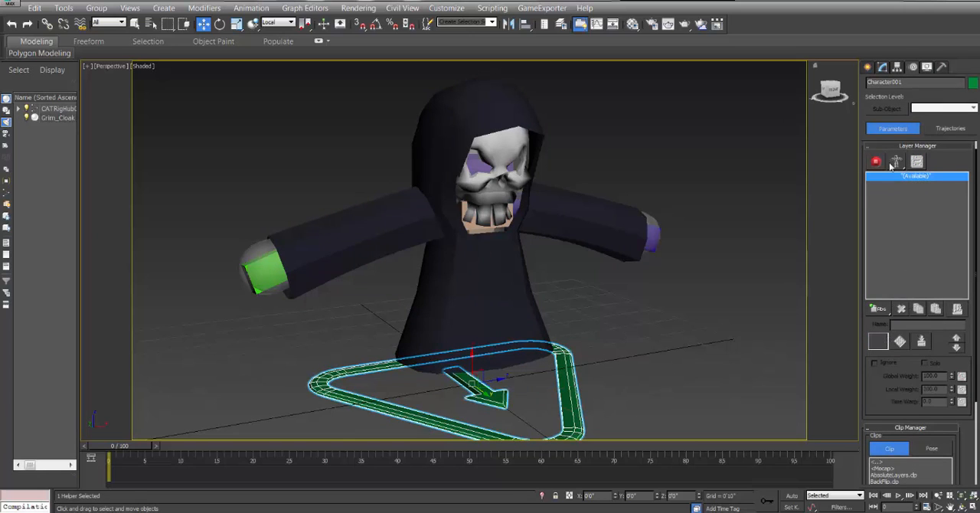
left_click(880, 308)
left_click(878, 369)
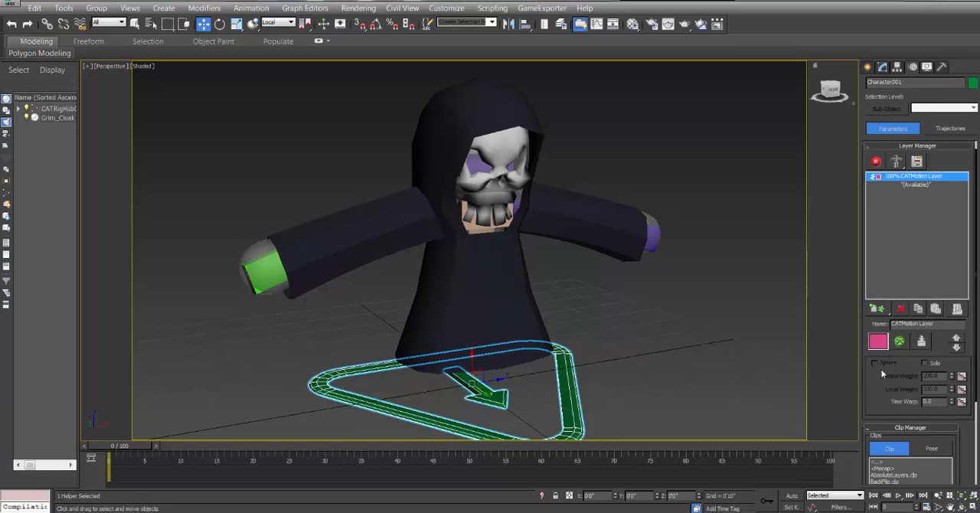
Load a motion preset from the 2Legs folder into a new layer of the rig's CATMotion setup.
left_click(899, 341)
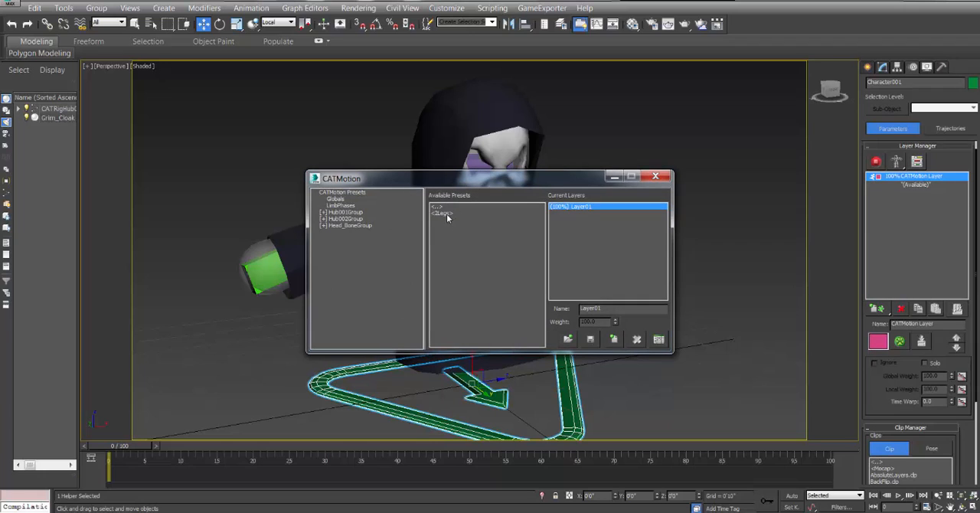
double_click(447, 214)
double_click(460, 224)
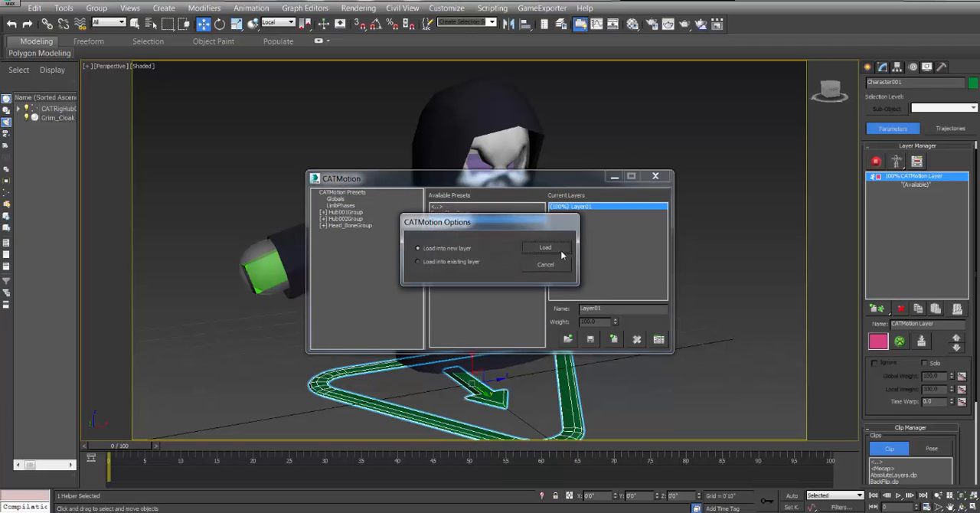
left_click(561, 253)
left_click(654, 176)
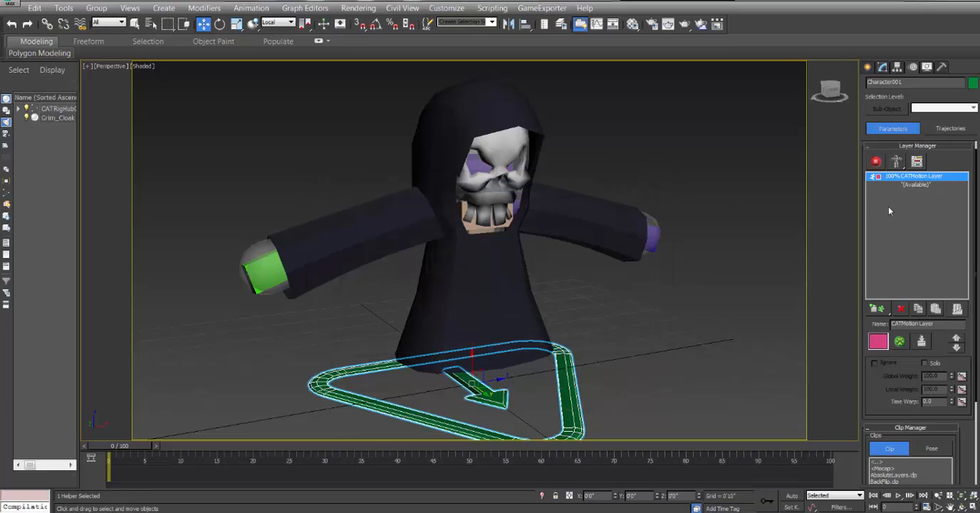
Switch the Character001 rig to animation mode and move the timeline to frame 32.
left_click(874, 162)
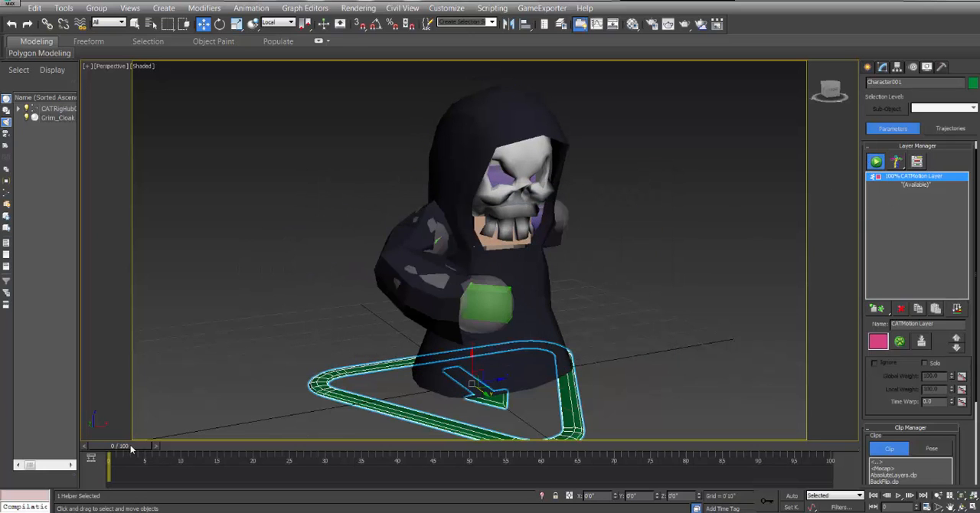
left_click_drag(131, 450, 356, 469)
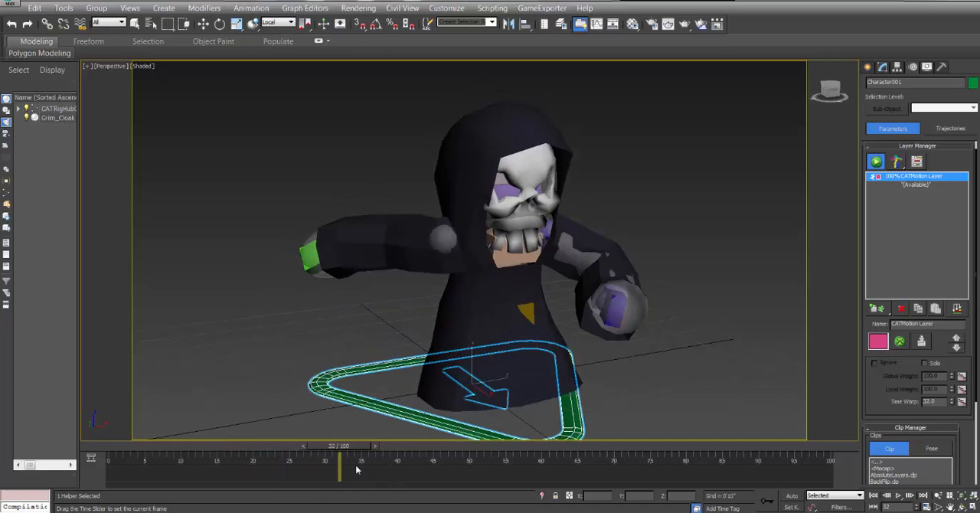
key("w")
Examine Grim_Cloak's Skin Wrap settings down to the mirror options, re-entering a Face Limit of 2.
left_click(494, 119)
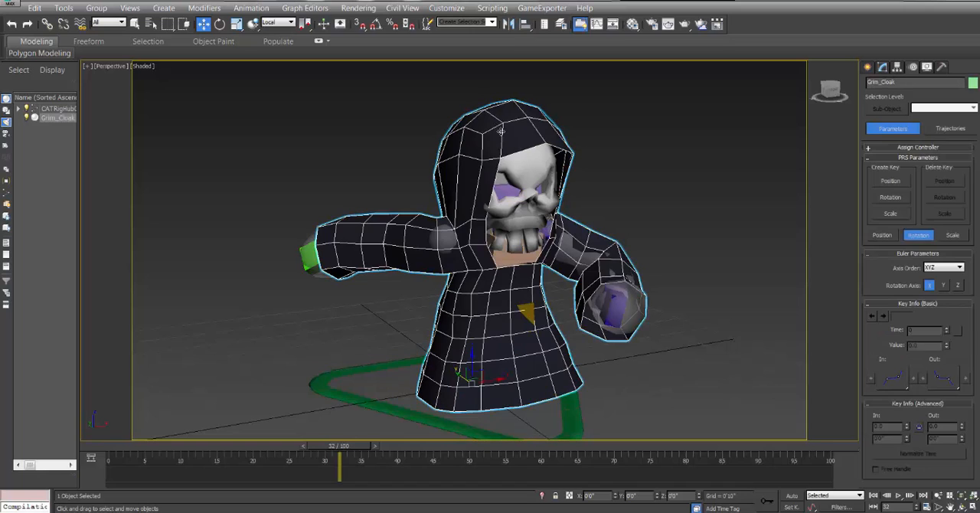
left_click(883, 68)
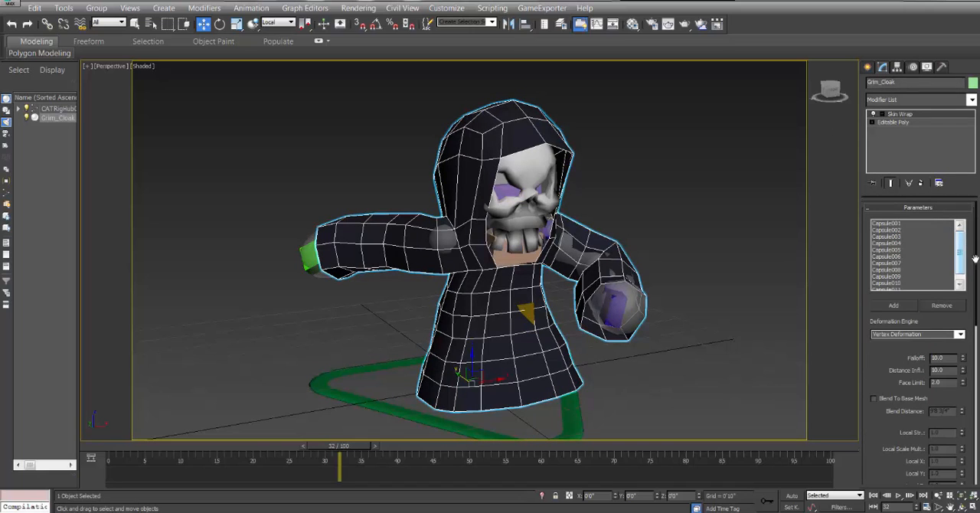
mouse_move(975, 259)
left_mouse_down()
mouse_move(975, 336)
mouse_move(975, 261)
left_mouse_up()
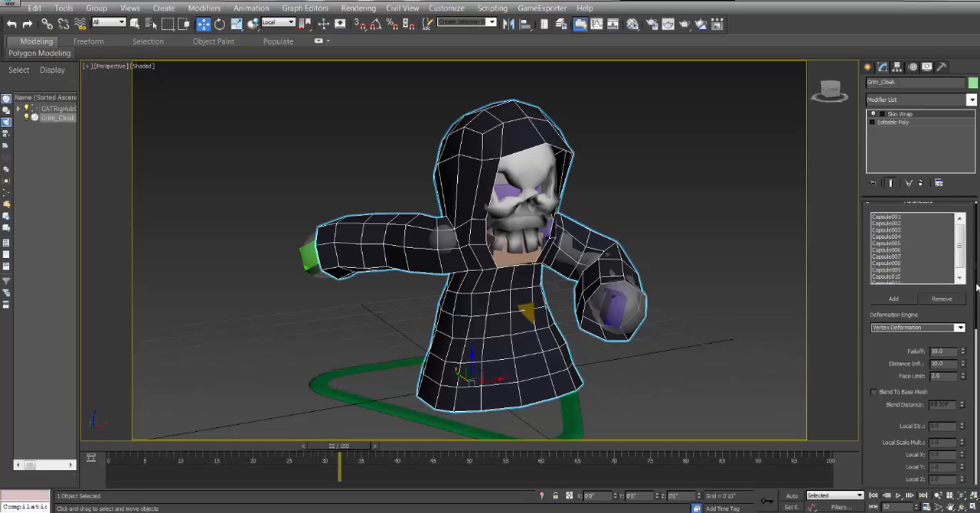
left_click_drag(977, 287, 963, 323)
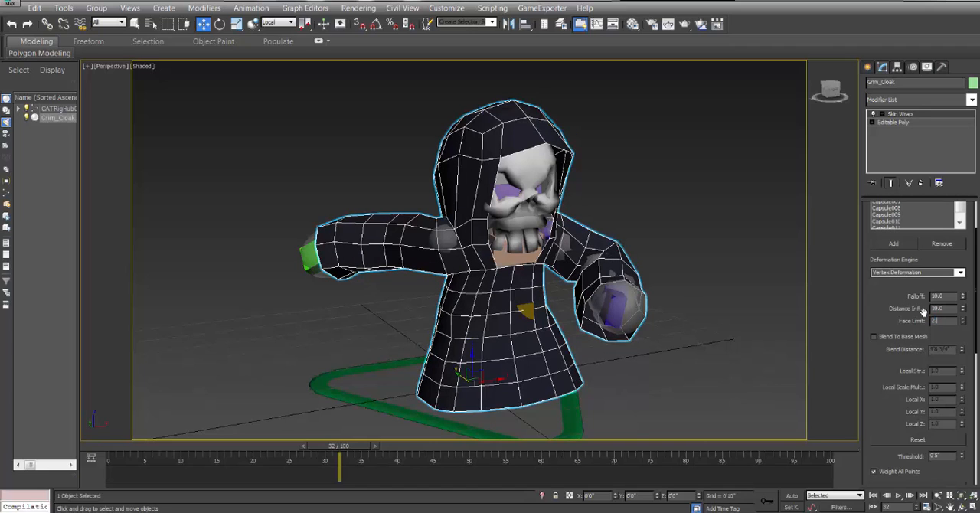
key("Return")
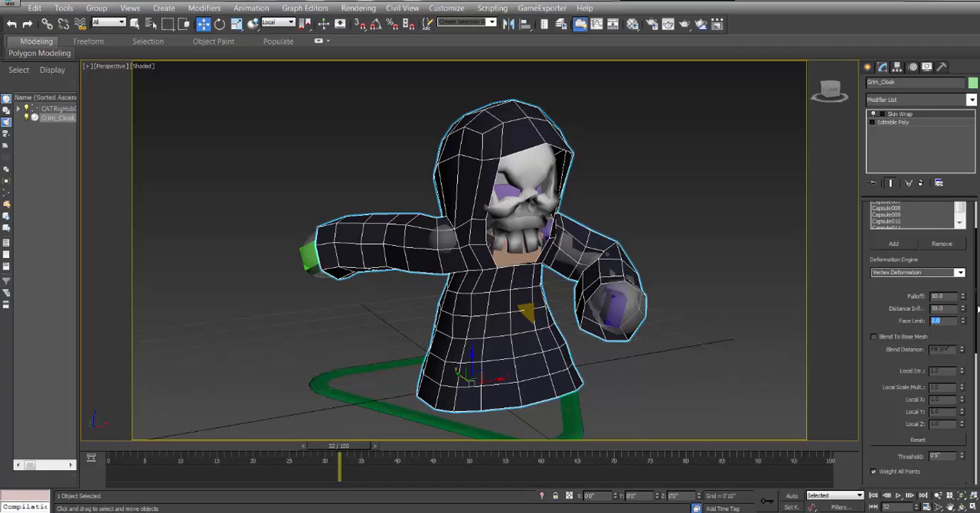
scroll(976, 308, "down", 5)
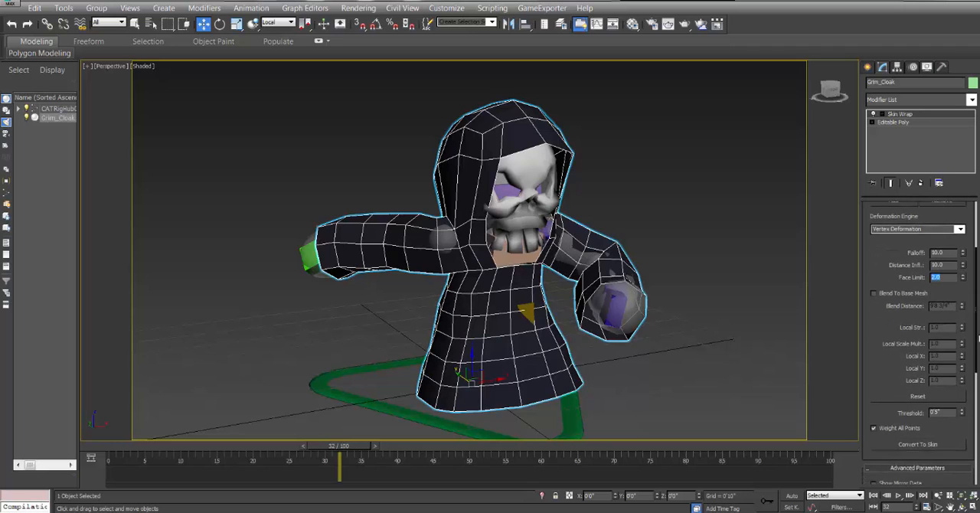
left_click_drag(977, 382, 978, 360)
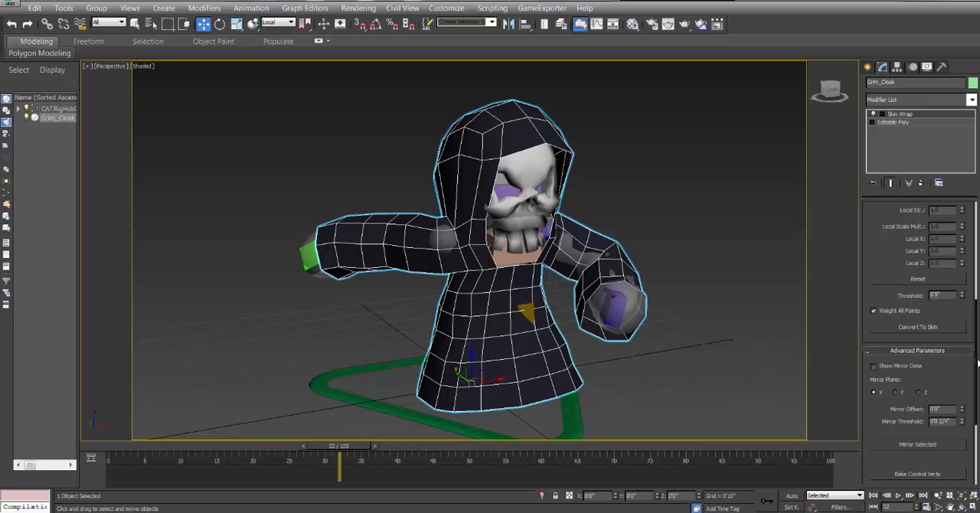
scroll(899, 300, "down", 1)
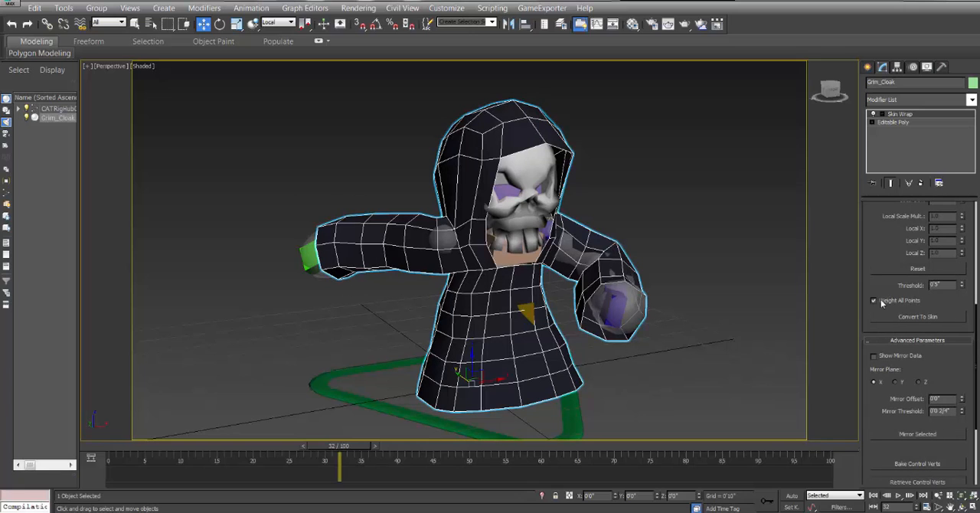
left_click_drag(976, 344, 966, 220)
Examine how the cloak deforms around the capsules at the shoulders, arms and chest on frame 32.
left_click(962, 507)
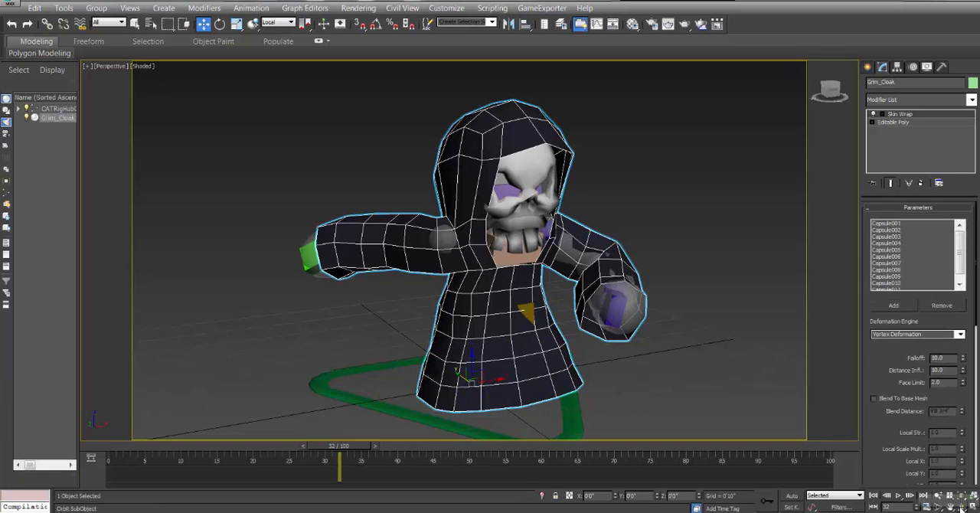
left_click_drag(453, 265, 444, 185)
scroll(449, 264, "up", 5)
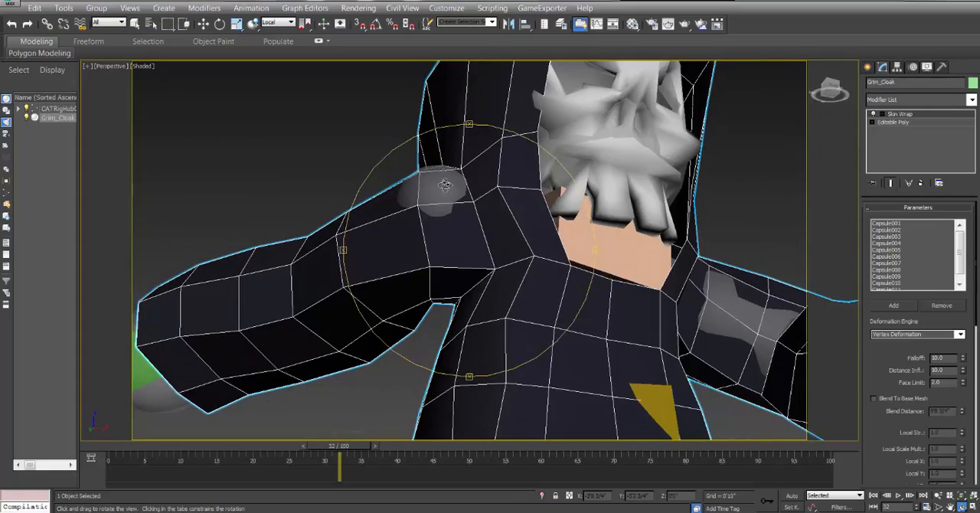
left_click_drag(498, 229, 444, 207)
scroll(521, 267, "down", 3)
scroll(467, 254, "up", 3)
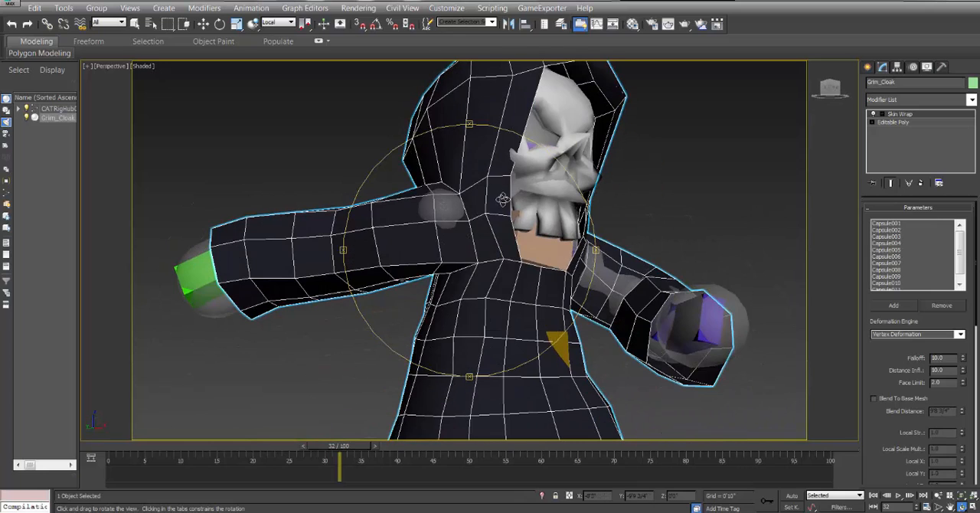
Scrub the timeline from frame 32 back to frame 0 while checking how the cloak follows the rig.
left_click_drag(501, 199, 516, 258)
scroll(508, 278, "down", 5)
scroll(508, 278, "up", 3)
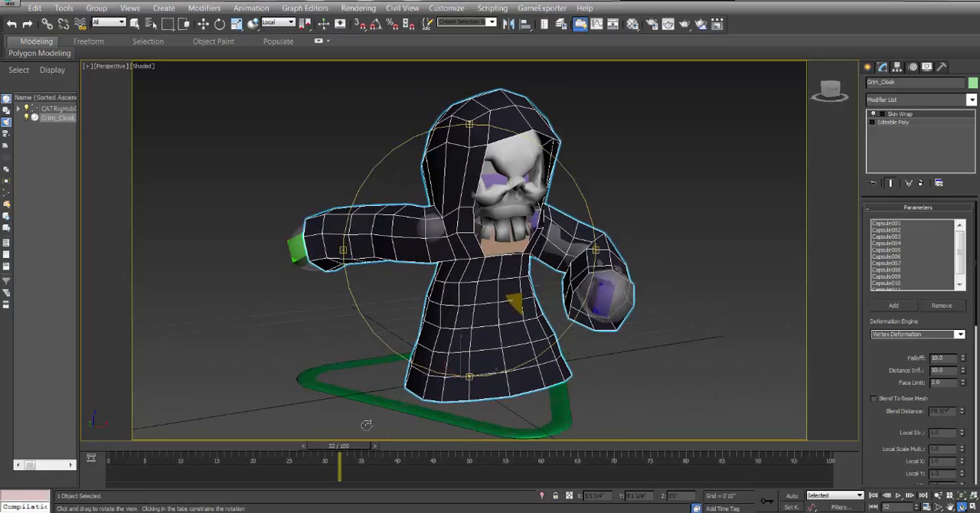
left_click_drag(366, 450, 122, 454)
key("ctrl+r")
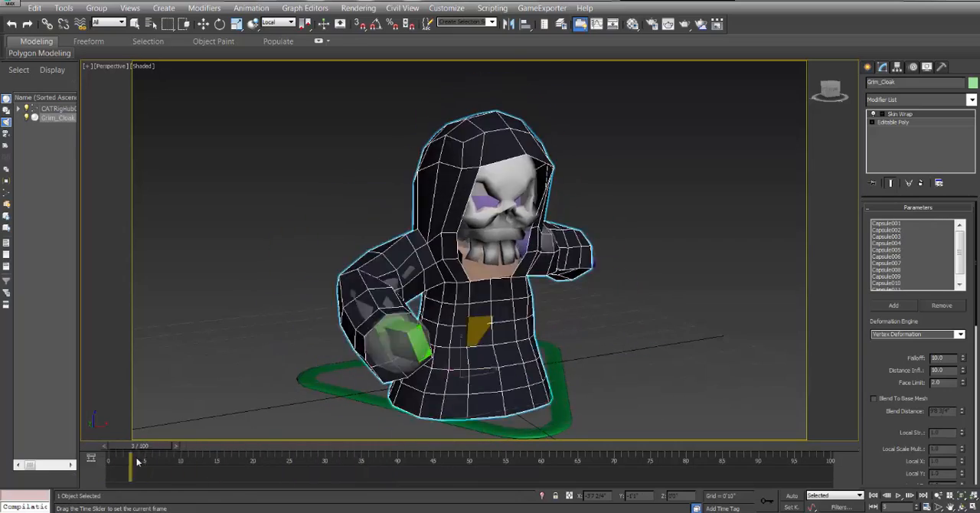
key("ctrl+r")
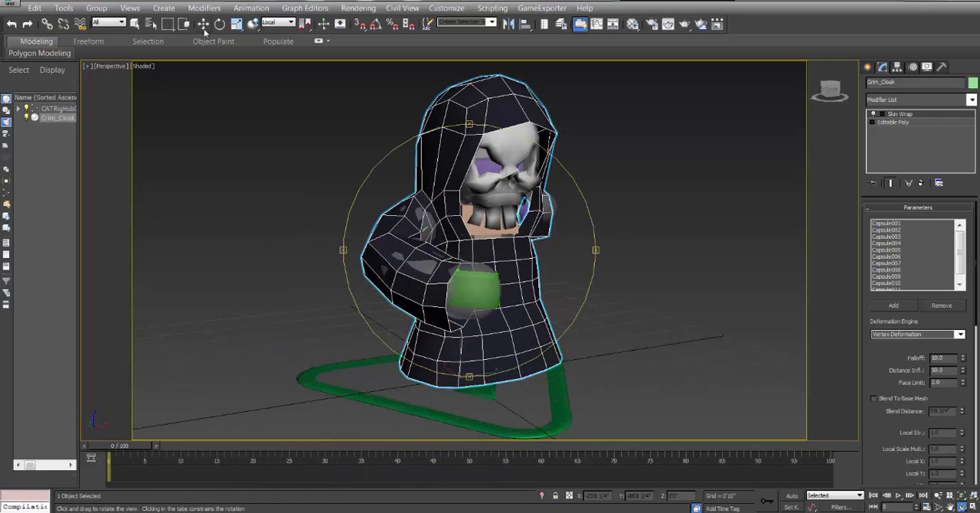
key("w")
left_click(604, 138)
left_click(500, 116)
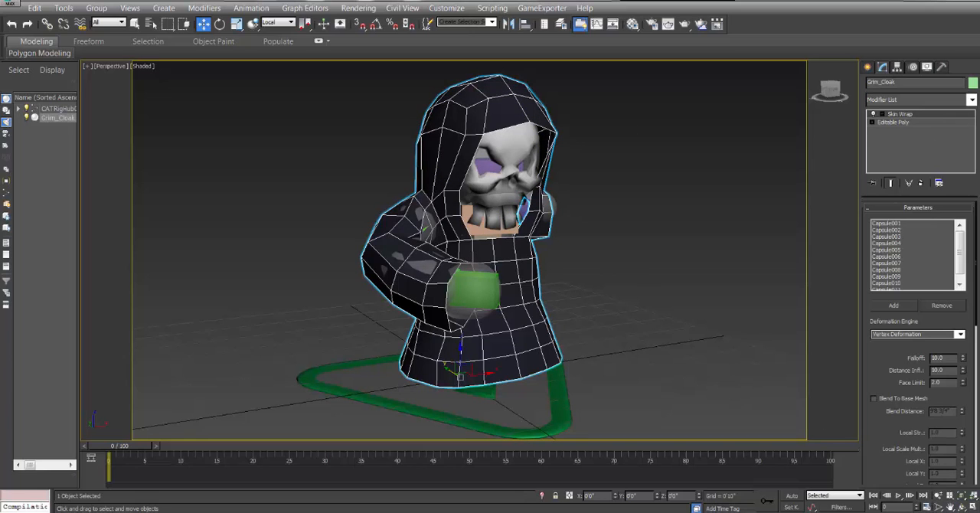
left_click(961, 507)
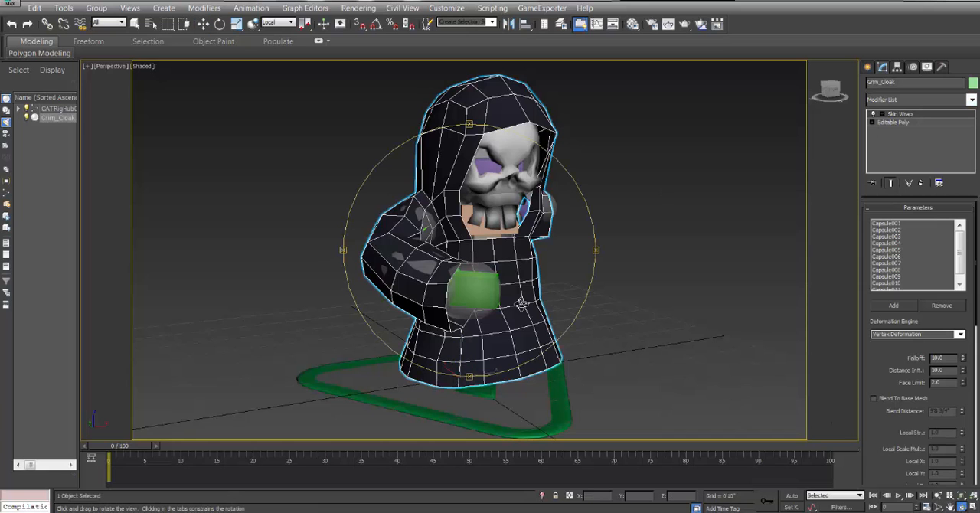
left_click_drag(497, 254, 460, 245)
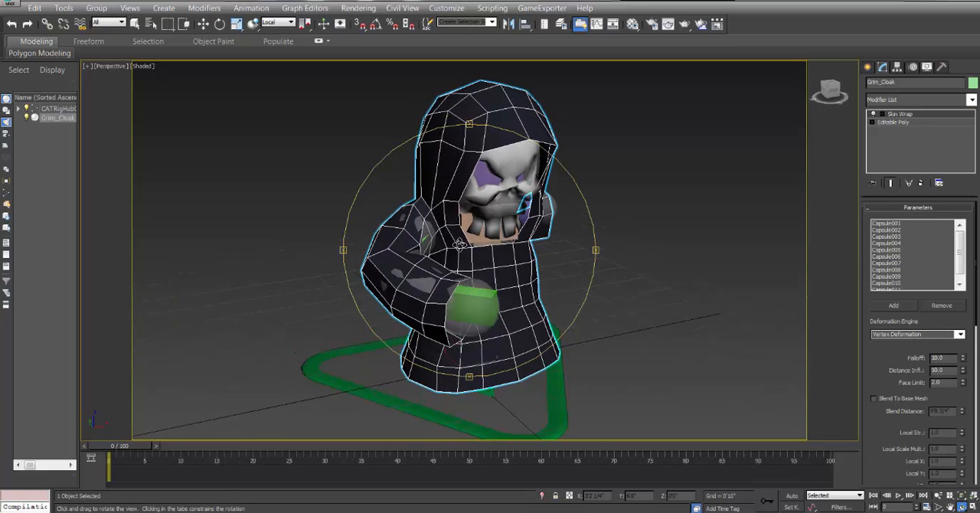
Add a Cloth modifier on top of Grim_Cloak's Skin Wrap.
left_click(972, 101)
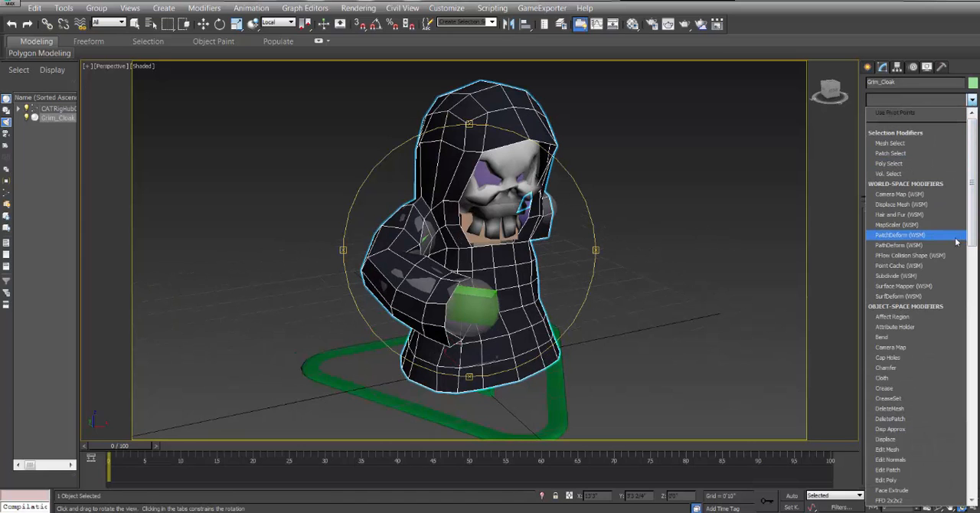
left_click(128, 447)
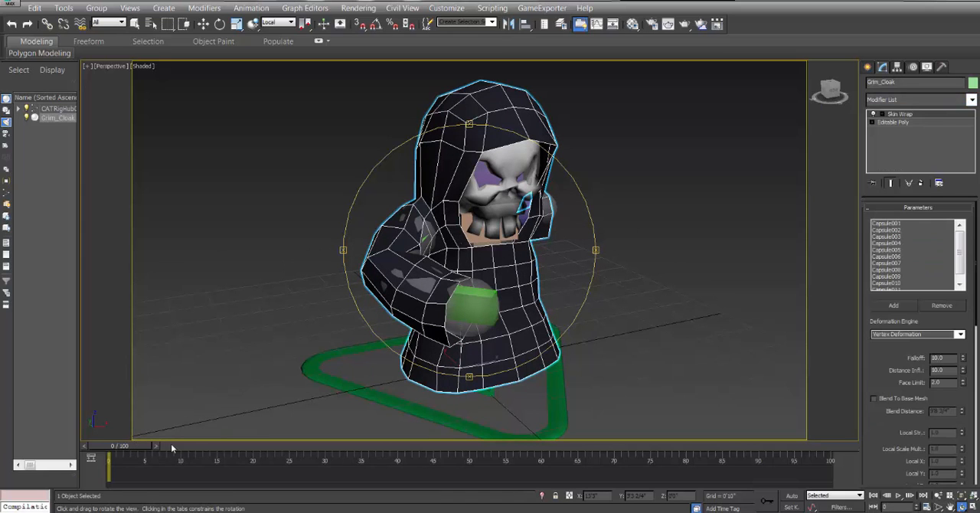
left_click_drag(142, 447, 173, 454)
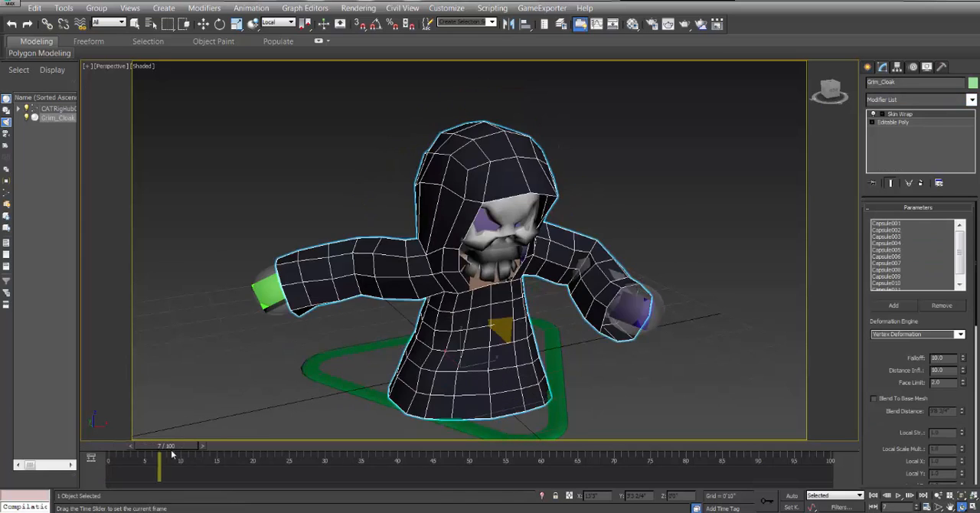
left_click(970, 100)
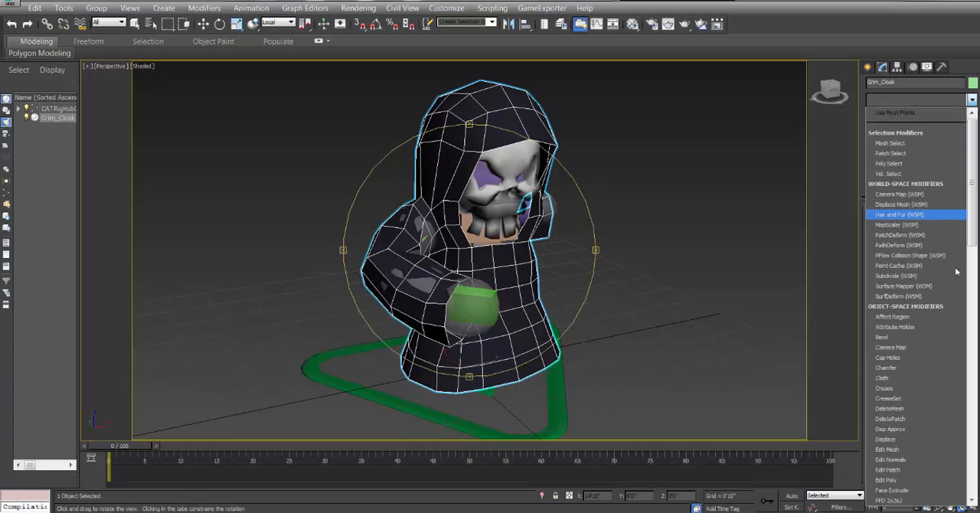
left_click(888, 377)
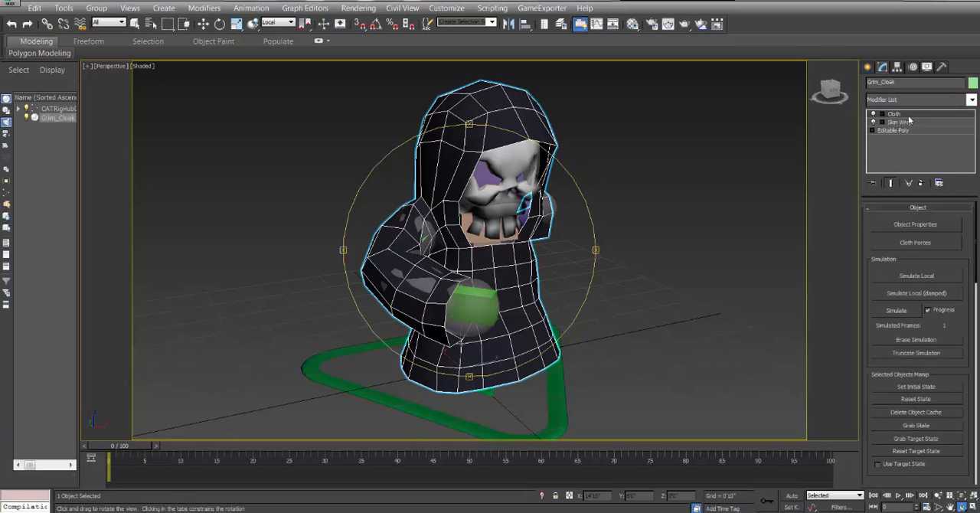
Add Capsule001 through Capsule011 to the Cloth modifier's simulation objects.
left_click(919, 224)
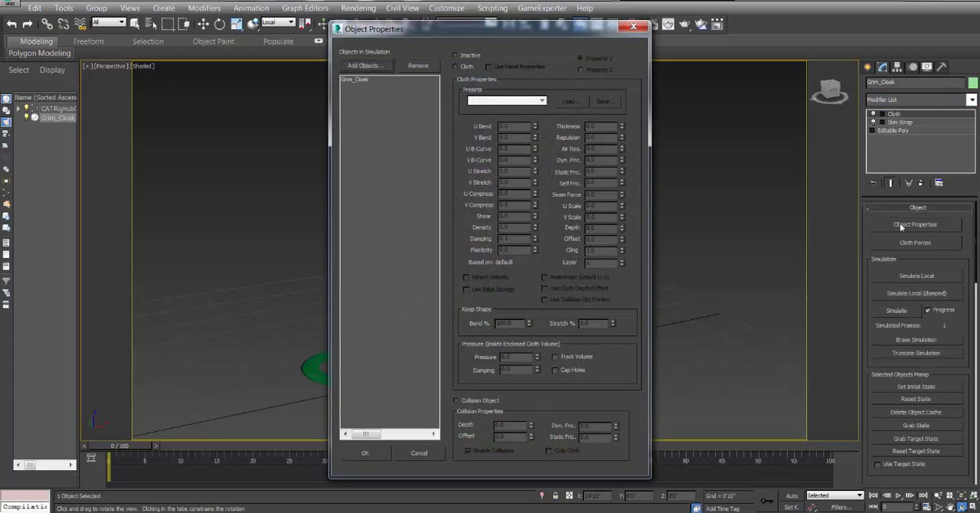
left_click(364, 66)
left_click(10, 72)
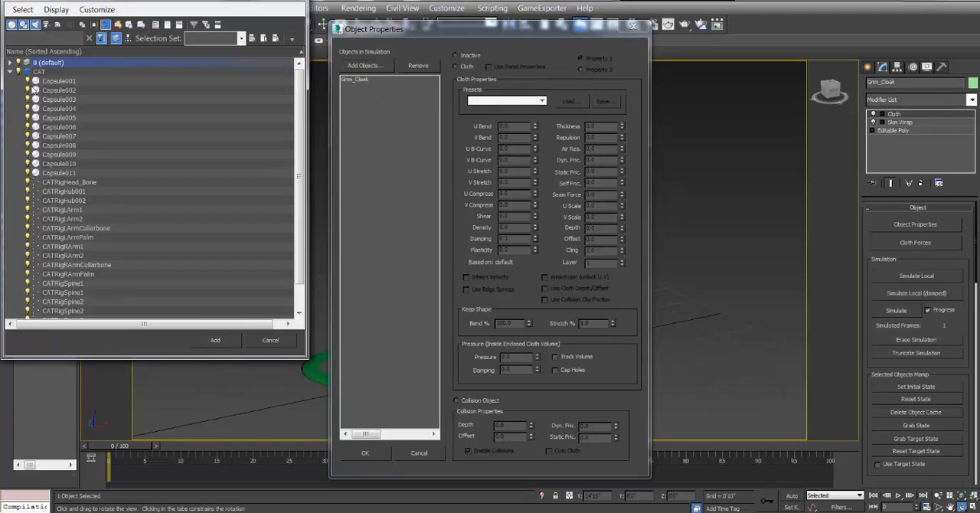
left_click(64, 82)
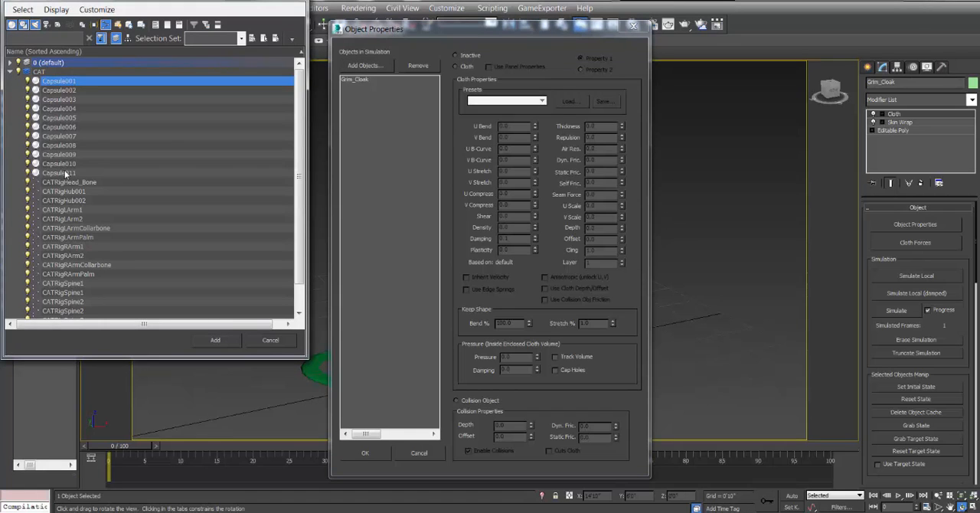
left_click(64, 171, "shift")
left_click(215, 340)
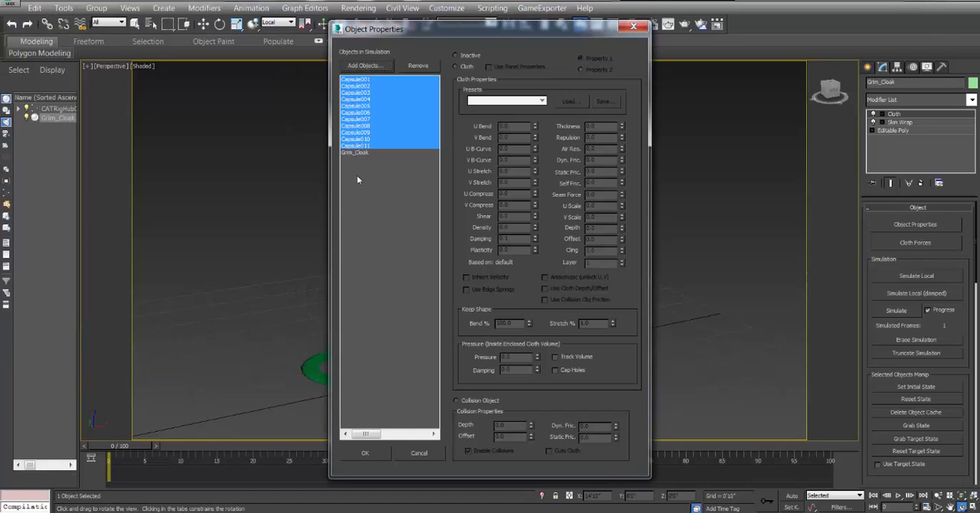
Define Grim_Cloak as cloth in the simulation and give it the Flannel preset.
left_click(359, 154)
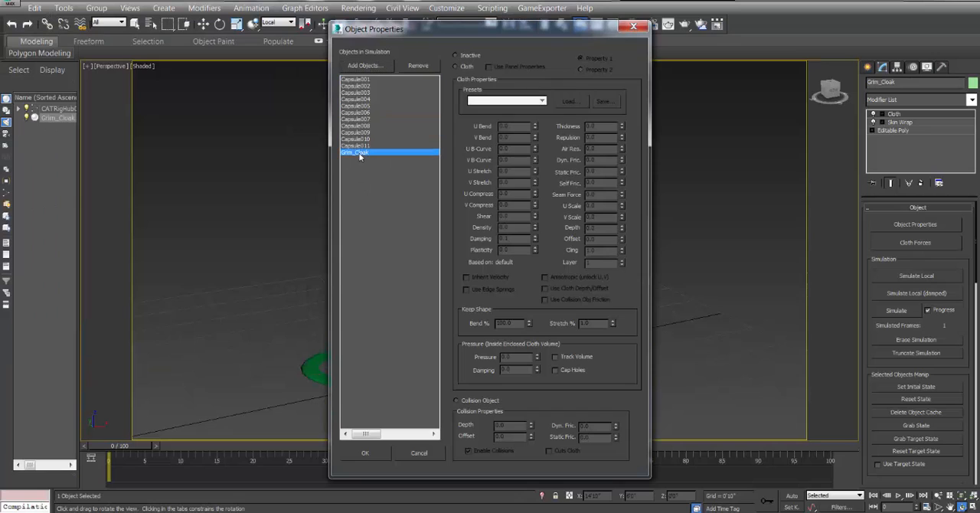
left_click(464, 67)
left_click(511, 101)
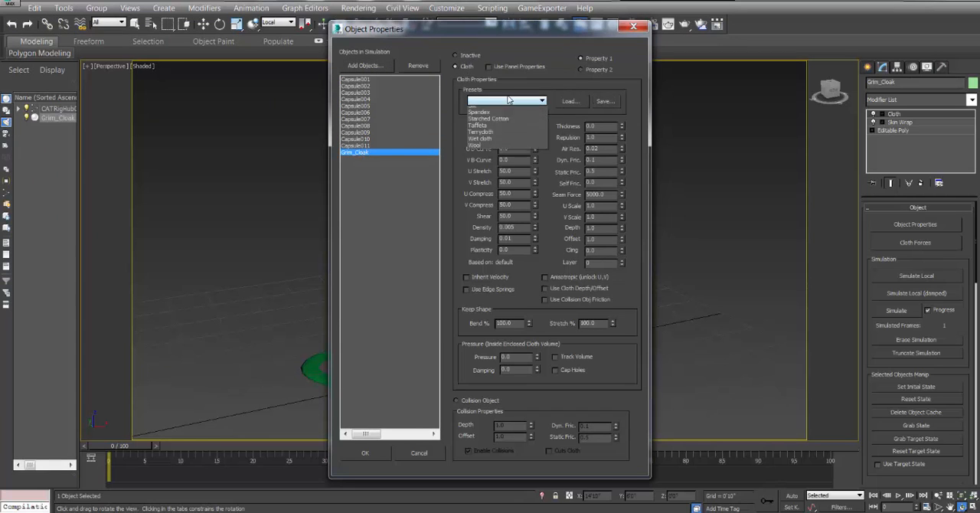
left_click(500, 136)
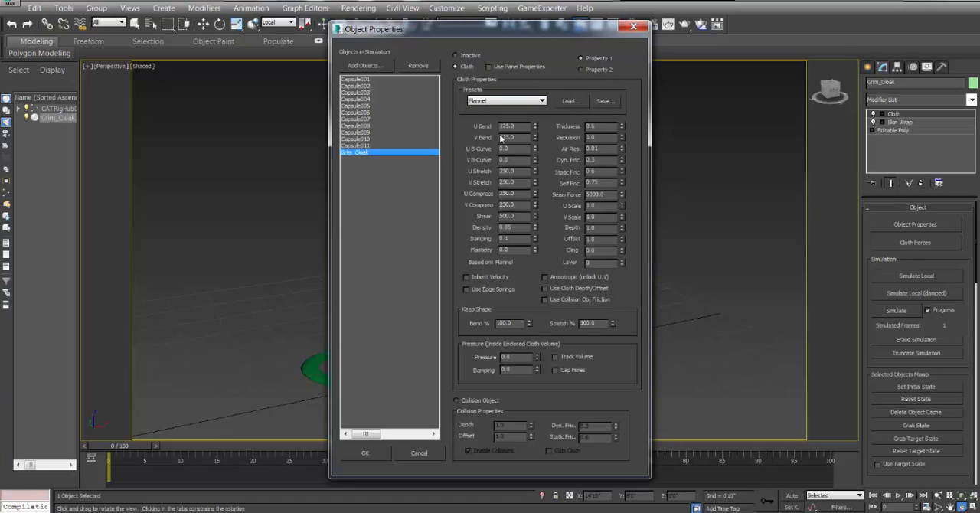
Make Capsule001 through Capsule011 collision objects and accept the cloth object properties.
left_click(370, 81)
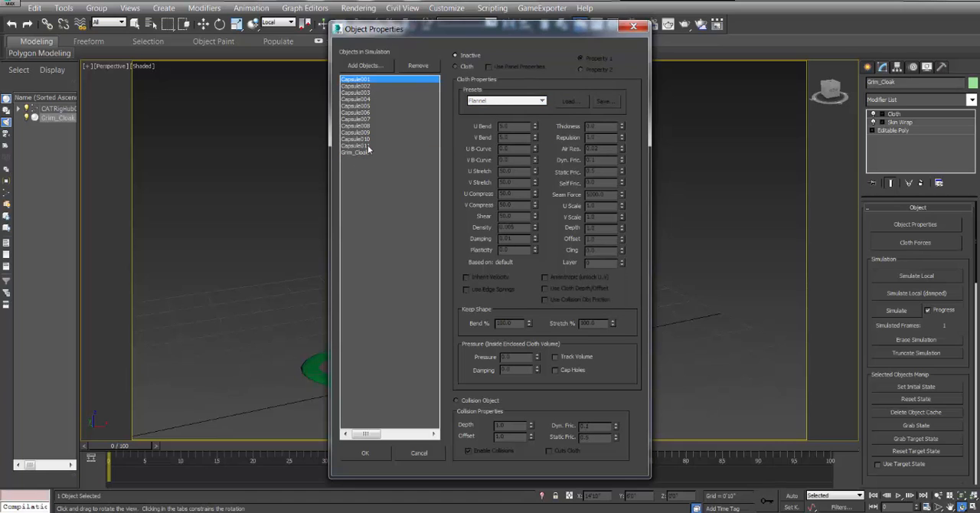
left_click(368, 146, "shift")
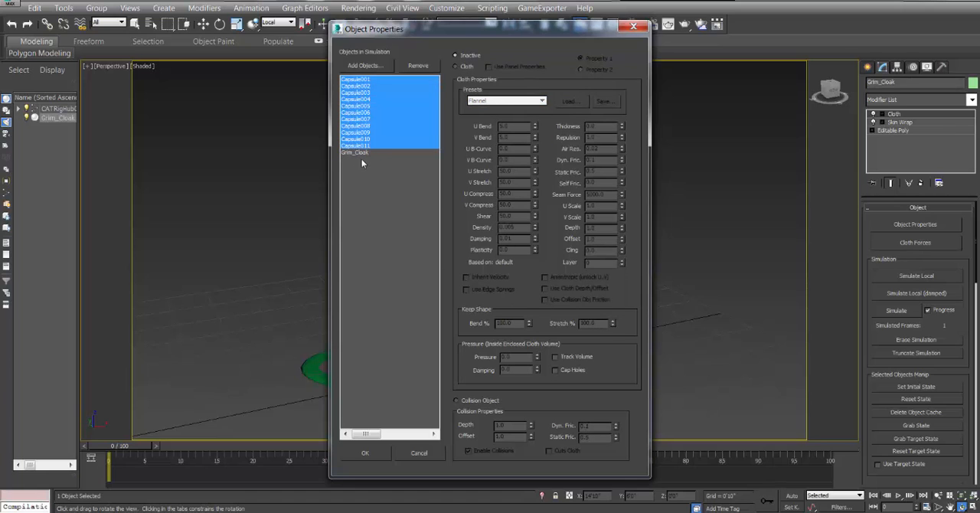
left_click(456, 400)
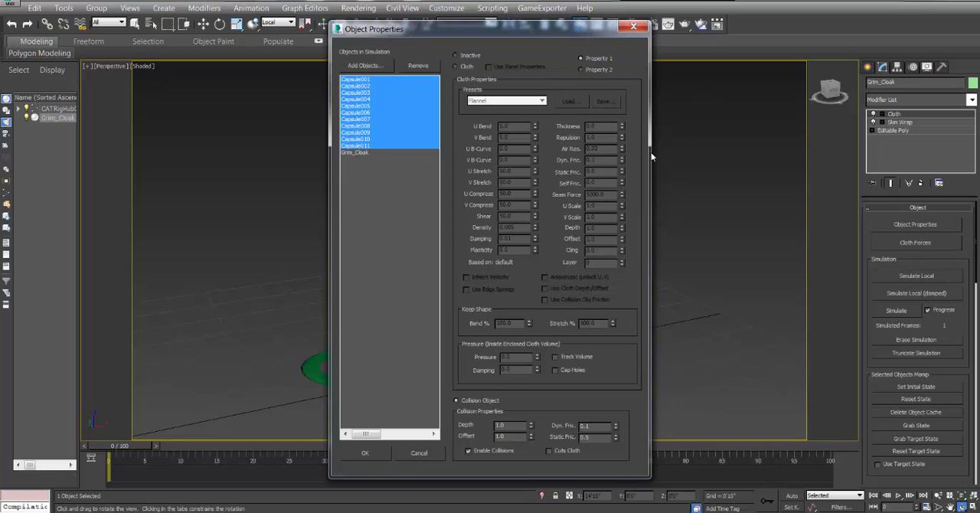
left_click(365, 453)
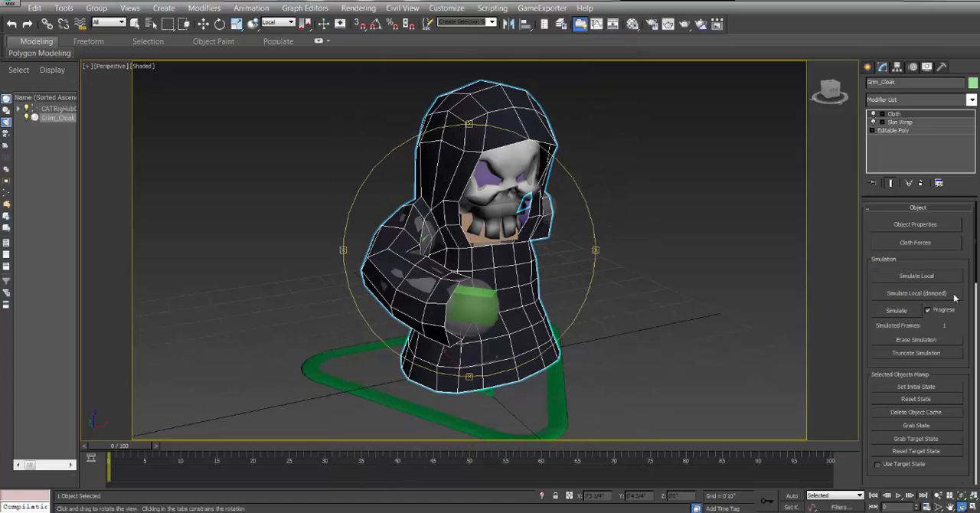
Test the cloak with a local cloth simulation on frame 0, stop it and restore the cloak's shape.
left_click(914, 275)
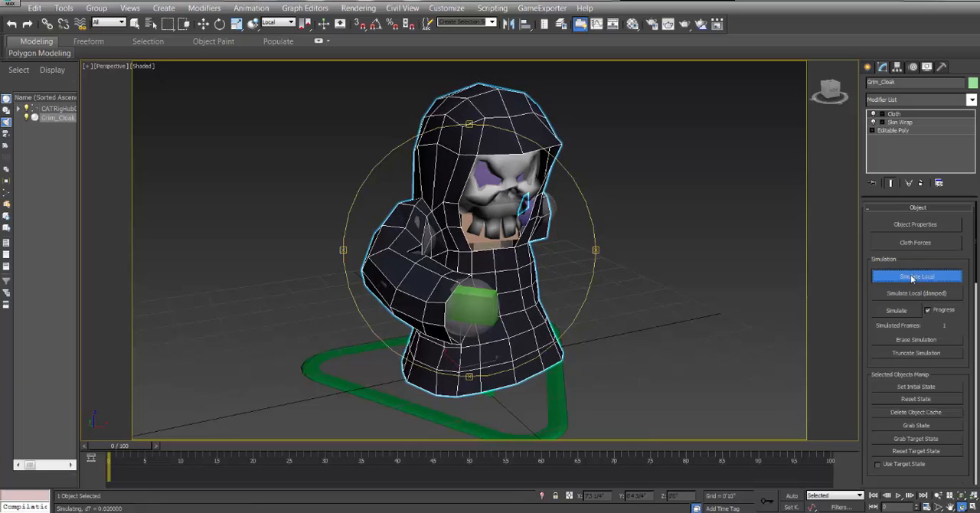
left_click_drag(573, 255, 490, 223)
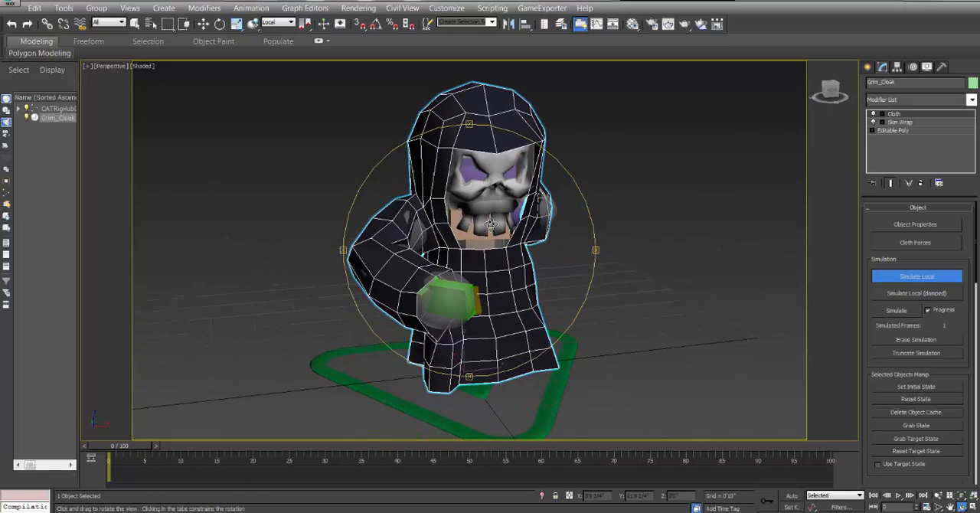
left_click(934, 278)
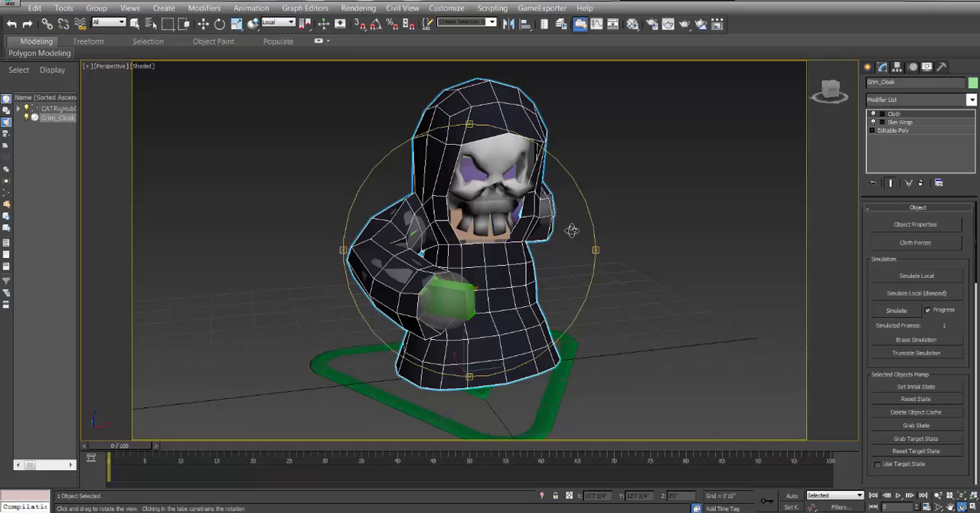
left_click_drag(576, 241, 464, 214)
left_click_drag(380, 215, 465, 239)
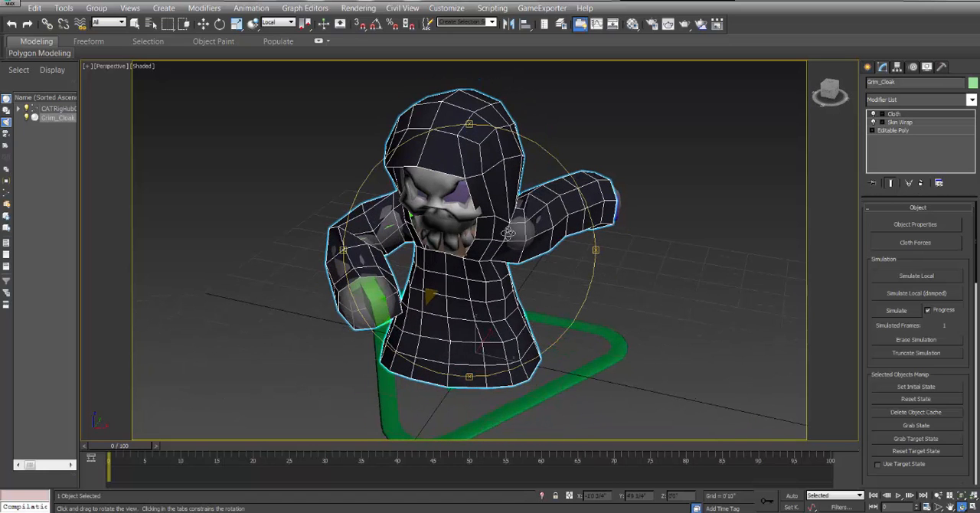
Set the collision depth of Capsule001 through Capsule011 to 1.5 and accept the object properties.
left_click(912, 225)
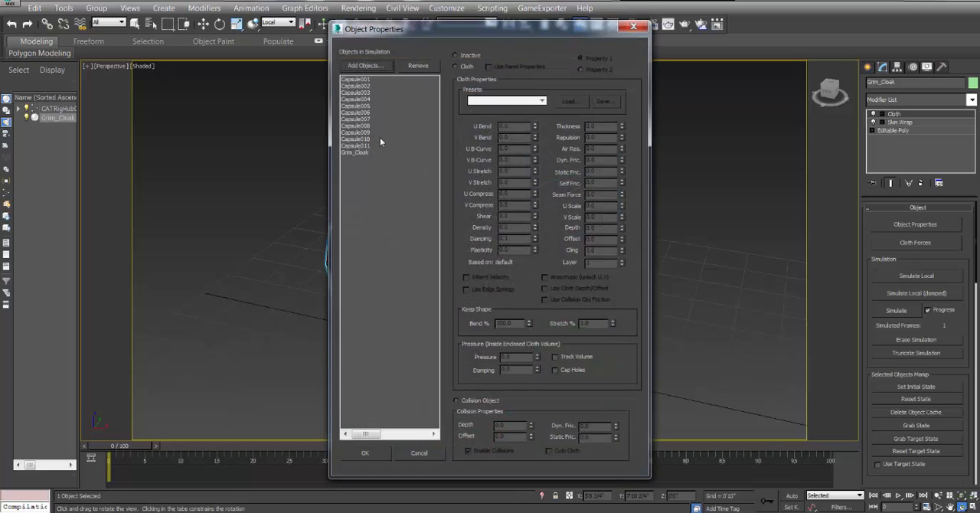
left_click(383, 80)
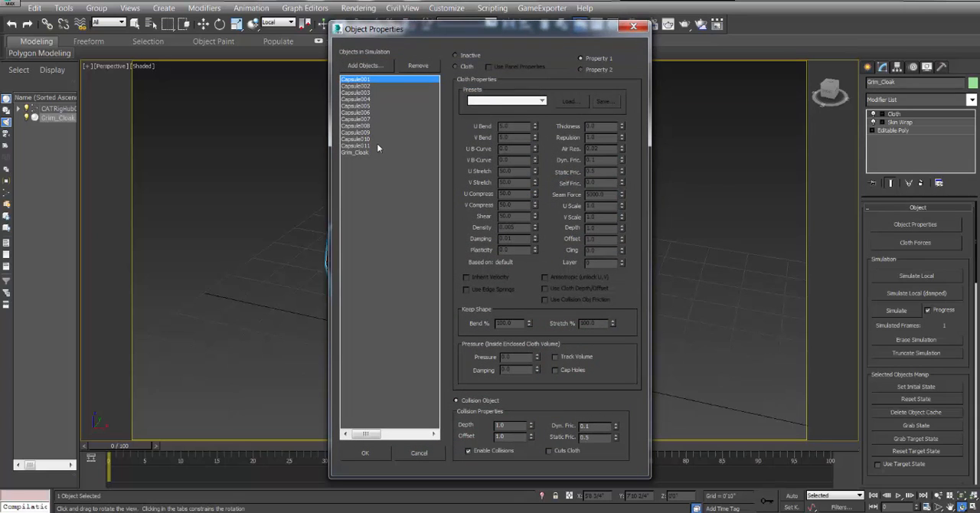
left_click(377, 145, "shift")
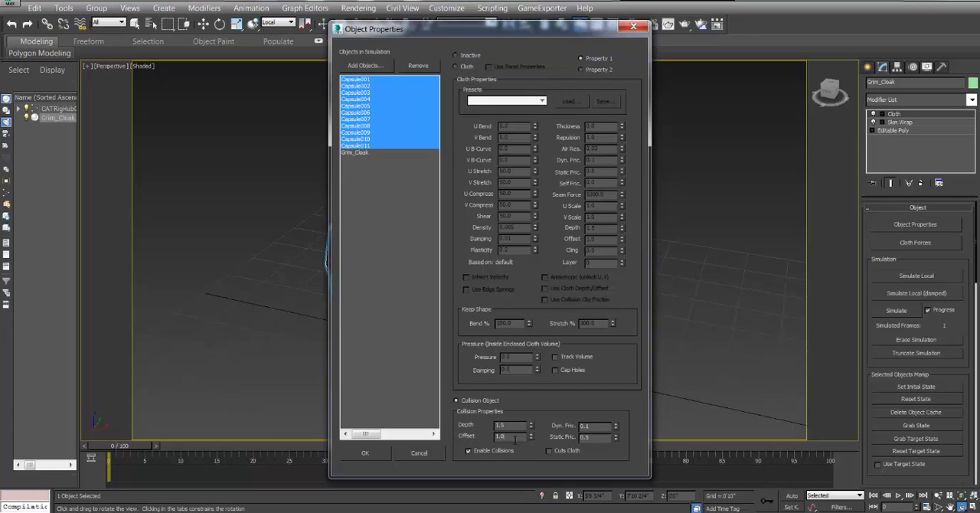
left_click(366, 453)
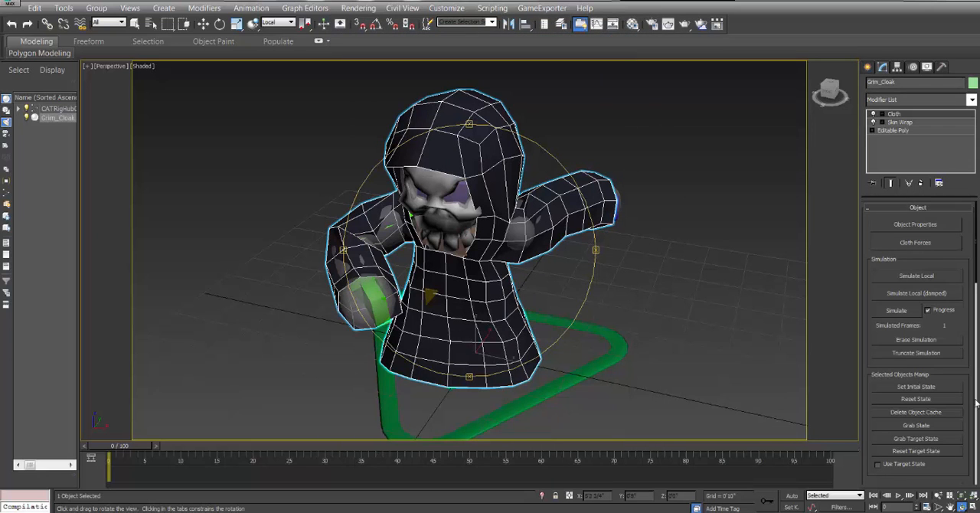
Retest the cloak on frame 0 with a local simulation using the new capsule collision depth, and stop it.
left_click(916, 276)
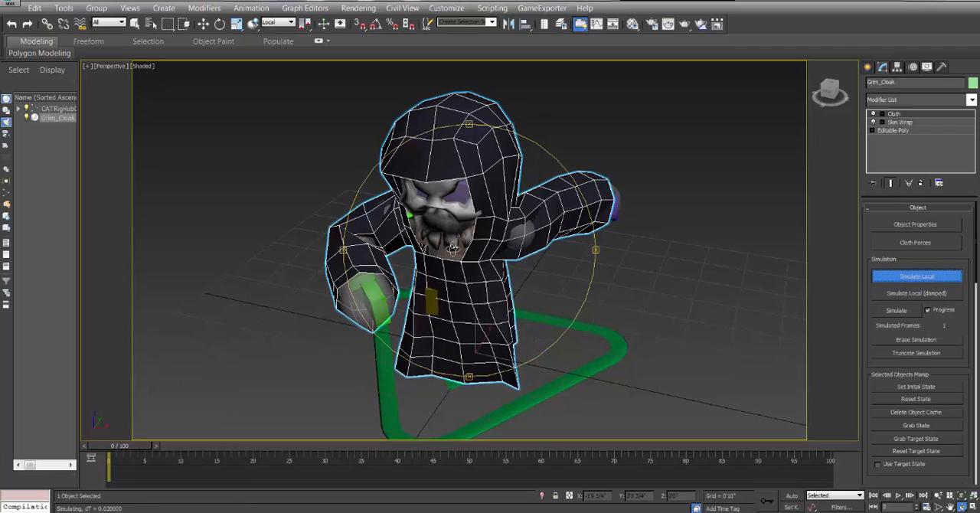
left_click_drag(358, 251, 439, 236)
left_click(907, 278)
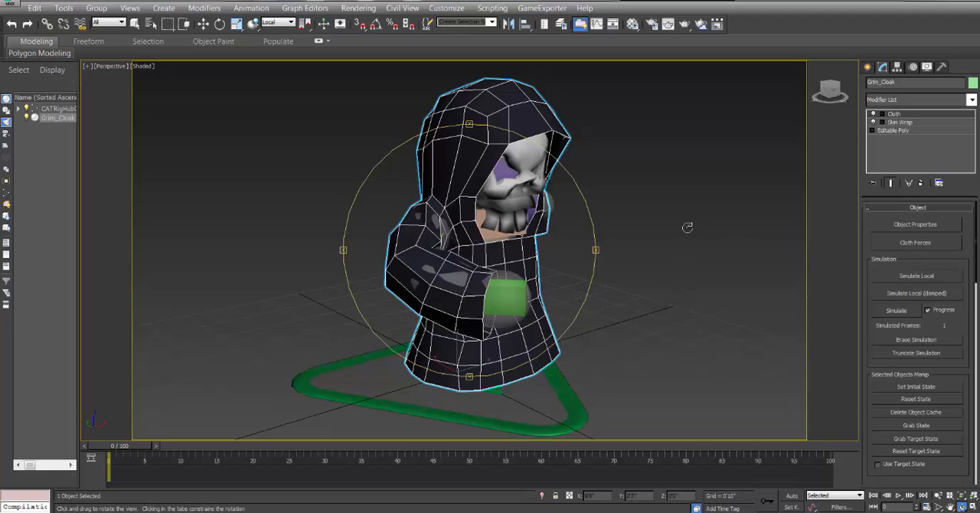
Run the full cloth simulation on Grim_Cloak through frame 100 and scrub back to frame 0 to review the cloak's motion.
left_click(895, 310)
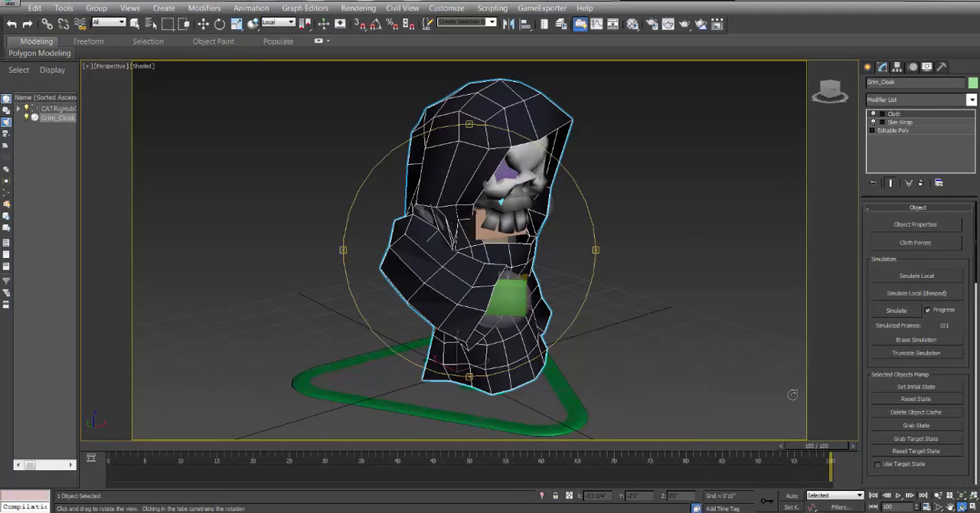
left_click_drag(529, 318, 425, 218)
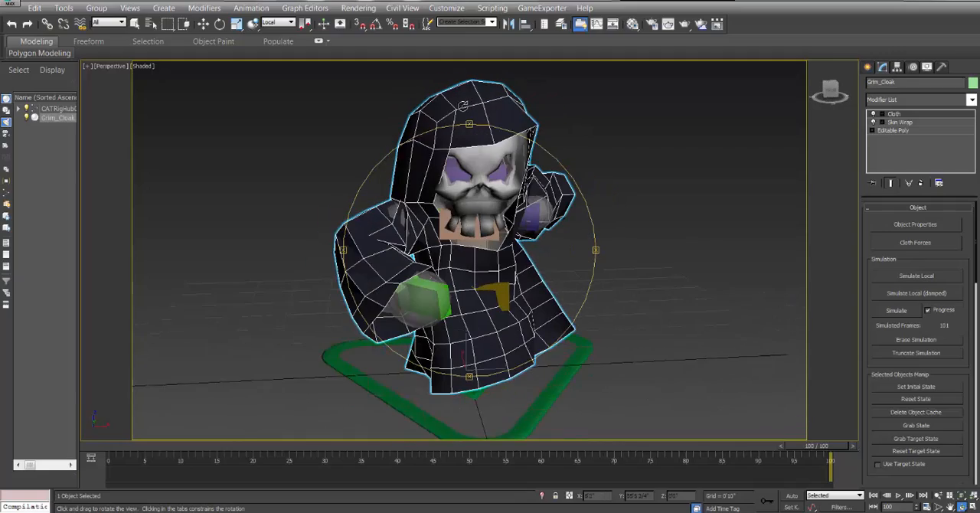
left_click_drag(828, 452, 110, 438)
key("ctrl+r")
left_click_drag(364, 292, 314, 267)
left_click(201, 24)
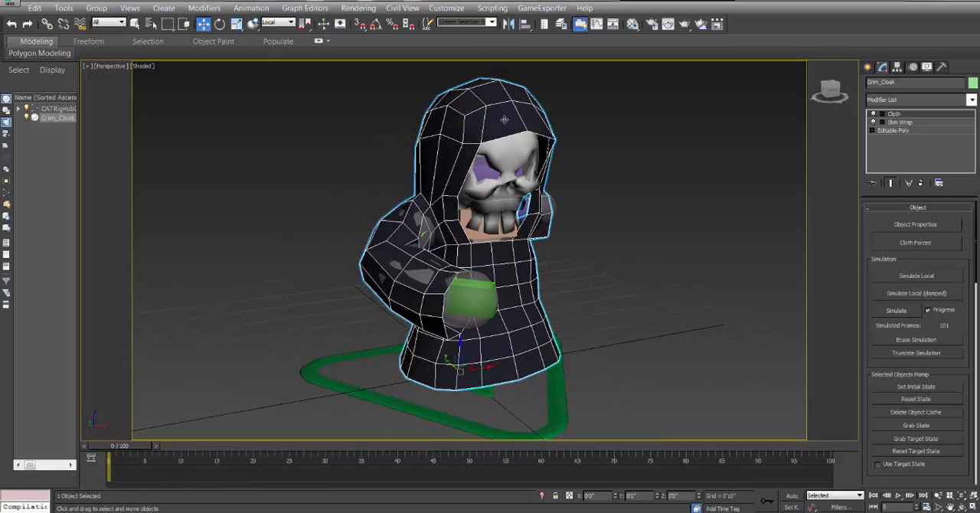
left_click(922, 339)
left_click_drag(117, 447, 73, 441)
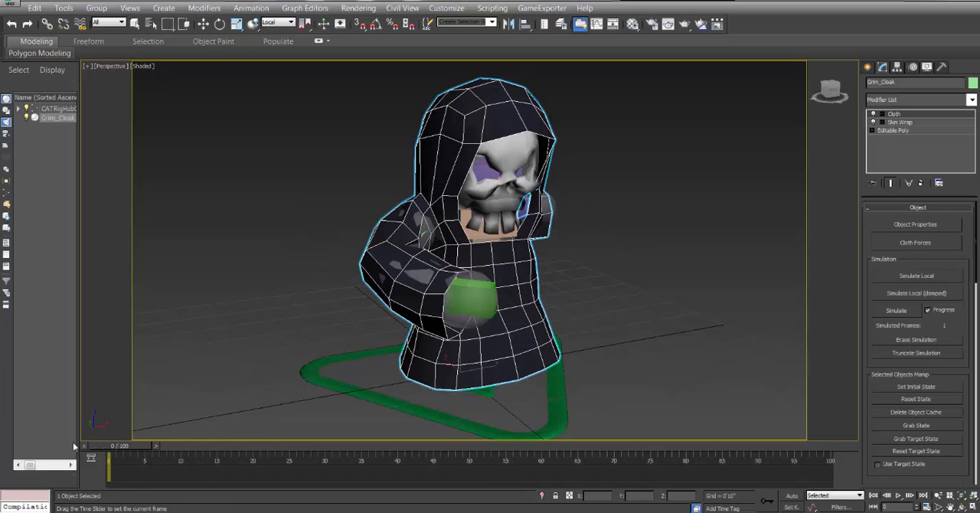
Scrub the opening frames with the Cloth modifier on and off to compare the cloak's motion, ending on frame 0.
key("w")
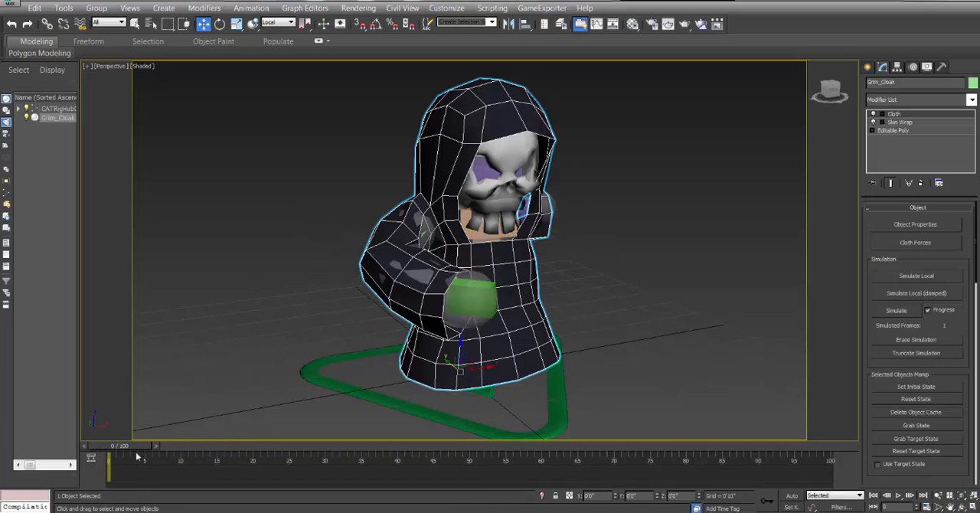
left_click_drag(127, 452, 70, 459)
key("w")
left_click_drag(128, 449, 82, 438)
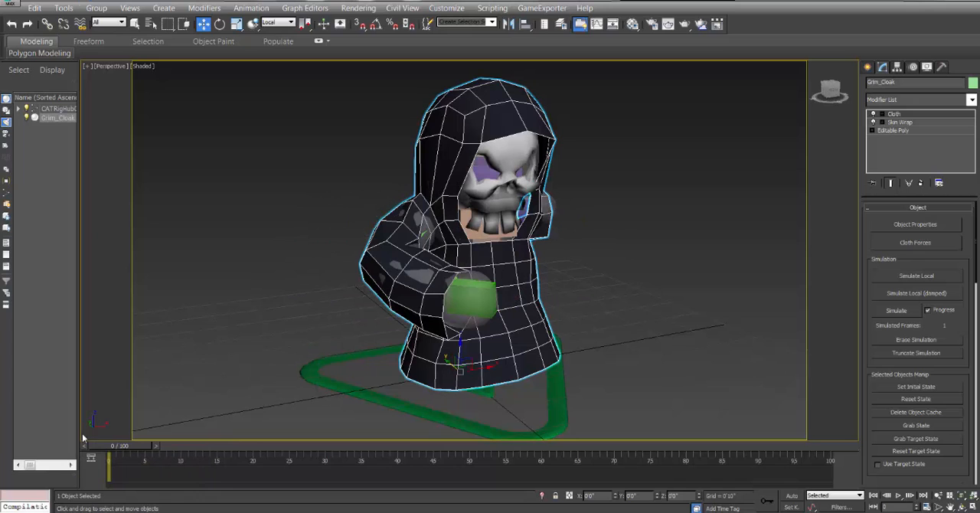
left_click(872, 114)
left_click_drag(127, 449, 75, 458)
key("w")
left_click(873, 114)
mouse_move(132, 446)
left_mouse_down()
mouse_move(197, 446)
mouse_move(115, 446)
left_mouse_up()
Delete the Cloth modifier from Grim_Cloak and apply a fresh Cloth modifier above Skin Wrap on frame 0.
right_click(902, 114)
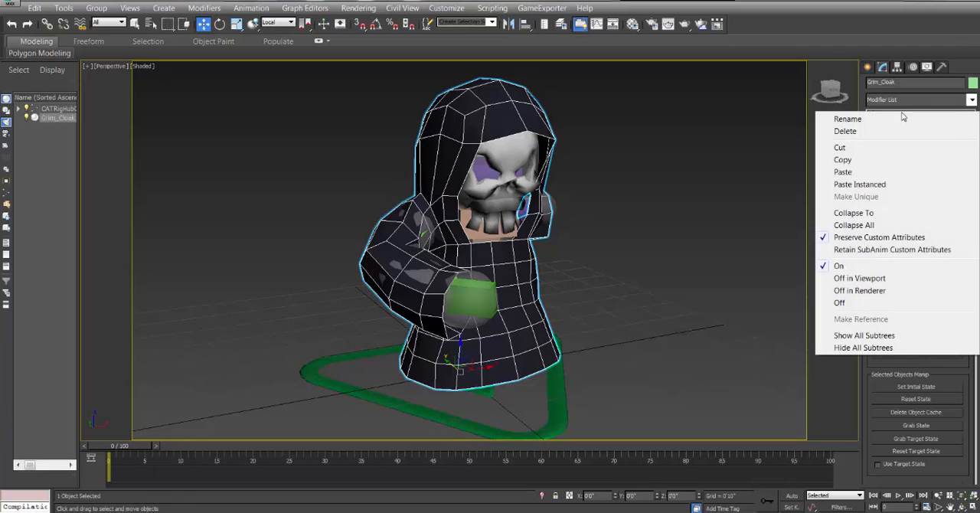
left_click(841, 129)
left_click(971, 100)
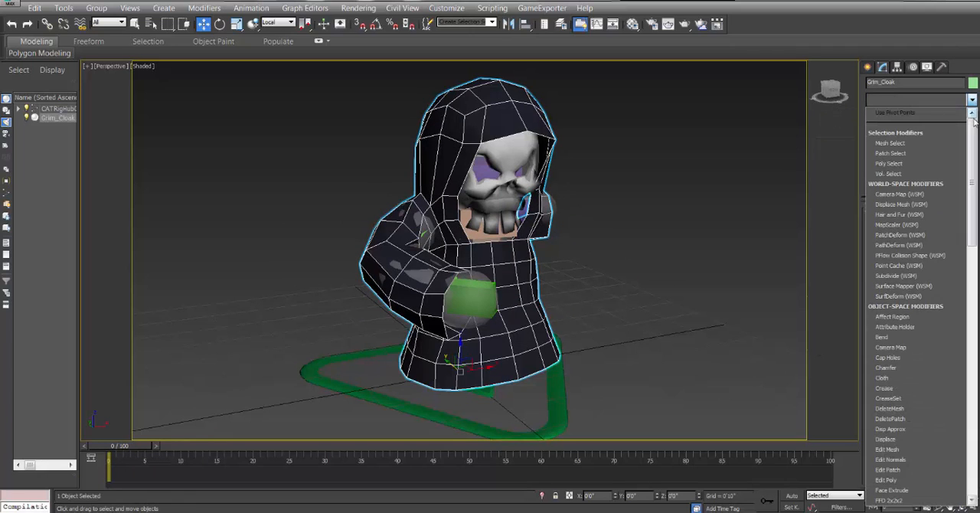
scroll(899, 253, "down", 3)
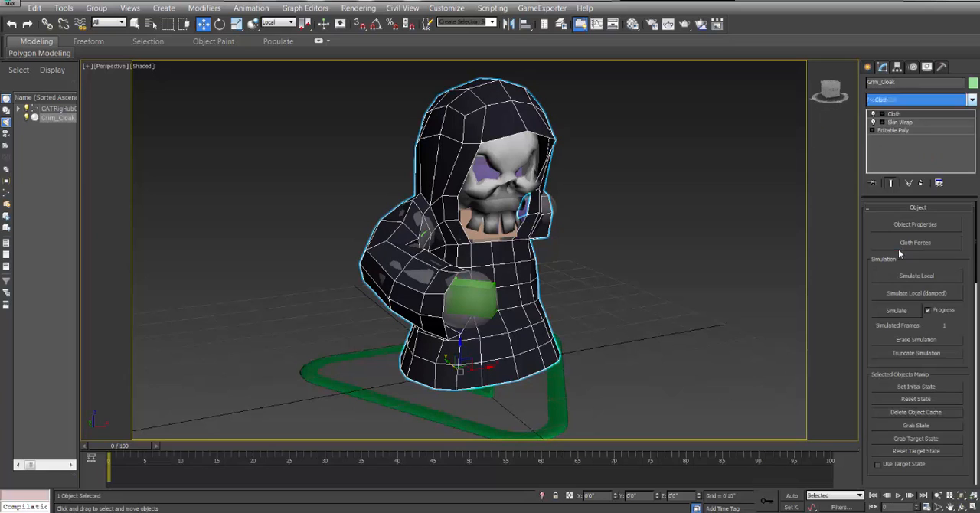
left_click(888, 245)
mouse_move(128, 449)
left_mouse_down()
mouse_move(180, 449)
mouse_move(128, 449)
left_mouse_up()
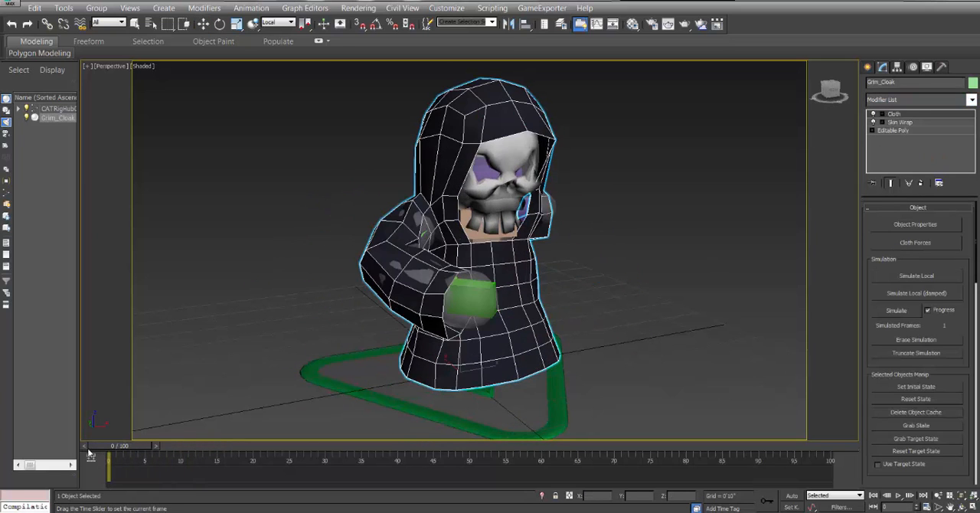
Add Capsule001 through Capsule011 to the cloak's new cloth simulation through its object properties.
left_click(914, 225)
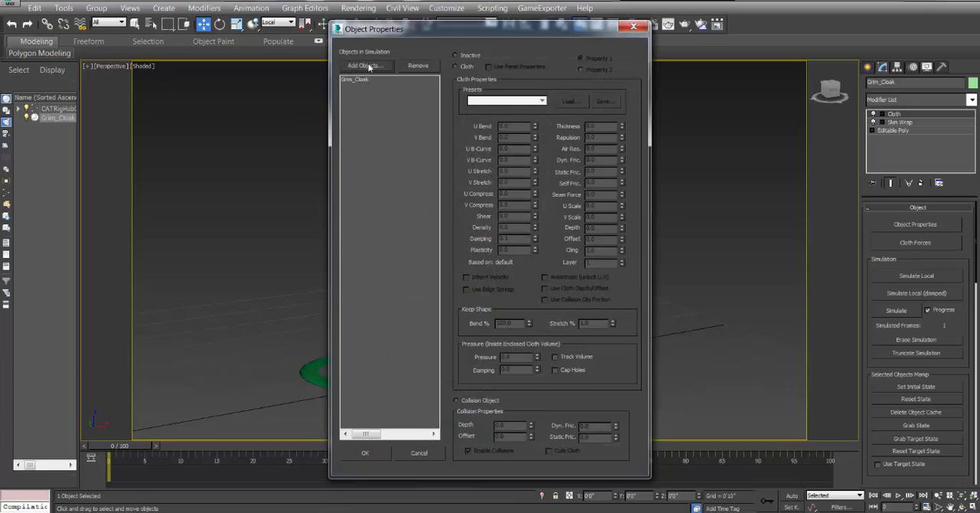
left_click(364, 65)
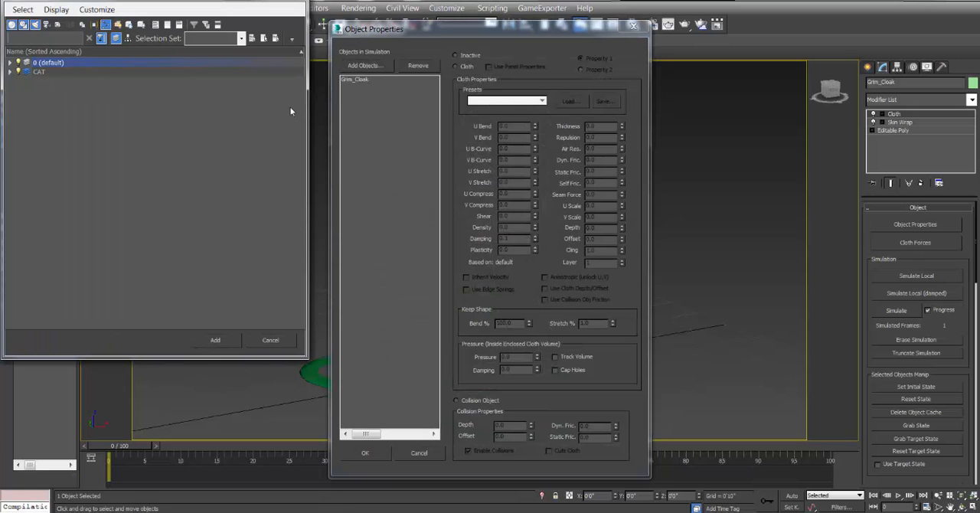
left_click(10, 63)
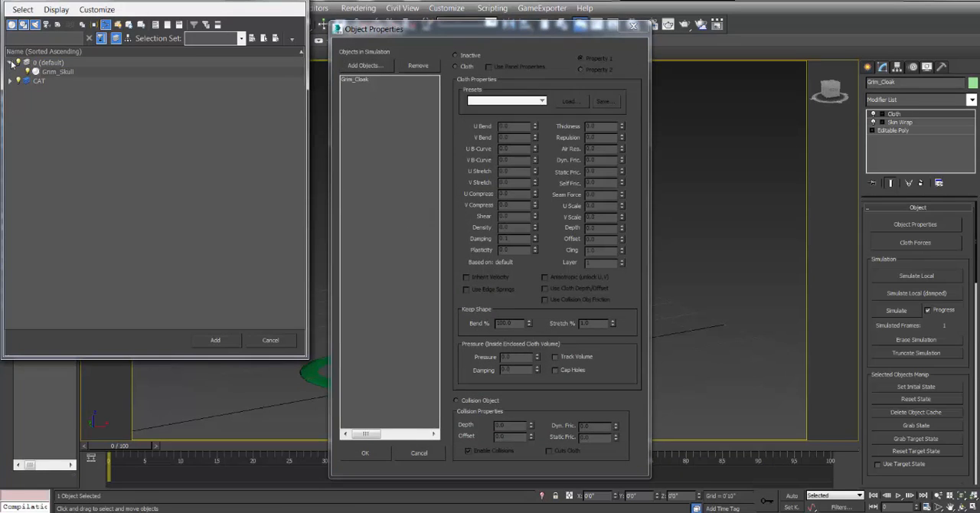
left_click(10, 81)
left_click(58, 90)
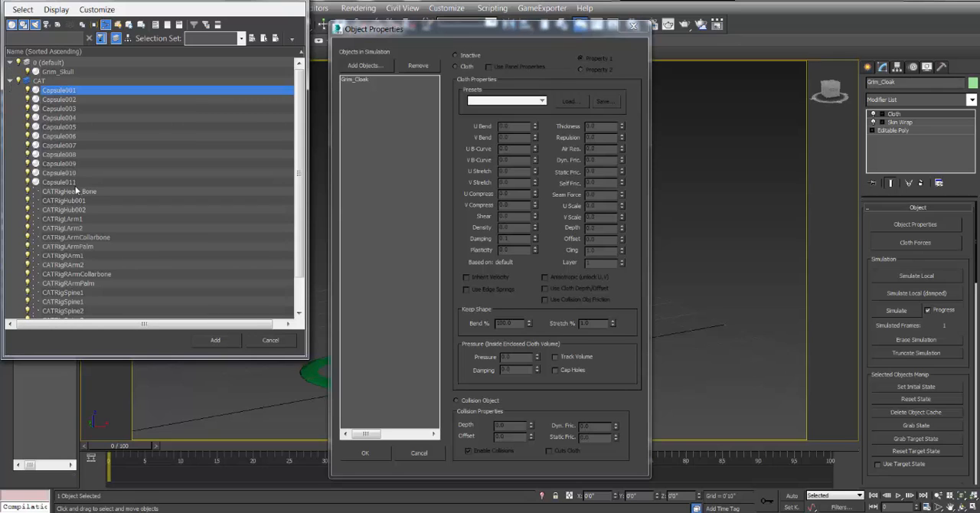
left_click(67, 181, "shift")
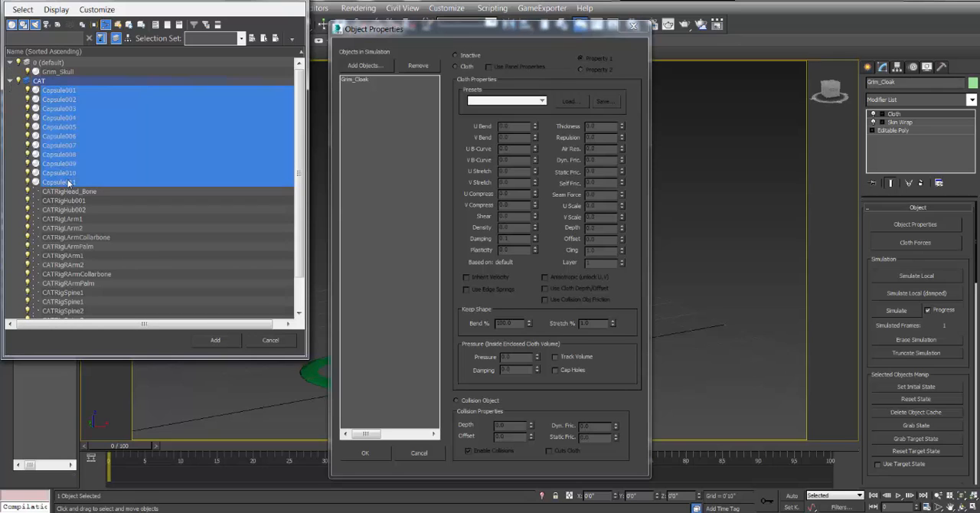
left_click(215, 339)
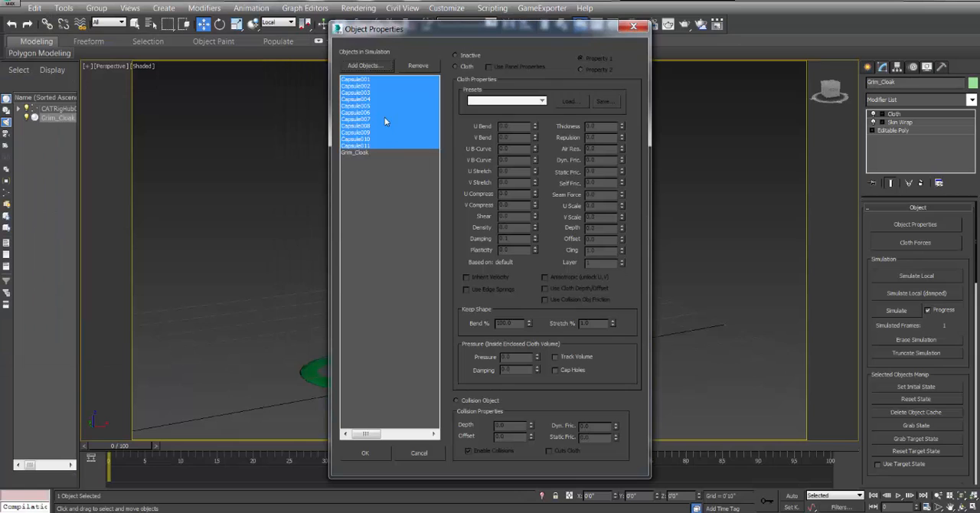
Define Grim_Cloak as Cloth in the simulation and apply the Flannel preset.
left_click(353, 152)
left_click(463, 67)
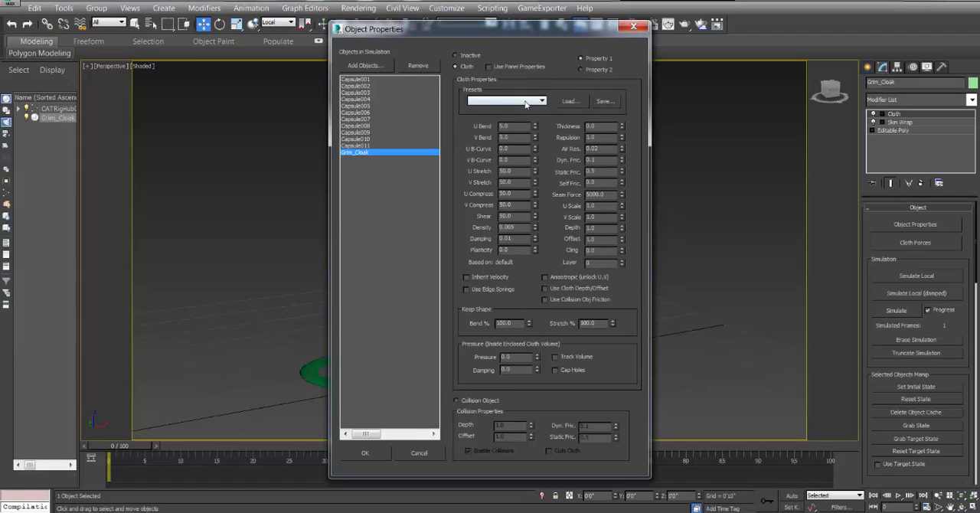
left_click(505, 100)
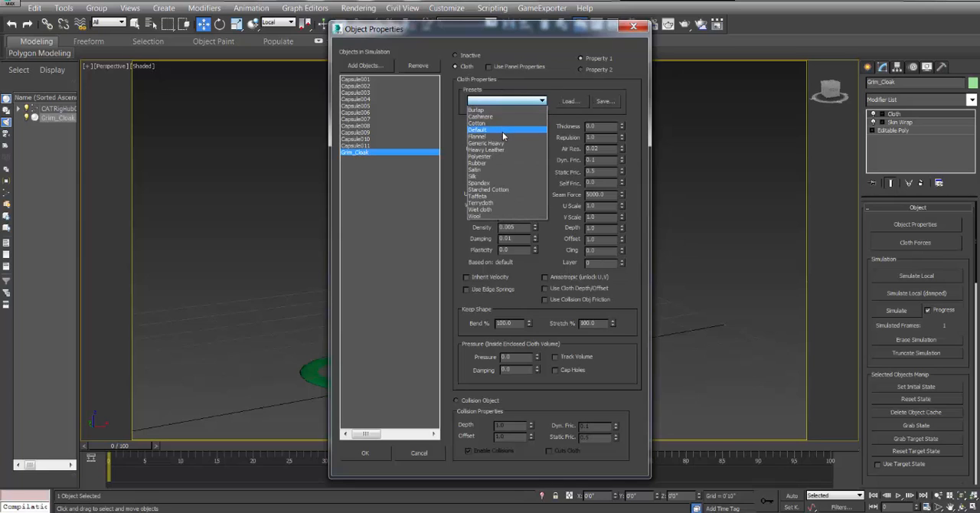
left_click(502, 137)
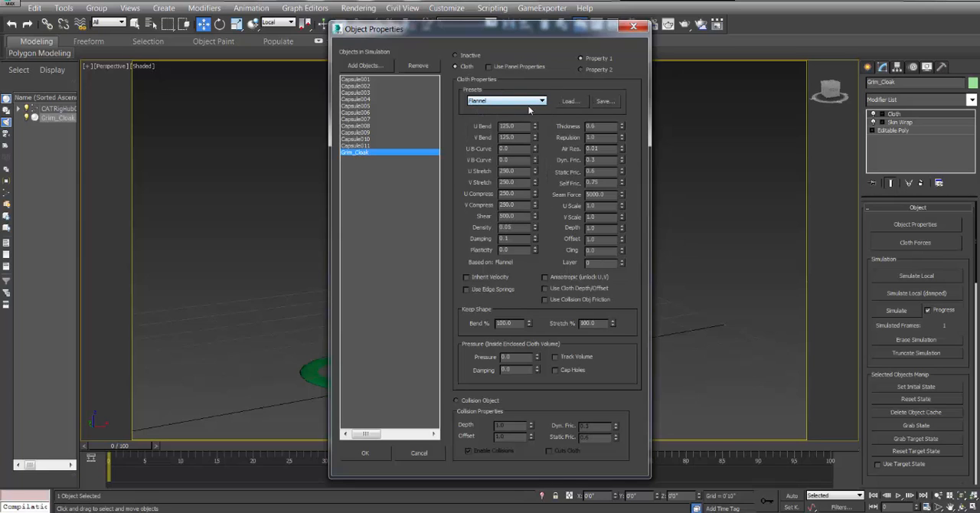
Make Capsule001 through Capsule011 collision objects with depth 1.5 and offset 1.5, and accept the object properties.
left_click(371, 80)
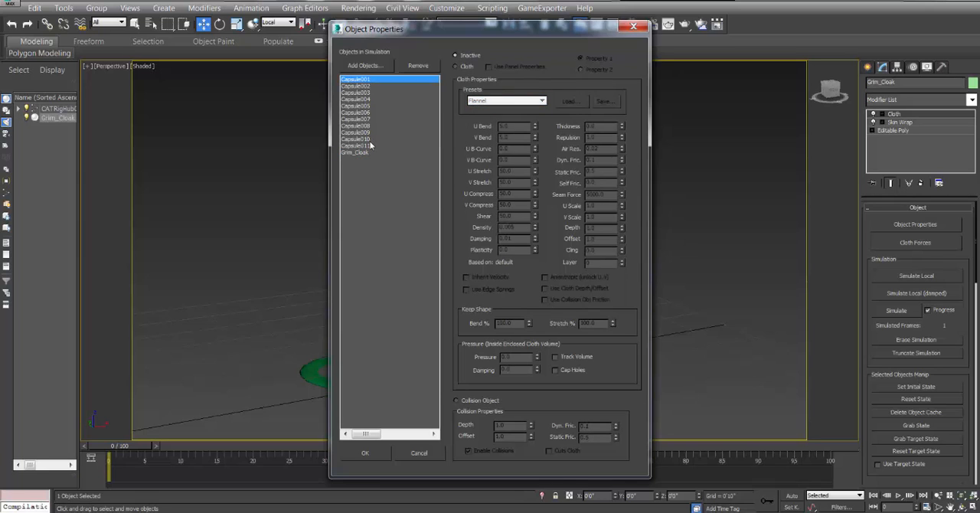
left_click(369, 145, "shift")
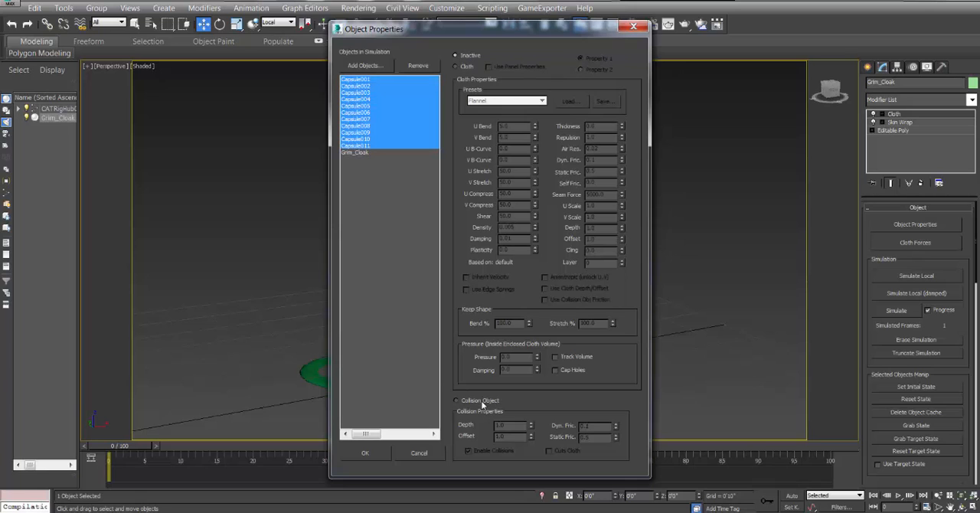
left_click(457, 400)
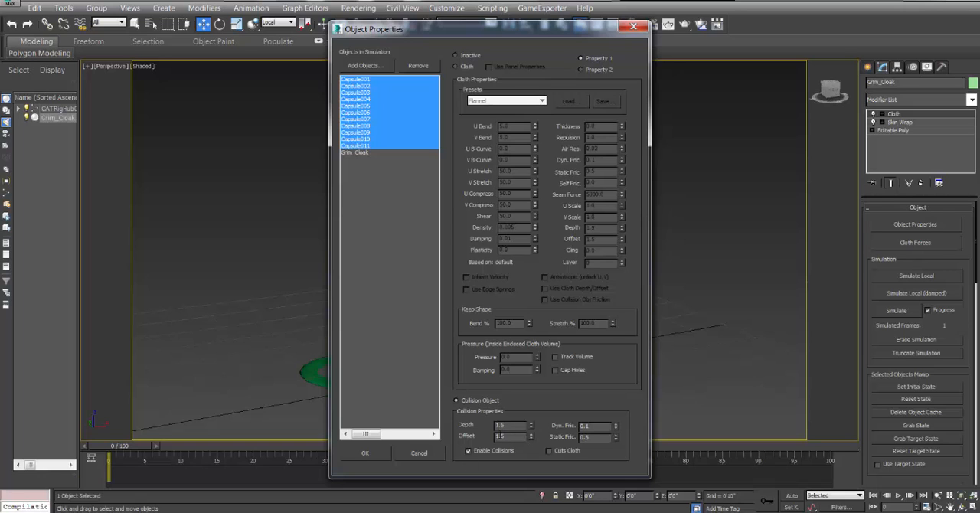
left_click(365, 453)
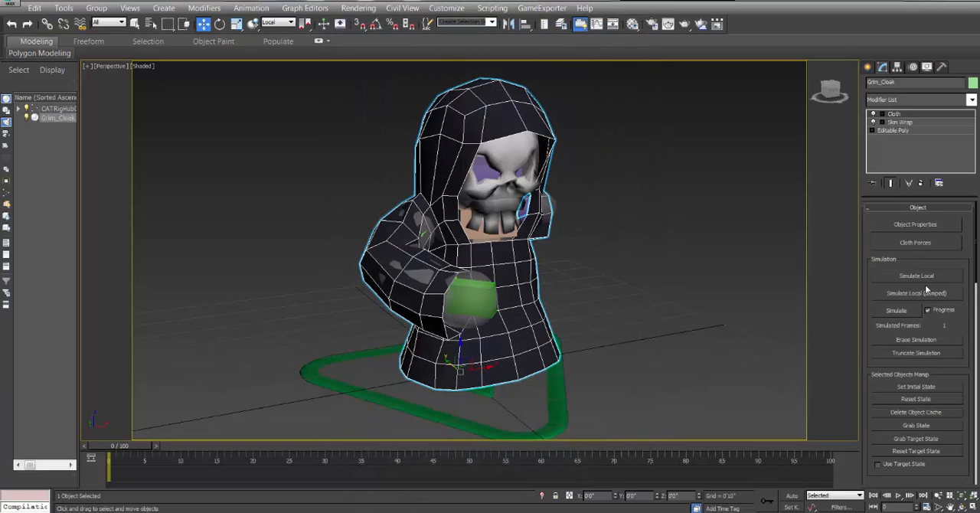
Test the Flannel cloak with a local simulation on frame 0, inspect it from several angles and stop the simulation.
left_click(917, 277)
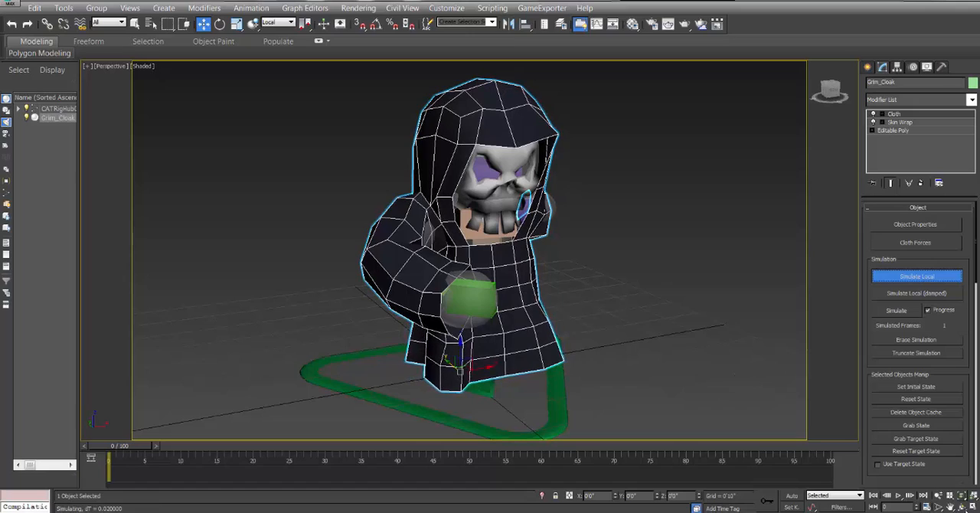
key("ctrl+r")
left_click_drag(511, 253, 395, 237)
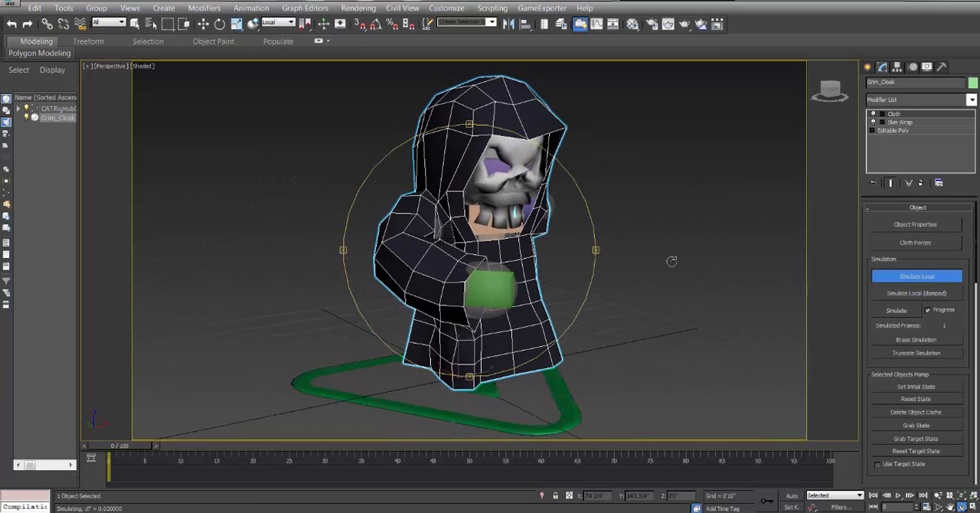
left_click(919, 276)
left_click_drag(532, 259, 491, 257)
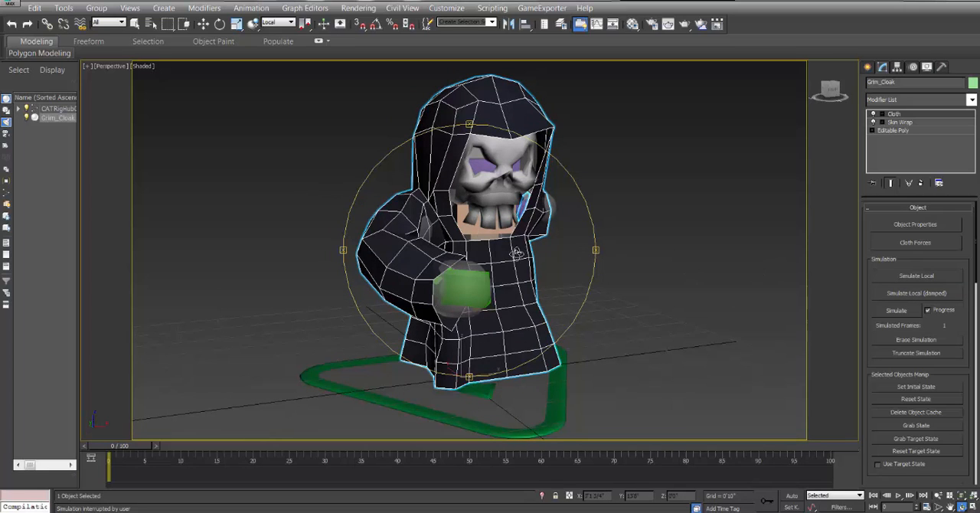
Run the full cloth simulation of the Flannel cloak through frame 100 and inspect the draped result.
left_click(906, 312)
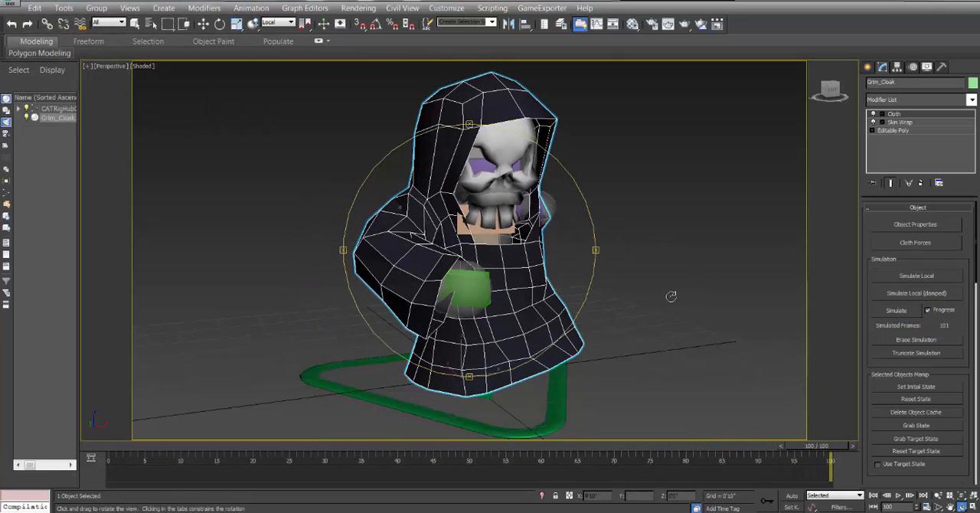
left_click_drag(535, 225, 523, 208)
left_click_drag(673, 170, 769, 168)
Delete the Cloth modifier from Grim_Cloak, keeping Skin Wrap, and return to frame 0.
right_click(900, 114)
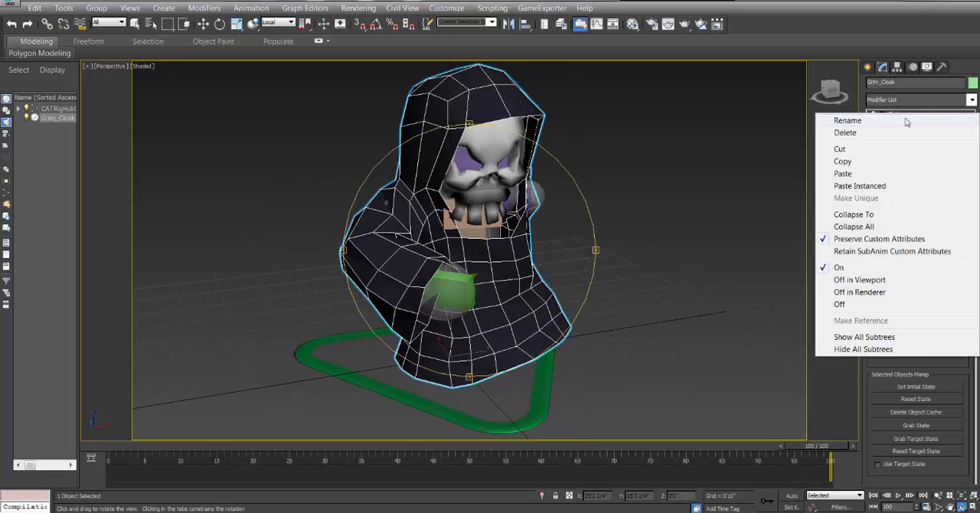
left_click(877, 134)
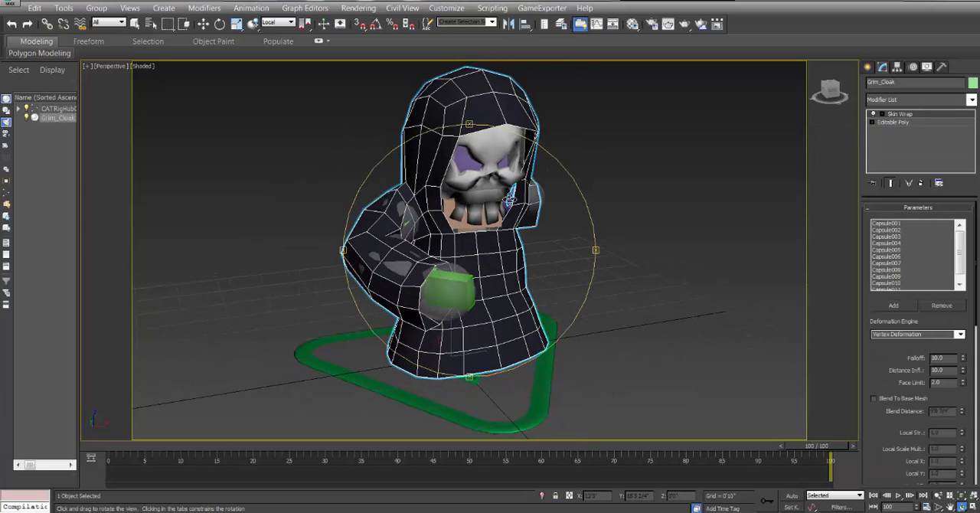
left_click_drag(510, 197, 306, 200)
key("w")
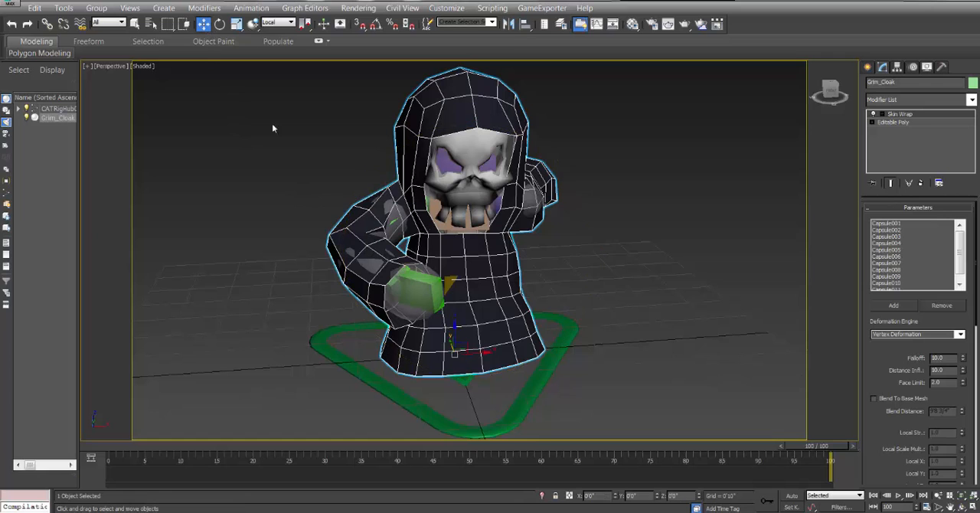
left_click_drag(830, 445, 118, 446)
Select Capsule001 through Capsule011 together and delete both Cloth modifiers they share.
left_click(413, 288)
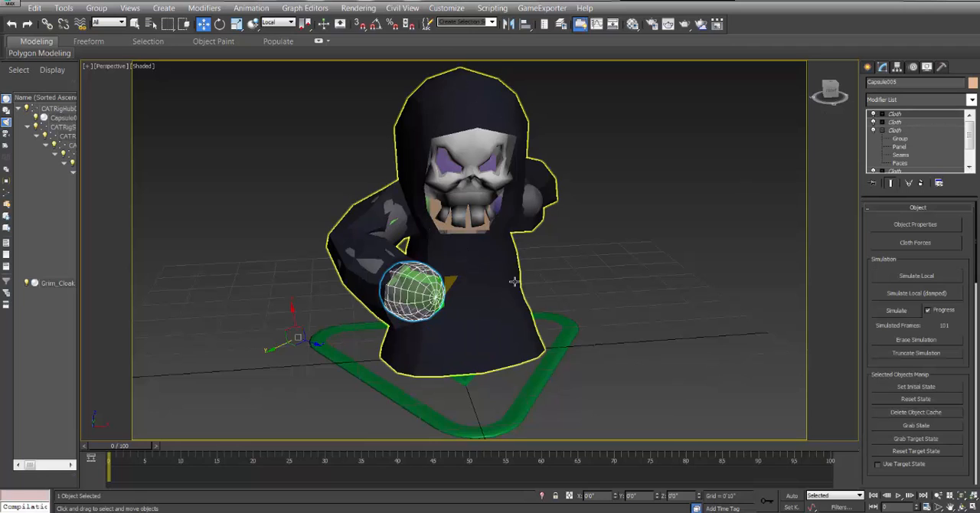
left_click(154, 25)
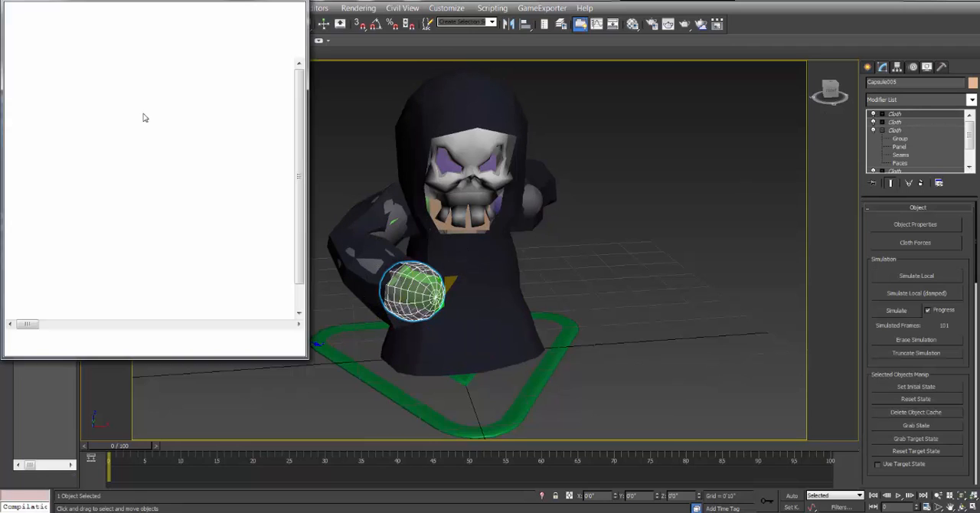
left_click(84, 81)
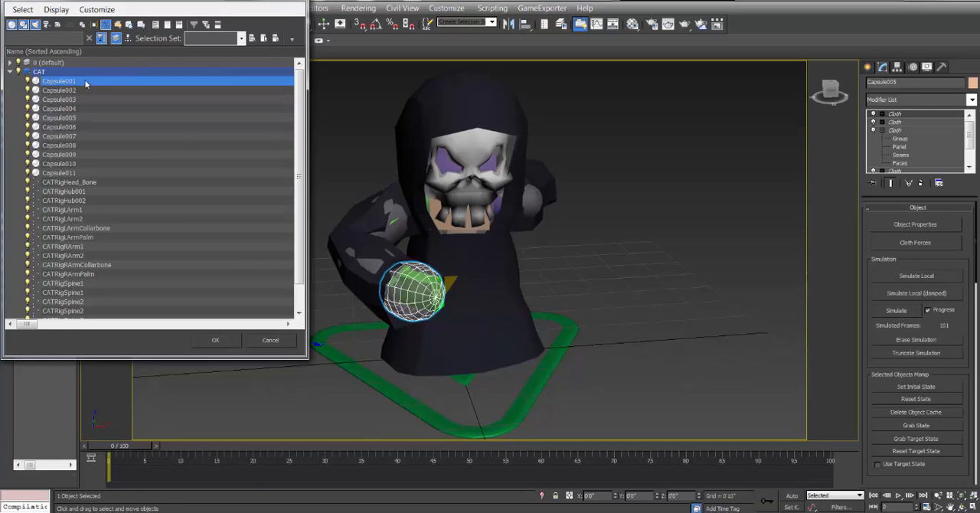
left_click(84, 173, "shift")
left_click(215, 339)
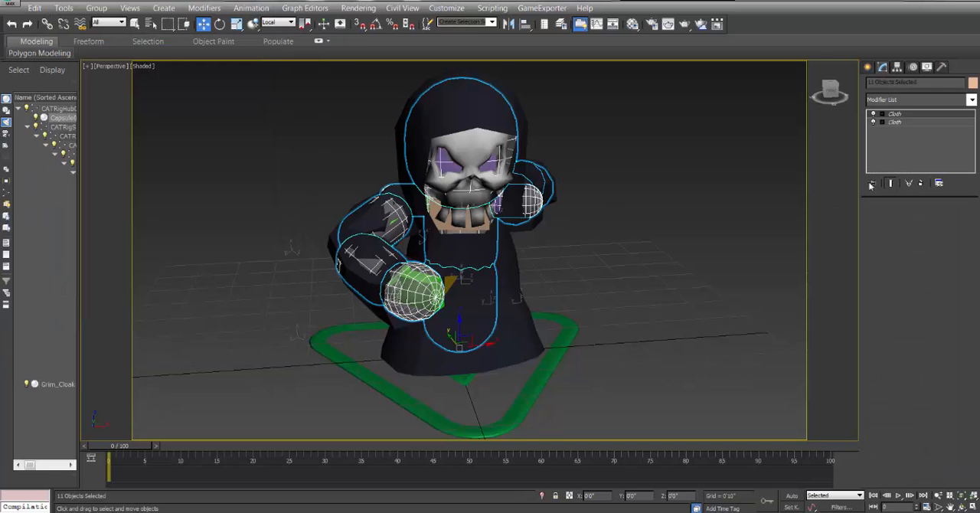
right_click(905, 119)
left_click(901, 128)
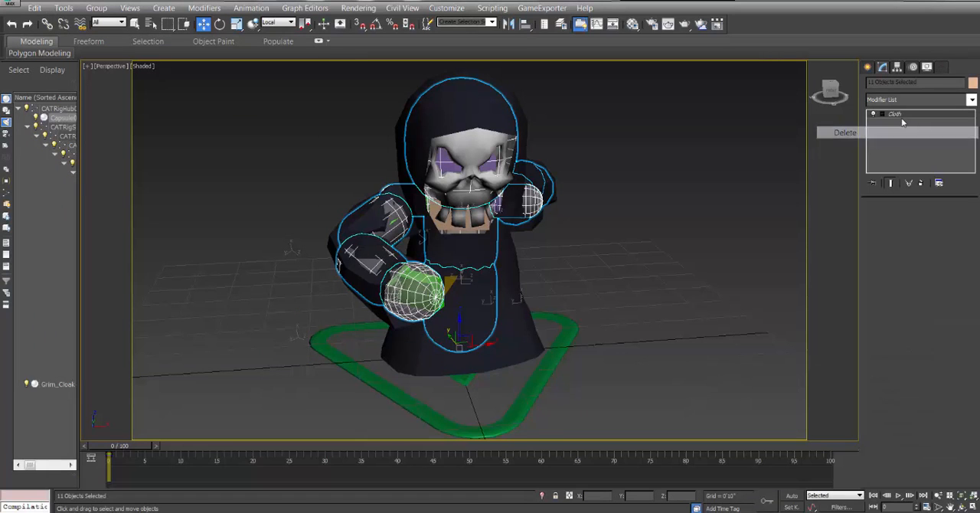
right_click(902, 113)
left_click(901, 131)
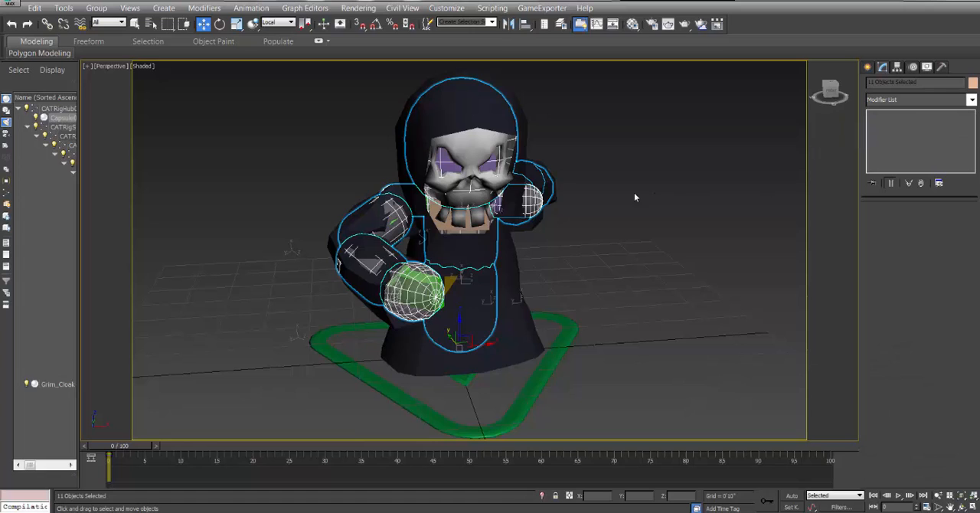
left_click(413, 289)
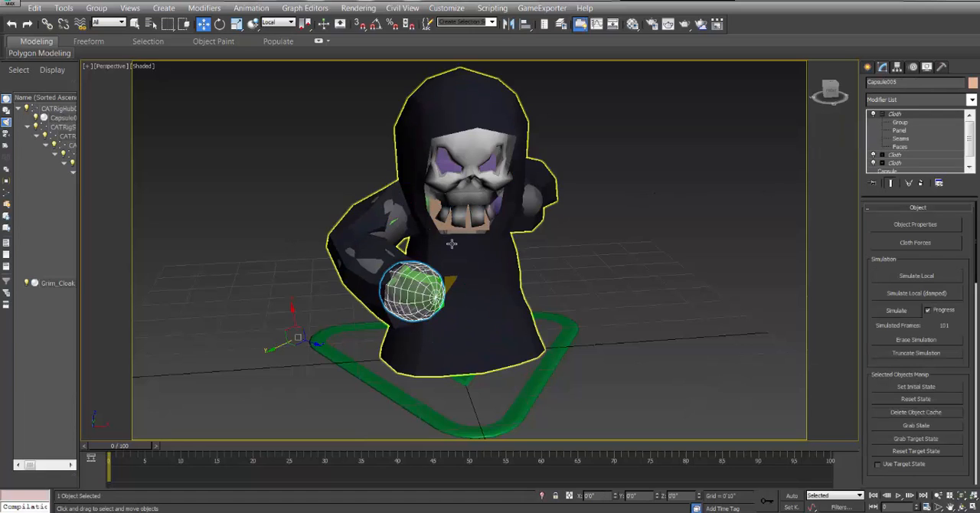
left_click(372, 265, "ctrl")
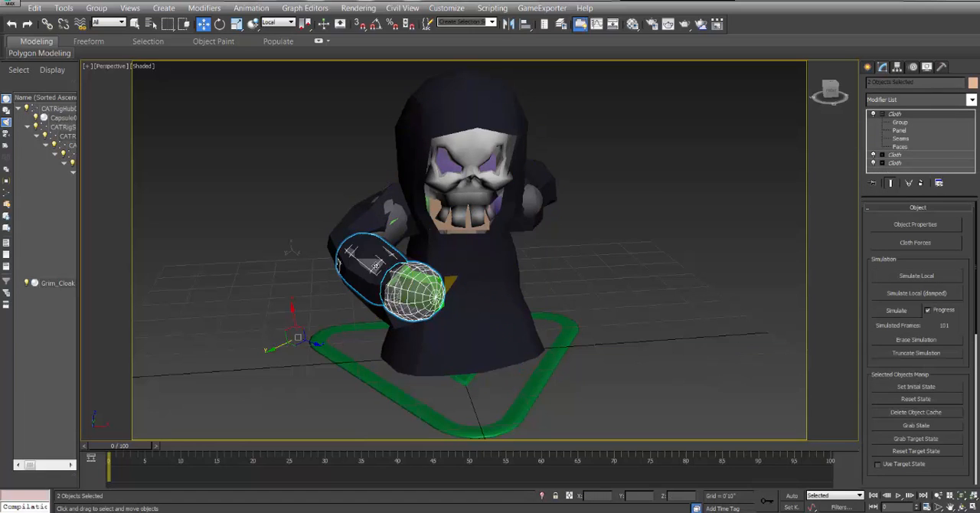
left_click(397, 214, "ctrl")
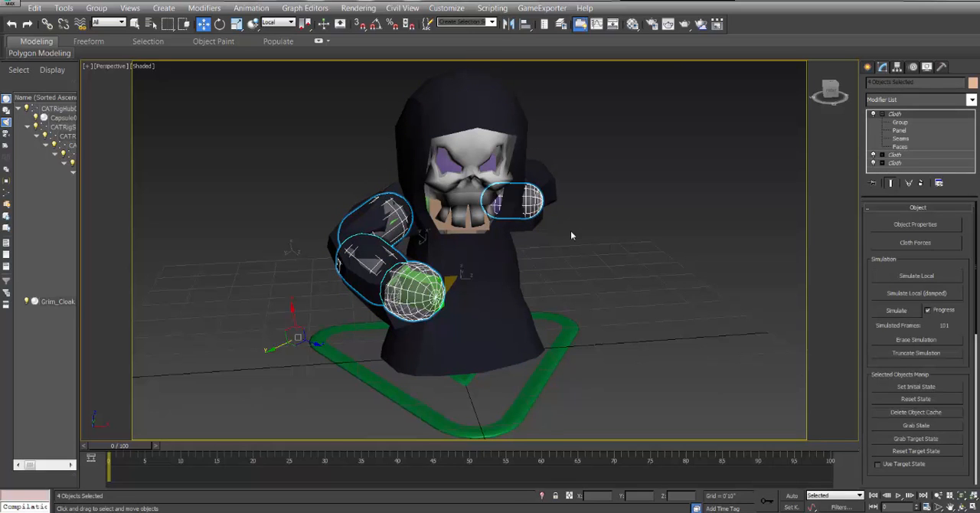
left_click(585, 154)
left_click(398, 284)
key("h")
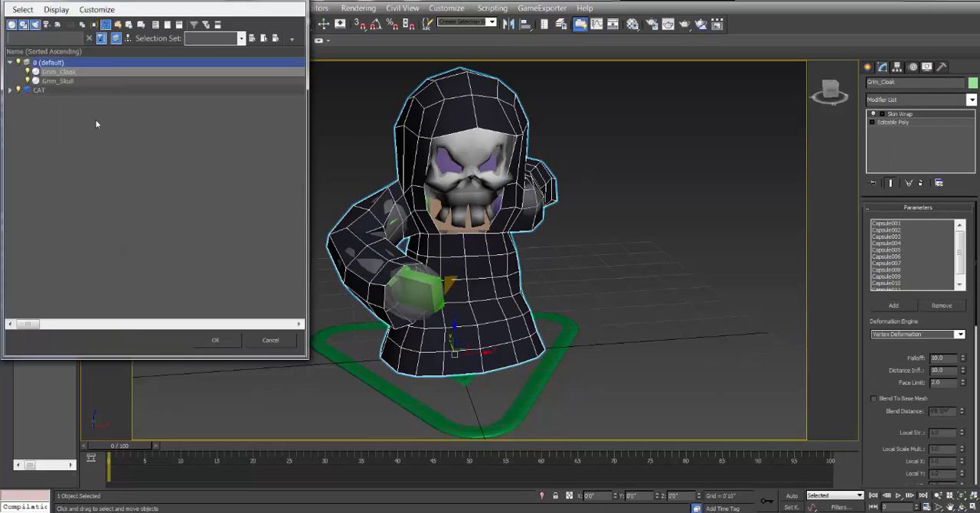
left_click(10, 91)
left_click_drag(75, 100, 111, 191)
left_click(70, 100)
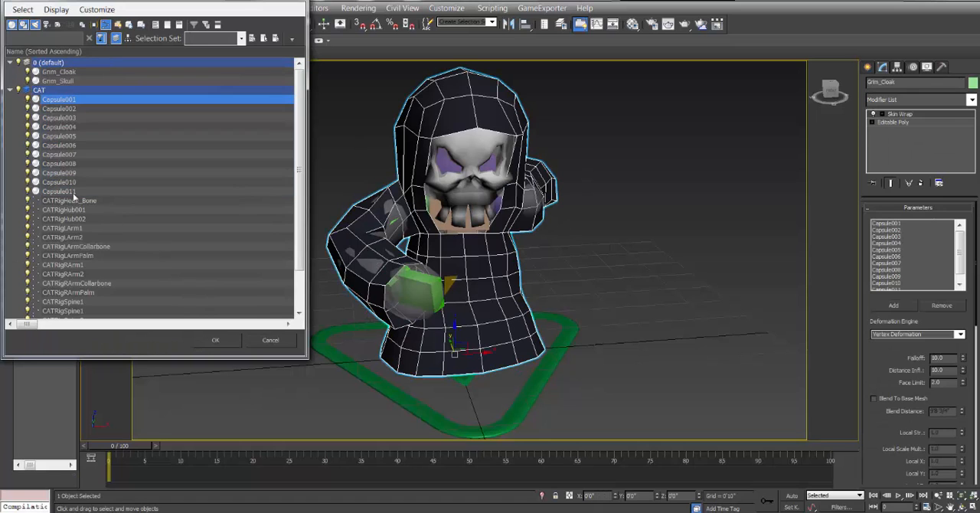
left_click(73, 193, "shift")
left_click(217, 339)
left_click(275, 334)
left_click(407, 291)
left_click(372, 264, "ctrl")
Hide Grim_Cloak so the capsules and rig underneath can be reached.
left_click(465, 104)
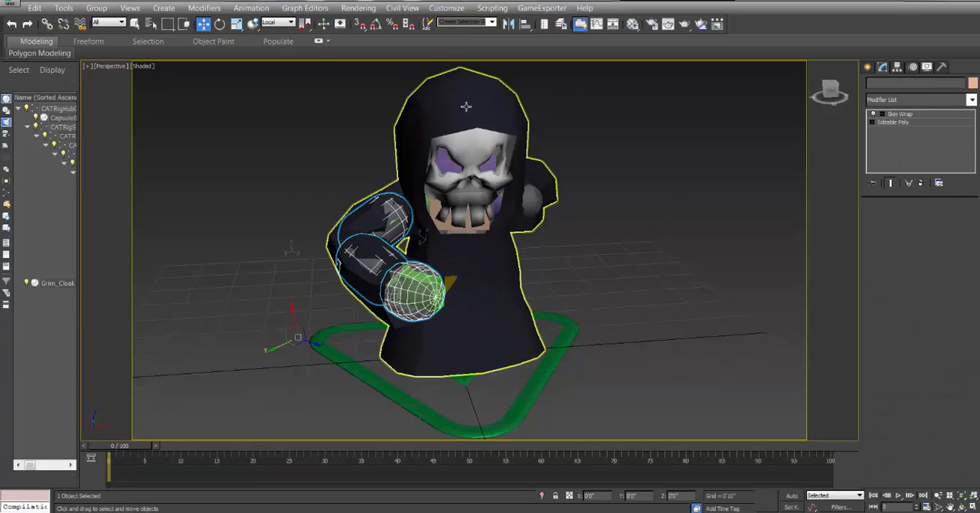
right_click(465, 105)
left_click(487, 72)
Select the eight capsules of both arms together and delete the three Cloth modifiers they share.
left_click(413, 196)
left_click(375, 220, "ctrl")
left_click(347, 275, "ctrl")
left_click(415, 301, "ctrl")
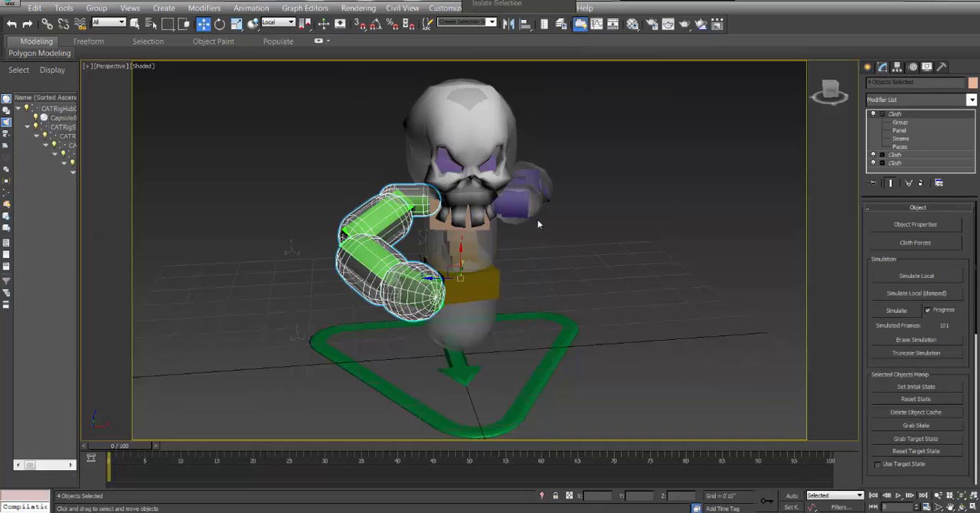
scroll(536, 218, "up", 4)
middle_click_drag(539, 220, 440, 344)
left_click(367, 358, "ctrl")
left_click(387, 308, "ctrl")
left_click(409, 289, "ctrl")
left_click(437, 296, "ctrl")
right_click(901, 114)
left_click(893, 131)
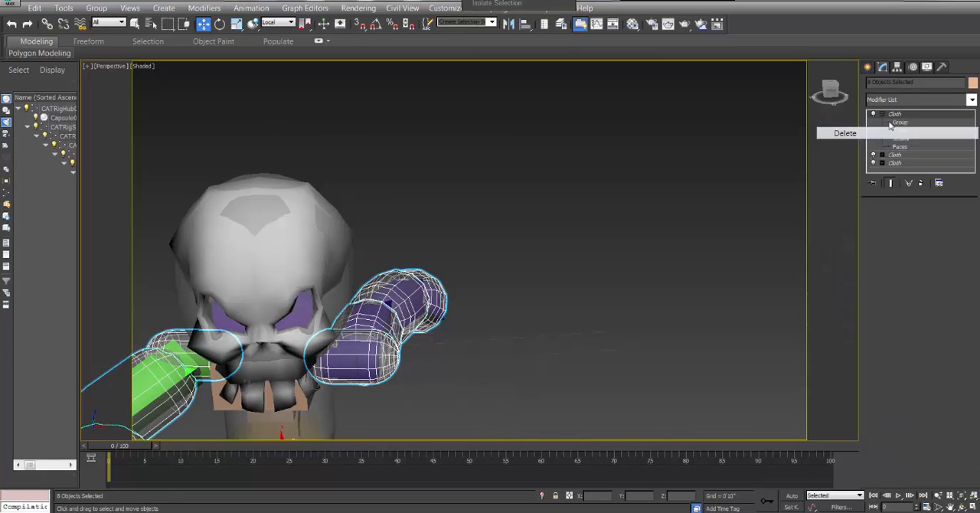
right_click(895, 115)
left_click(894, 130)
right_click(896, 116)
left_click(895, 131)
Delete the Cloth modifiers from the head capsule, Capsule011, and check the torso capsules for leftover ones.
middle_click_drag(522, 286, 684, 178)
left_click(516, 138)
right_click(901, 115)
left_click(897, 131)
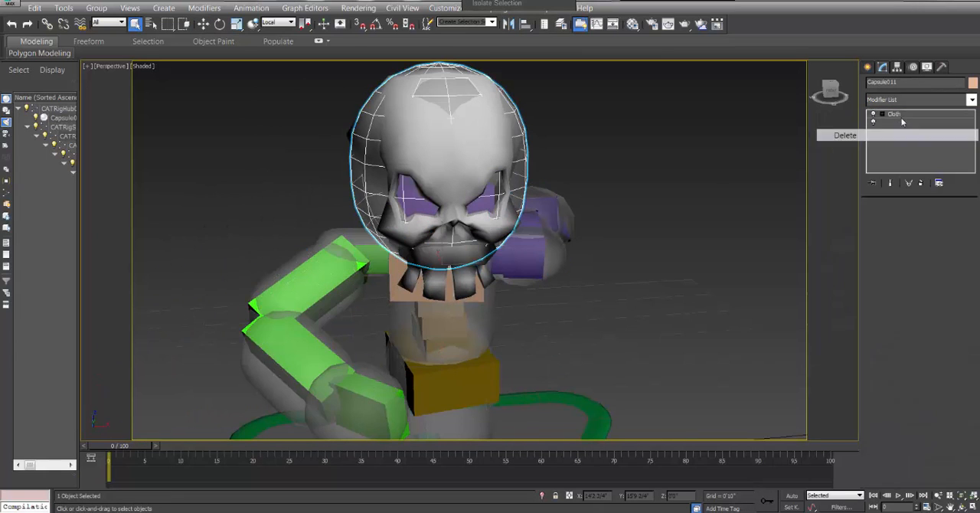
right_click(900, 116)
left_click(897, 131)
right_click(898, 115)
left_click(895, 131)
left_click(487, 334)
middle_click_drag(501, 425, 472, 329)
left_click(450, 345)
Unhide all objects and hide Plane001 again, leaving the cloaked character in view.
middle_click_drag(508, 267, 521, 310)
right_click(544, 284)
left_click(572, 228)
left_click(661, 210)
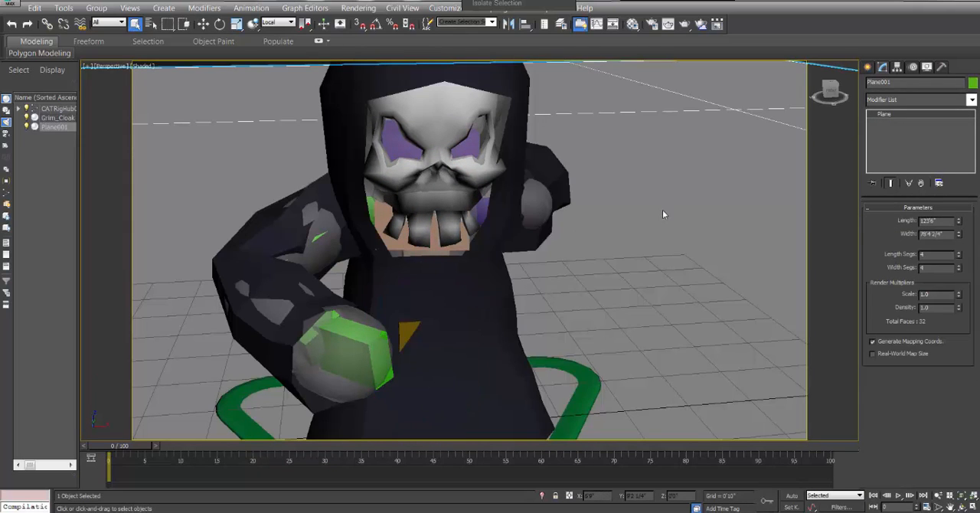
right_click(662, 210)
left_click(688, 170)
scroll(585, 230, "down", 5)
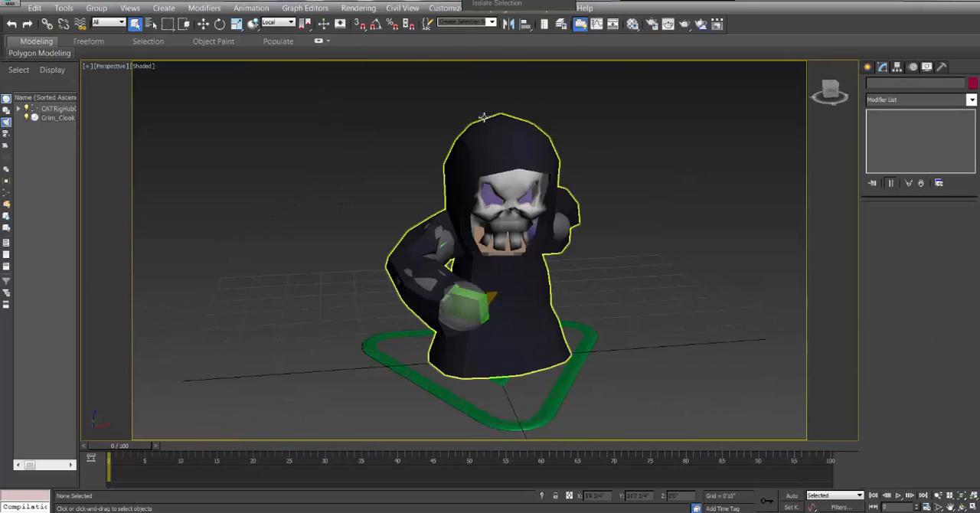
Add a new Cloth modifier above Skin Wrap on Grim_Cloak.
left_click(497, 136)
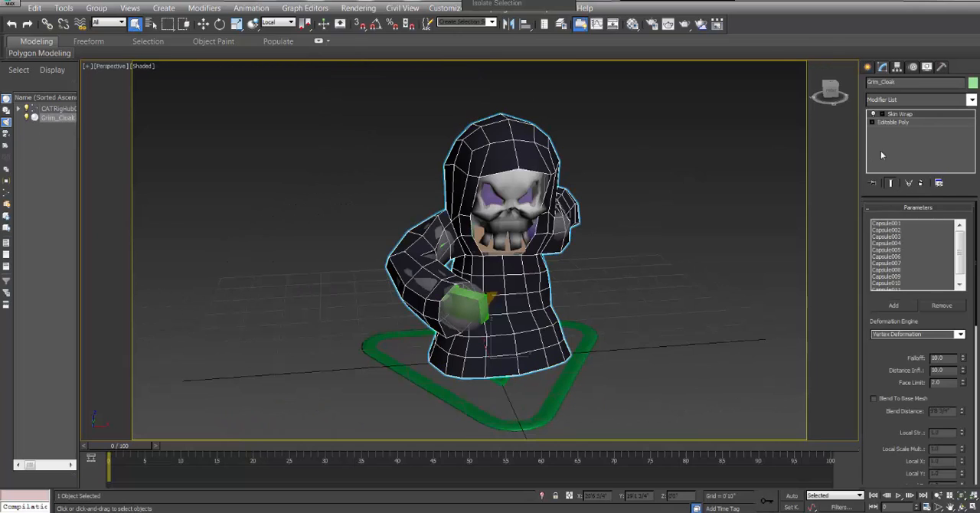
left_click(971, 100)
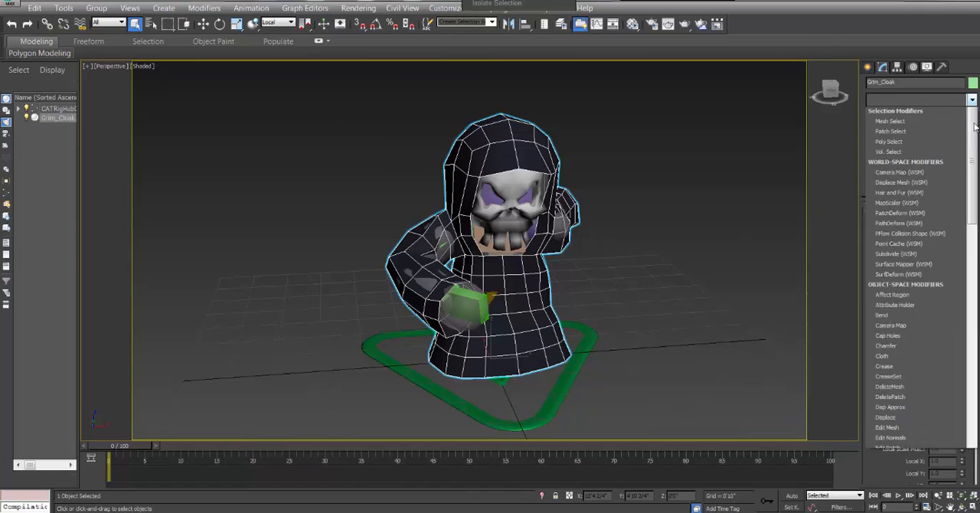
left_click(887, 327)
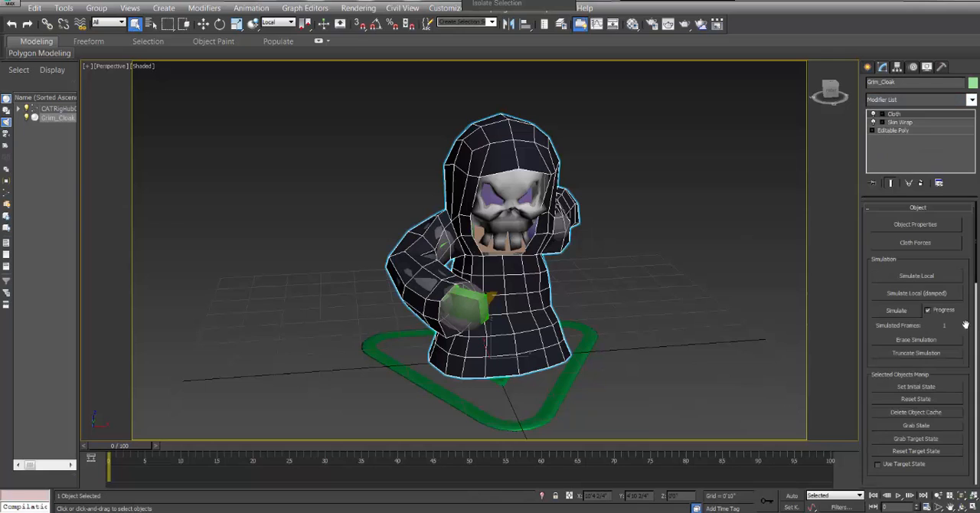
Add Capsule001 through Capsule011 to the objects in Grim_Cloak's cloth simulation.
left_click(911, 224)
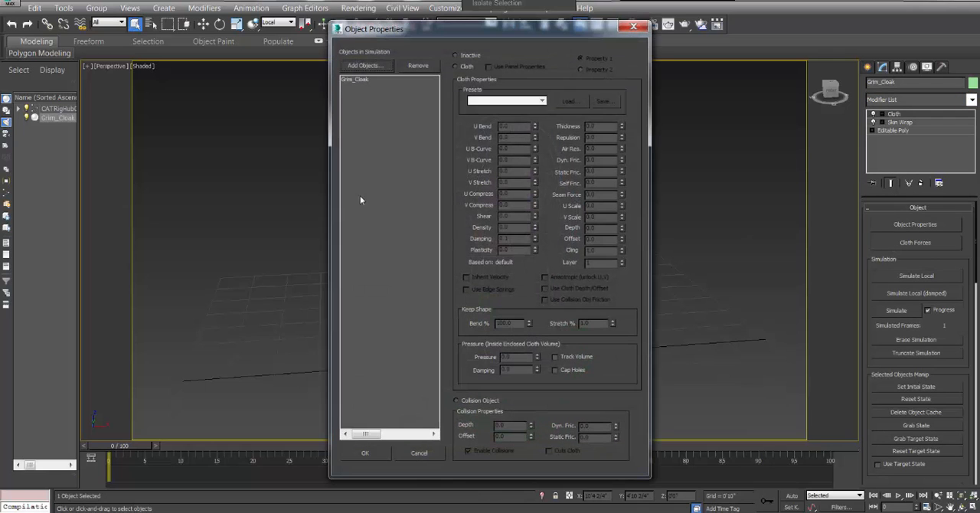
left_click(366, 66)
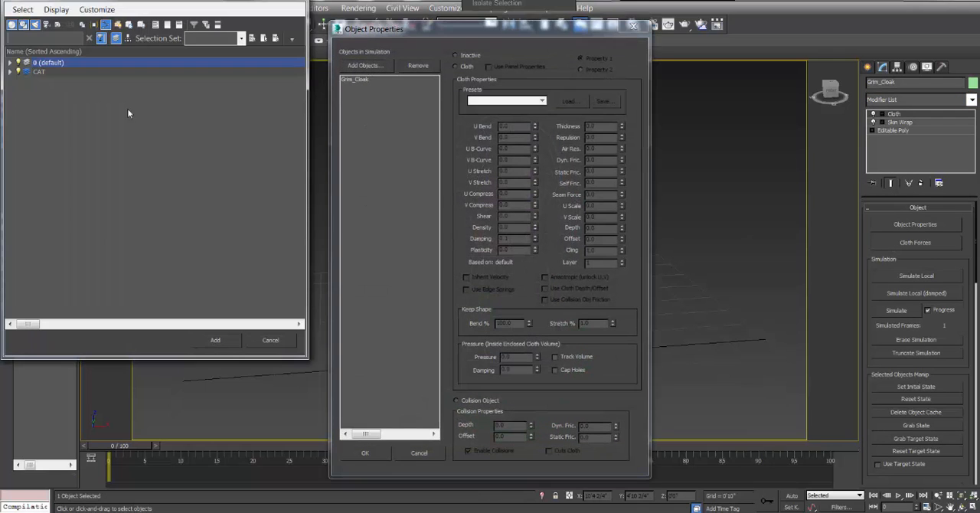
left_click(10, 72)
left_click(70, 82)
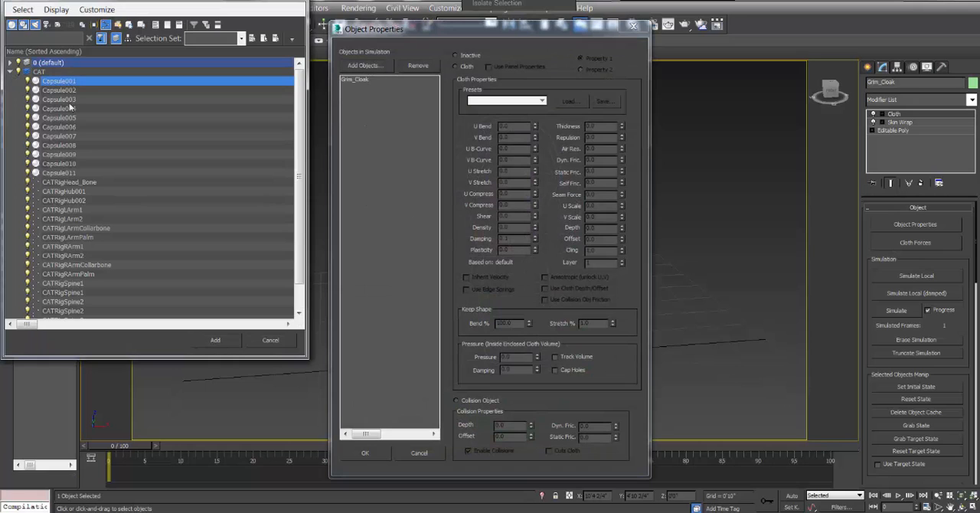
left_click(70, 173, "shift")
left_click(215, 340)
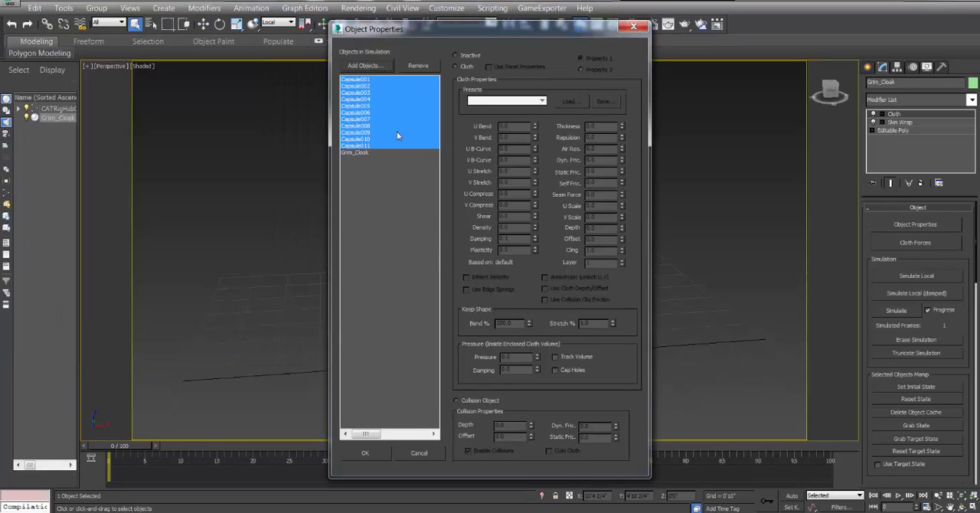
Make Grim_Cloak a cloth object in the simulation with the Flannel preset.
left_click(355, 153)
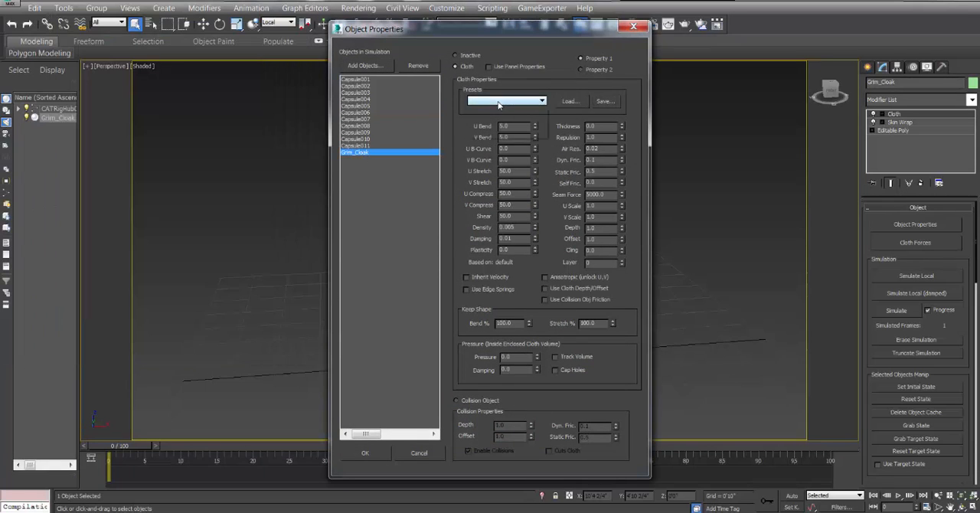
left_click(505, 100)
left_click(481, 136)
Make Capsule001 through Capsule011 collision objects and accept the cloth object properties.
left_click(369, 80)
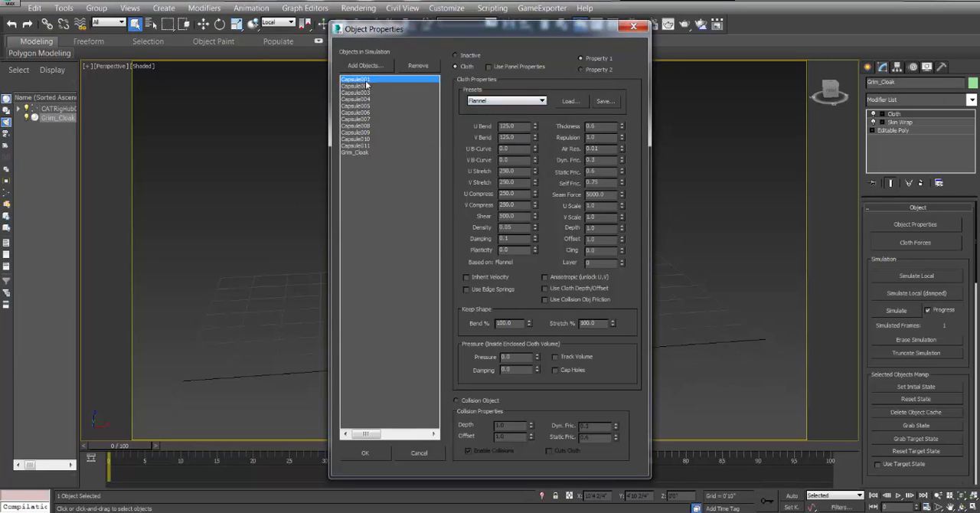
left_click(368, 146, "shift")
left_click(473, 403)
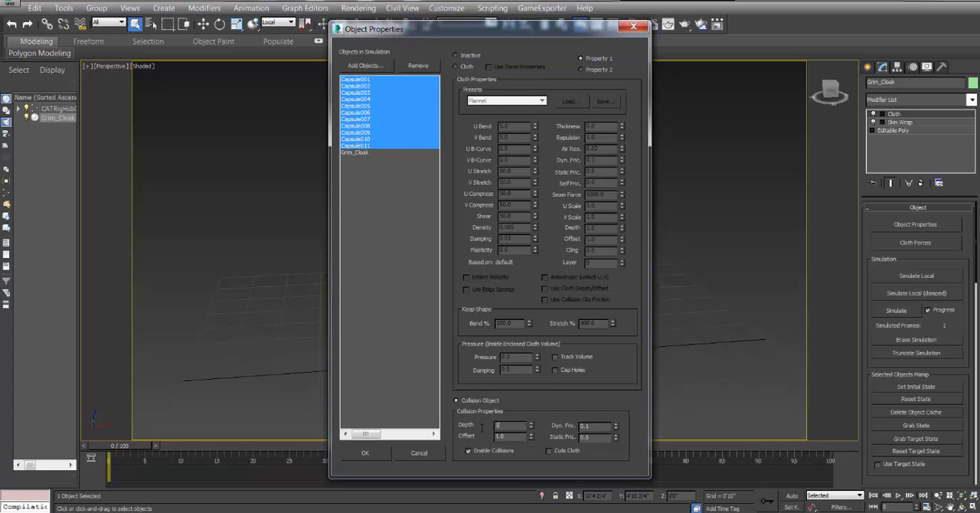
left_click(376, 453)
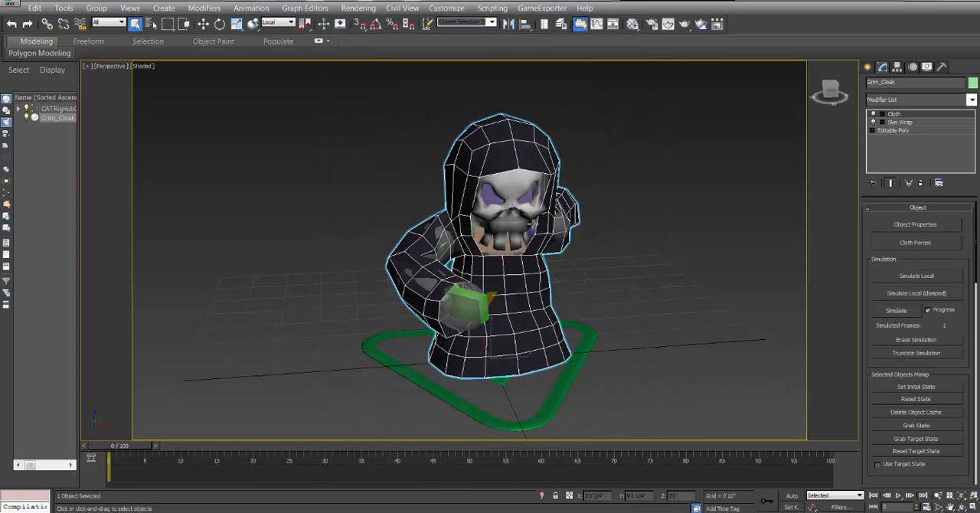
Run a local simulation of the cloak on frame 0, inspect it from several angles and stop it.
left_click(961, 506)
left_click_drag(498, 227, 439, 231)
left_click(916, 276)
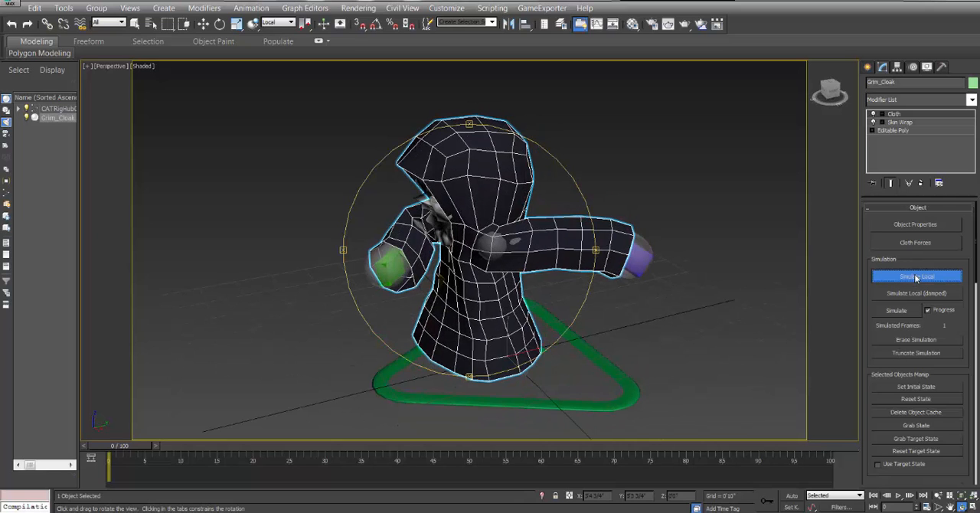
left_click_drag(576, 251, 604, 240)
left_click(926, 280)
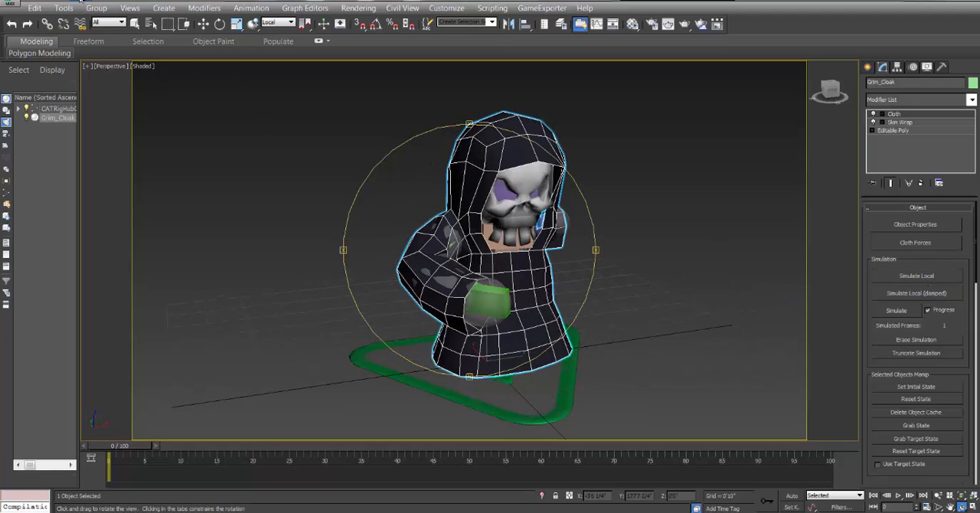
Run the full cloth simulation through frame 100 and inspect the cloak around the head and arm up close.
left_click(896, 311)
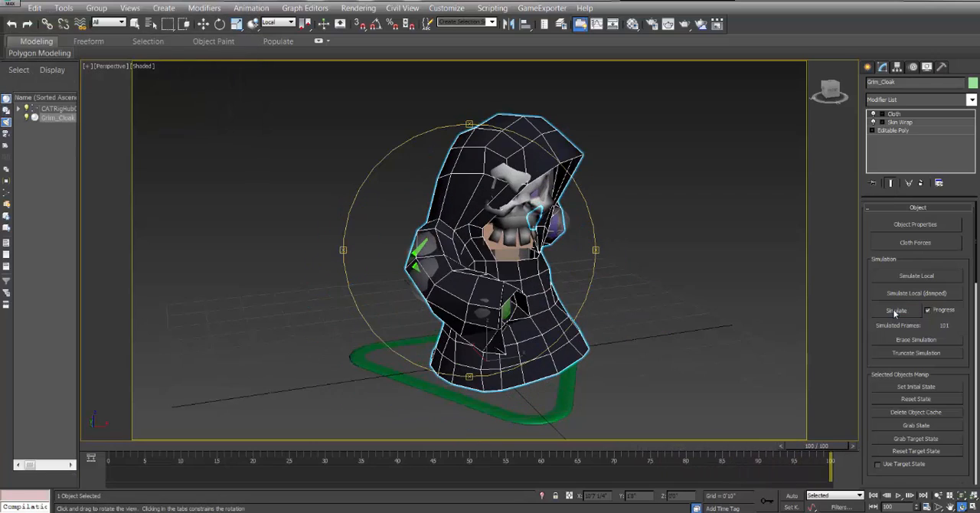
left_click_drag(528, 239, 367, 352)
scroll(490, 205, "up", 4)
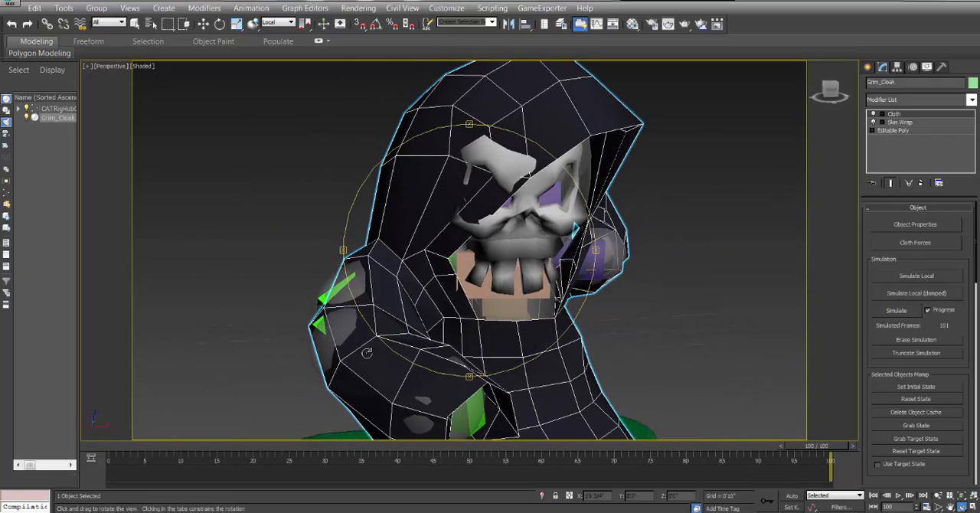
Examine the simulated cloak from several angles on frame 0 and frame 22, looking for capsules poking through.
left_click_drag(705, 454, 127, 453)
key("ctrl+r")
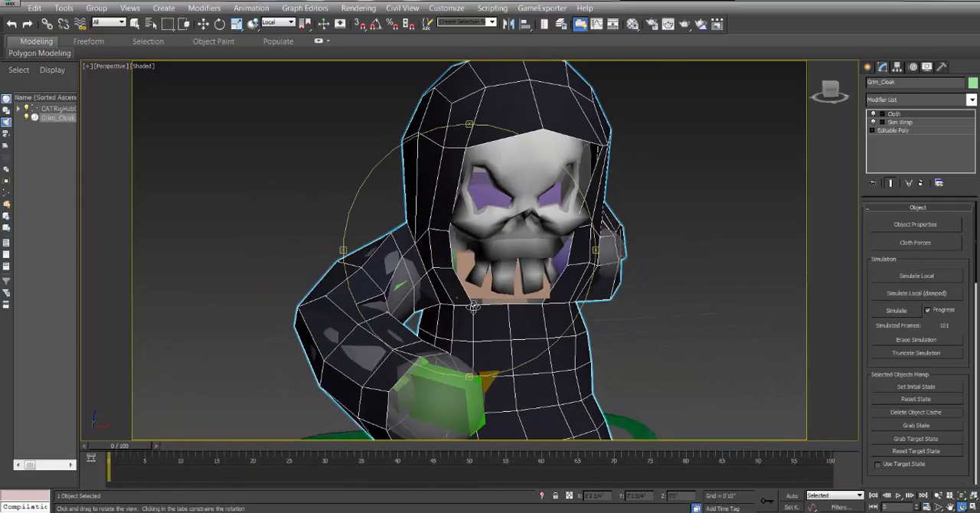
mouse_move(444, 275)
left_mouse_down()
mouse_move(460, 277)
mouse_move(435, 275)
left_mouse_up()
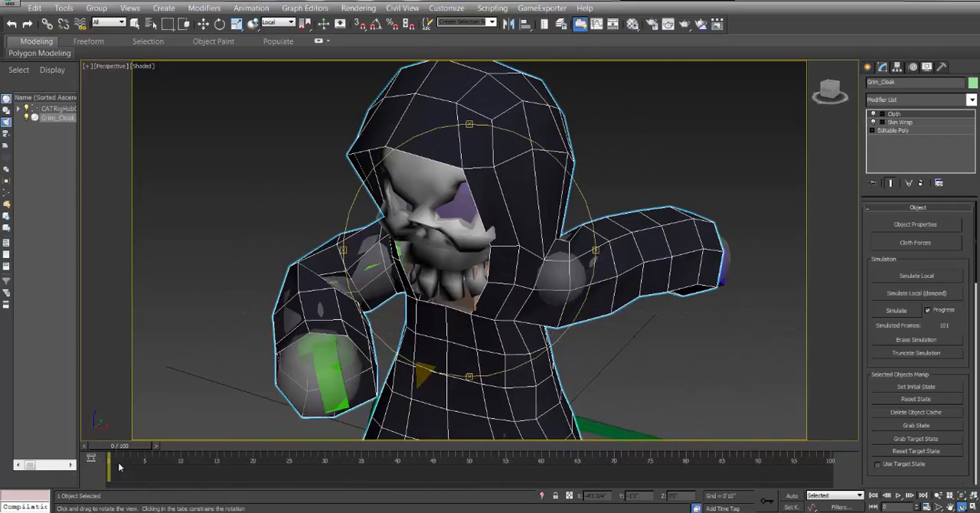
left_click_drag(123, 448, 281, 451)
key("ctrl+r")
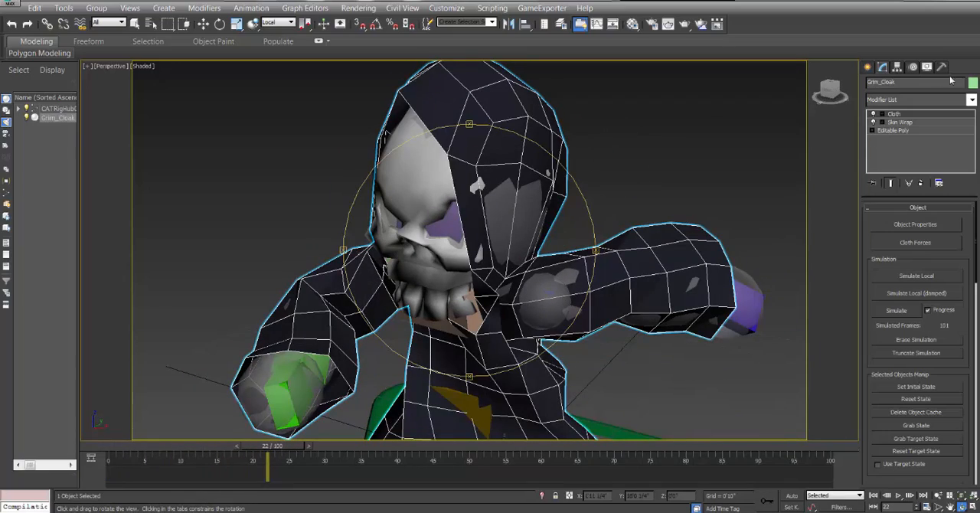
left_click_drag(510, 252, 534, 277)
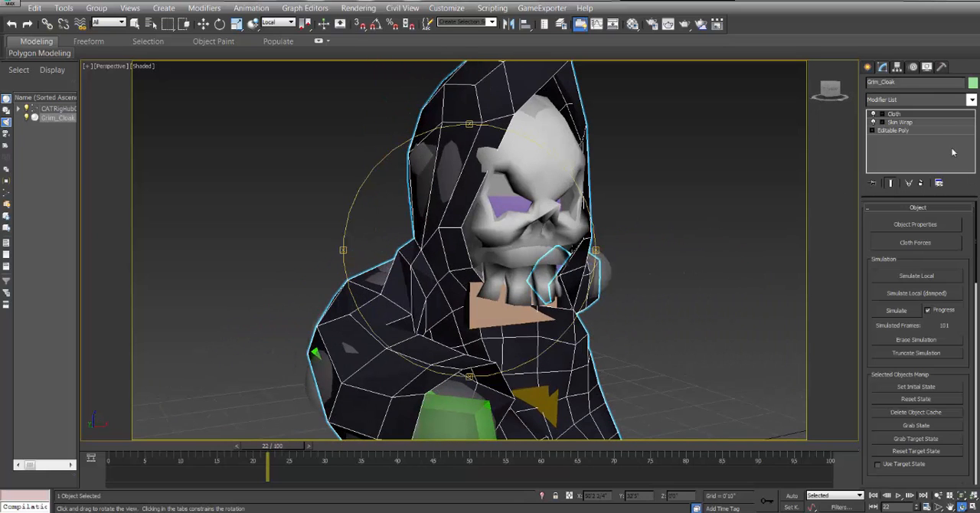
Add a Push modifier above Cloth on Grim_Cloak with a push value of 0'0 3/4" and inspect the fit.
left_click(971, 101)
scroll(975, 176, "down", 3)
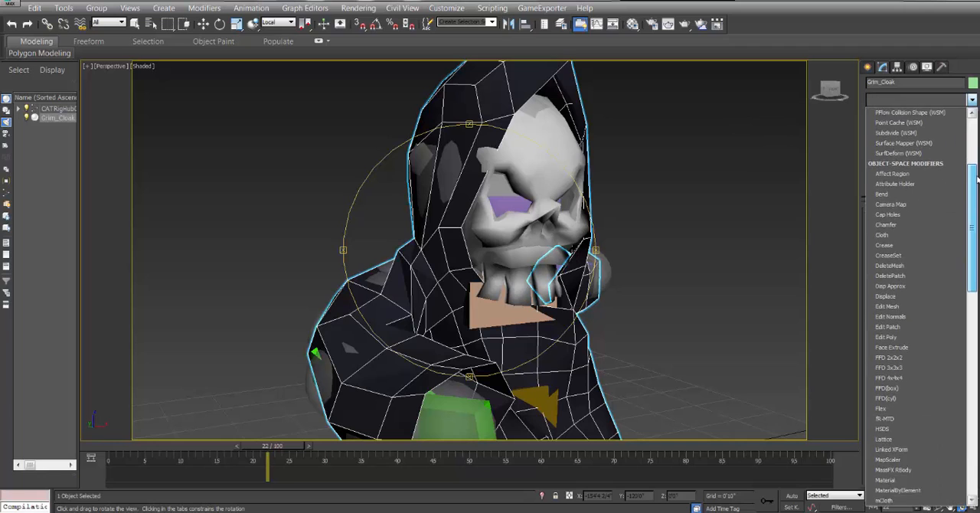
left_click_drag(977, 178, 976, 298)
left_click(904, 337)
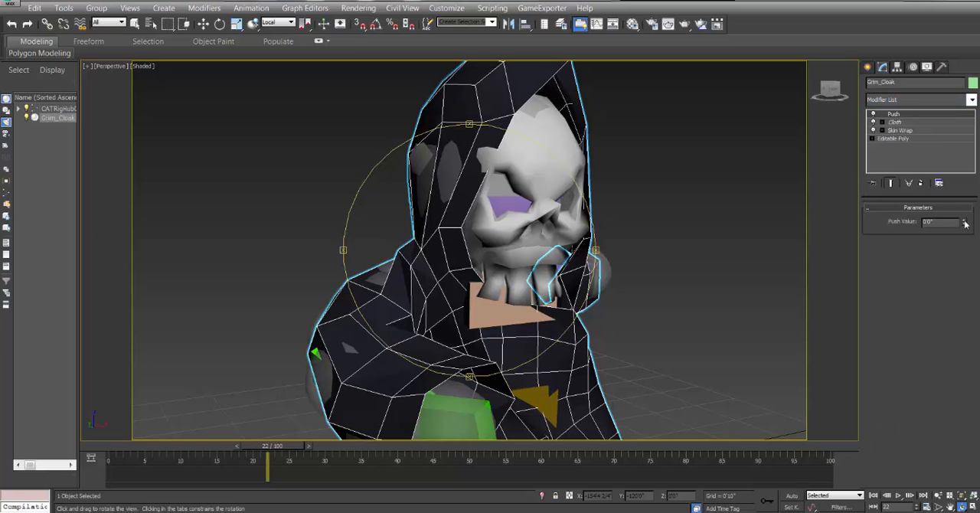
left_click_drag(966, 223, 953, 171)
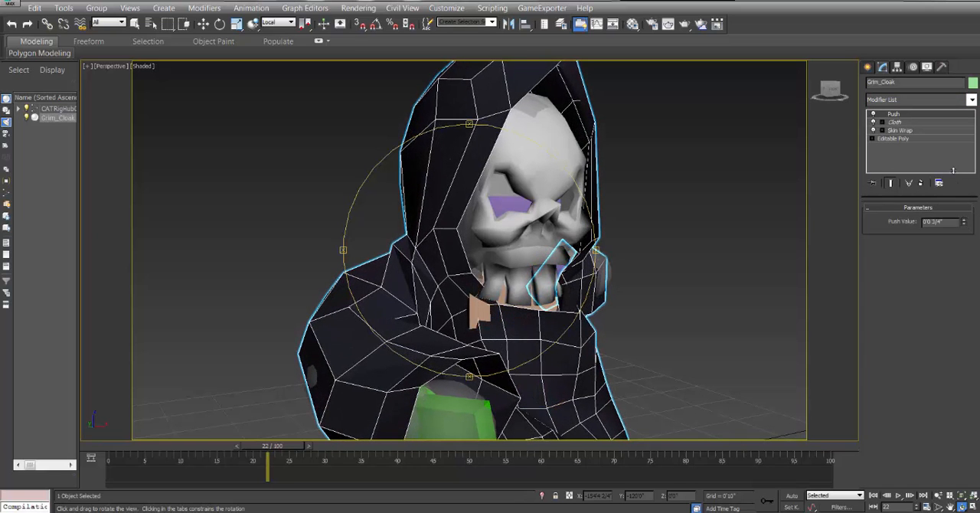
left_click_drag(534, 227, 277, 395)
left_click_drag(286, 451, 267, 457)
left_click_drag(527, 199, 490, 200)
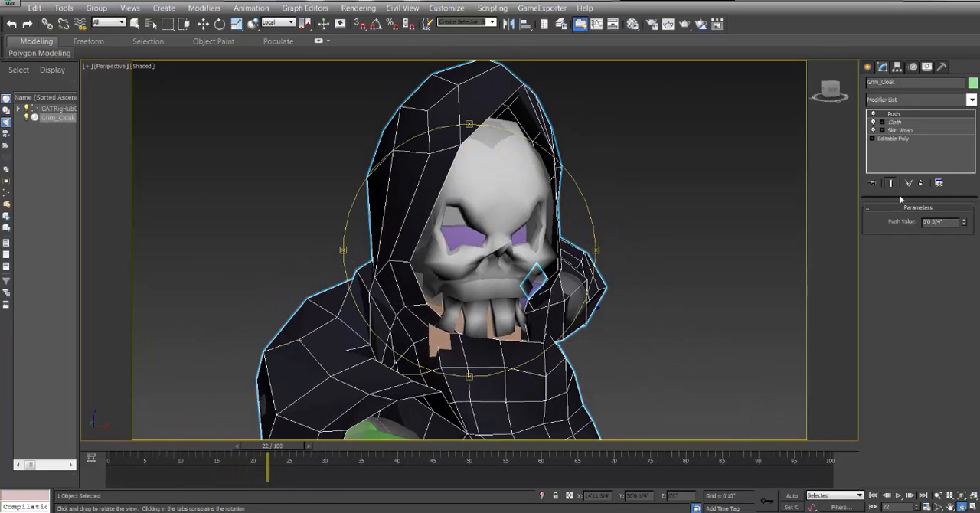
Add a Shell modifier above Push on Grim_Cloak to give the cloak thickness.
left_click(973, 102)
left_click_drag(974, 132, 975, 341)
left_click(885, 285)
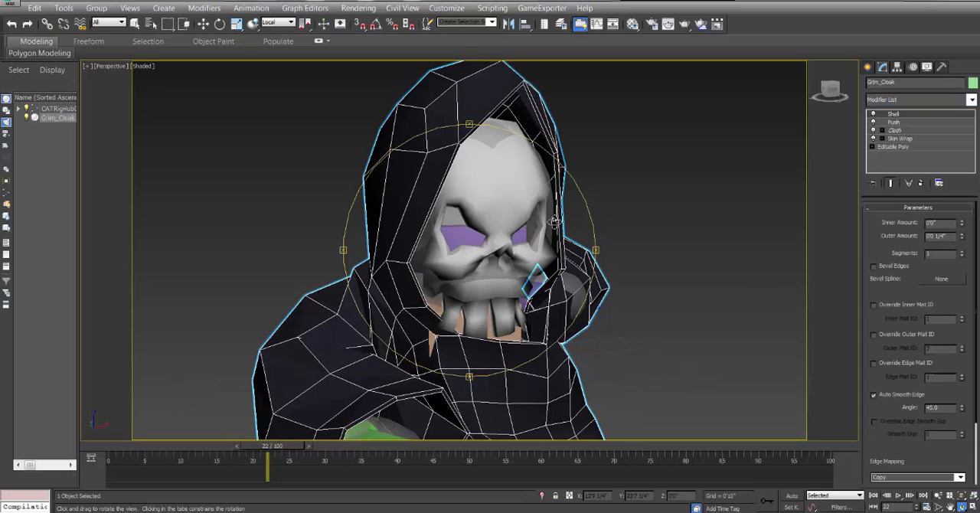
Set the Shell modifier's inner amount to 0'0 3/4" and outer amount to 0'0", and check the cloak on frames 22 and 46.
left_click_drag(962, 238, 953, 179)
right_click(961, 234)
left_click_drag(502, 238, 443, 226)
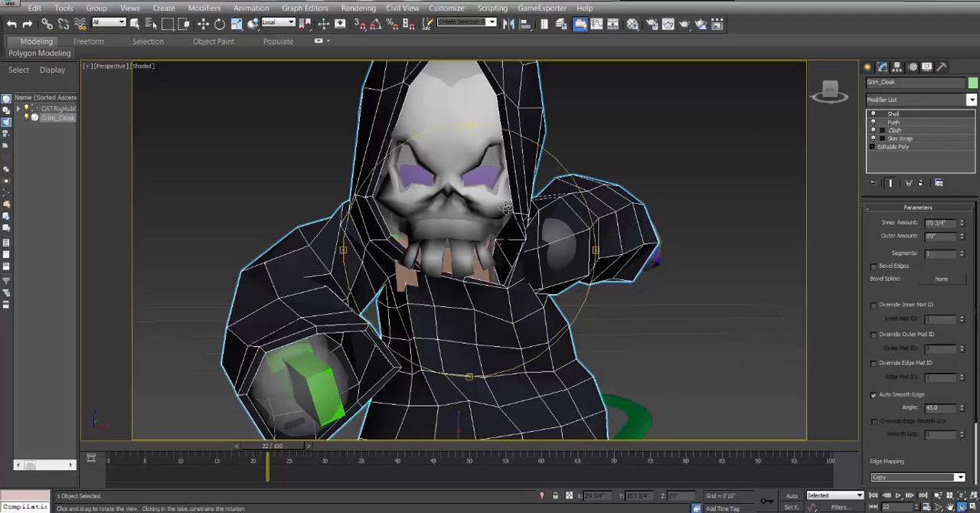
left_click_drag(481, 153, 455, 227)
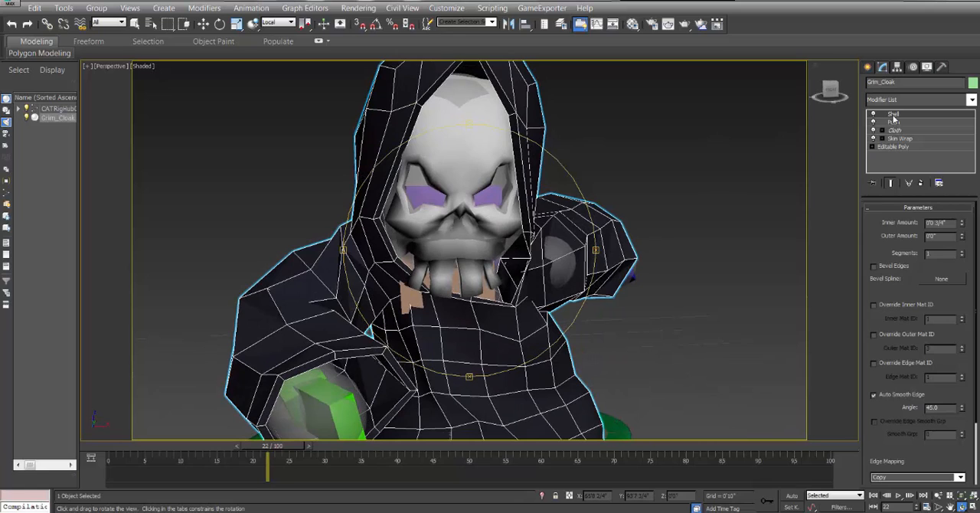
left_click_drag(289, 450, 460, 454)
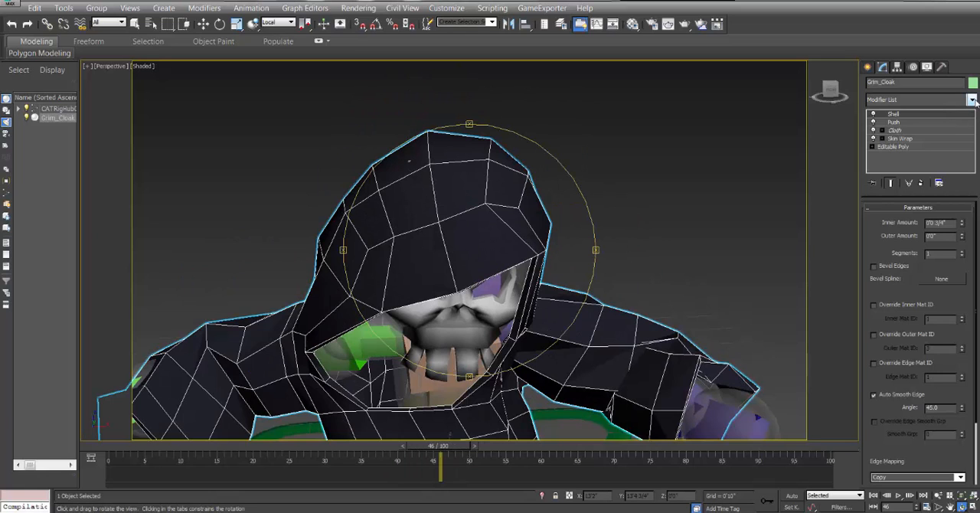
scroll(456, 246, "down", 5)
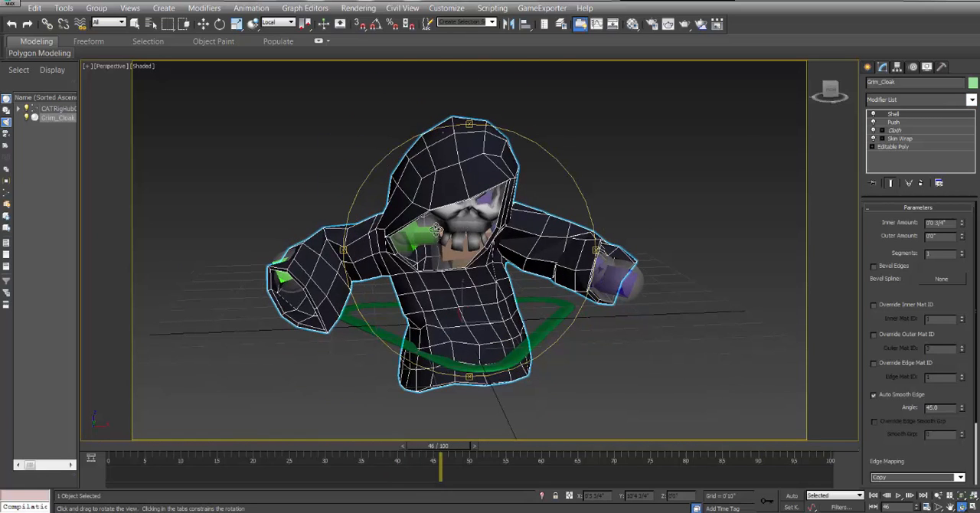
scroll(434, 230, "up", 5)
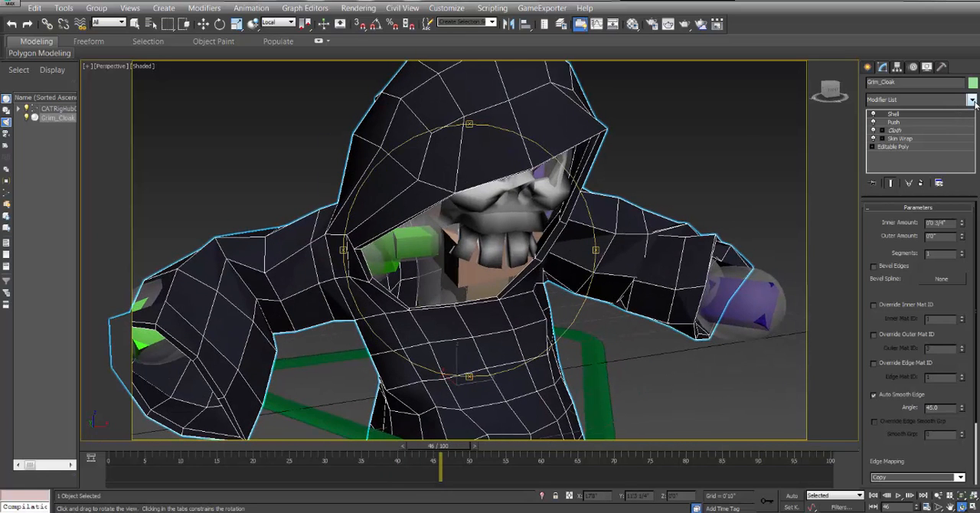
Add a TurboSmooth modifier with 2 iterations above Shell on Grim_Cloak.
left_click(970, 100)
left_click(964, 71)
left_click(970, 102)
left_click_drag(971, 136, 970, 350)
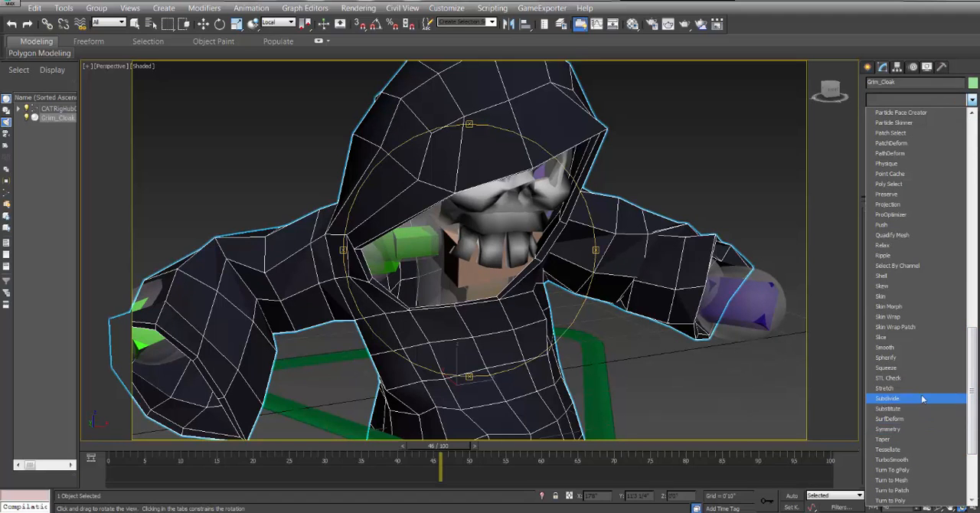
scroll(938, 297, "down", 2)
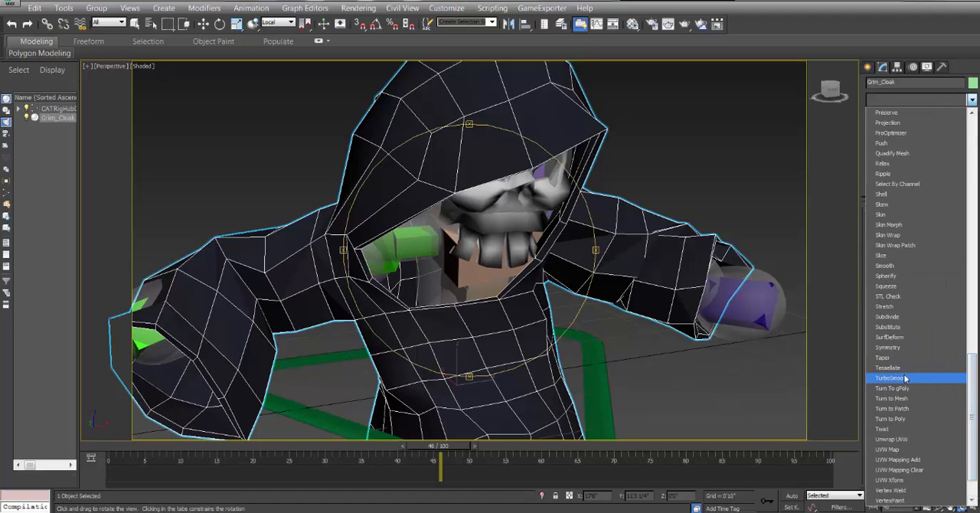
left_click(938, 379)
left_click(959, 224)
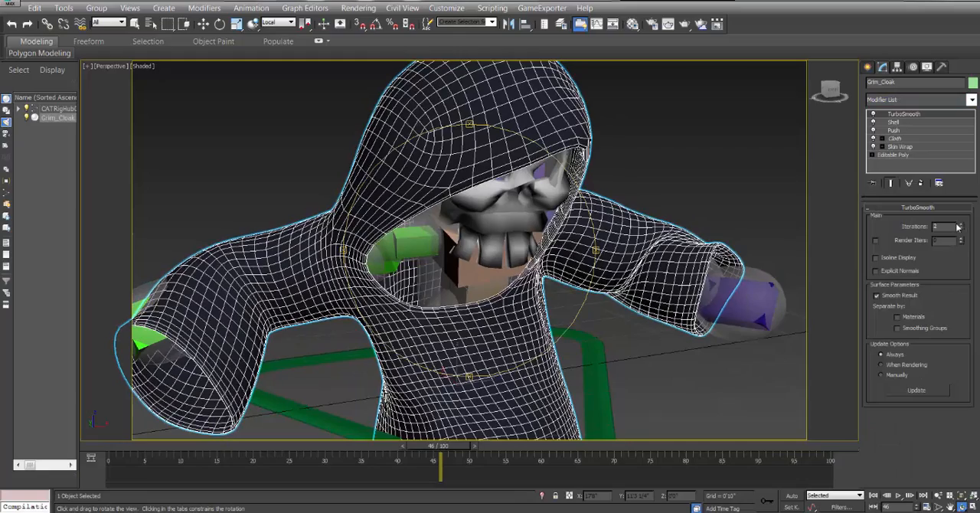
Deselect the cloak and play the animation from the first frame to review the smoothed cloth motion.
left_click_drag(514, 267, 463, 263)
left_click(203, 23)
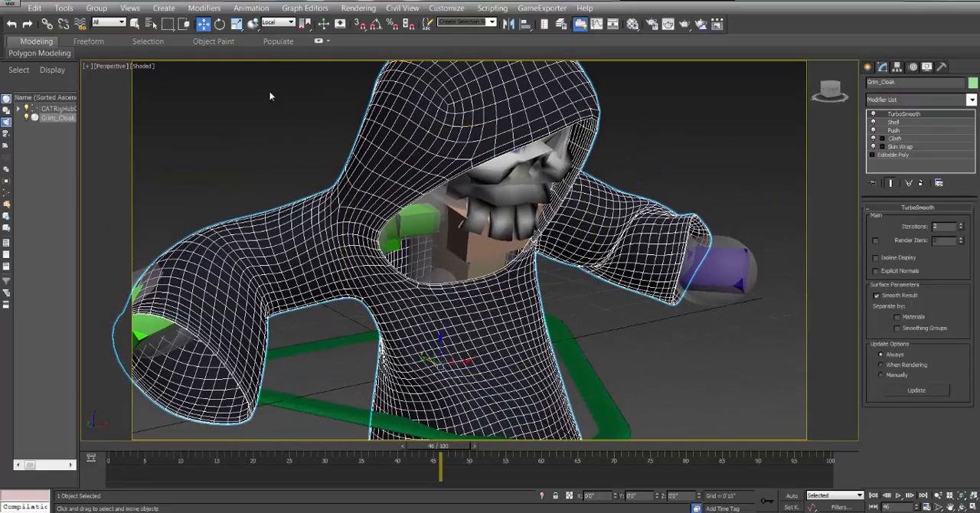
left_click(269, 92)
scroll(535, 306, "down", 4)
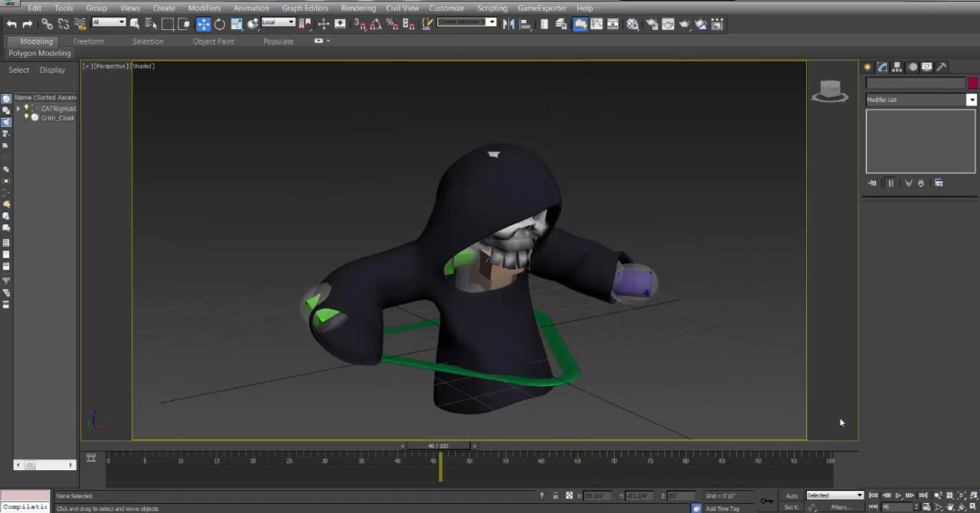
left_click(873, 496)
left_click(898, 496)
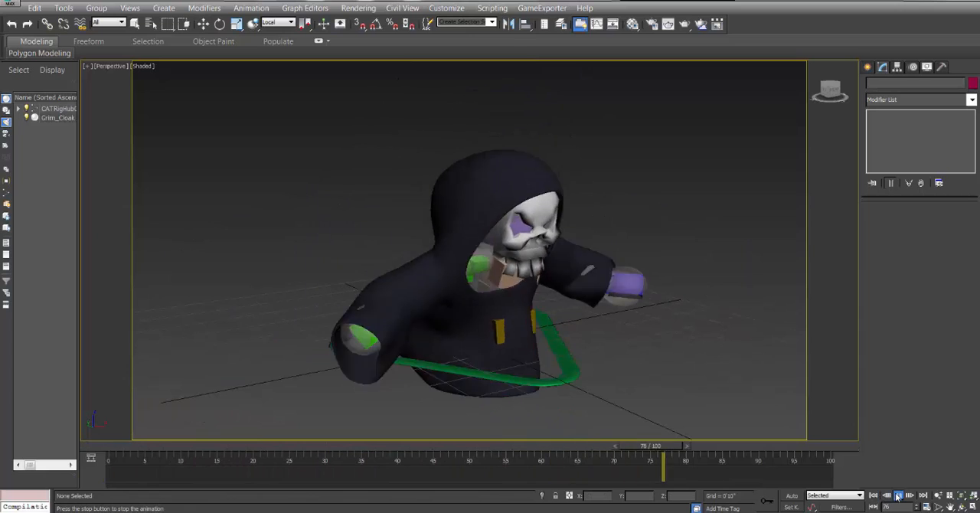
left_click(898, 497)
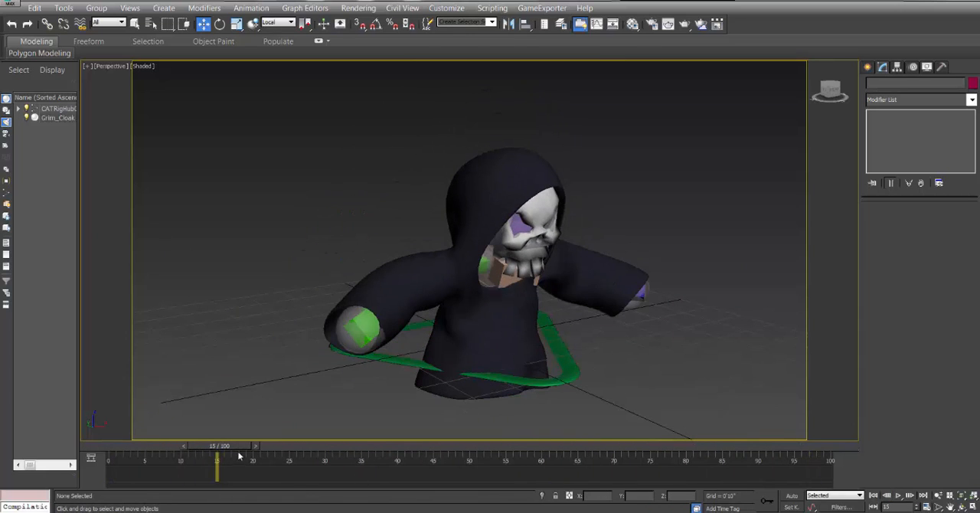
Go to frame 51 and examine the hood around the skull up close.
left_click_drag(223, 448, 492, 467)
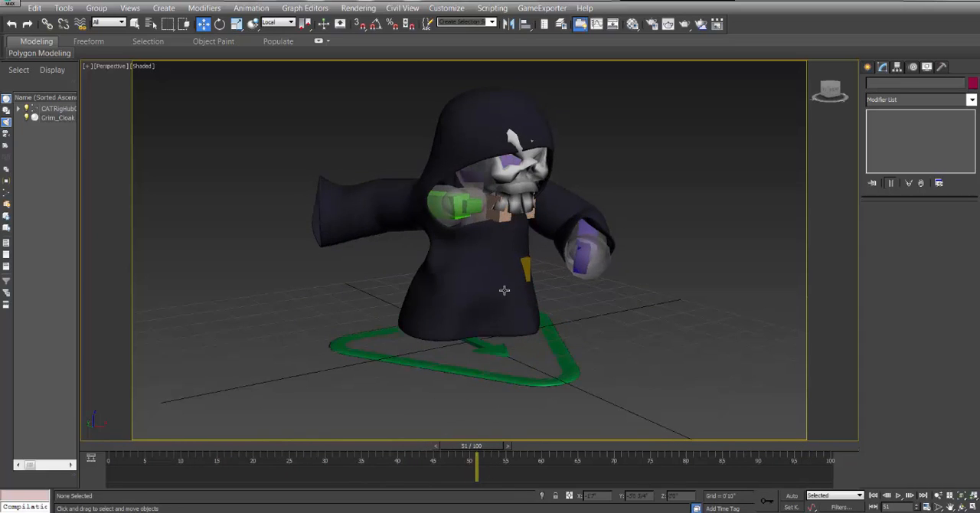
scroll(505, 283, "up", 4)
middle_click_drag(522, 277, 492, 278)
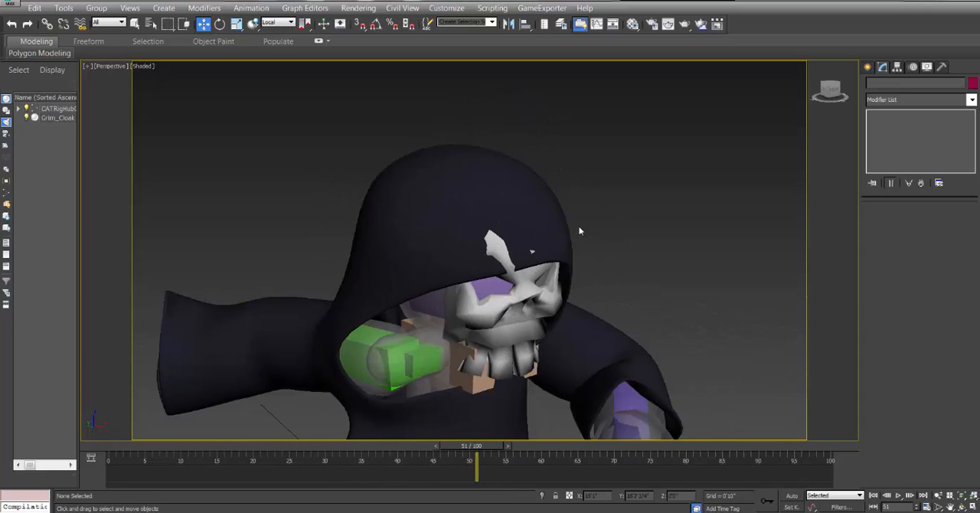
left_click(557, 231)
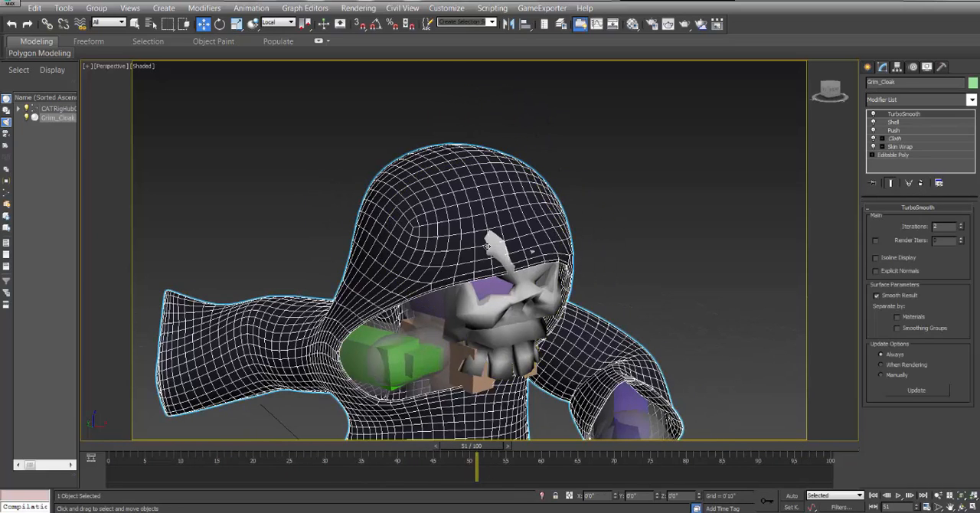
middle_click_drag(556, 231, 557, 151)
scroll(650, 362, "down", 3)
left_click(685, 338)
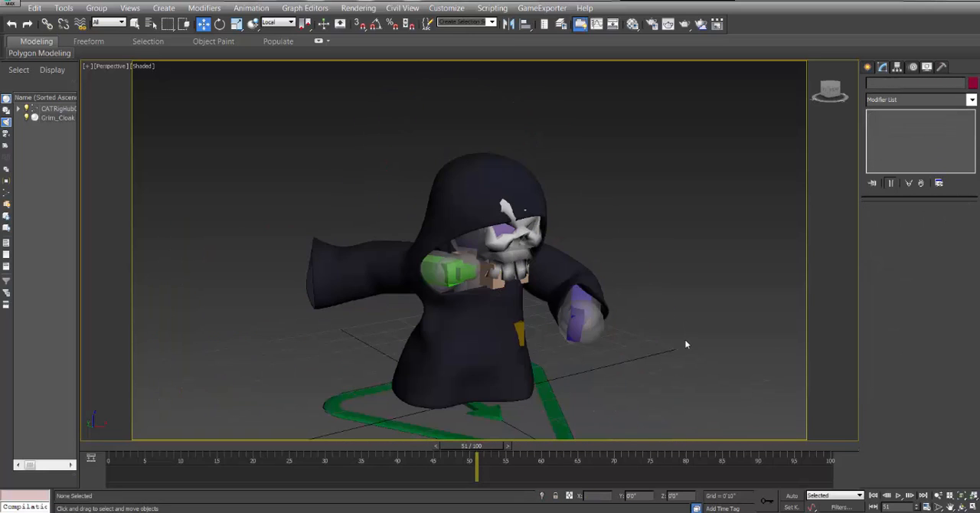
Hide everything except the cloak and the skull, and view the result around frame 50.
left_click(508, 226)
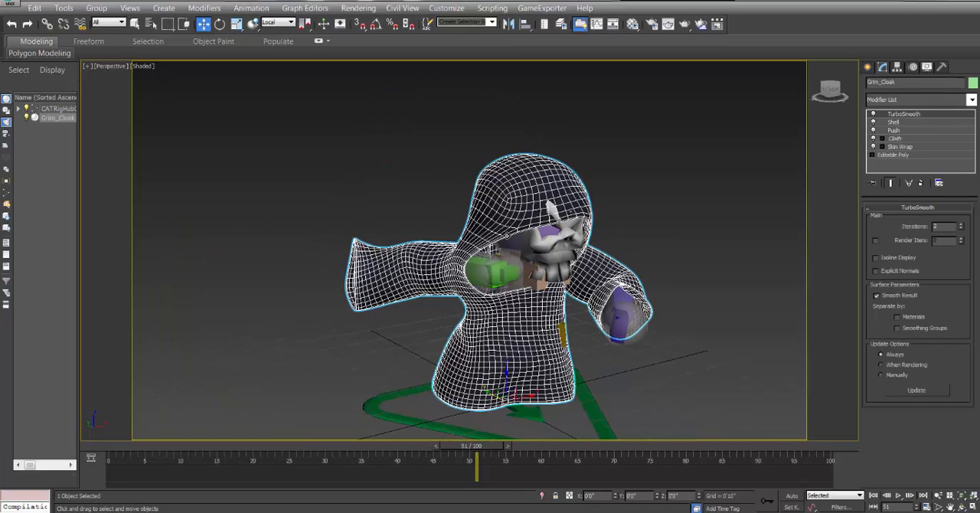
left_click(559, 258, "ctrl")
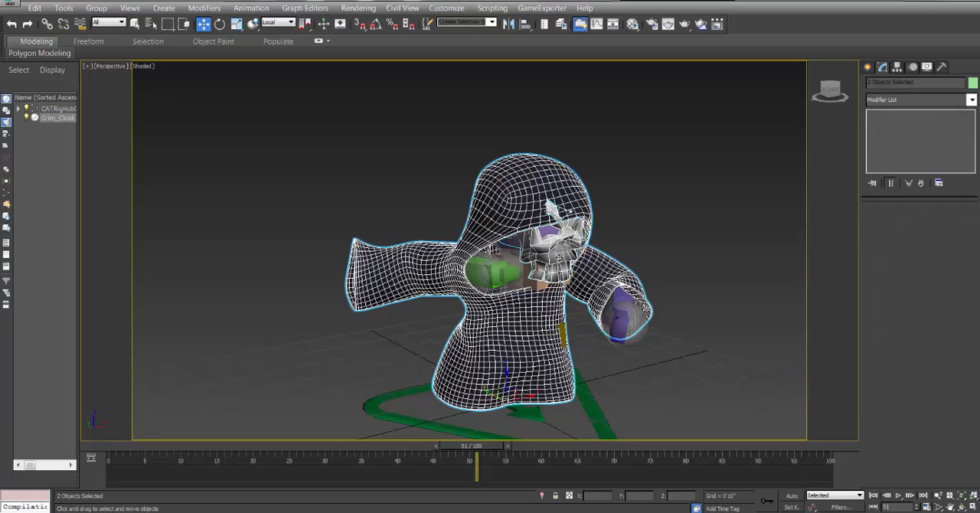
right_click(559, 261)
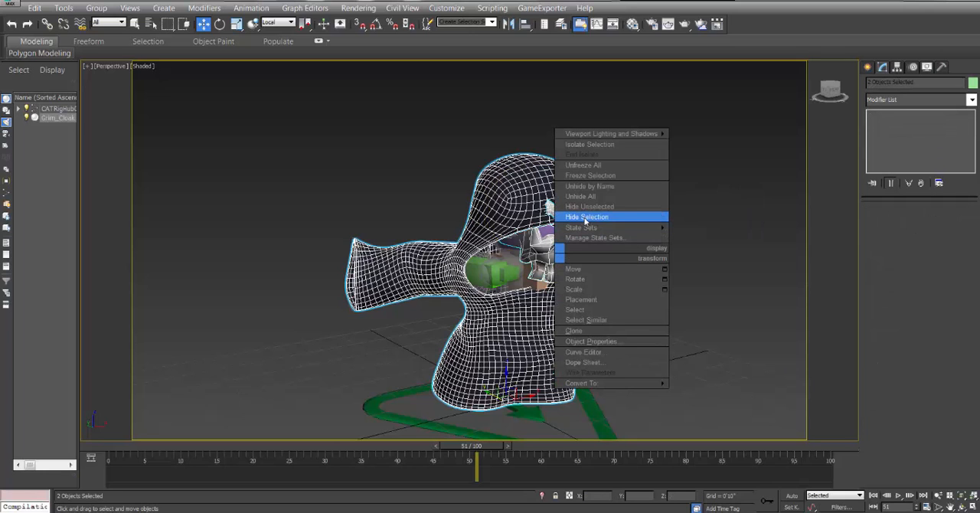
left_click(588, 207)
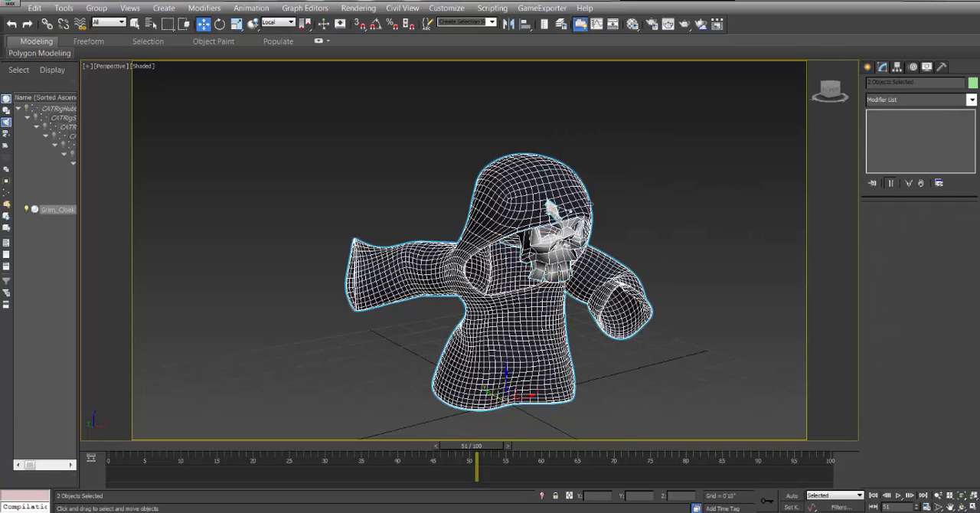
left_click(788, 262)
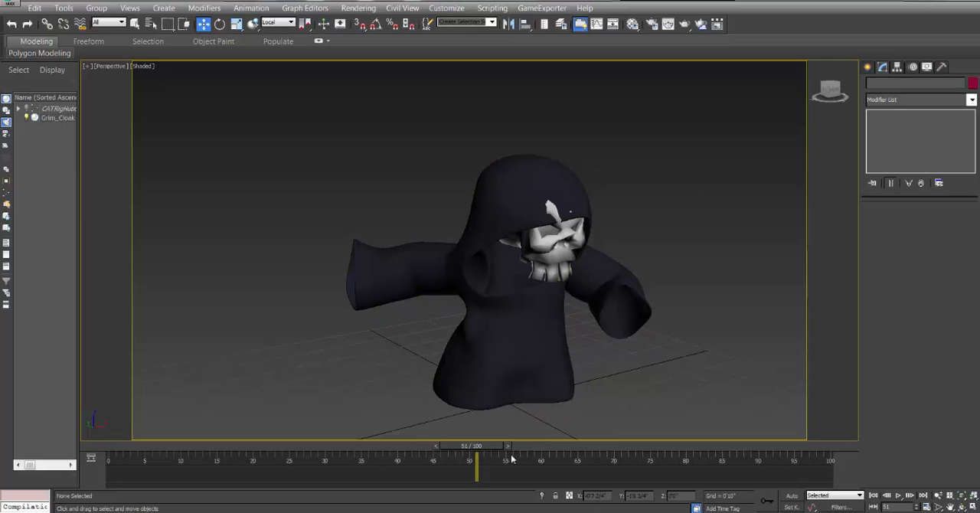
mouse_move(495, 453)
left_mouse_down()
mouse_move(137, 449)
mouse_move(540, 447)
mouse_move(580, 460)
mouse_move(495, 465)
left_mouse_up()
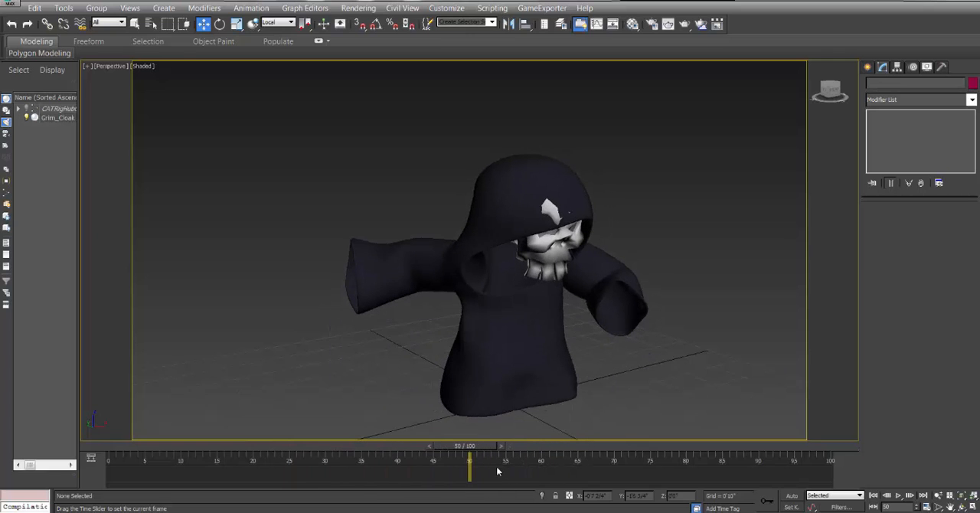
Delete the TurboSmooth, Shell, Push and Cloth modifiers from Grim_Cloak, keeping only Skin Wrap above Editable Poly.
key("ctrl+a")
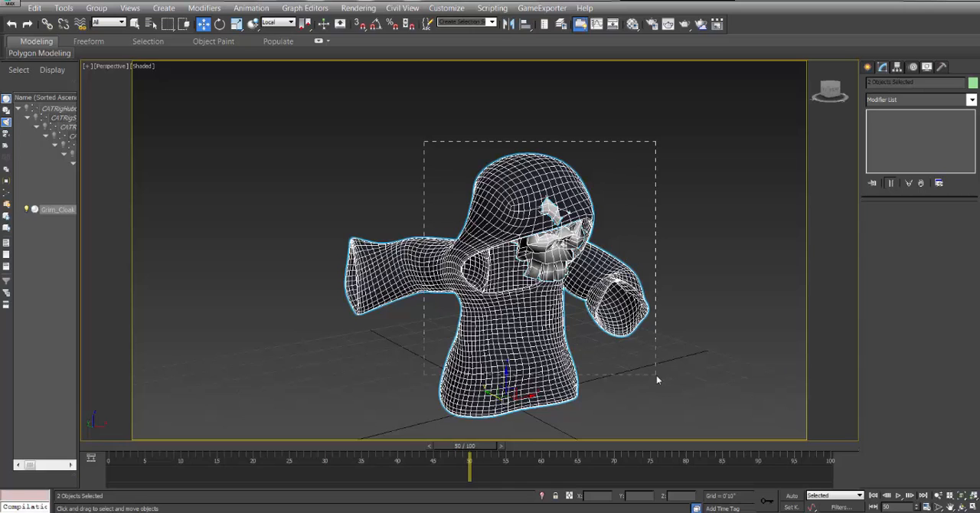
left_click(678, 201)
left_click(525, 166)
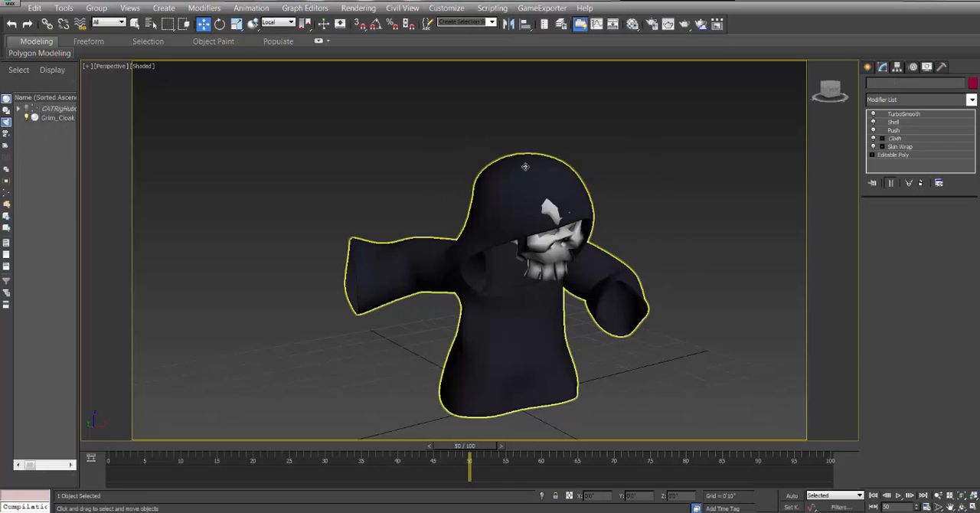
right_click(908, 114)
left_click(890, 131)
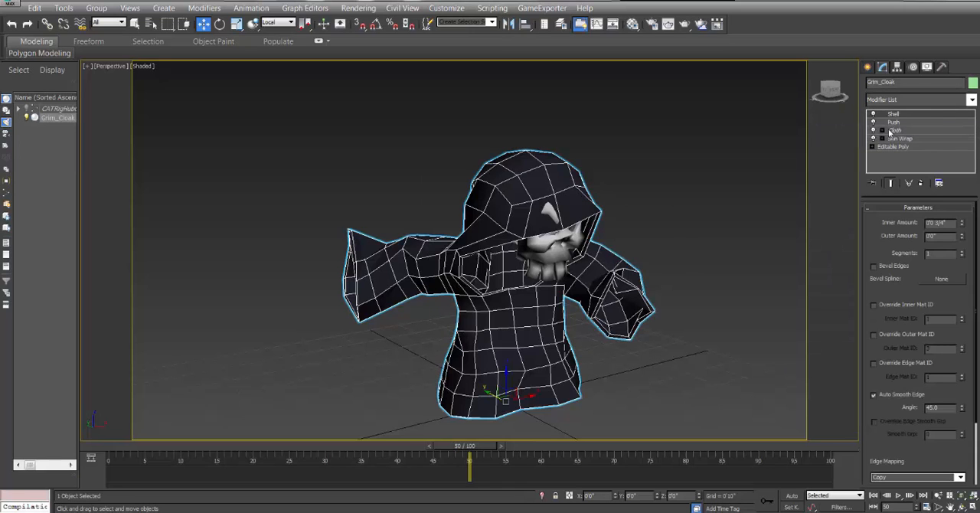
right_click(902, 116)
left_click(897, 132)
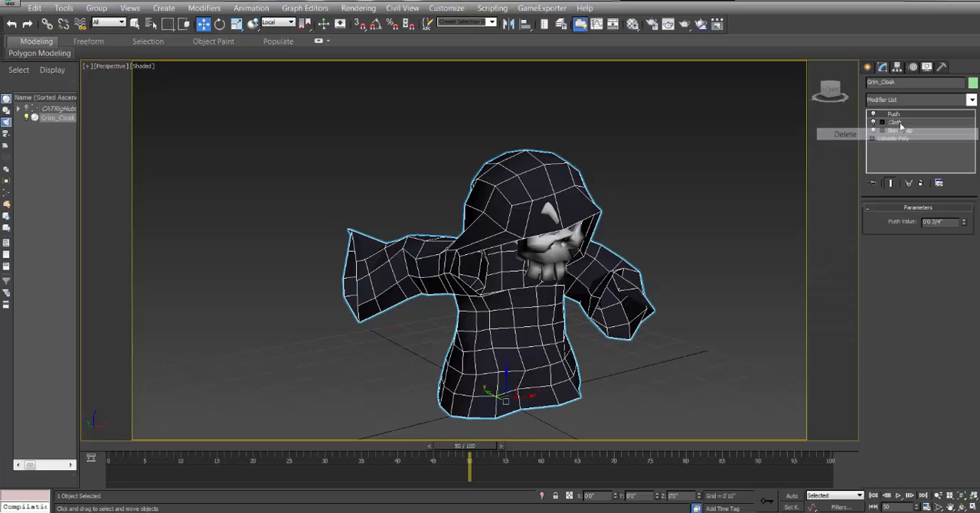
right_click(901, 116)
left_click(897, 132)
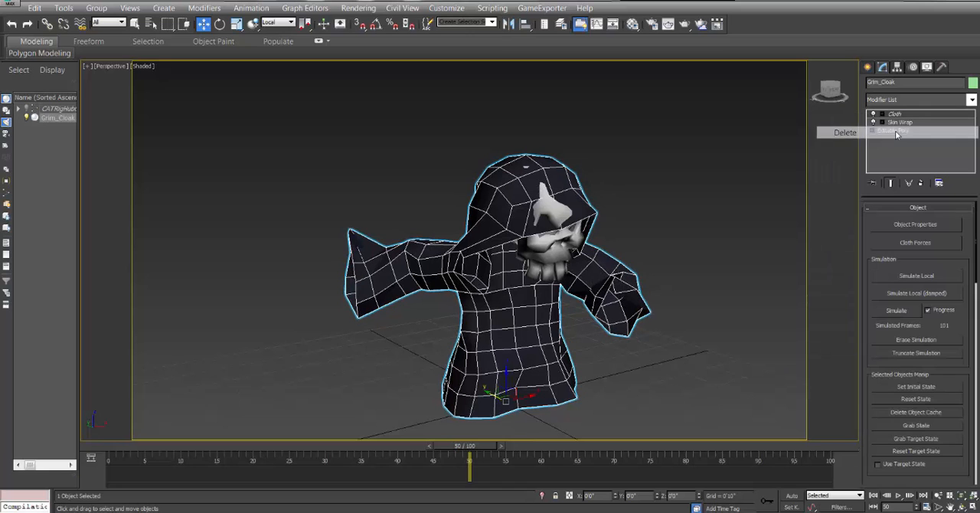
right_click(902, 116)
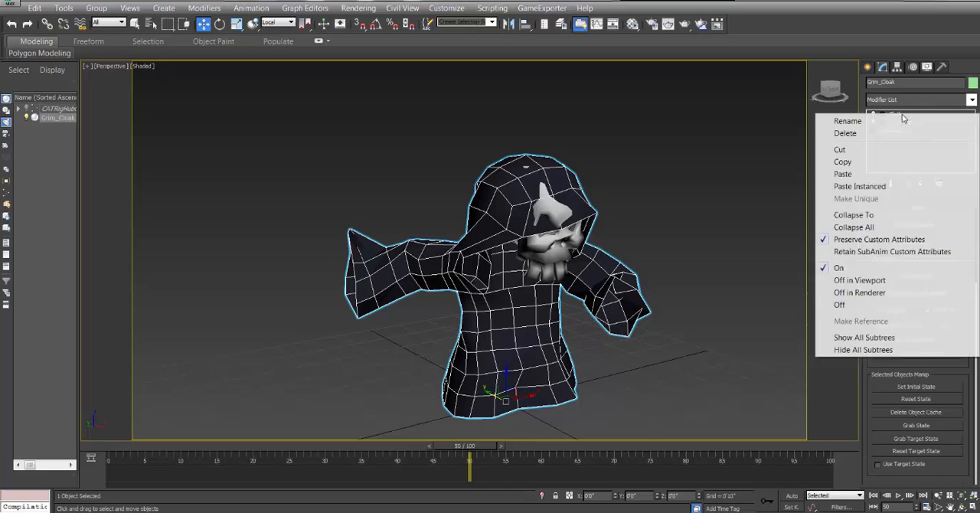
left_click(879, 135)
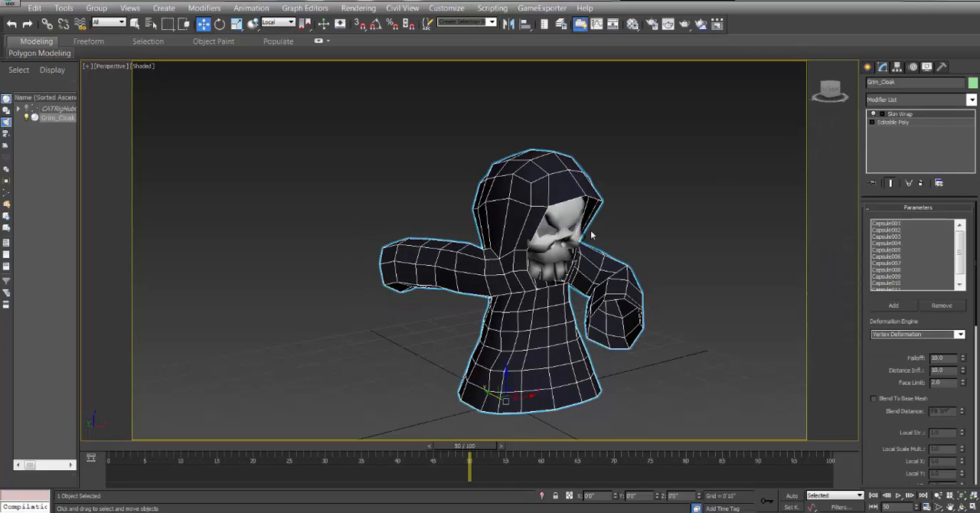
Unhide all objects in the scene and hide only the ground plane Plane001 again.
right_click(645, 220)
left_click(680, 160)
left_click(651, 207)
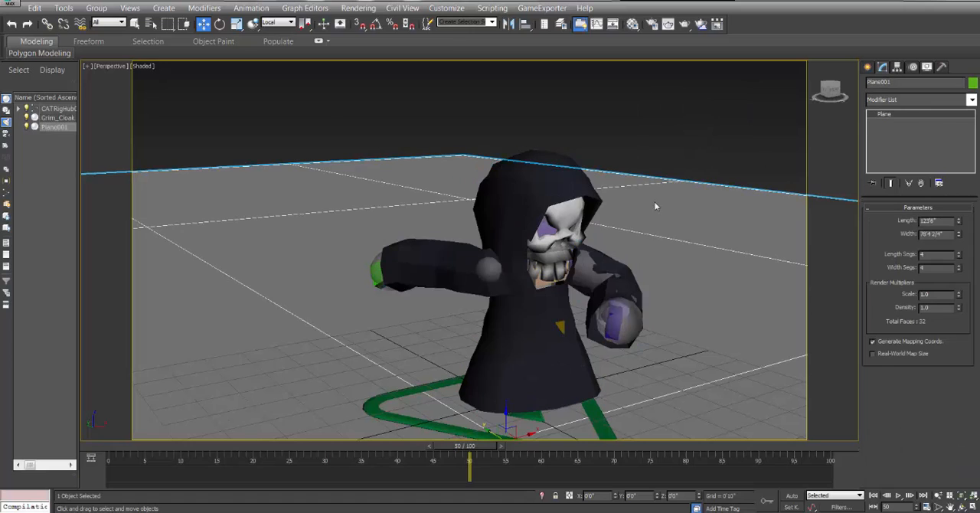
right_click(651, 207)
left_click(678, 159)
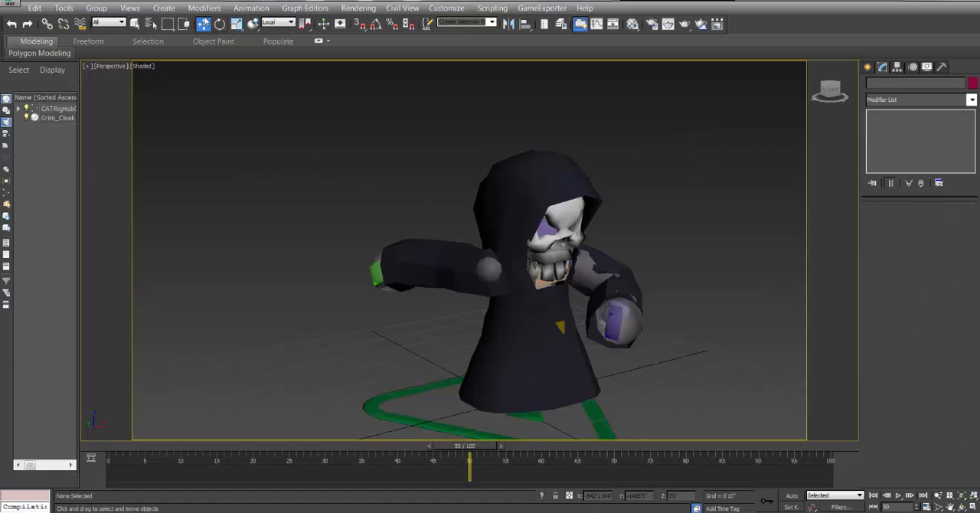
Select Capsule001 to Capsule011 by name and delete their shared Cloth modifier.
left_click(151, 25)
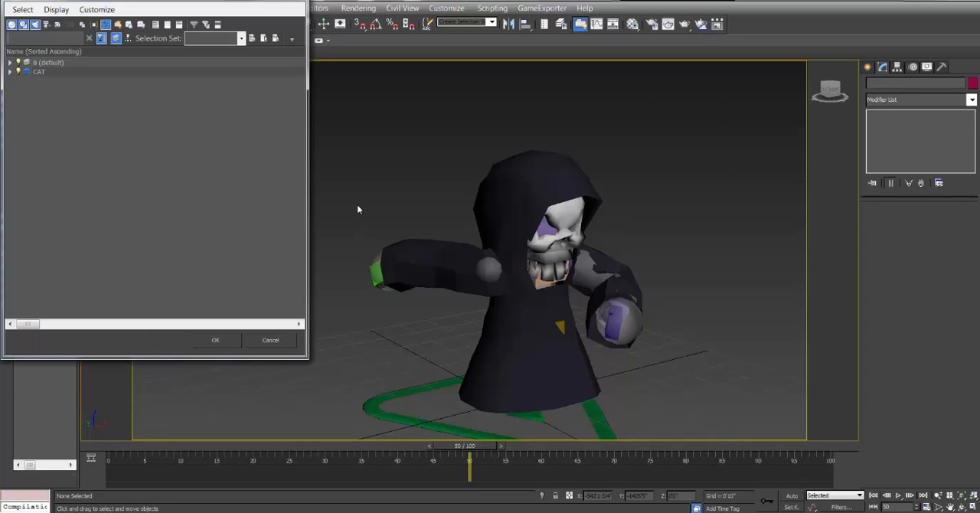
left_click(9, 72)
left_click(52, 81)
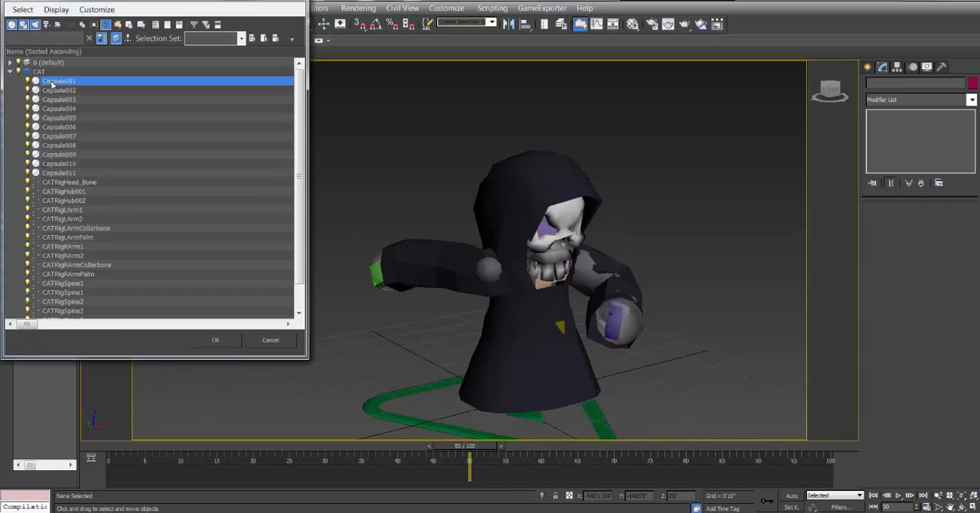
left_click(61, 173, "shift")
left_click(218, 340)
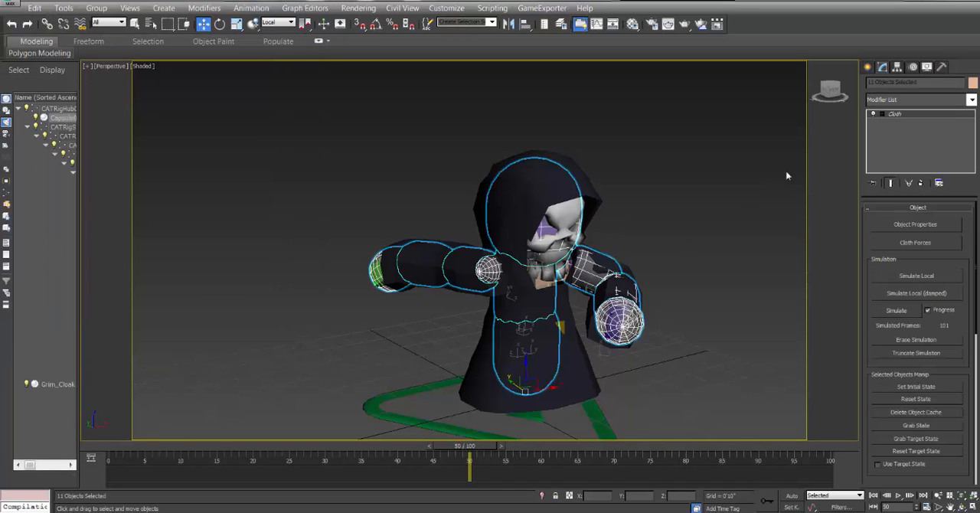
right_click(908, 114)
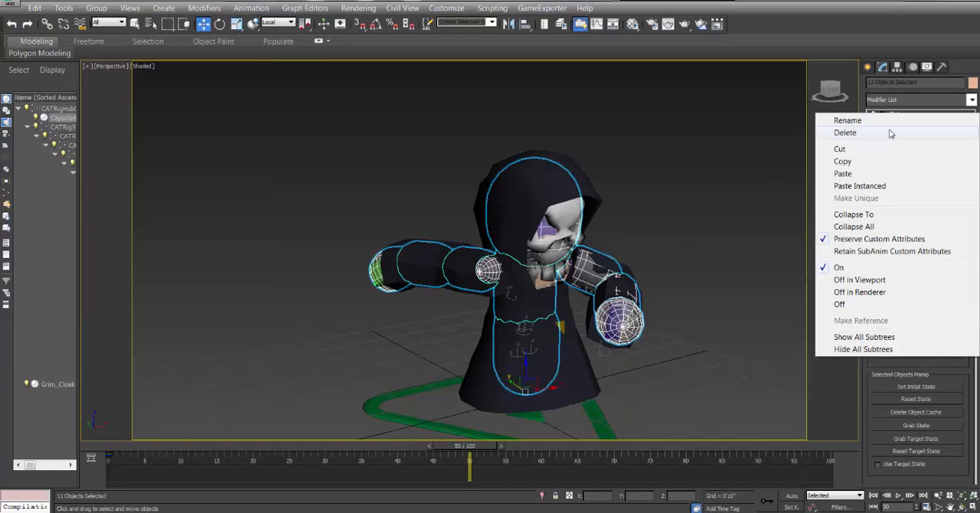
left_click(889, 133)
left_click(684, 173)
Add a Tessellate modifier to Grim_Cloak above Skin Wrap.
left_click(550, 186)
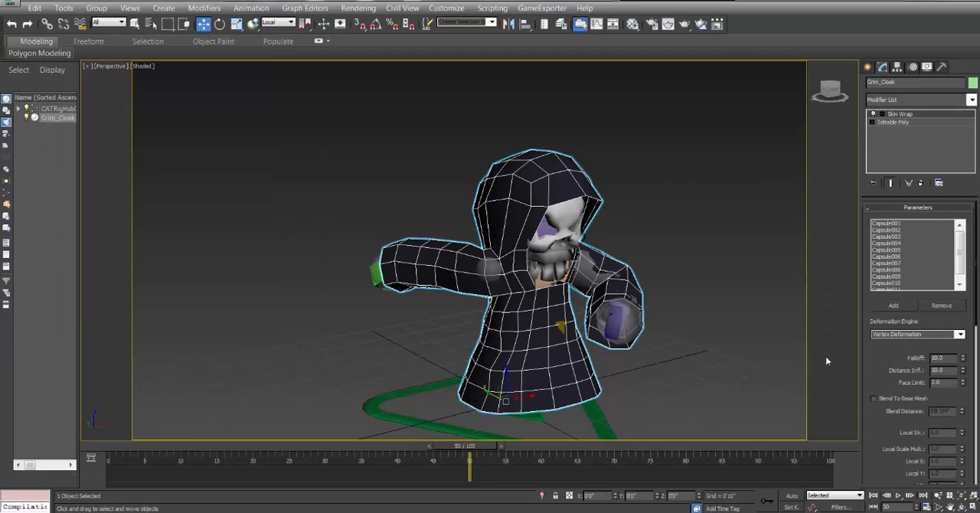
left_click(962, 506)
mouse_move(512, 249)
left_mouse_down()
mouse_move(479, 250)
mouse_move(511, 249)
left_mouse_up()
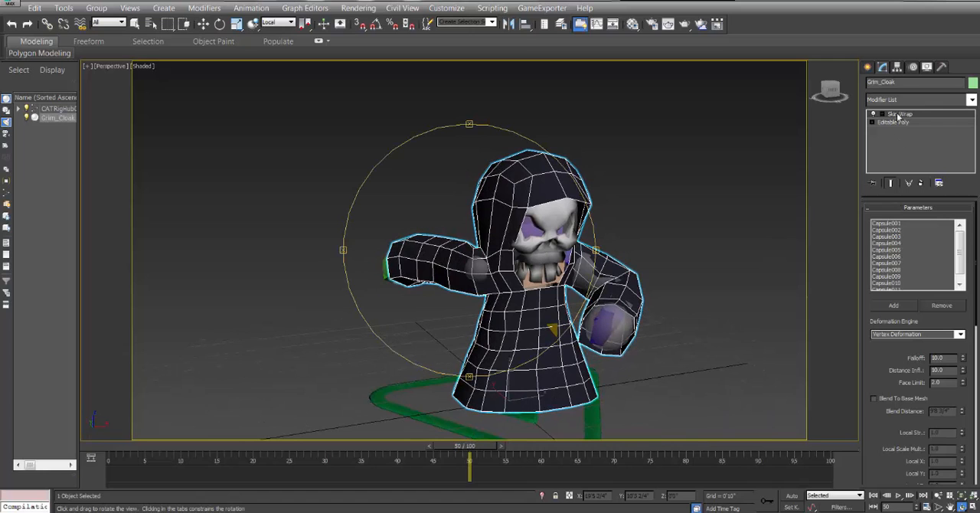
left_click(970, 100)
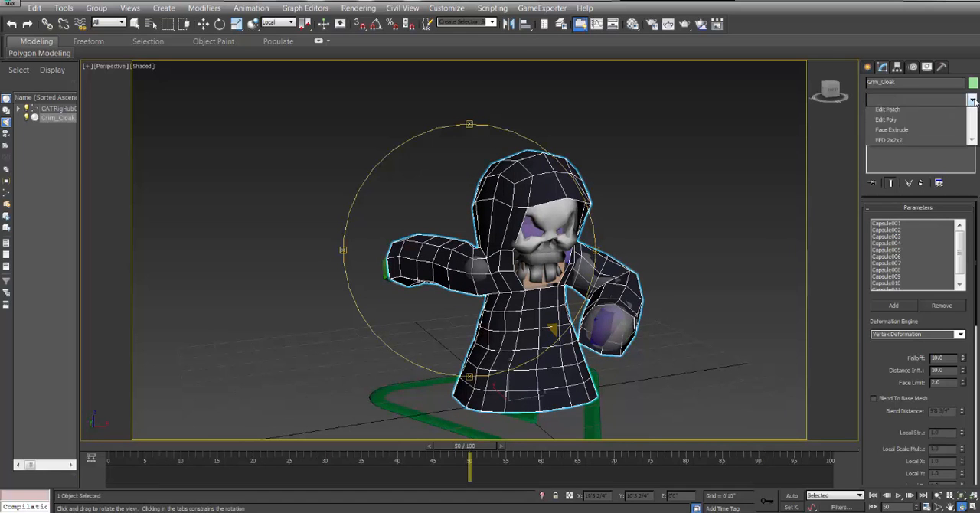
scroll(977, 176, "down", 3)
left_click_drag(977, 176, 976, 380)
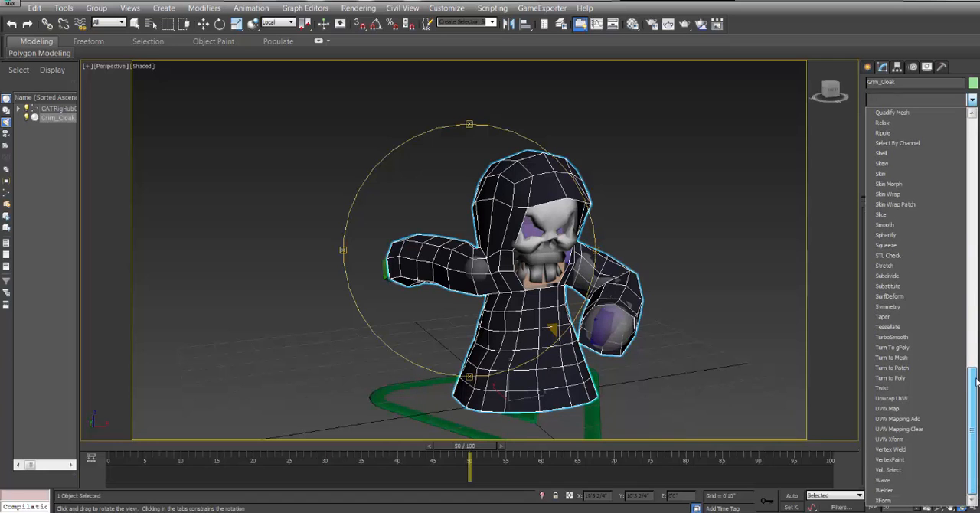
left_click(887, 328)
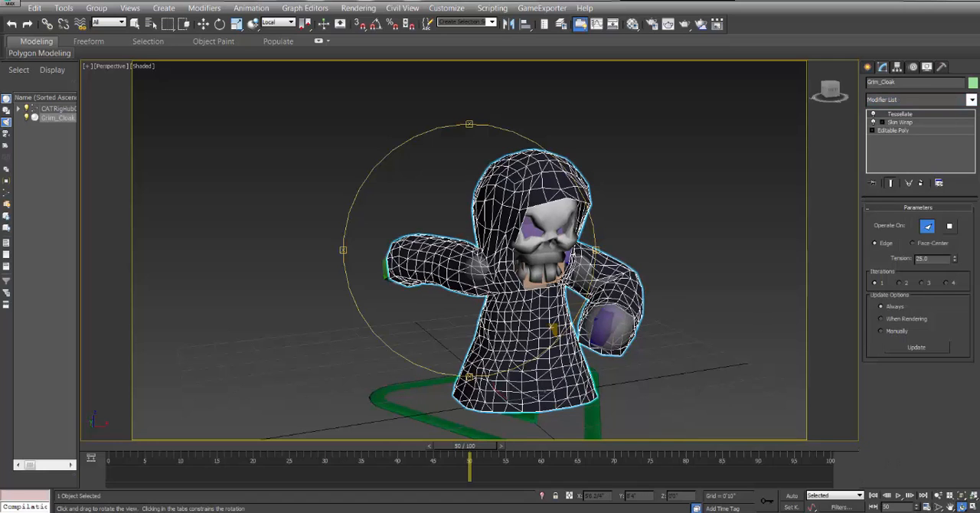
Examine the tessellated cloak's wireframe up close around the hood, sleeves, chest and skirt.
scroll(475, 223, "up", 5)
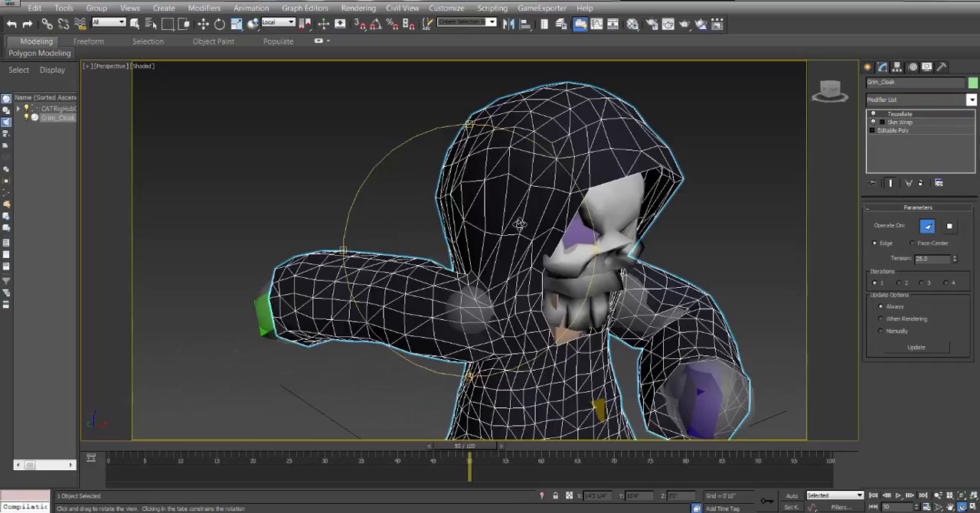
left_click_drag(534, 229, 518, 231)
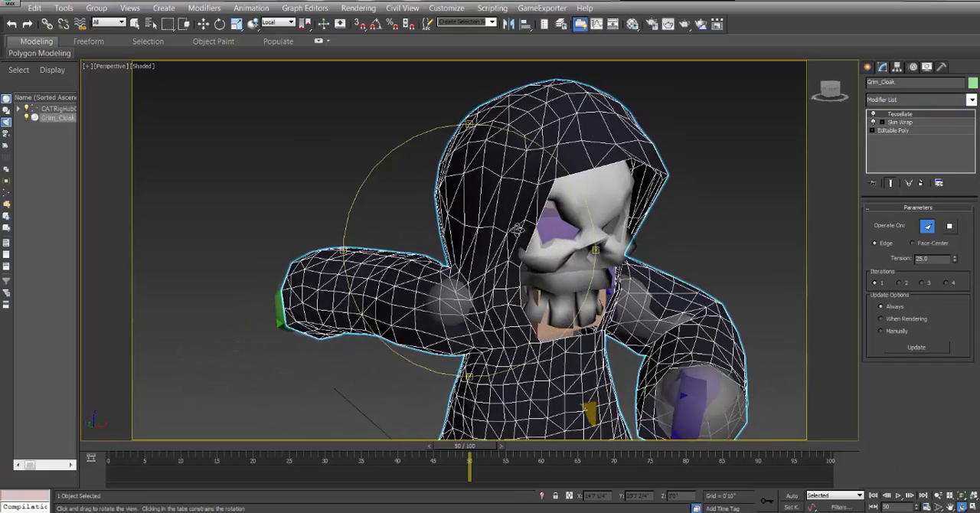
left_click_drag(565, 262, 571, 298)
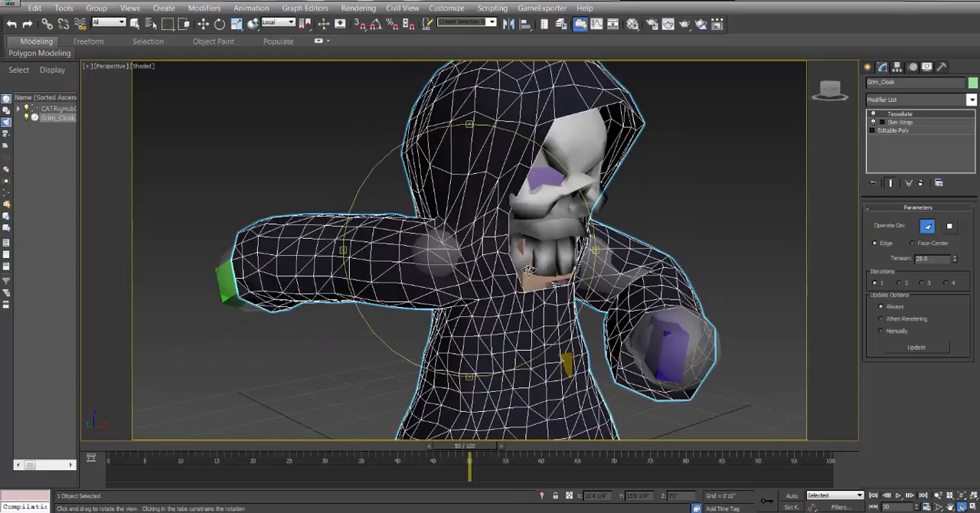
middle_click_drag(570, 306, 505, 226)
scroll(506, 225, "up", 4)
left_click_drag(501, 257, 492, 261)
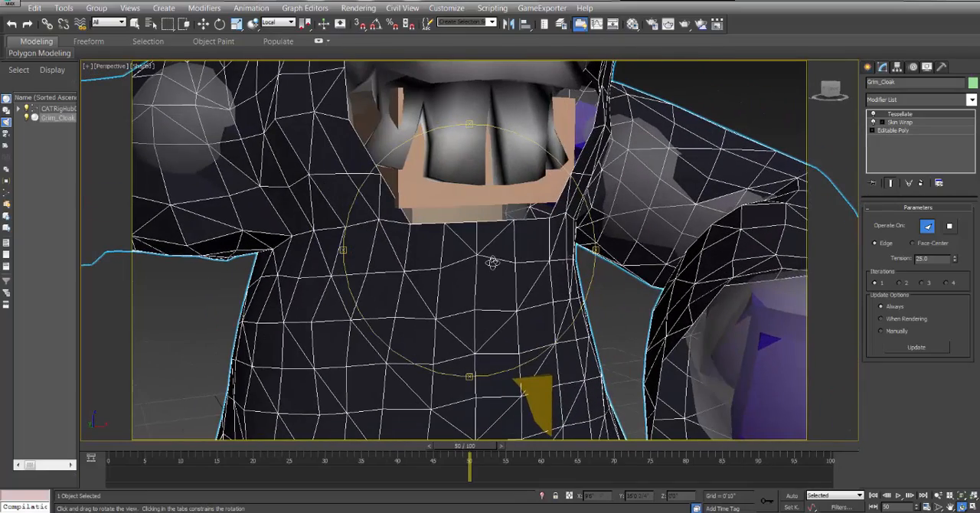
left_click(922, 245)
left_click_drag(444, 241, 480, 248)
scroll(466, 233, "down", 5)
scroll(466, 238, "up", 5)
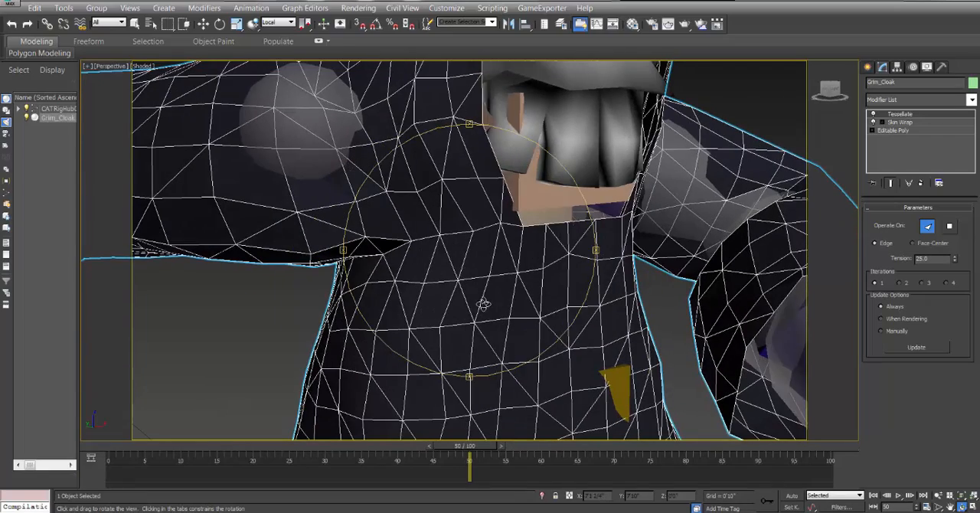
scroll(483, 304, "down", 5)
middle_click_drag(482, 304, 484, 240)
scroll(486, 288, "up", 5)
mouse_move(457, 253)
left_mouse_down()
mouse_move(480, 260)
mouse_move(512, 243)
mouse_move(439, 247)
left_mouse_up()
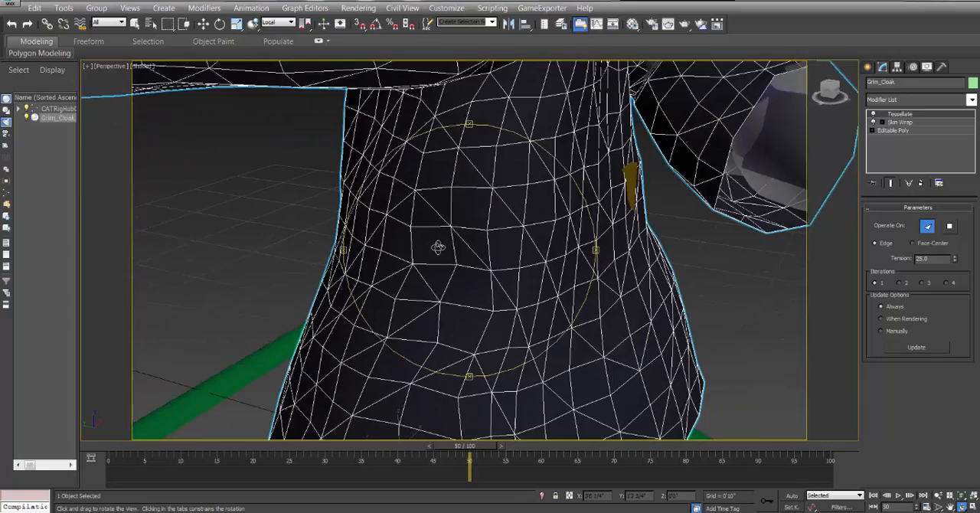
left_click_drag(485, 221, 418, 226)
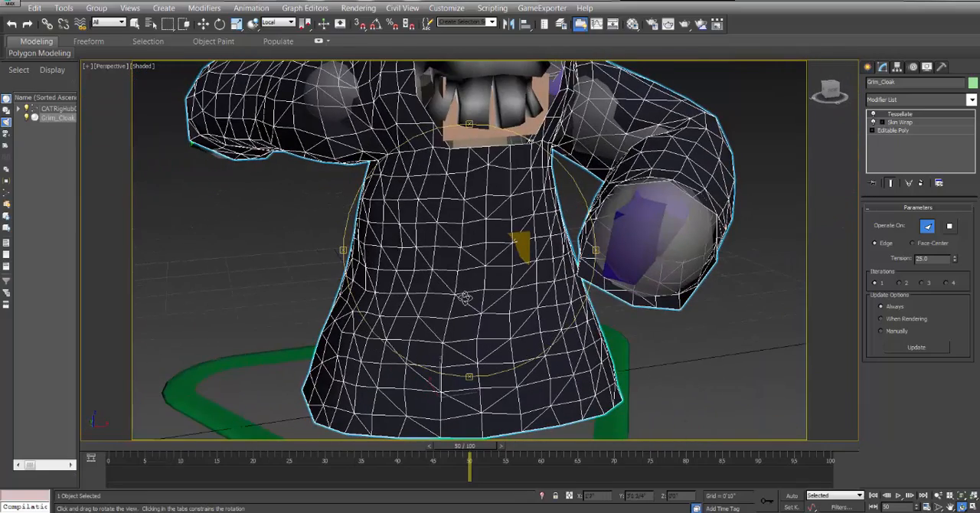
left_click_drag(448, 285, 437, 284)
middle_click_drag(451, 214, 458, 268)
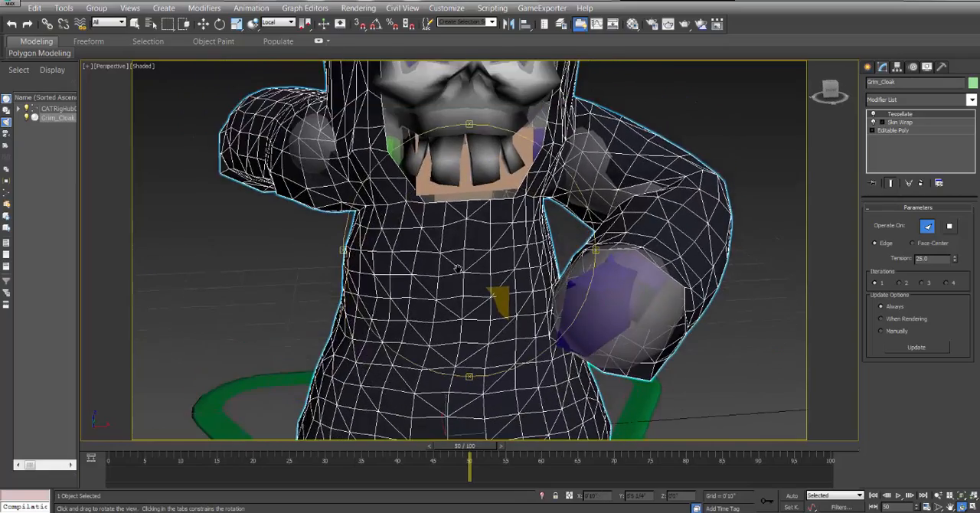
scroll(458, 268, "down", 3)
mouse_move(457, 268)
left_mouse_down()
mouse_move(478, 263)
mouse_move(473, 289)
mouse_move(464, 252)
mouse_move(505, 257)
mouse_move(469, 255)
left_mouse_up()
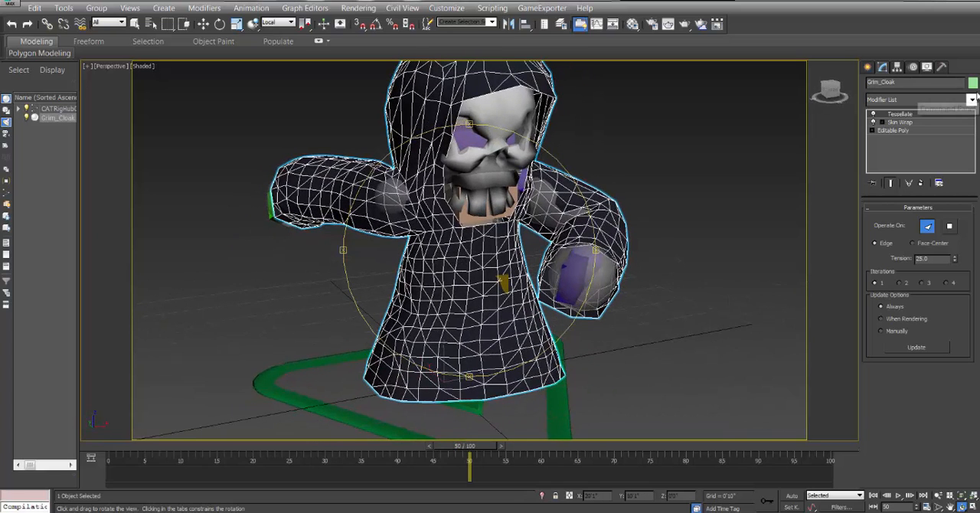
Add a new Cloth modifier to Grim_Cloak above Tessellate.
left_click(971, 100)
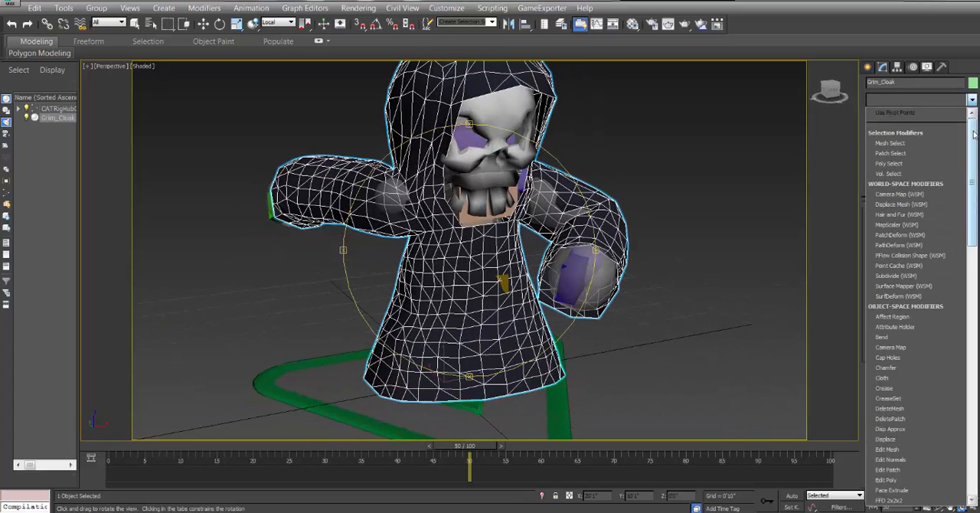
scroll(918, 227, "up", 2)
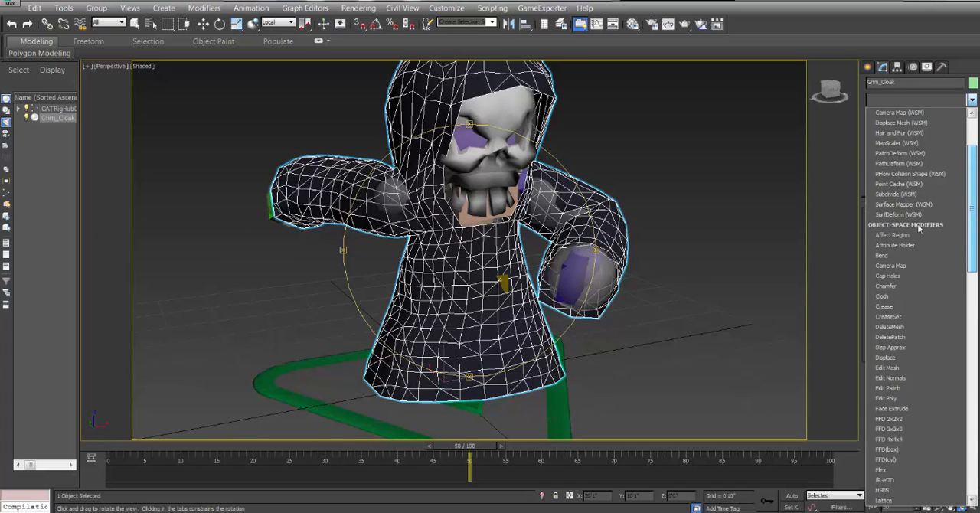
left_click(900, 296)
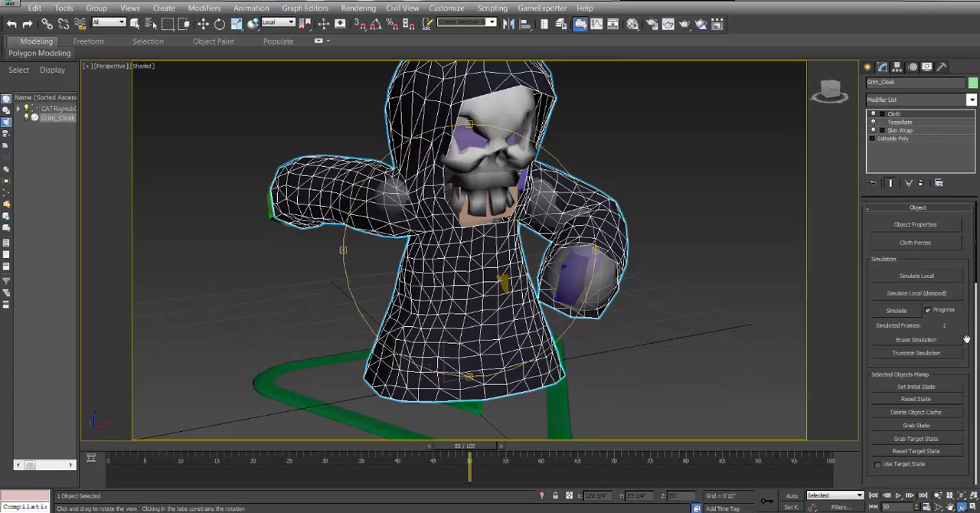
Add Capsule001 to Capsule011 to the objects in Grim_Cloak's cloth simulation.
left_click(917, 224)
left_click(363, 65)
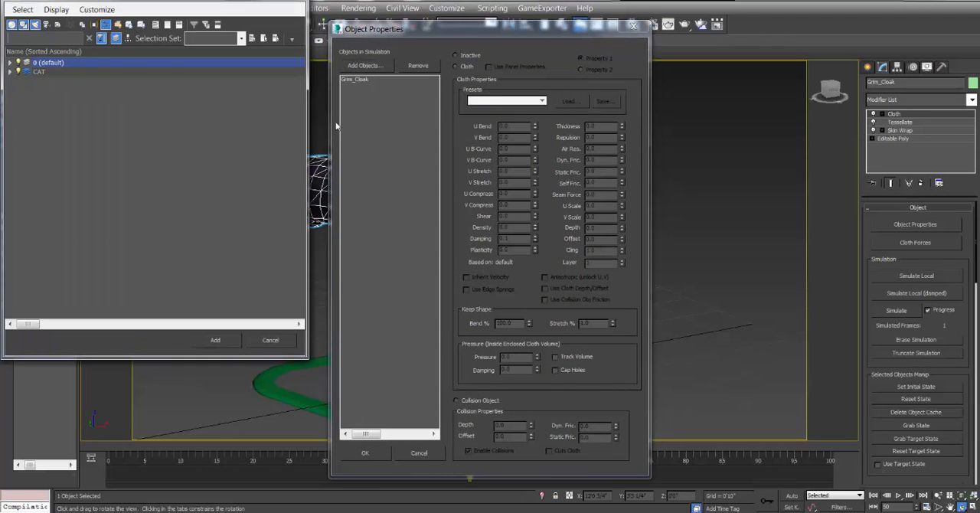
left_click(10, 72)
left_click(59, 81)
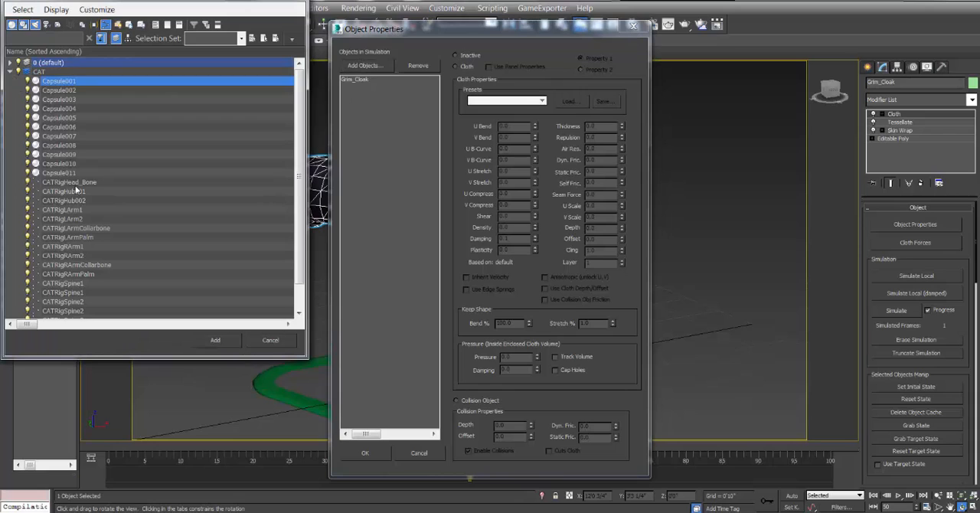
left_click(67, 173, "shift")
left_click(215, 340)
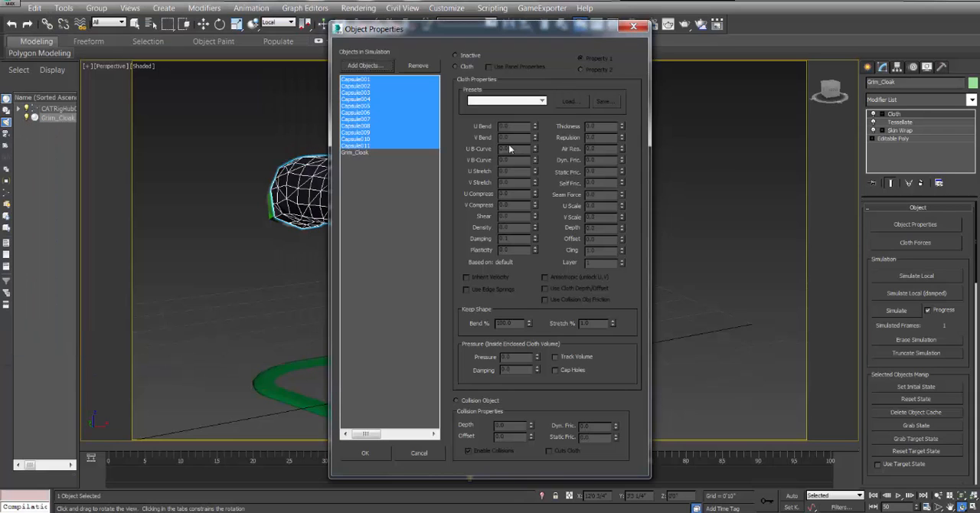
Define Grim_Cloak as Cloth in the simulation and apply the Flannel preset.
left_click(360, 153)
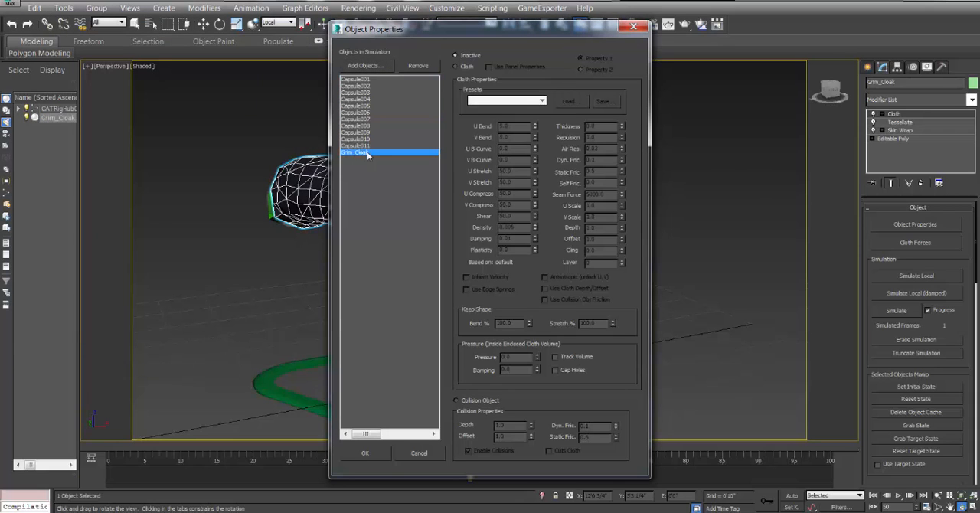
left_click(456, 66)
left_click(505, 101)
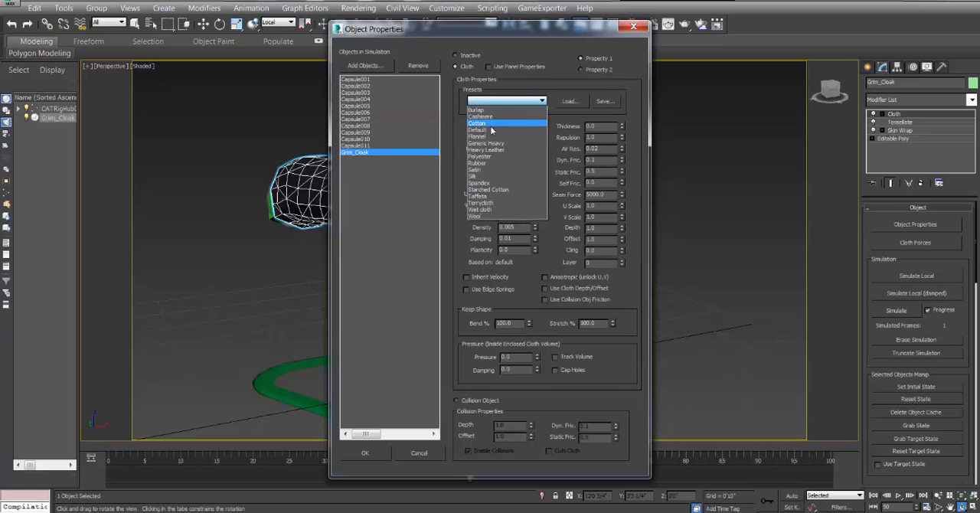
left_click(492, 137)
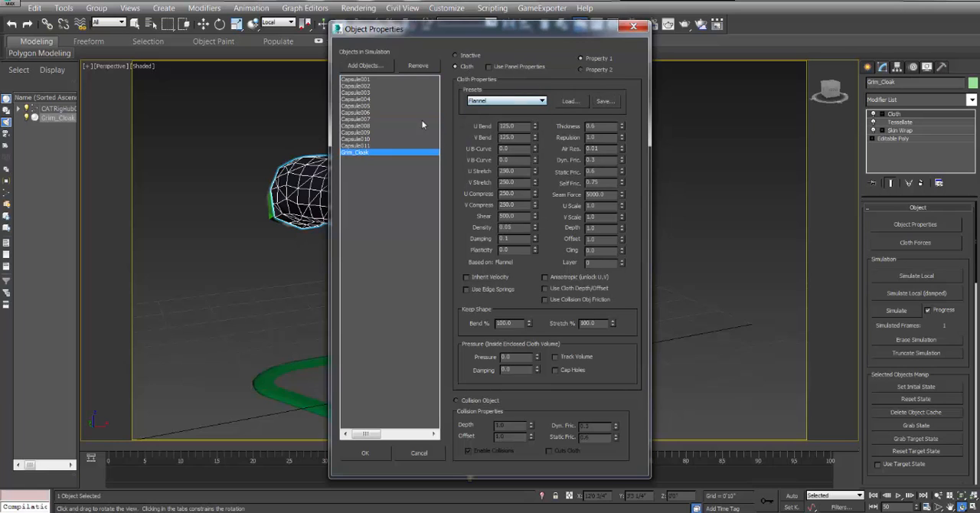
Make Capsule001 to Capsule011 collision objects with a depth of 1.2 and accept the simulation's object properties.
left_click(375, 144, "shift")
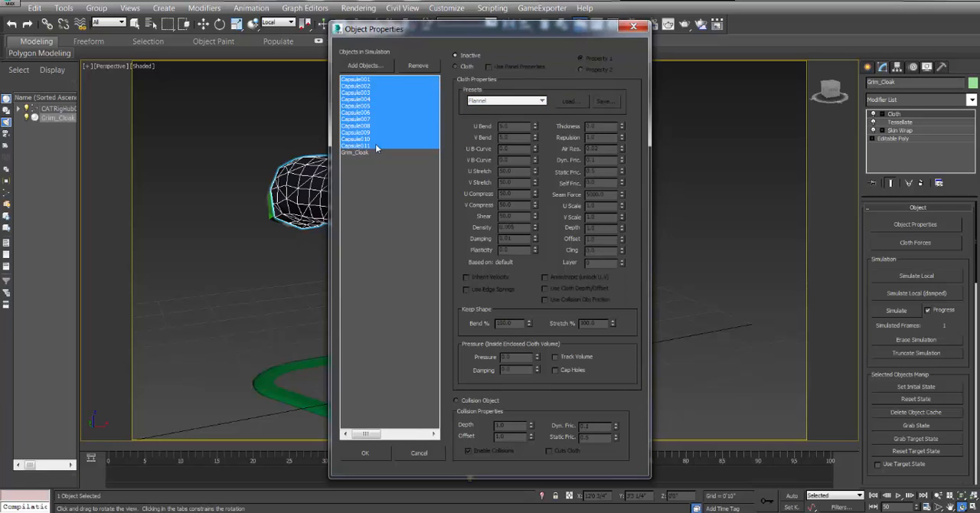
left_click(472, 404)
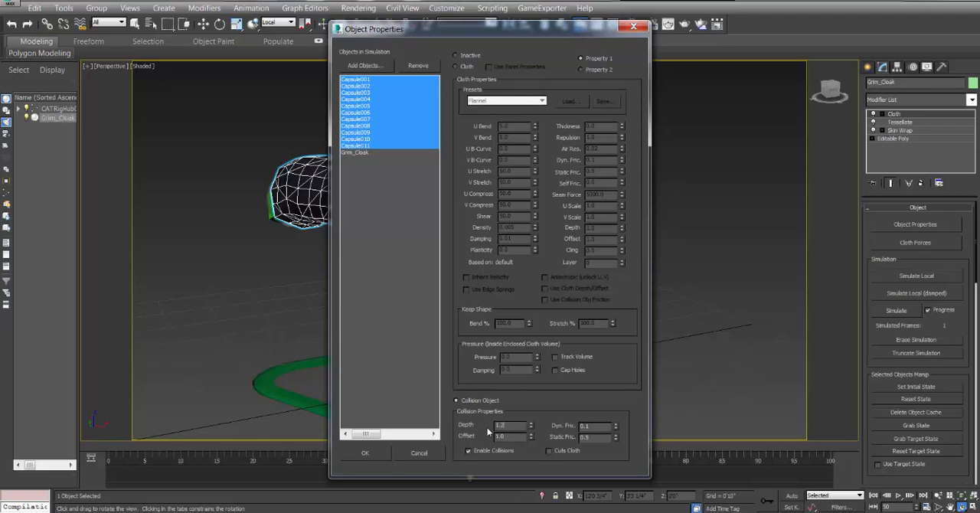
left_click(365, 453)
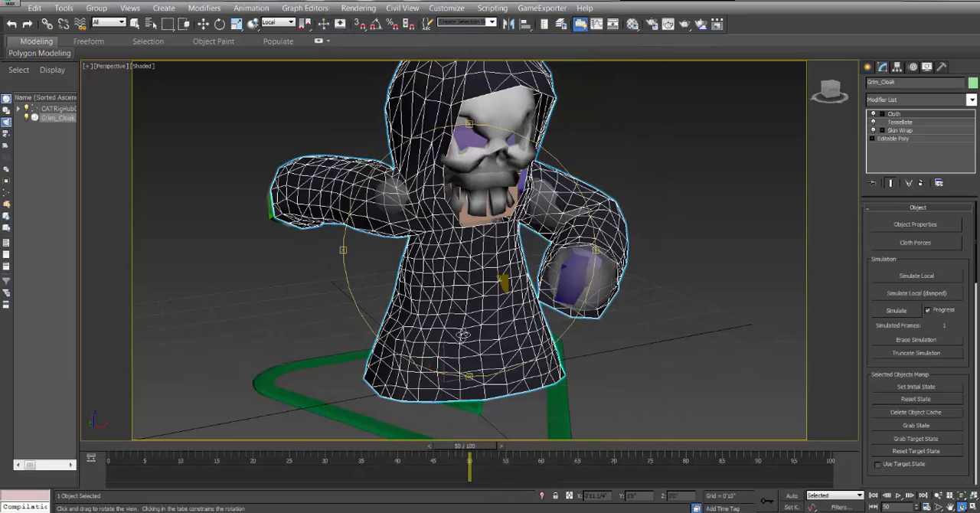
Try simulating the cloak's cloth with the current setup and cancel the run partway.
mouse_move(466, 270)
left_mouse_down()
mouse_move(386, 274)
mouse_move(471, 270)
left_mouse_up()
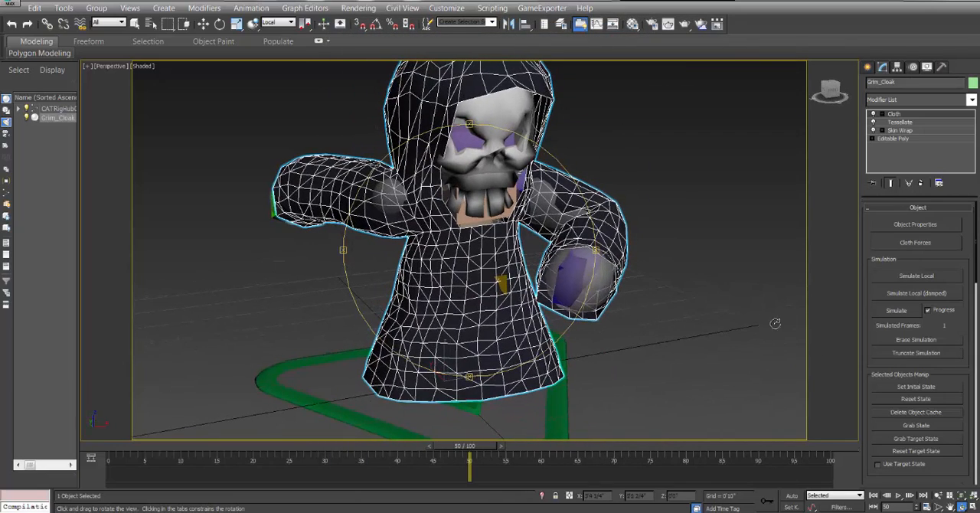
left_click(905, 312)
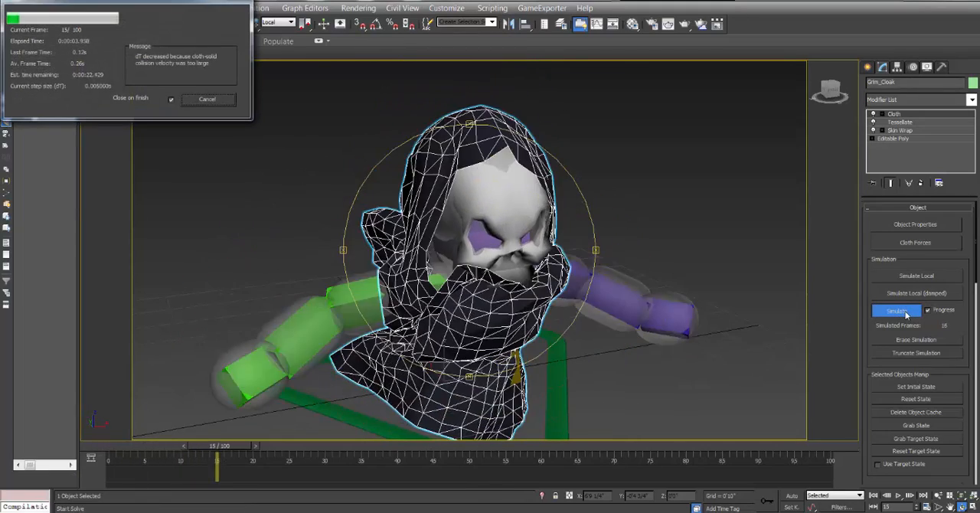
left_click(207, 100)
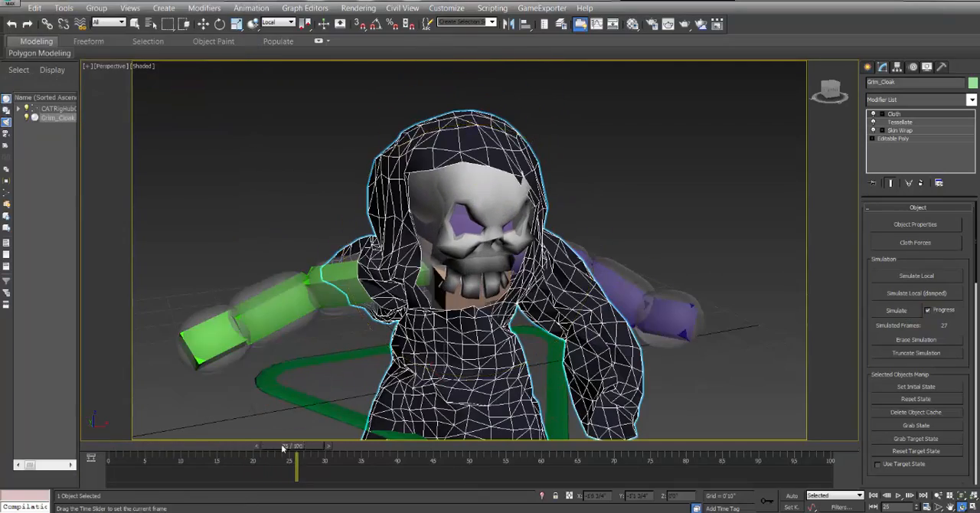
Return the timeline to frame 0 and delete the Cloth modifier from Grim_Cloak.
left_click_drag(281, 448, 87, 436)
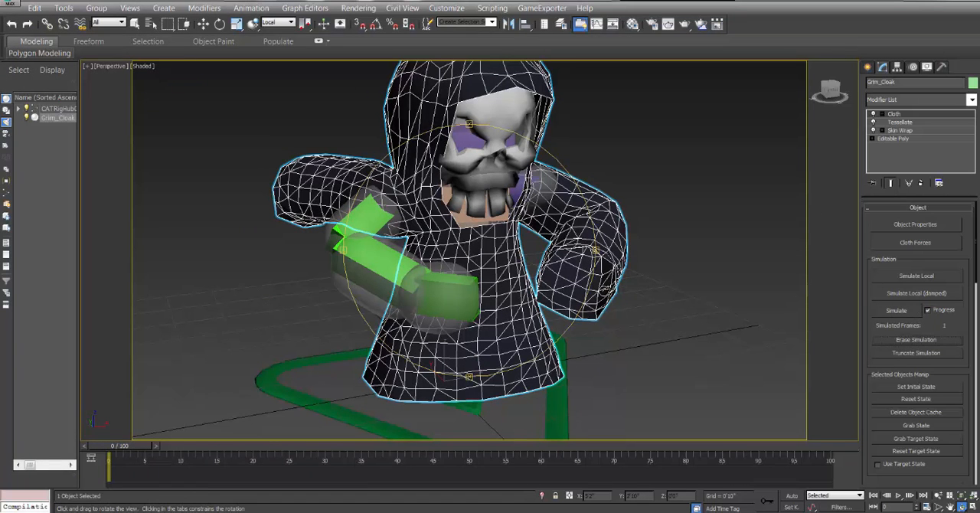
left_click_drag(503, 224, 507, 226)
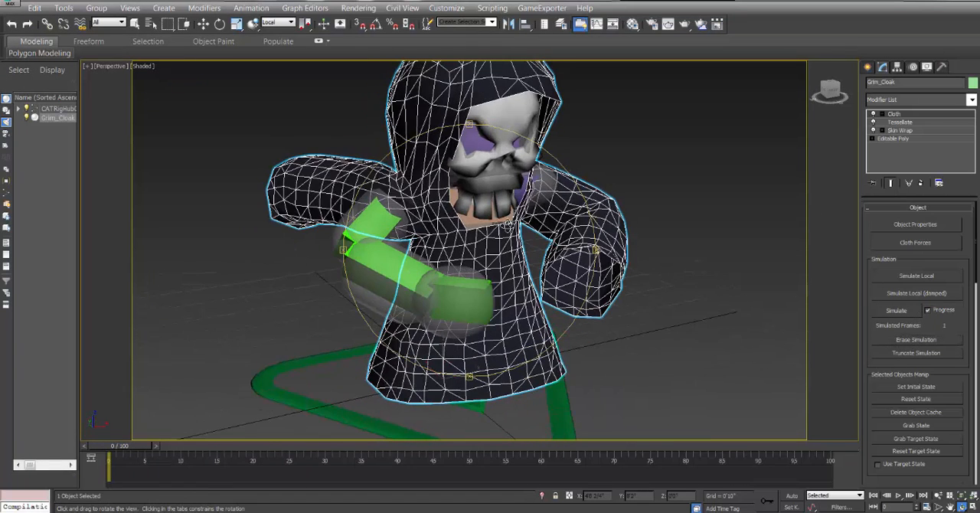
right_click(901, 116)
left_click(834, 133)
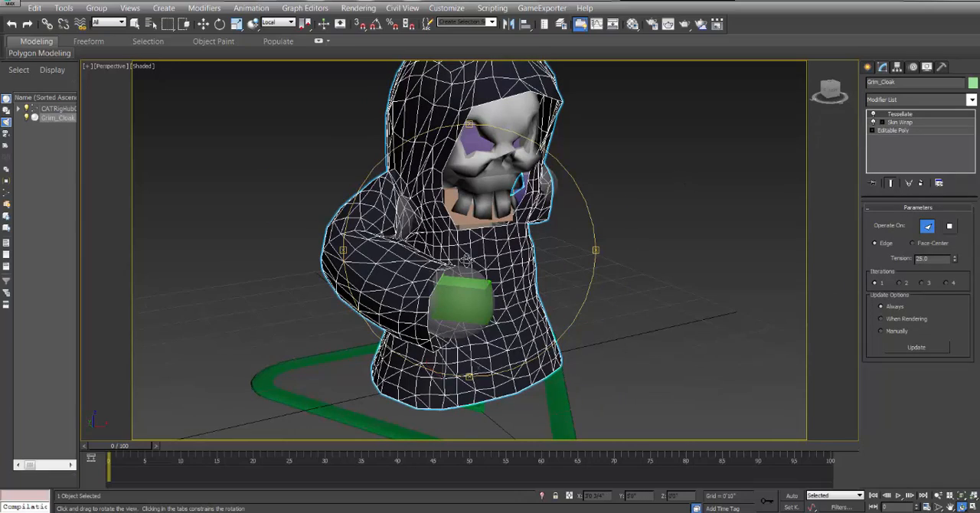
Select Capsule001 to Capsule011 by name and delete the Cloth modifier they share.
left_click_drag(434, 167, 391, 175)
left_click(150, 24)
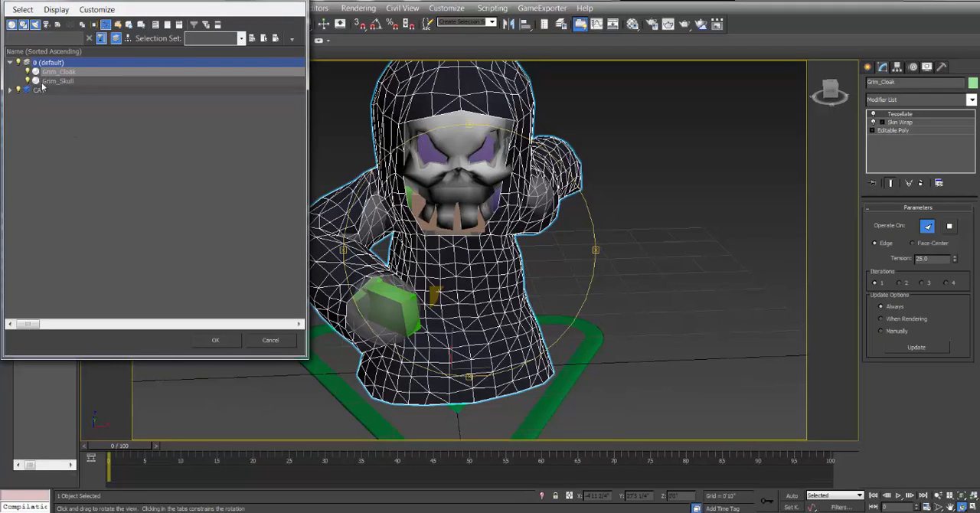
left_click(10, 90)
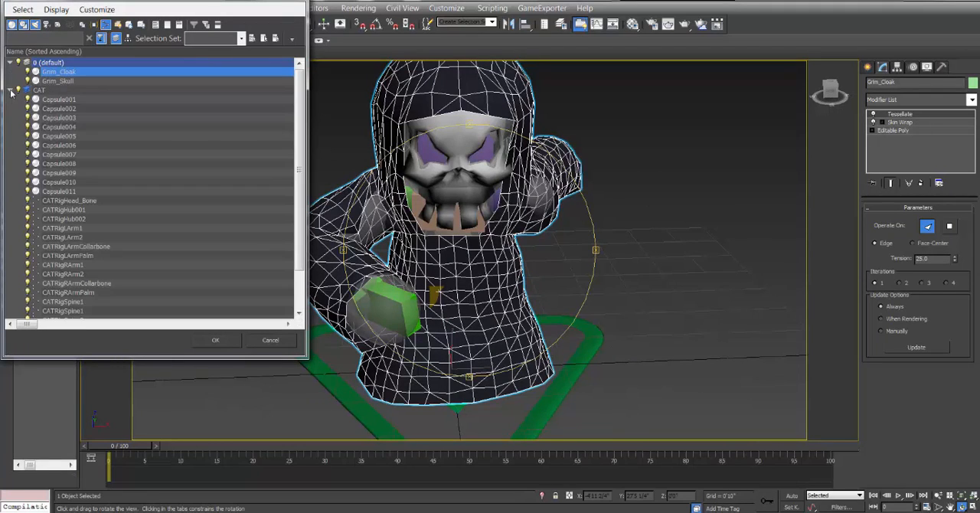
left_click(72, 100)
left_click(72, 191, "shift")
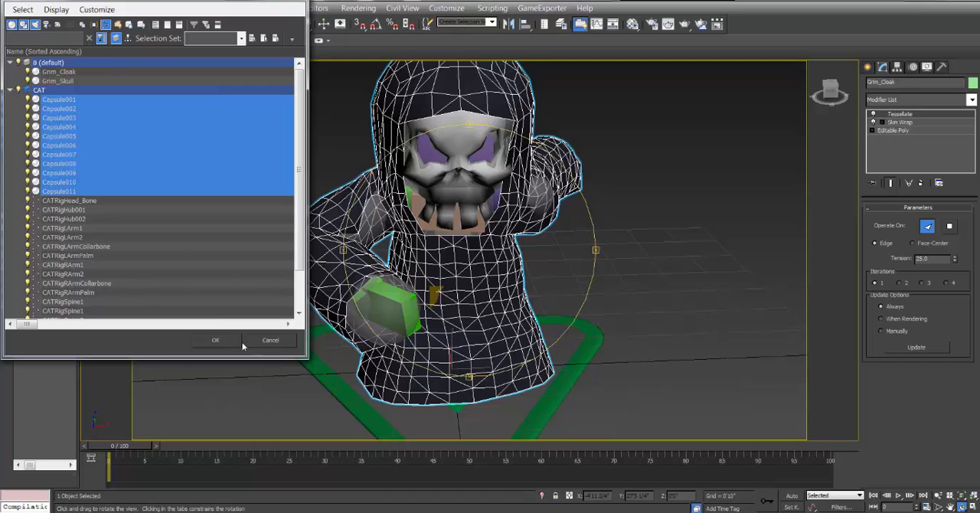
key("Return")
right_click(919, 122)
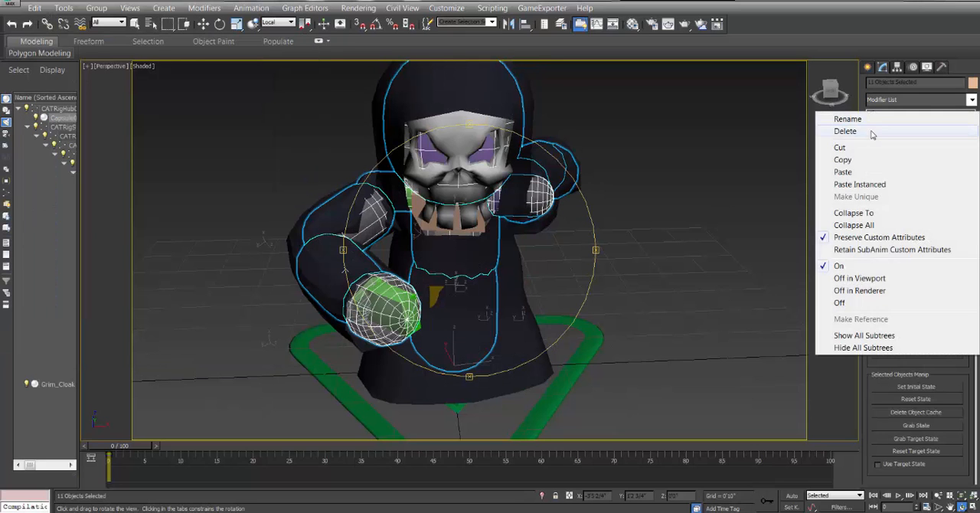
left_click(869, 132)
Select Grim_Cloak and add a fresh Cloth modifier above Tessellate with the timeline at frame 0.
mouse_move(459, 225)
left_mouse_down()
mouse_move(500, 250)
mouse_move(459, 222)
mouse_move(490, 225)
mouse_move(472, 228)
left_mouse_up()
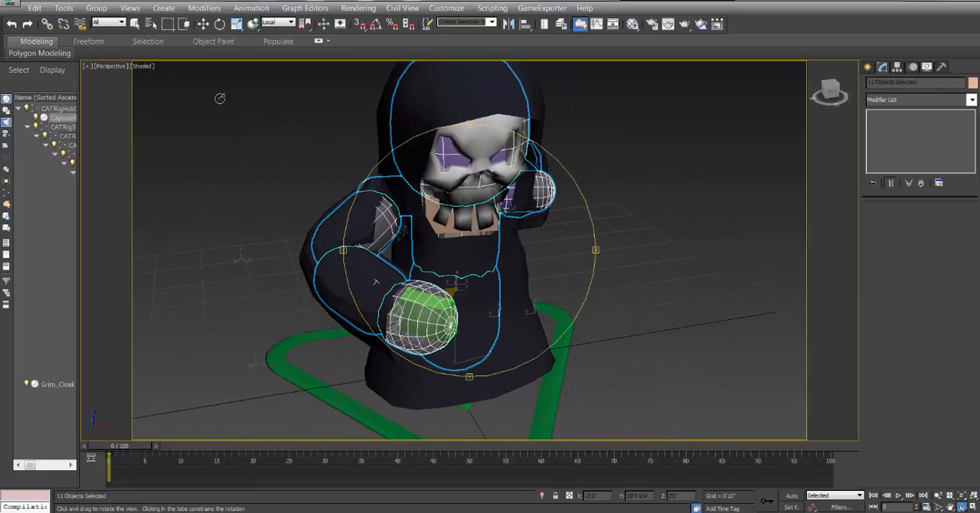
left_click(202, 24)
left_click(465, 92)
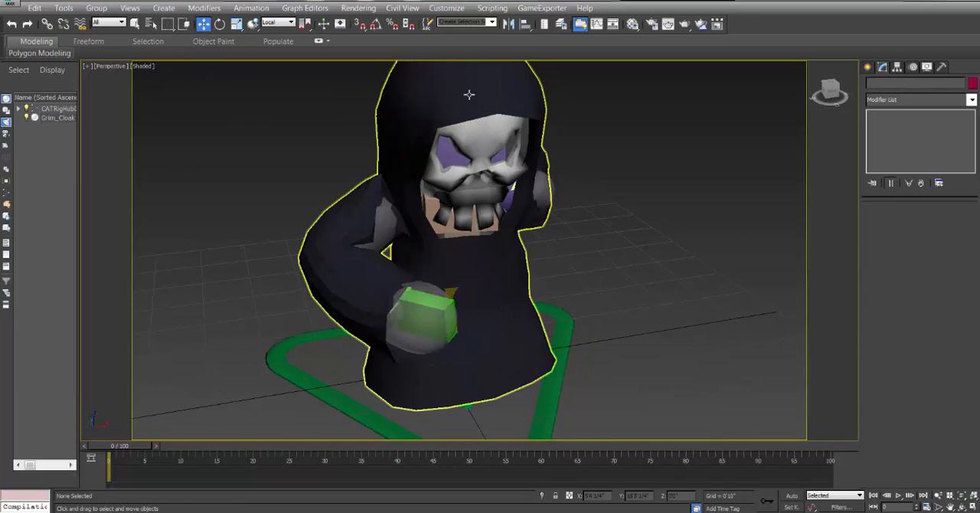
left_click(971, 99)
scroll(918, 230, "down", 5)
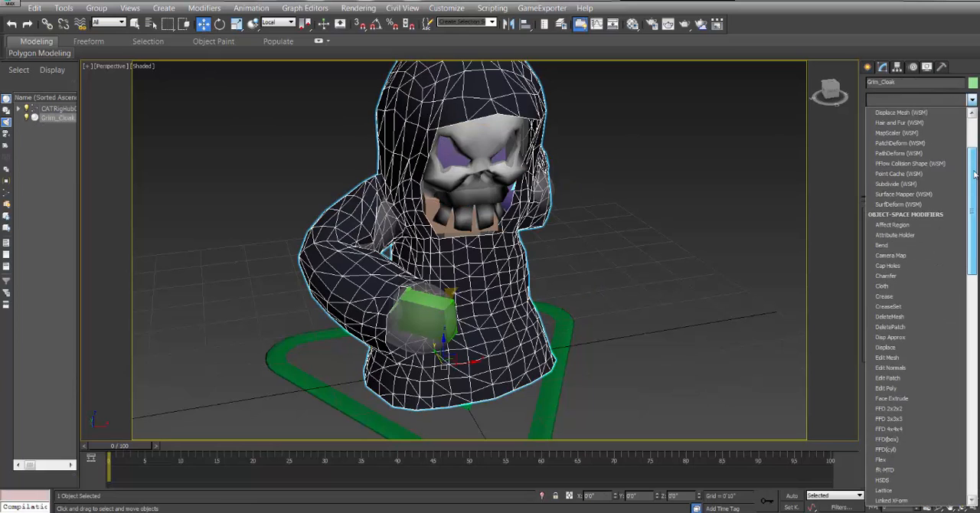
left_click(922, 245)
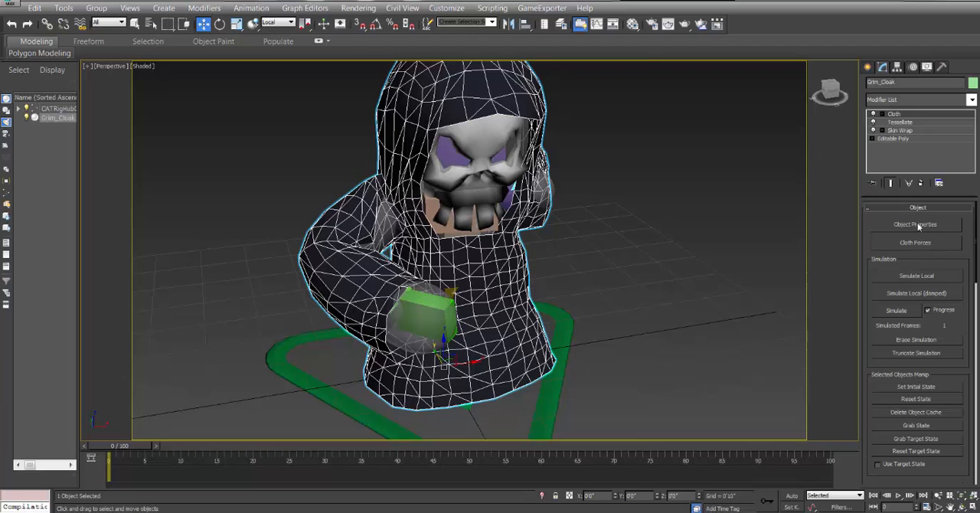
Add Capsule001 to Capsule011 to the new Cloth modifier's simulation objects.
left_click(917, 224)
left_click(365, 80)
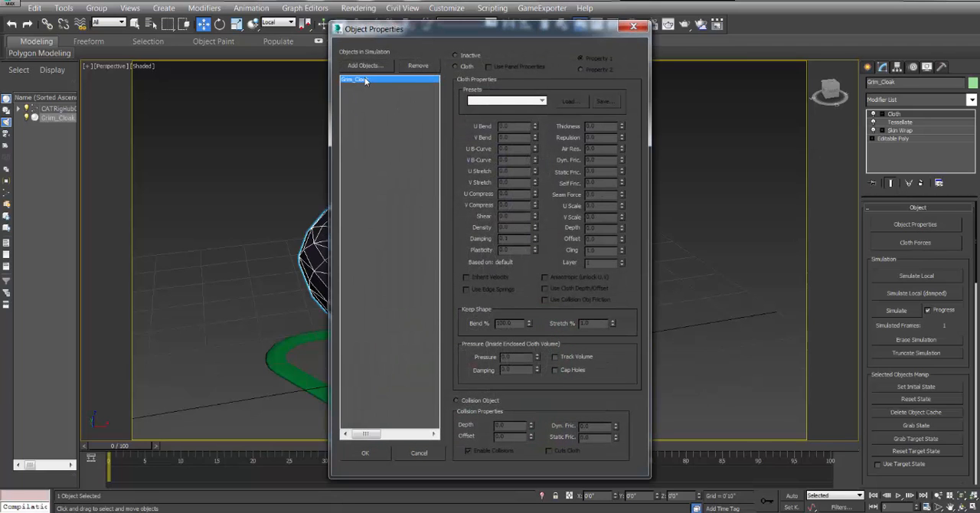
left_click(364, 66)
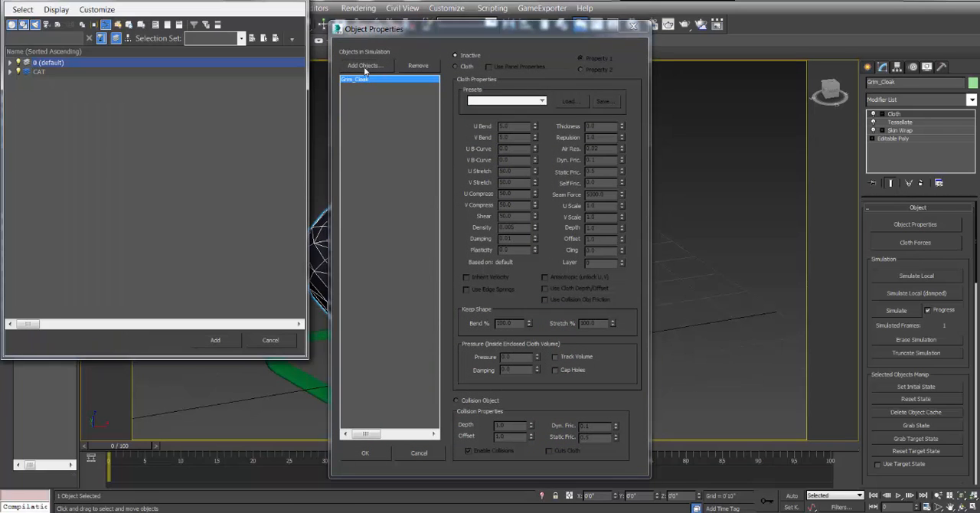
left_click(9, 71)
left_click(60, 80)
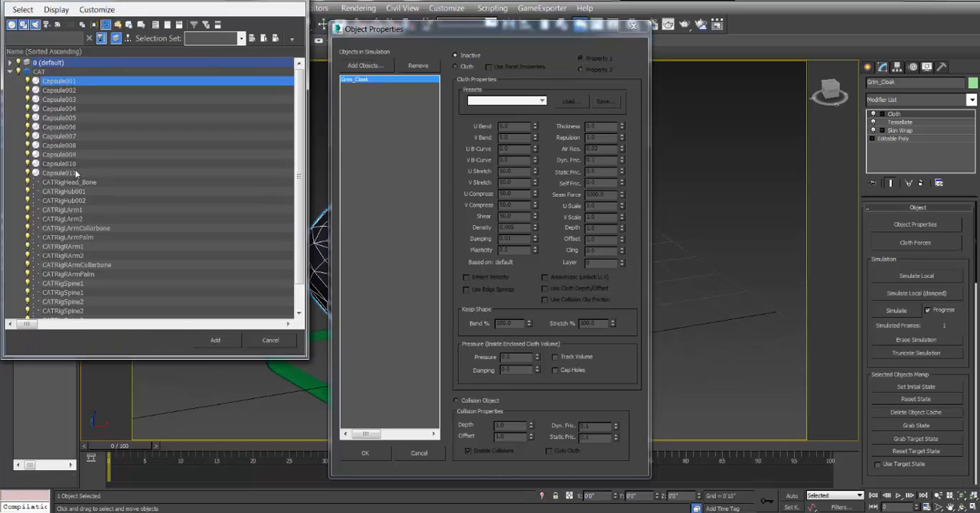
left_click(77, 172, "shift")
key("Return")
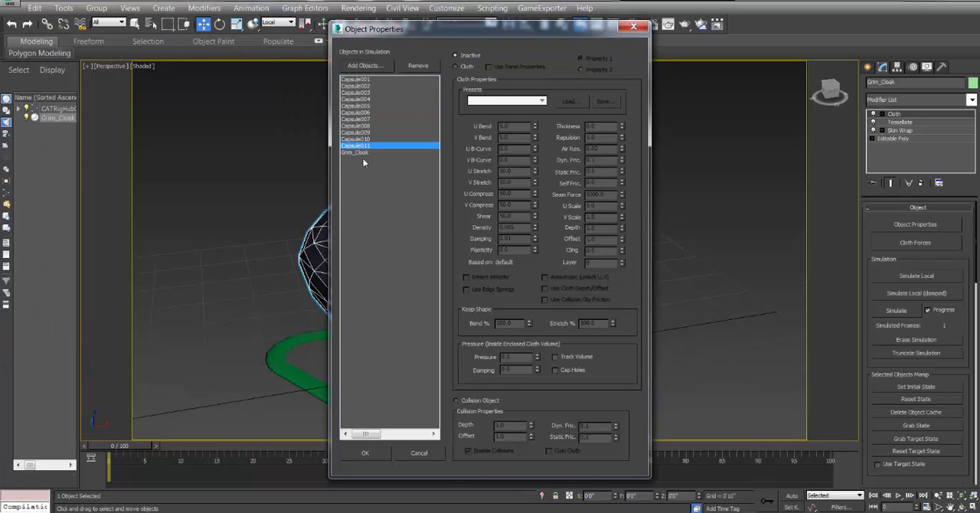
Set Grim_Cloak to Cloth in the new simulation and give it the Flannel preset.
left_click(354, 152)
left_click(508, 102)
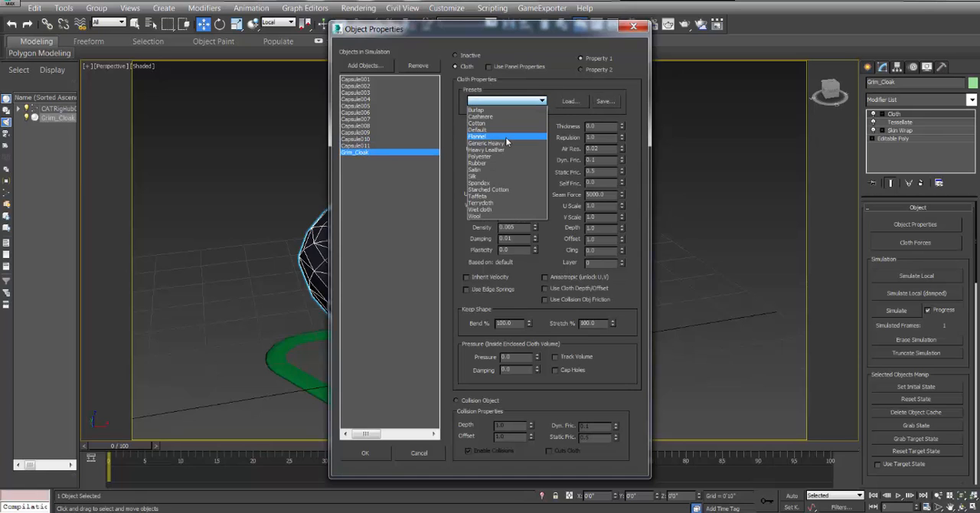
left_click(506, 136)
Turn all eleven capsules into collision objects, enter their collision depth, and accept the object properties.
left_click(383, 86)
left_click(374, 146, "shift")
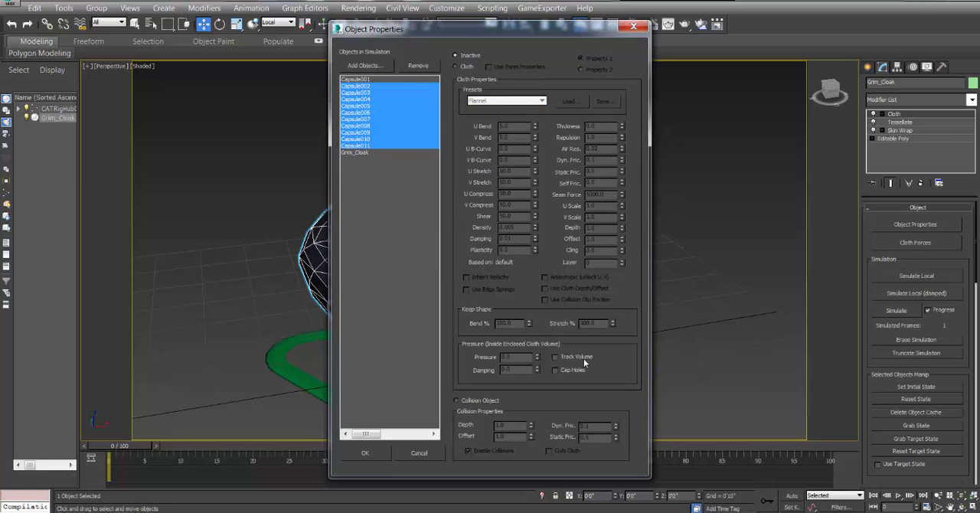
left_click(389, 80)
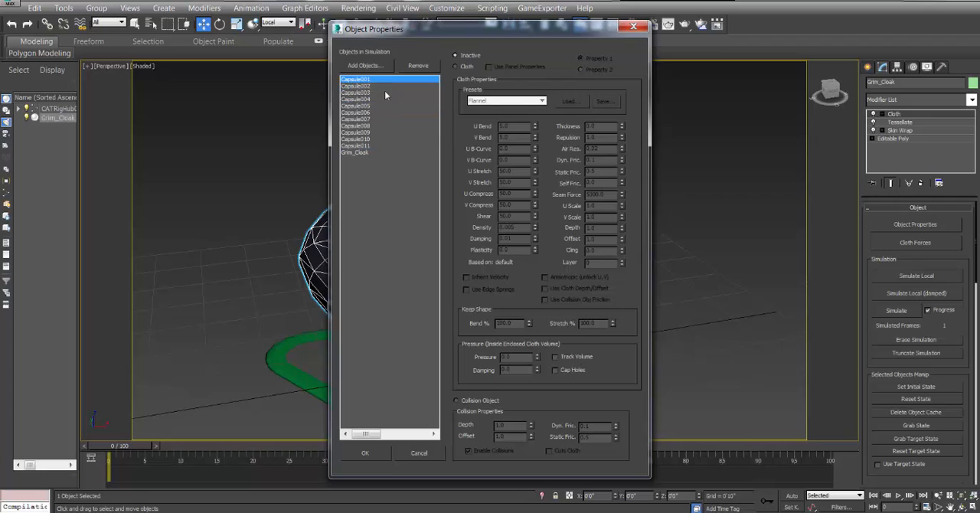
left_click(373, 145, "shift")
left_click(482, 402)
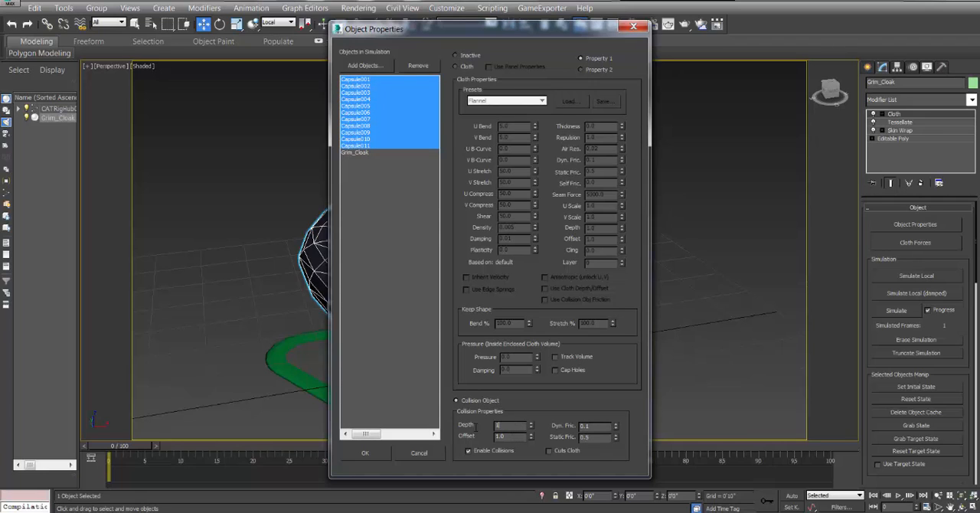
left_click(365, 453)
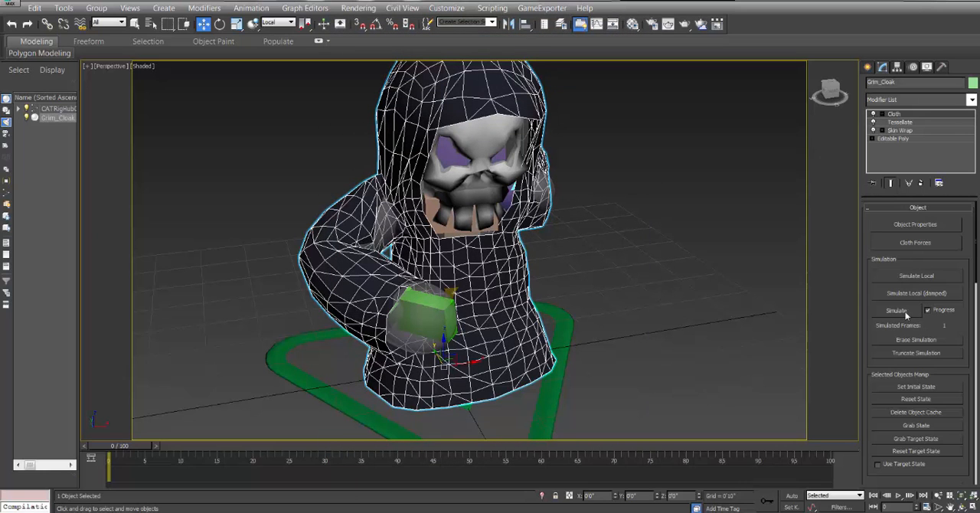
Settle the cloak with Simulate Local at frame 0 and run the full cloth simulation through frame 100.
left_click(923, 277)
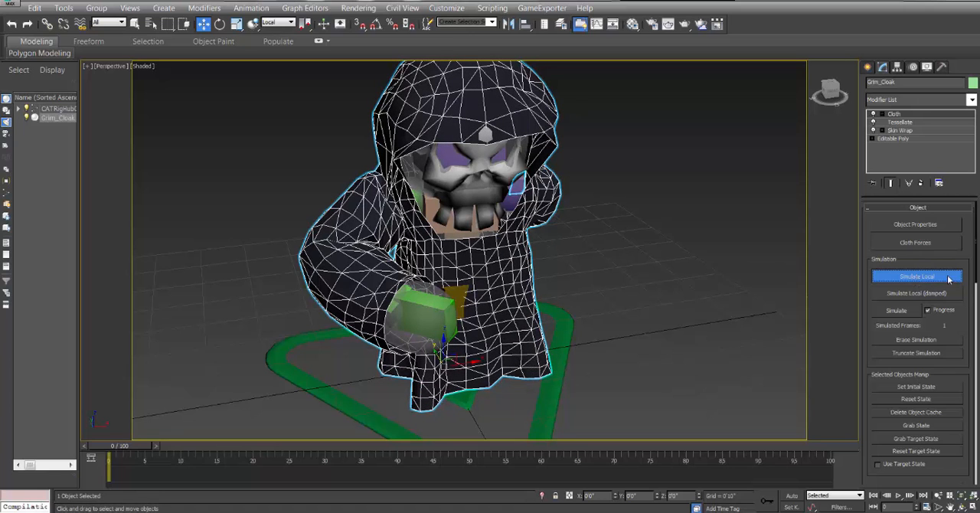
left_click(932, 275)
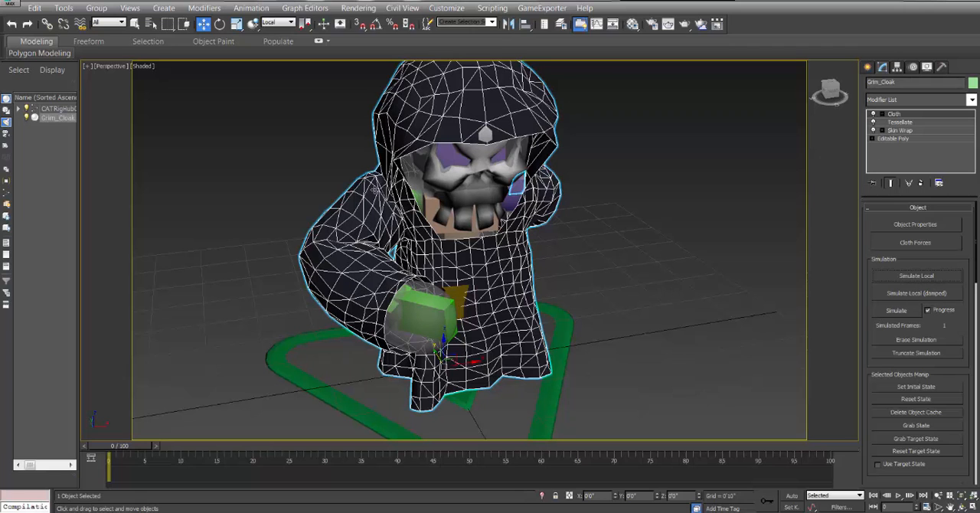
left_click(901, 313)
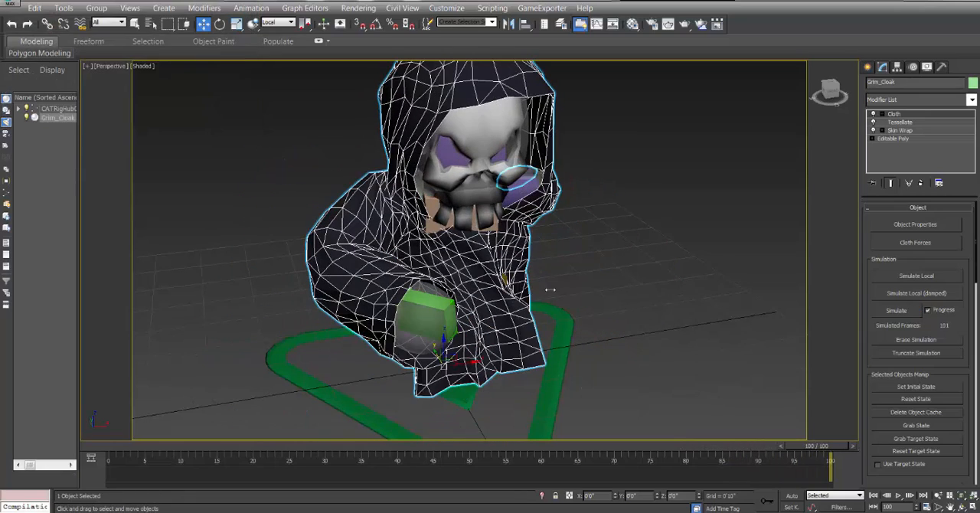
Inspect the simulated cloak from another angle at frame 100 and scrub the animation back to frame 87.
left_click(961, 508)
left_click_drag(531, 228, 447, 223)
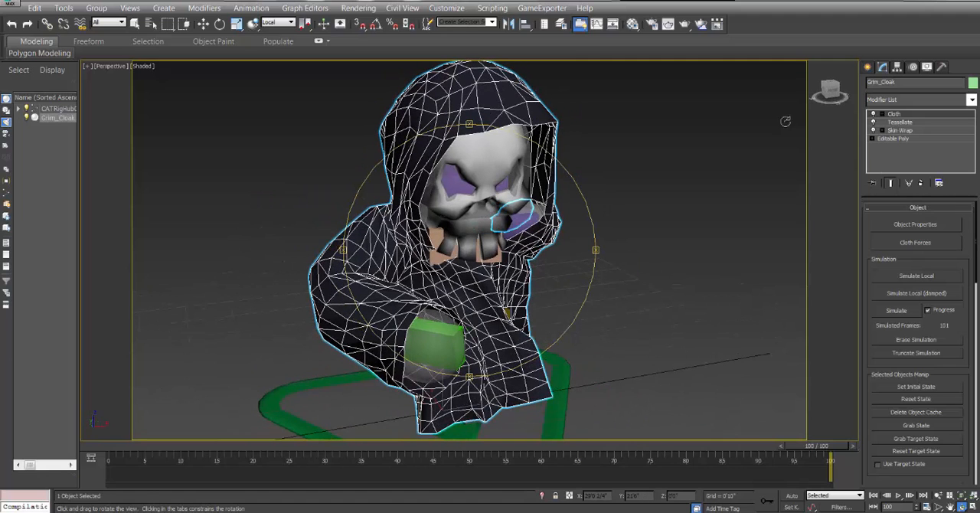
left_click(203, 24)
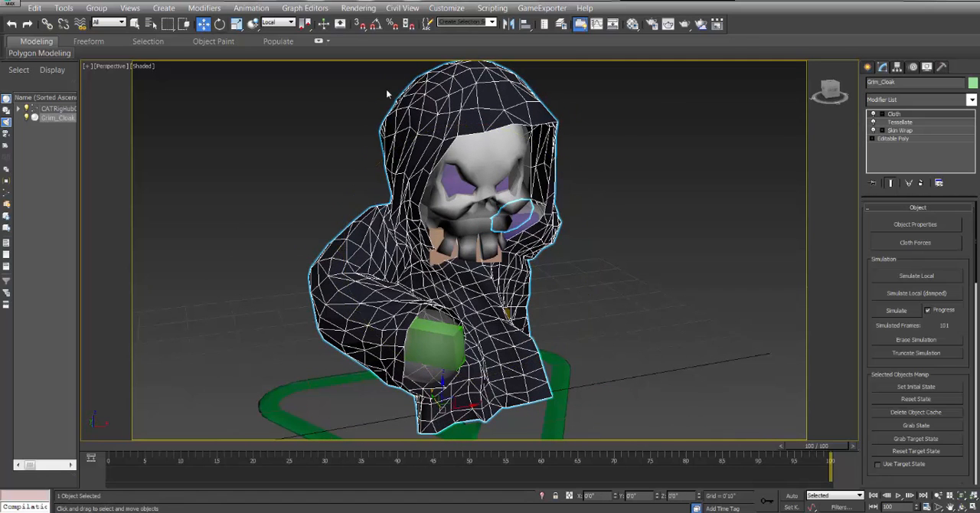
left_click(632, 133)
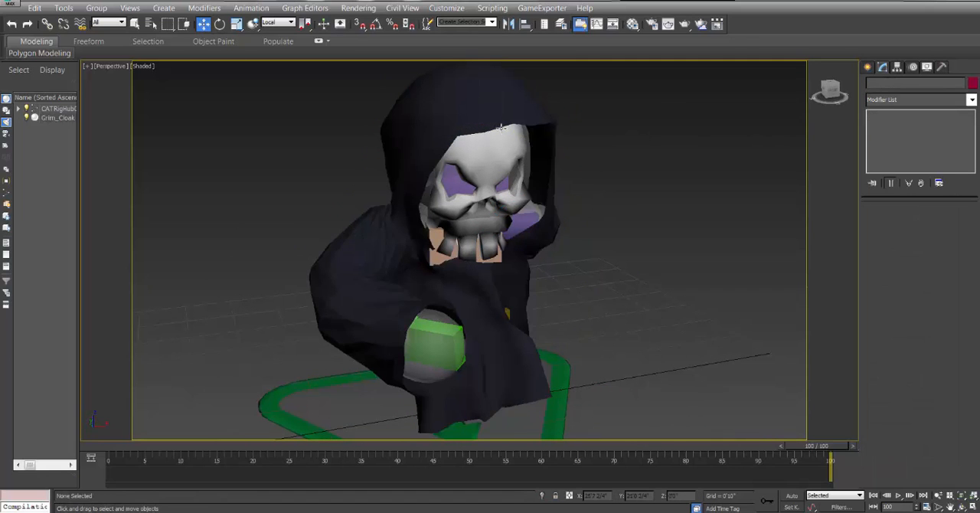
left_click(972, 101)
left_click_drag(973, 128, 975, 208)
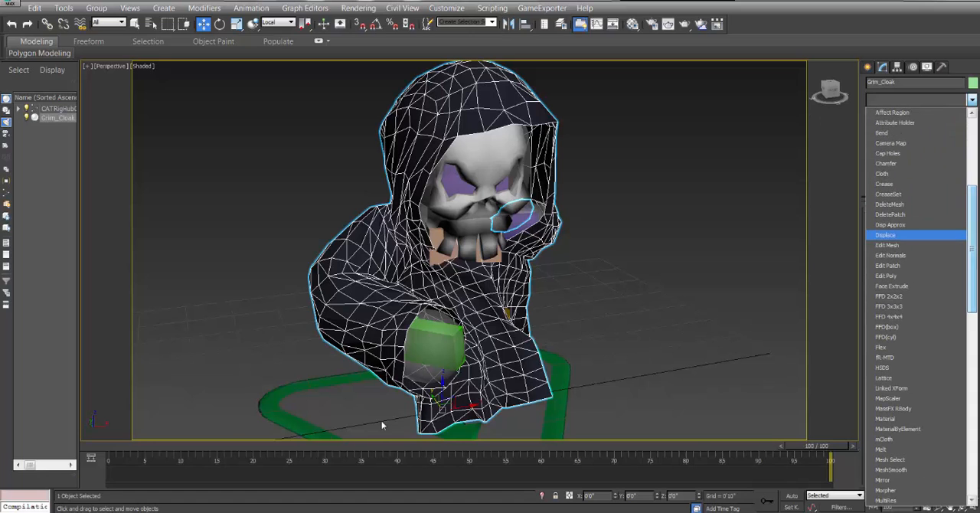
left_click(834, 450)
left_click_drag(827, 454, 742, 455)
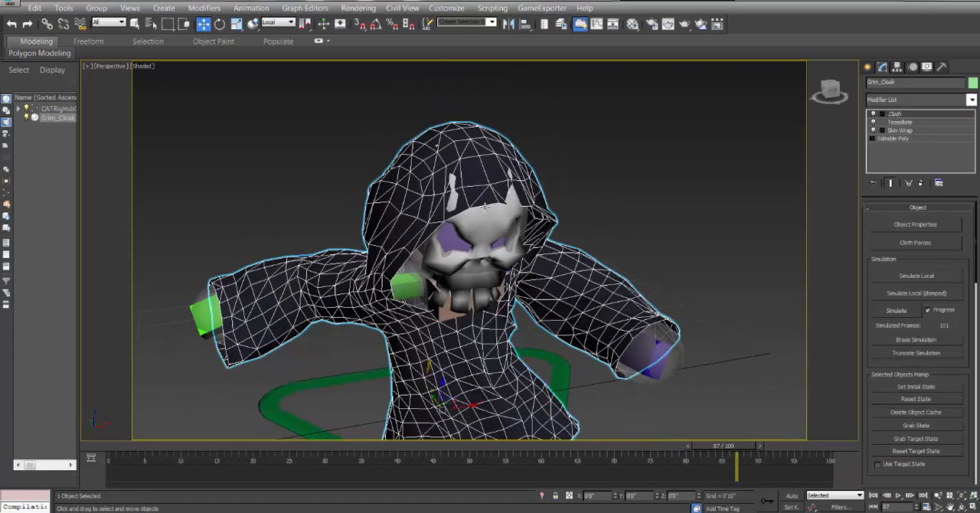
Add a Push modifier above Cloth on Grim_Cloak and set its push value to 0'0 2/4".
left_click(970, 99)
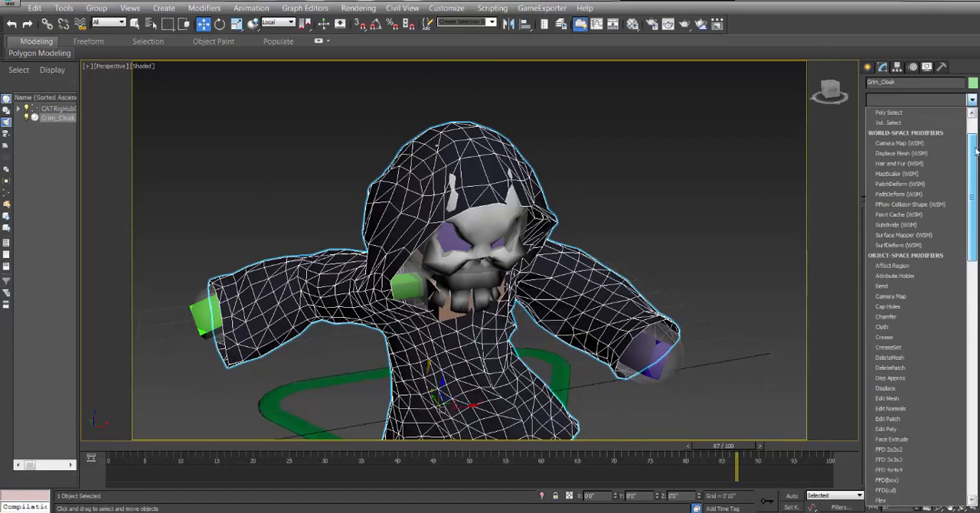
scroll(970, 115, "down", 5)
scroll(920, 389, "down", 7)
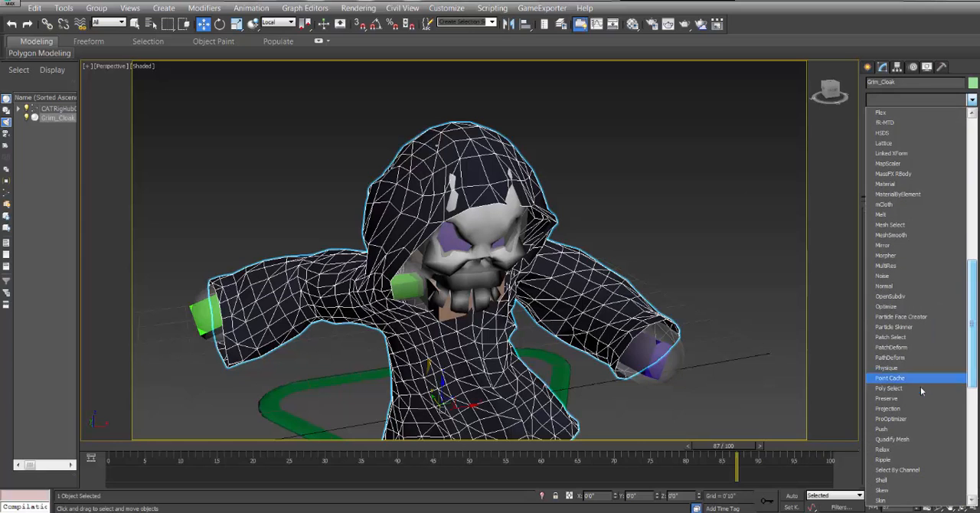
left_click(907, 429)
left_click_drag(965, 222, 962, 185)
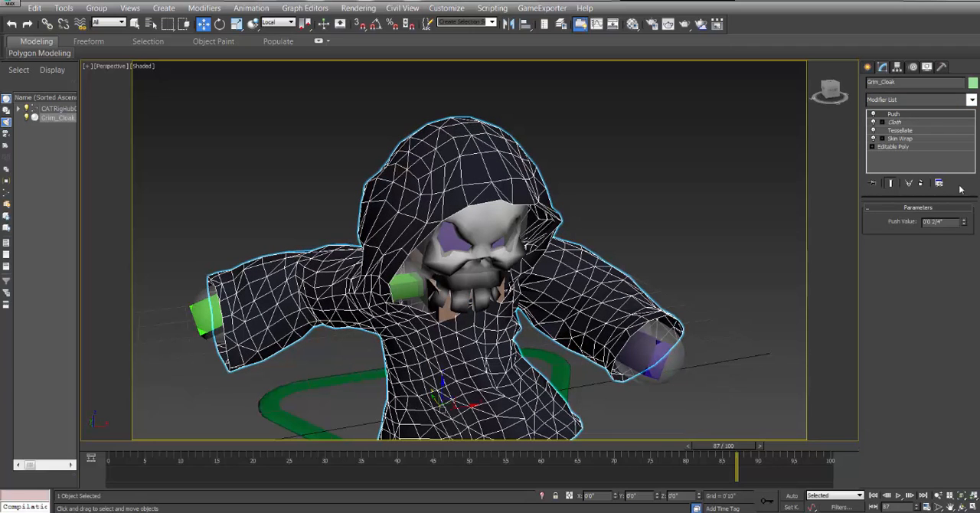
Add a Shell modifier above Push on Grim_Cloak and set its inner amount to 0'1".
left_click(972, 101)
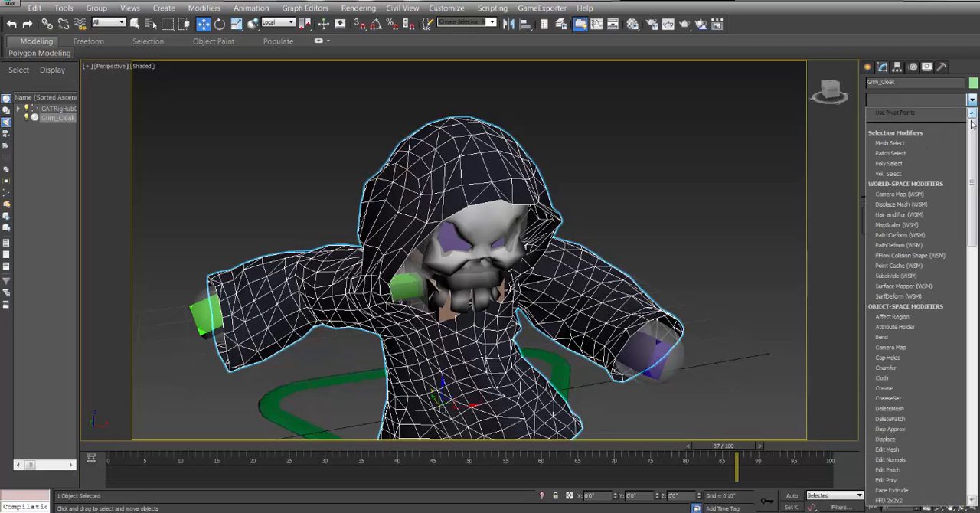
left_click_drag(972, 130, 973, 300)
left_click(888, 400)
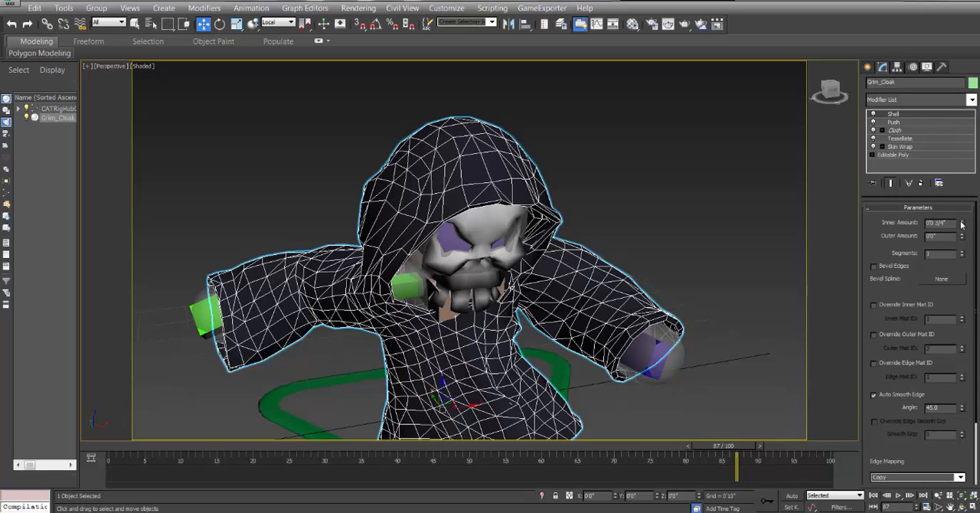
left_click_drag(962, 223, 963, 215)
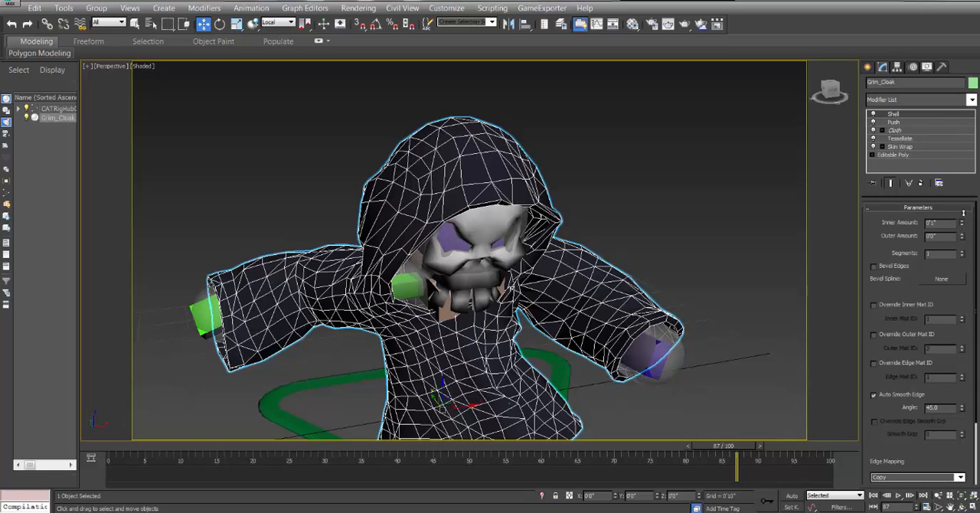
Add a TurboSmooth modifier above Shell on Grim_Cloak, check the smoothed cloak from another angle, and deselect it.
left_click(970, 100)
left_click_drag(974, 132, 977, 382)
left_click(912, 348)
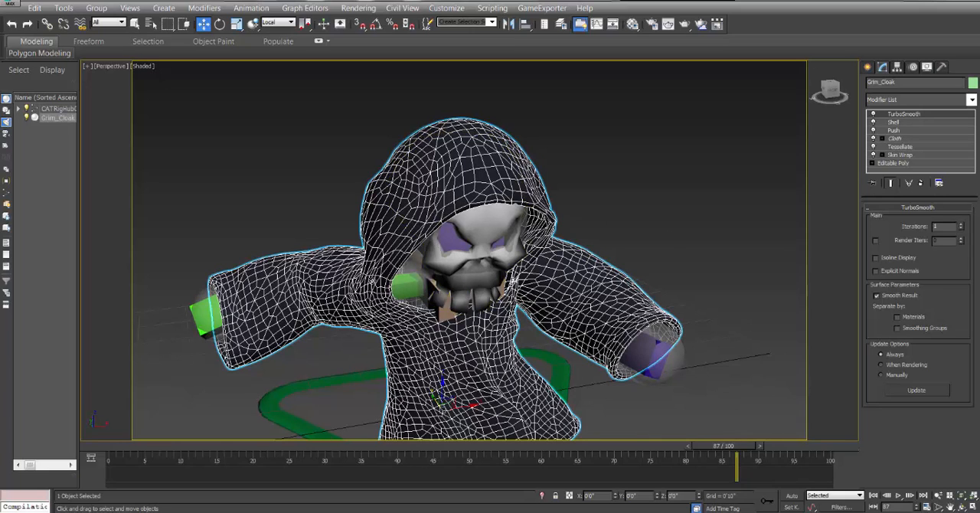
left_click(961, 508)
left_click_drag(444, 252, 482, 213)
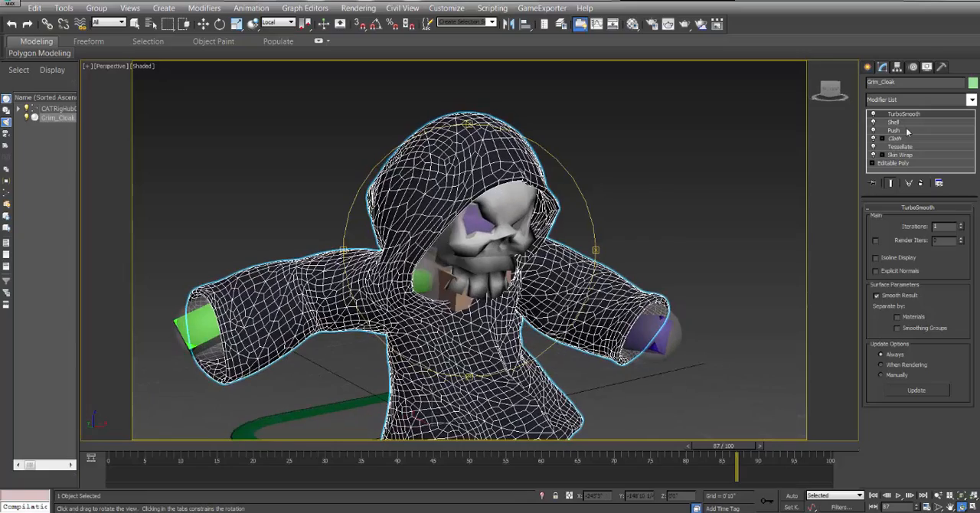
left_click_drag(471, 256, 443, 275)
left_click(204, 24)
left_click(656, 96)
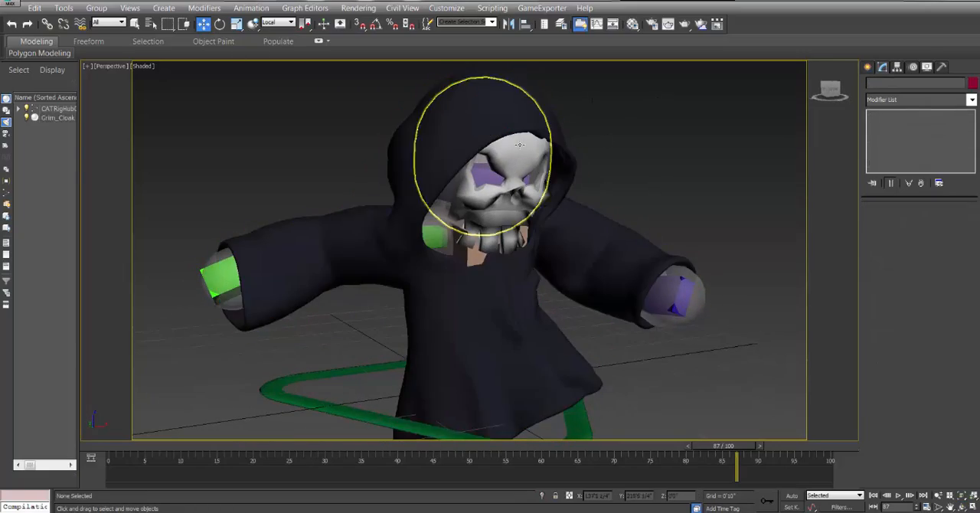
Turn on Grim_Skull's TurboSmooth modifier and hide everything except the skull and the cloak.
left_click(517, 157)
left_click(872, 114)
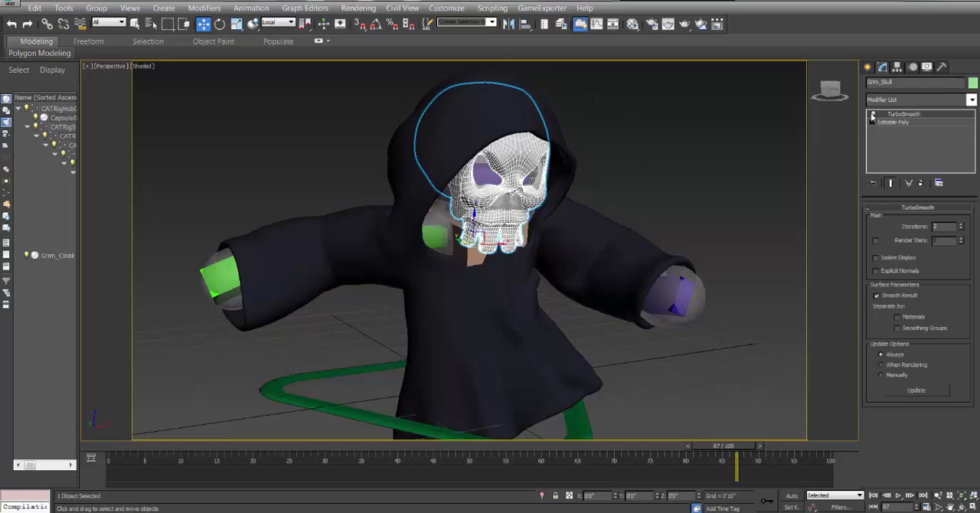
left_click(568, 149, "ctrl")
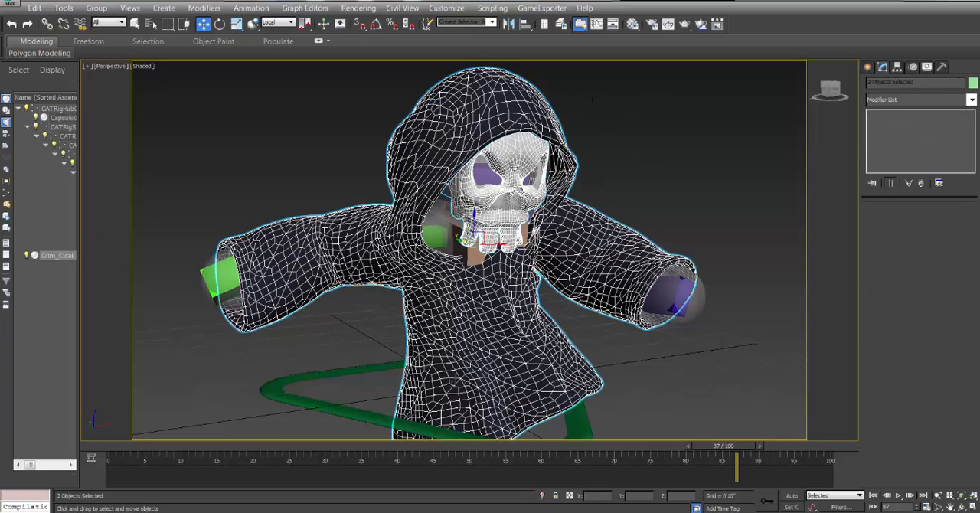
right_click(448, 159)
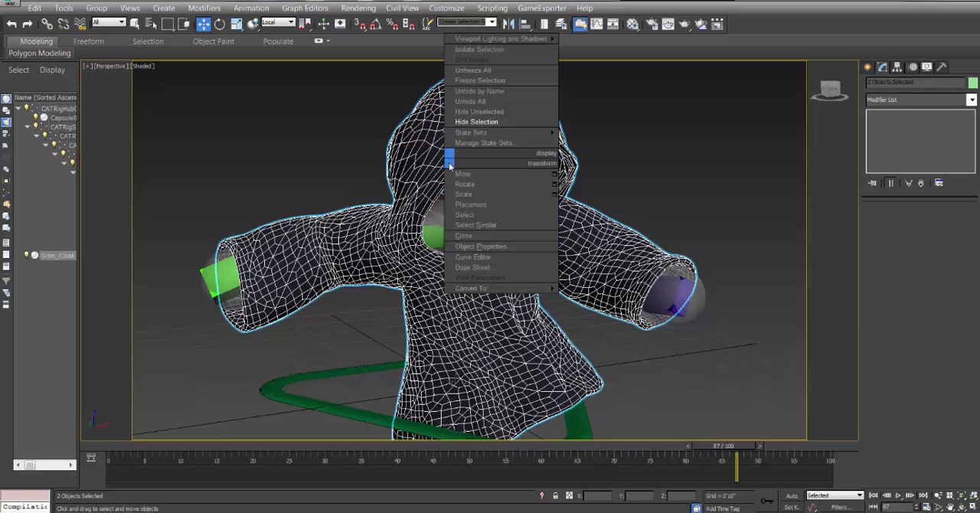
left_click(476, 113)
left_click(661, 160)
scroll(627, 215, "down", 5)
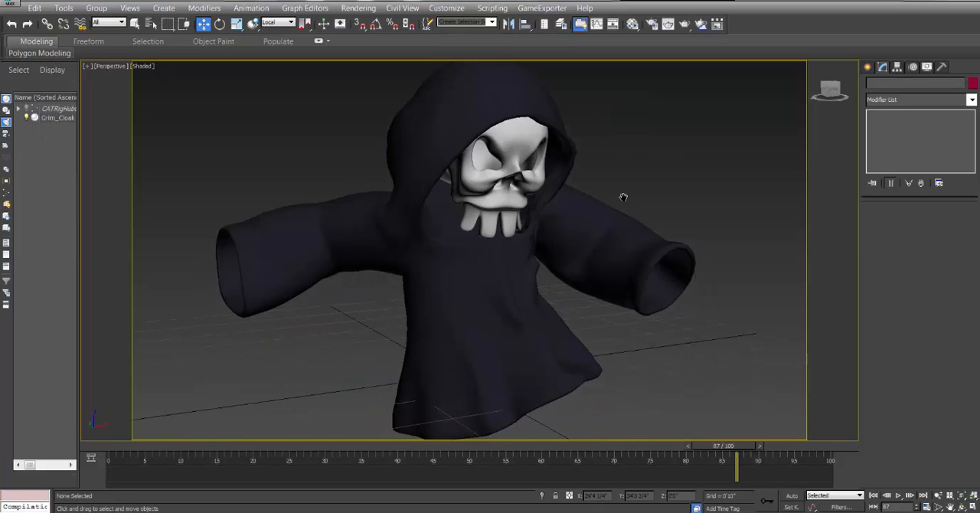
Play the animation, watch the smoothed cloak from several angles, and stop playback at frame 82.
left_click(899, 496)
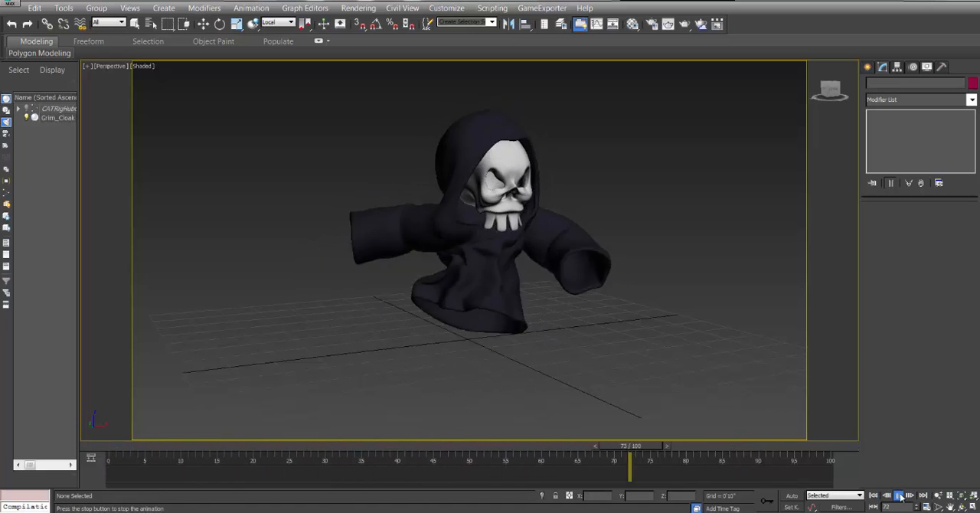
left_click(961, 506)
left_click_drag(545, 283, 458, 270)
middle_click_drag(457, 230, 462, 254)
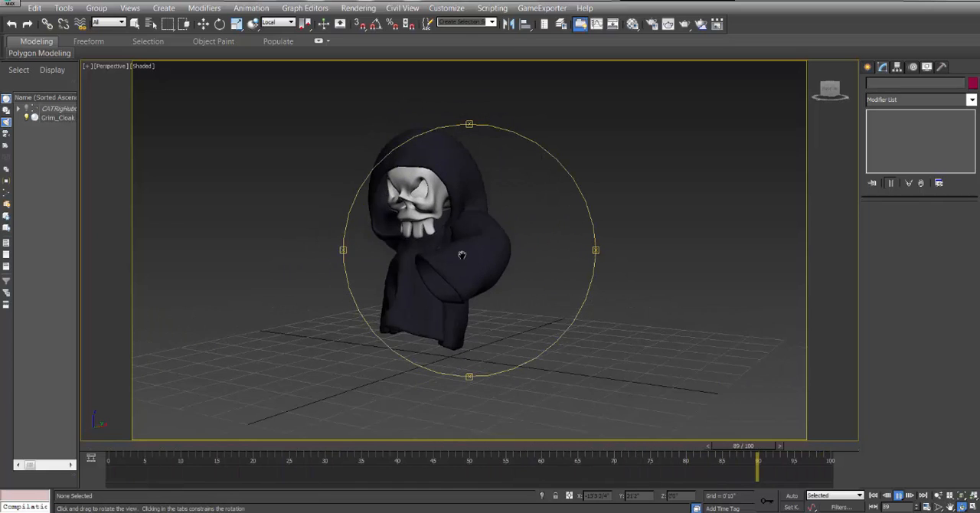
left_click_drag(464, 254, 743, 344)
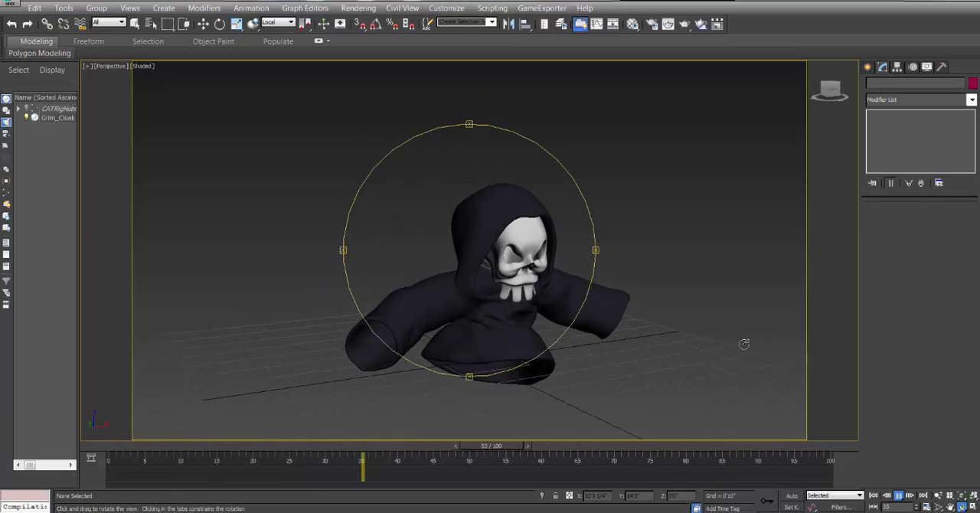
right_click(551, 284)
left_click(203, 24)
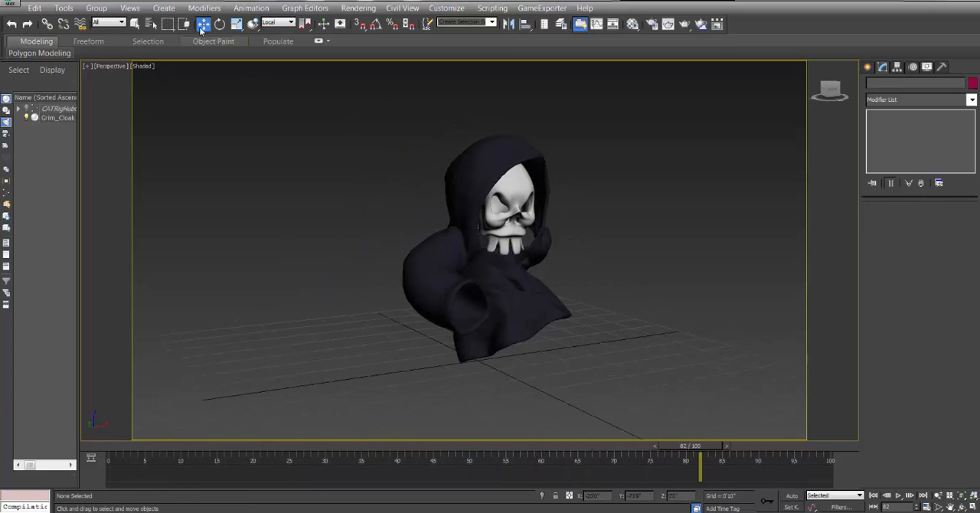
Insert an Edit Poly modifier directly above Cloth in Grim_Cloak's stack and enter its Vertex level.
left_click(499, 154)
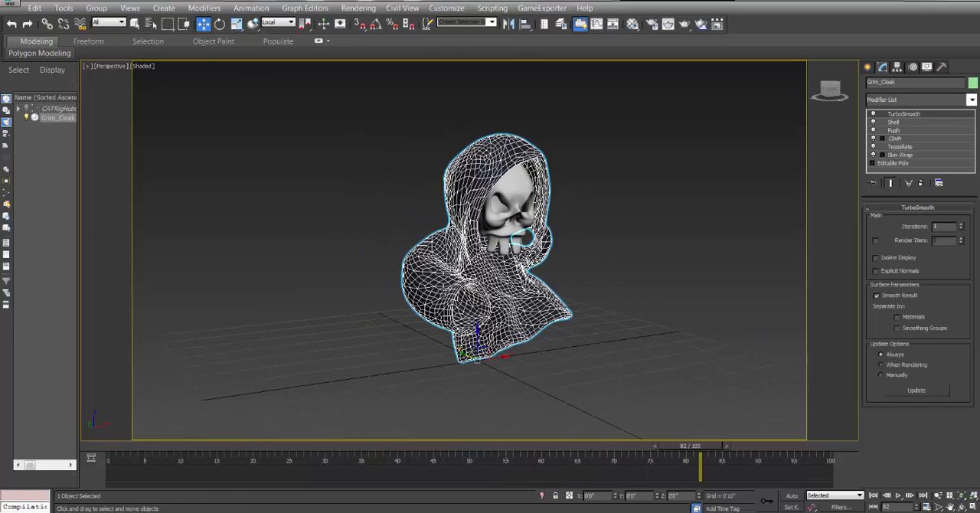
scroll(452, 268, "up", 5)
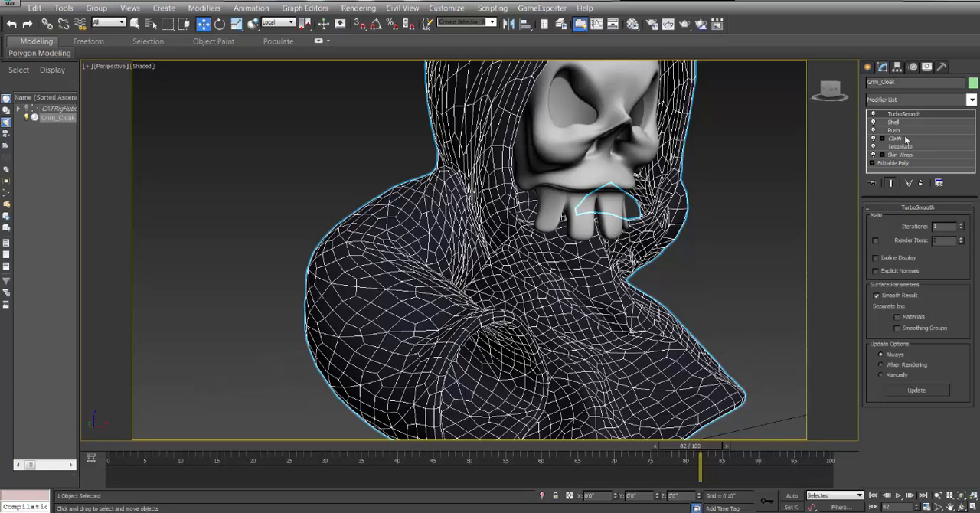
left_click(897, 139)
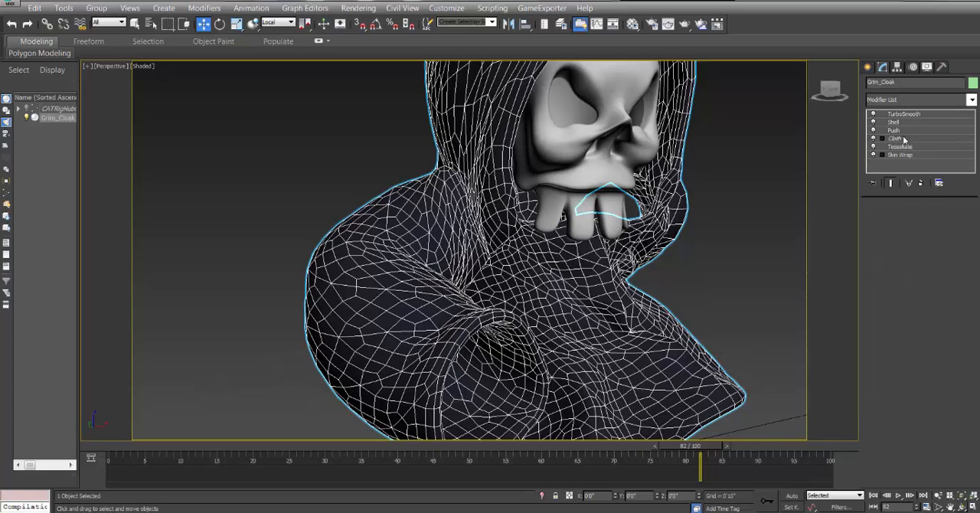
left_click(971, 100)
scroll(973, 149, "down", 3)
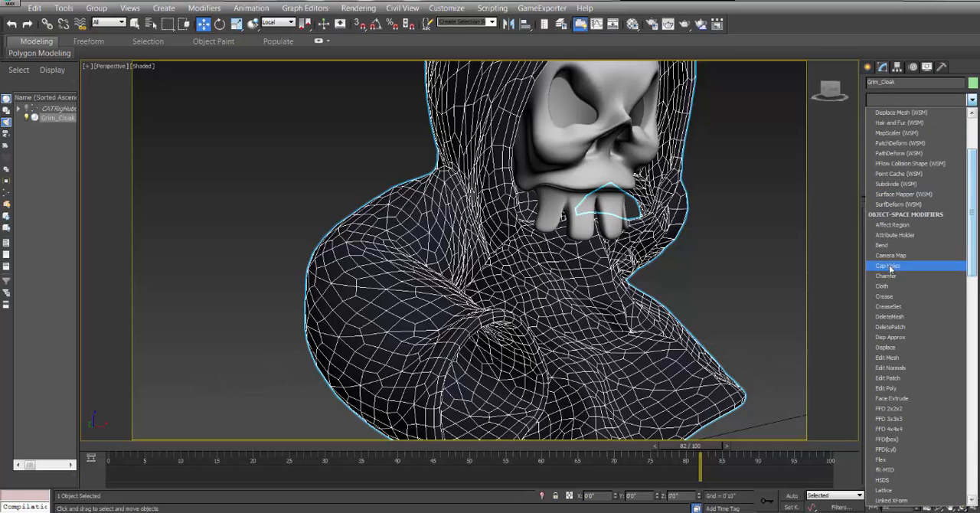
left_click(906, 386)
left_click(881, 302)
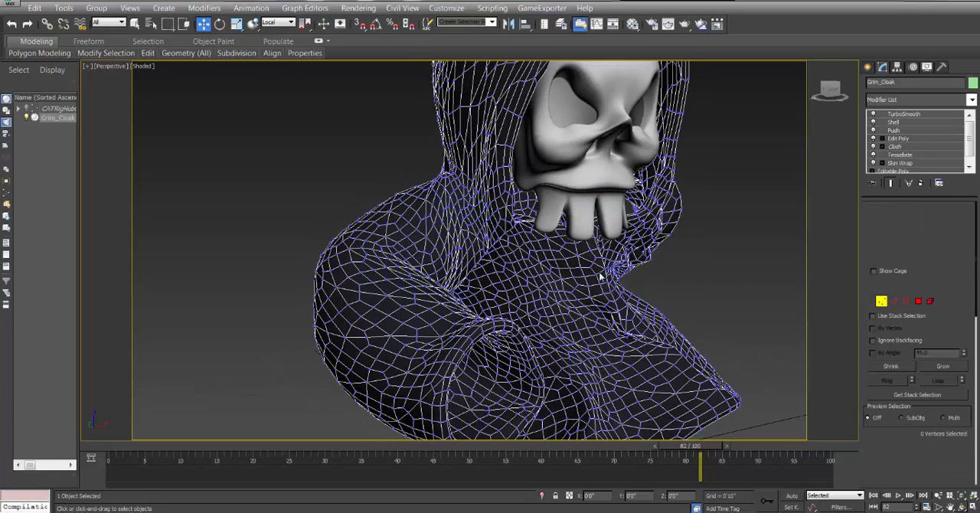
With the end result hidden, select a vertex near the hood's front edge and enable soft selection with a 0'10" falloff.
left_click(890, 183)
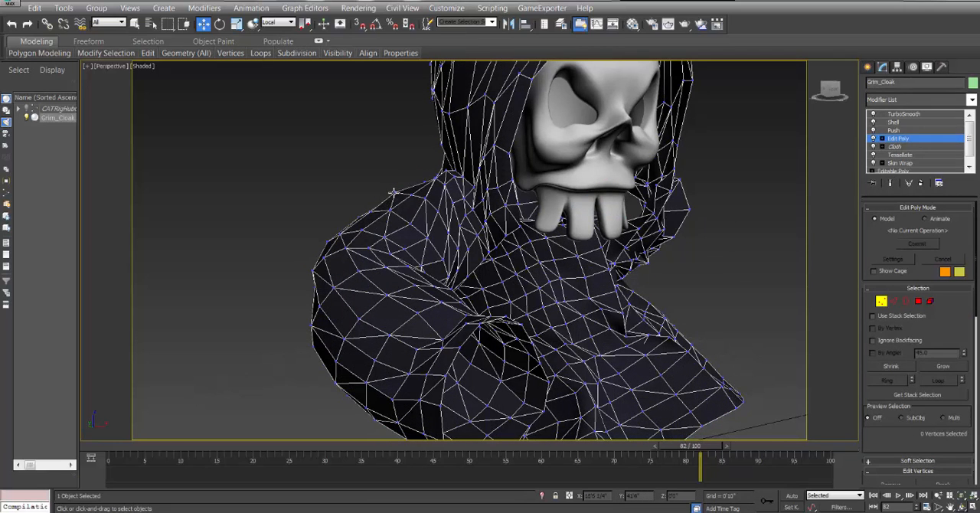
middle_click_drag(526, 183, 502, 318, "alt")
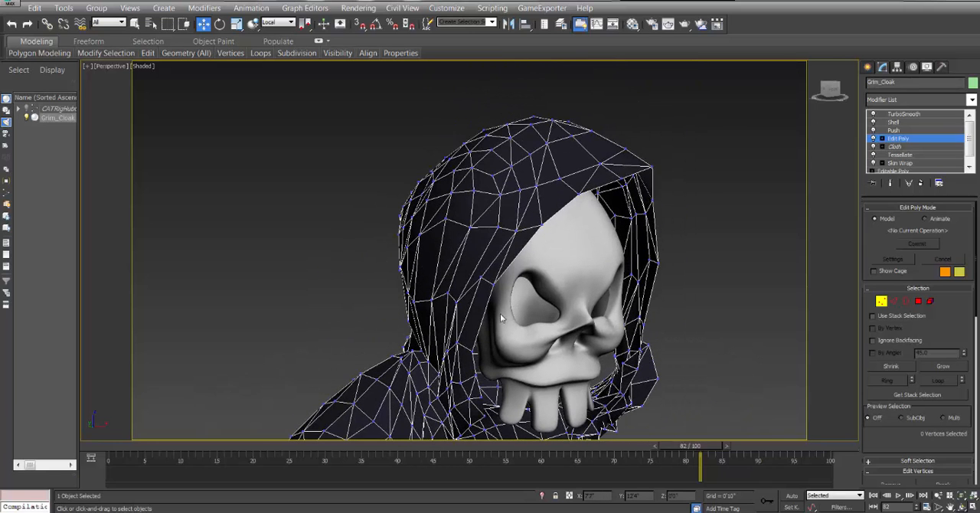
left_click(559, 178)
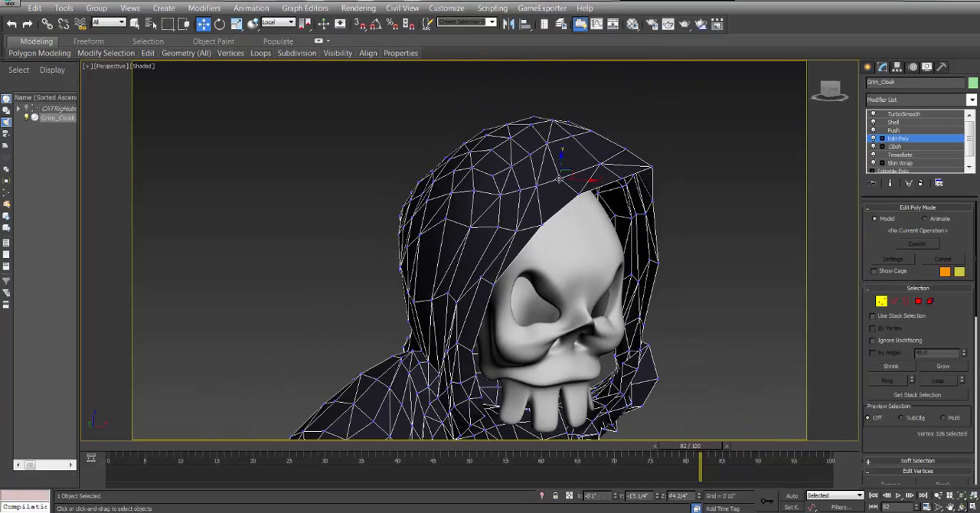
left_click(908, 459)
left_click(886, 218)
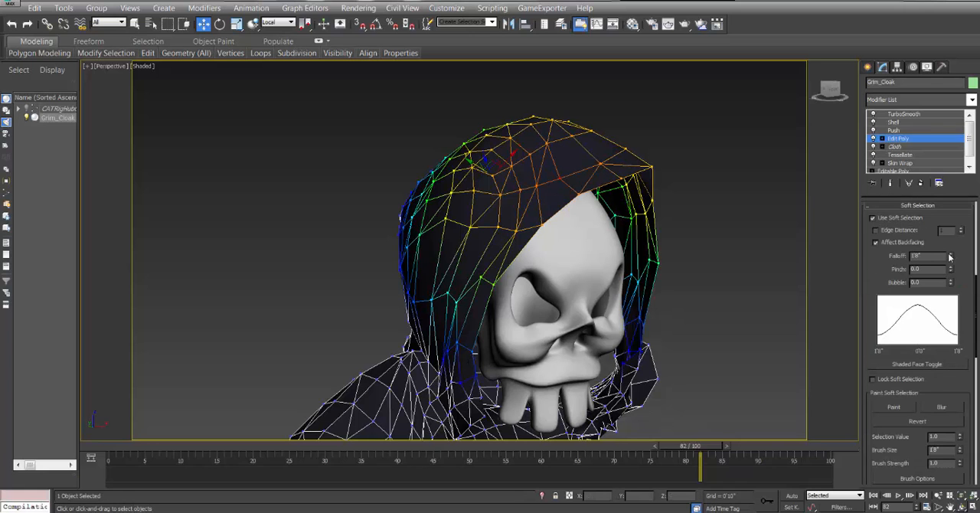
left_click_drag(950, 257, 949, 291)
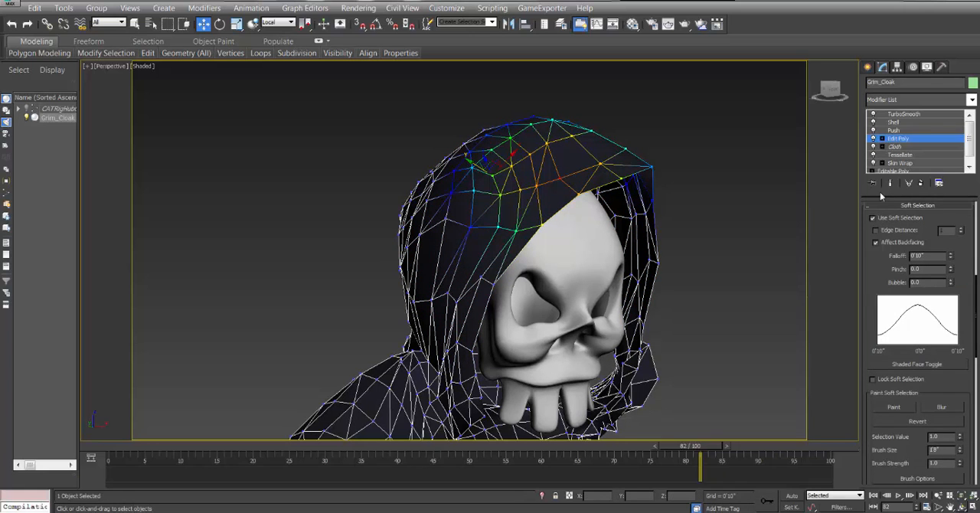
Show the end result, raise the soft-selected hood vertices using View coordinates, and scrub to frame 69 to check the hood.
left_click(890, 183)
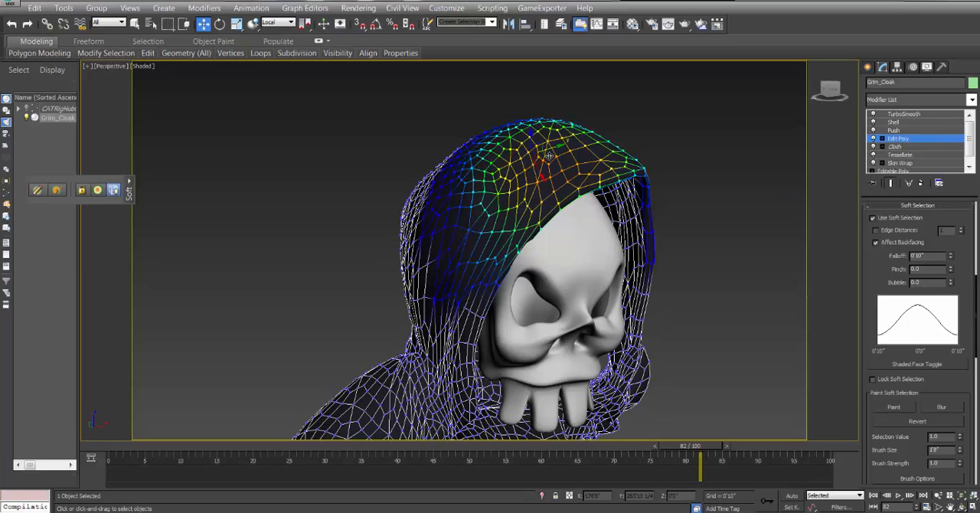
left_click(277, 22)
left_click(280, 33)
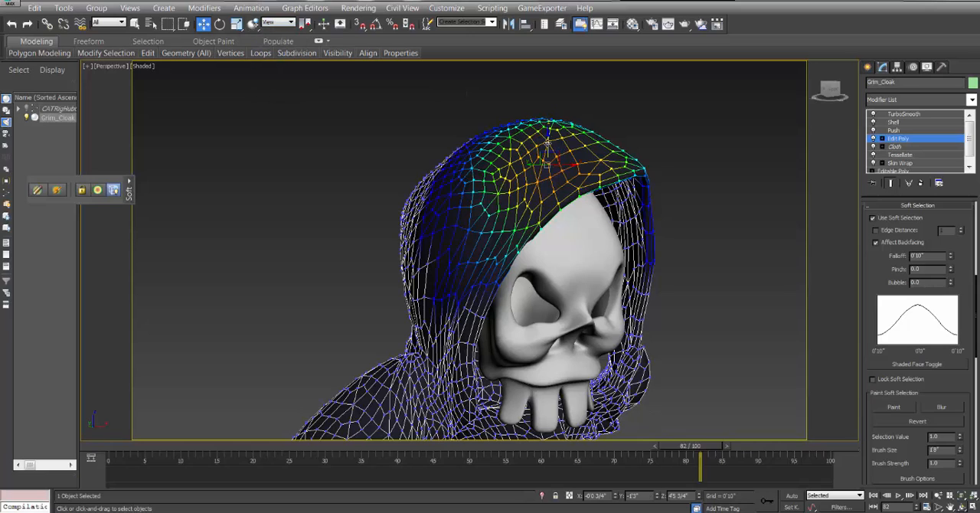
left_click_drag(548, 142, 549, 108)
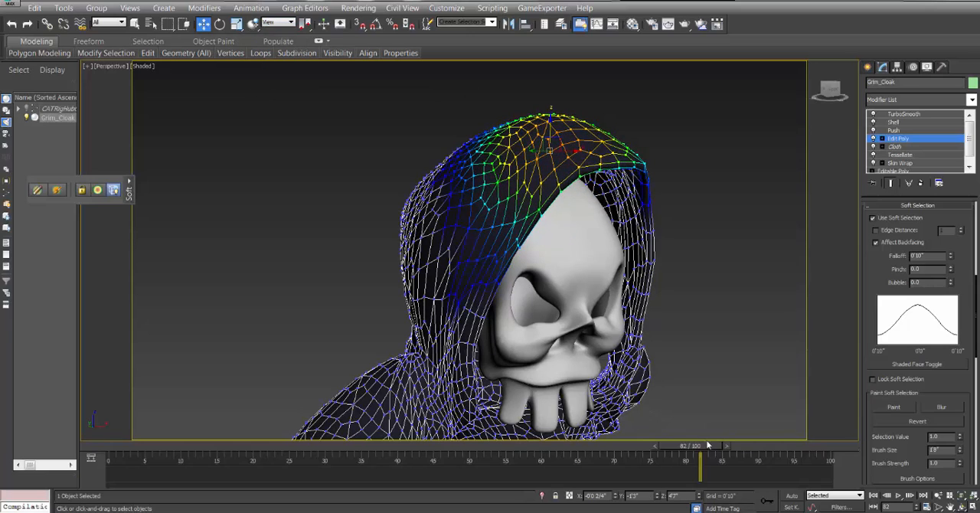
left_click_drag(707, 445, 616, 484)
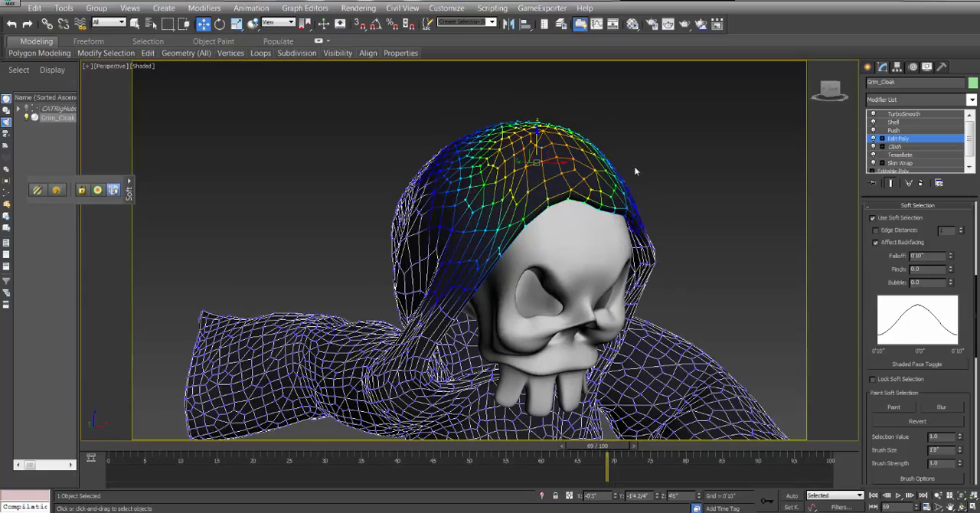
Scrub back to frame 60, delete the Edit Poly modifier above Cloth from Grim_Cloak's stack, and deselect the cloak.
left_click_drag(617, 448, 573, 446)
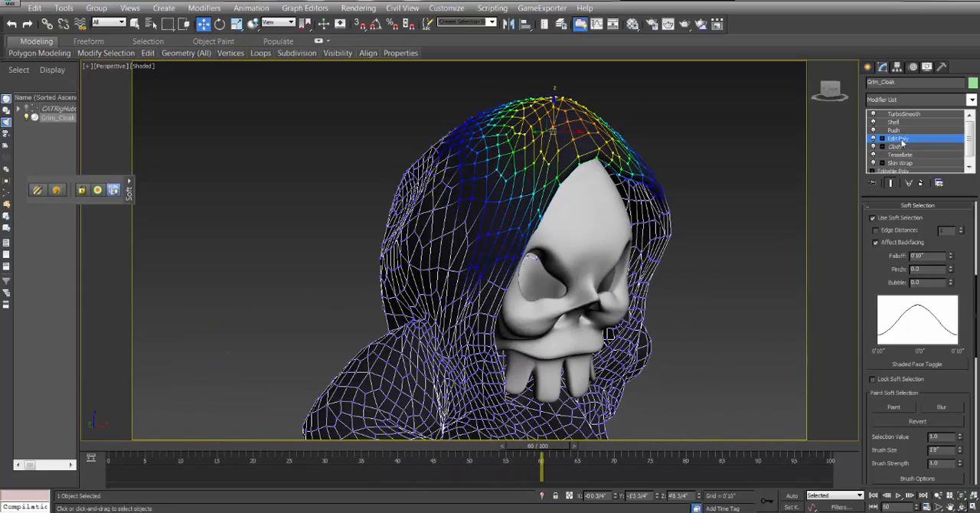
right_click(901, 142)
left_click(876, 160)
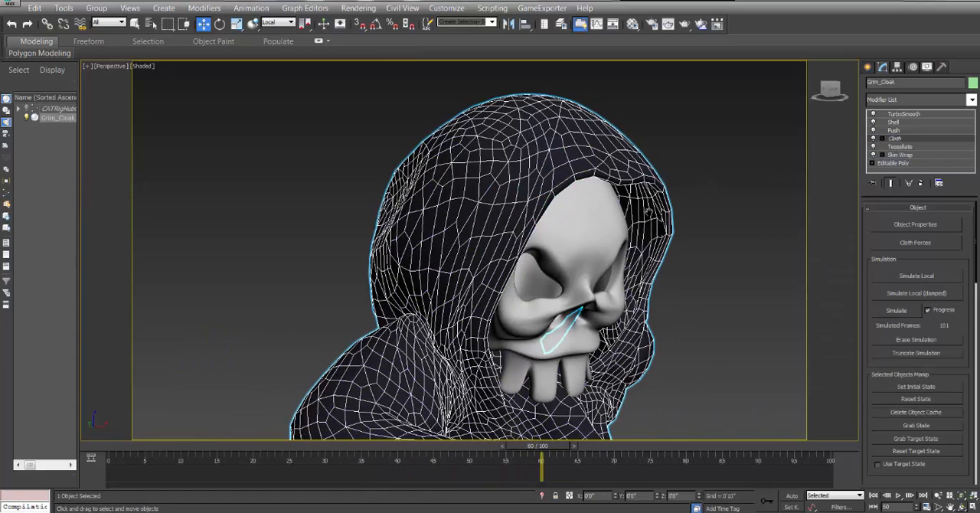
scroll(647, 212, "down", 5)
middle_click_drag(675, 365, 652, 366)
left_click(667, 400)
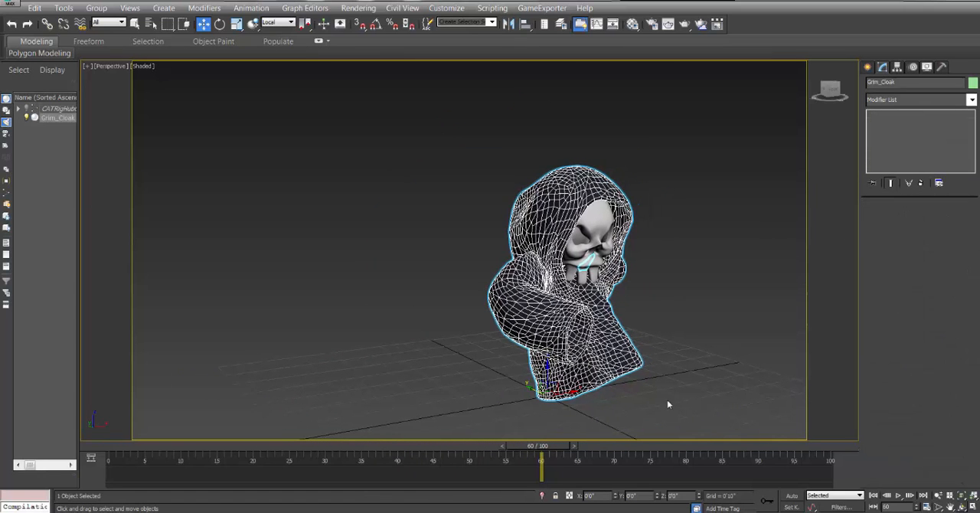
Return the animation to frame 0 and inspect the smoothed cloak from the front and both sides.
left_click_drag(561, 446, 105, 441)
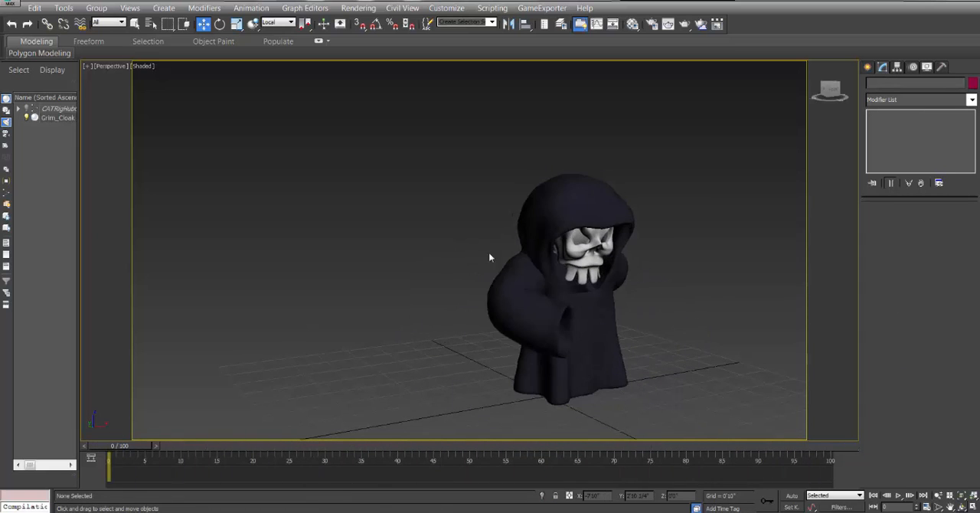
middle_click_drag(595, 254, 509, 233)
scroll(544, 239, "up", 4)
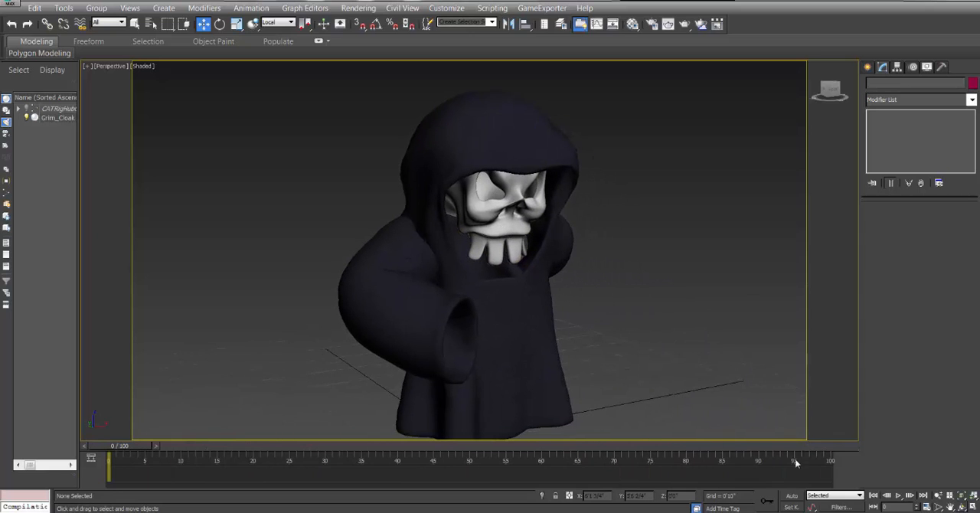
left_click(938, 495)
left_click_drag(634, 272, 621, 267)
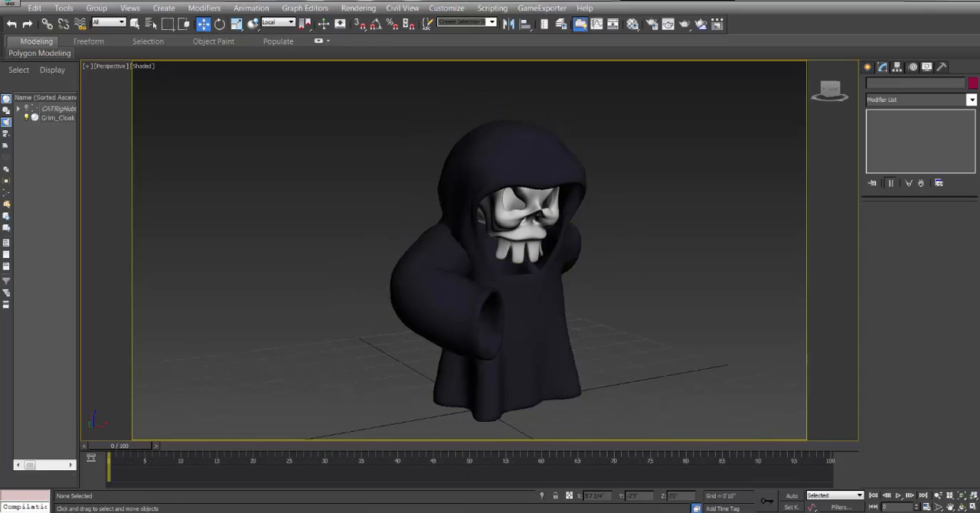
left_click(961, 506)
mouse_move(505, 233)
left_mouse_down()
mouse_move(535, 234)
mouse_move(483, 229)
mouse_move(510, 232)
left_mouse_up()
left_click_drag(517, 265, 460, 232)
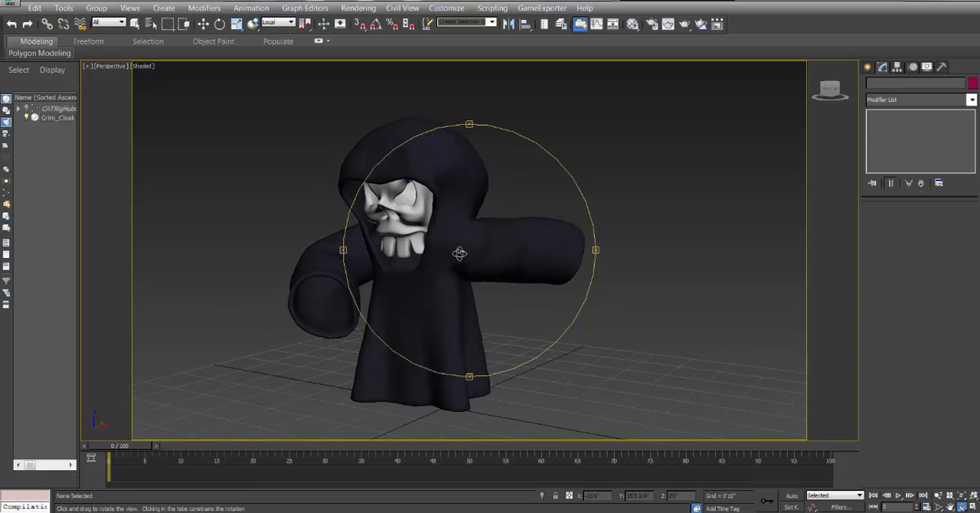
left_click_drag(121, 449, 99, 449)
middle_click_drag(460, 298, 488, 295)
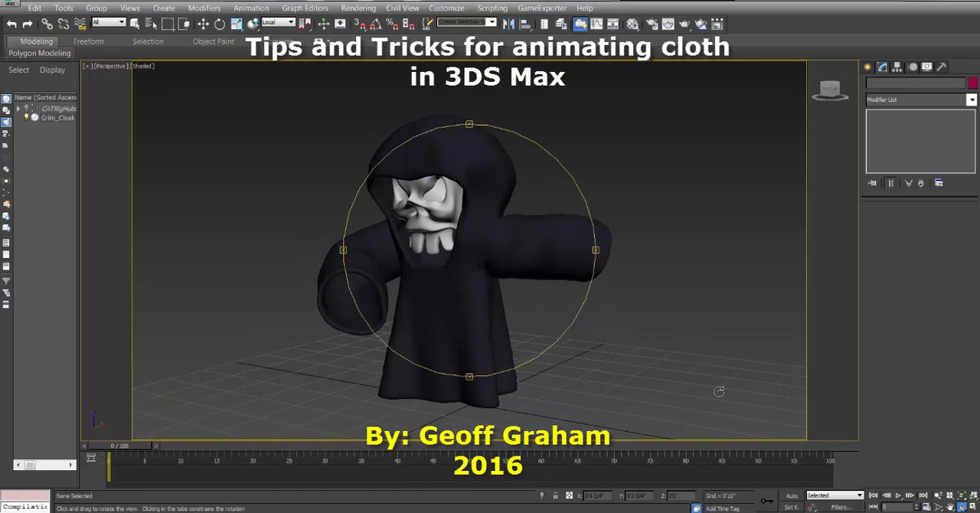